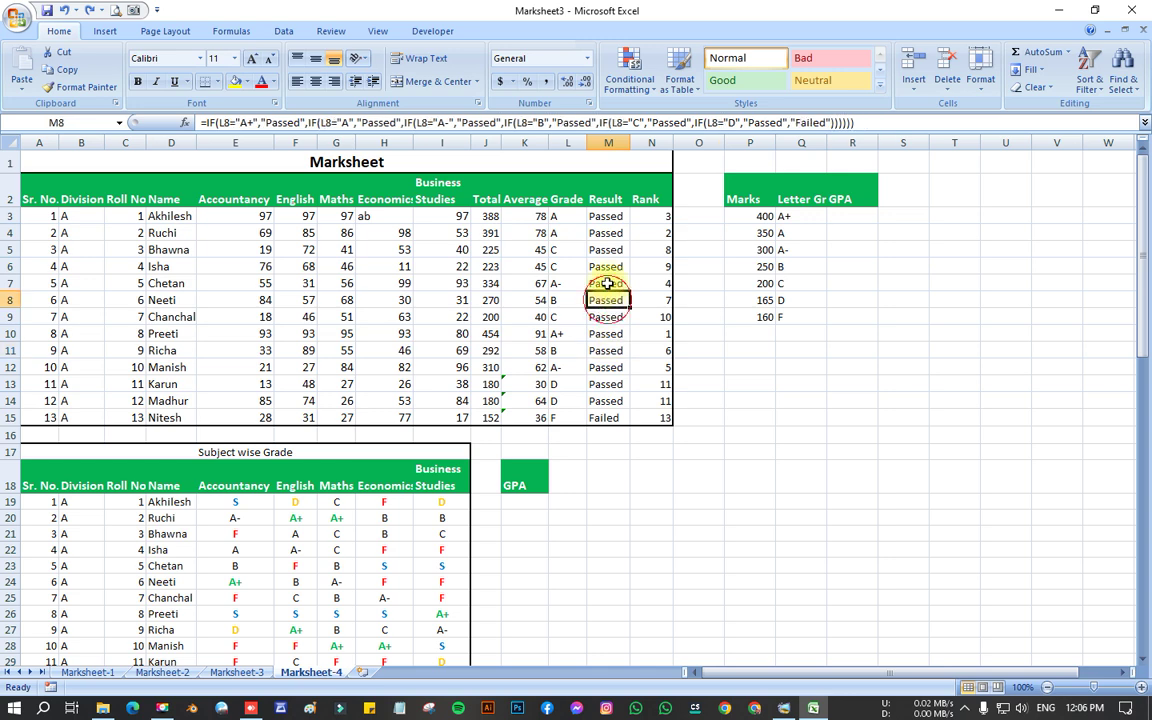
# - Review the Result formulas in column M and the Average formula in K9 on Marksheet-4
pyautogui.click(606, 249)
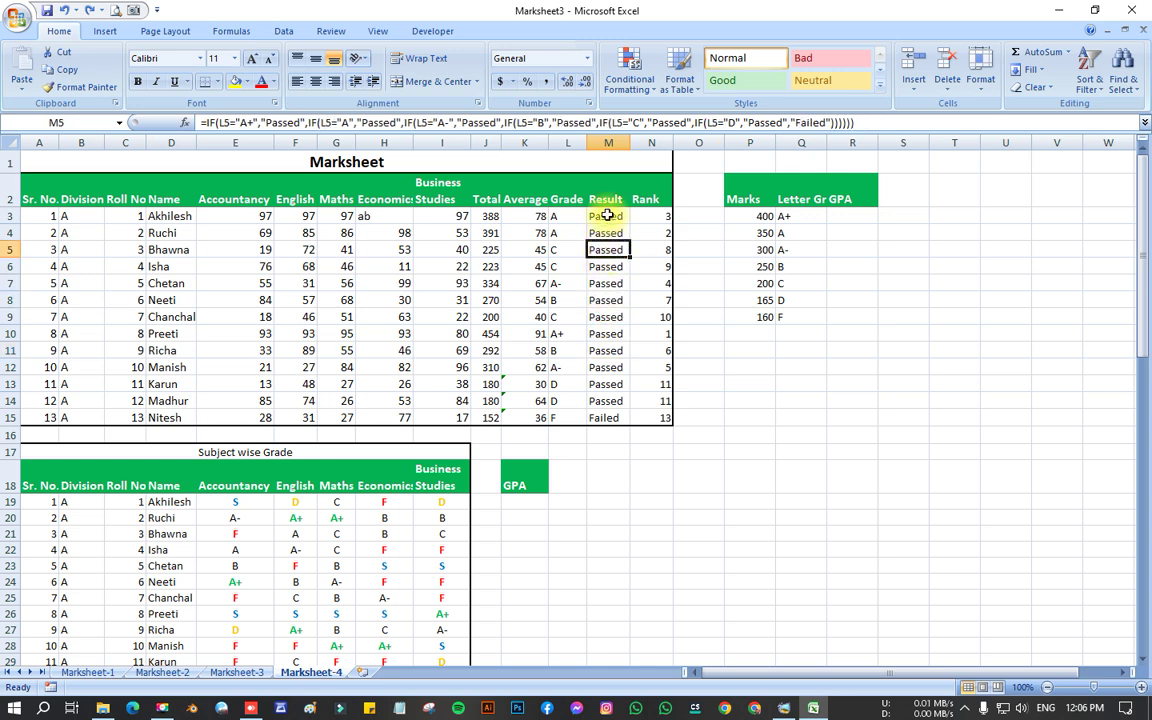
pyautogui.click(606, 316)
pyautogui.rightClick(544, 318)
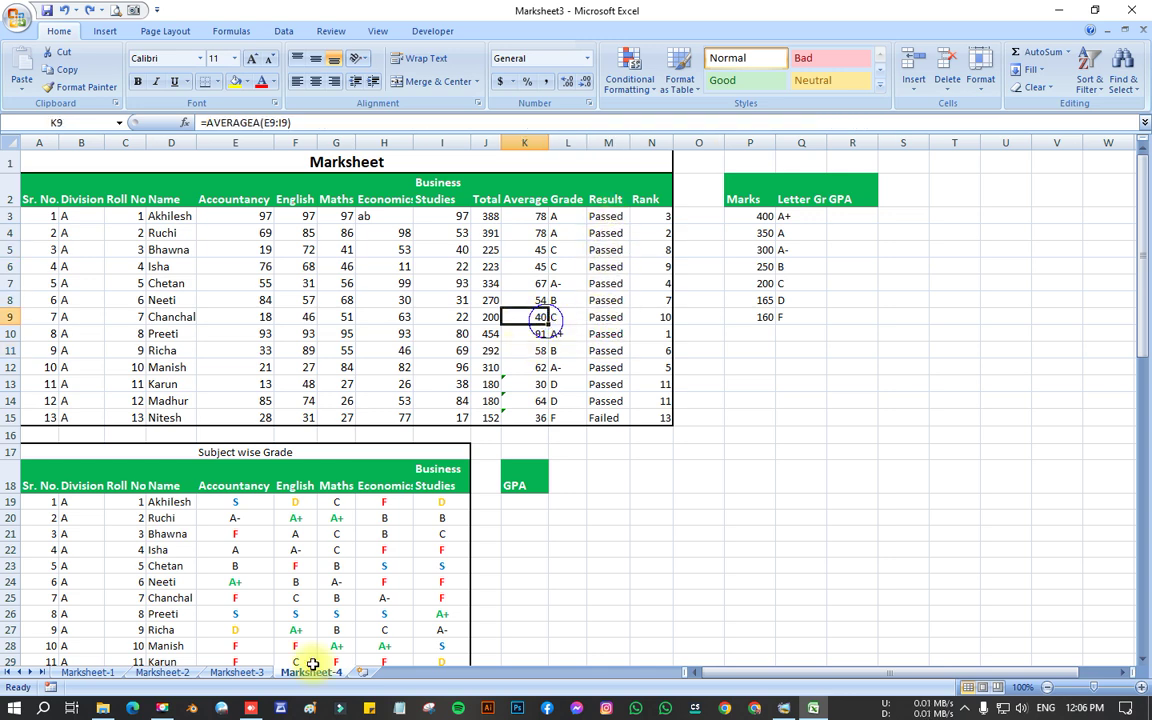
# - On Marksheet-2, compare the subject marks in rows 3 and 4 with their Result formulas in column M
pyautogui.click(162, 672)
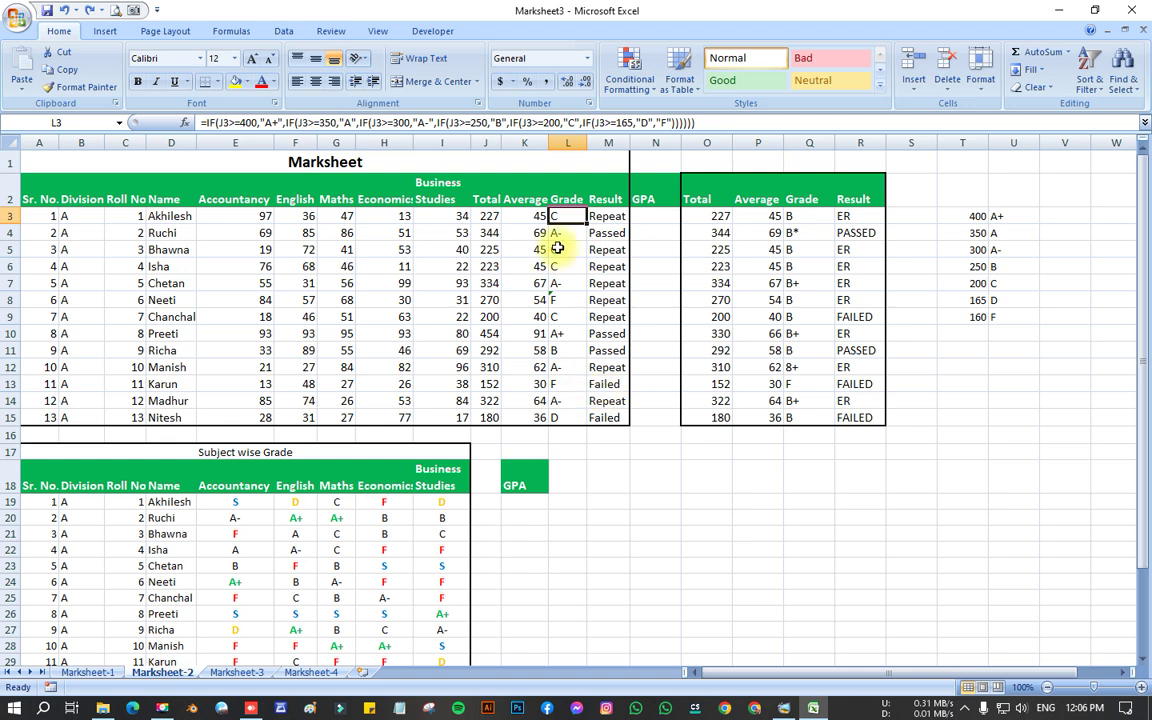
pyautogui.click(622, 217)
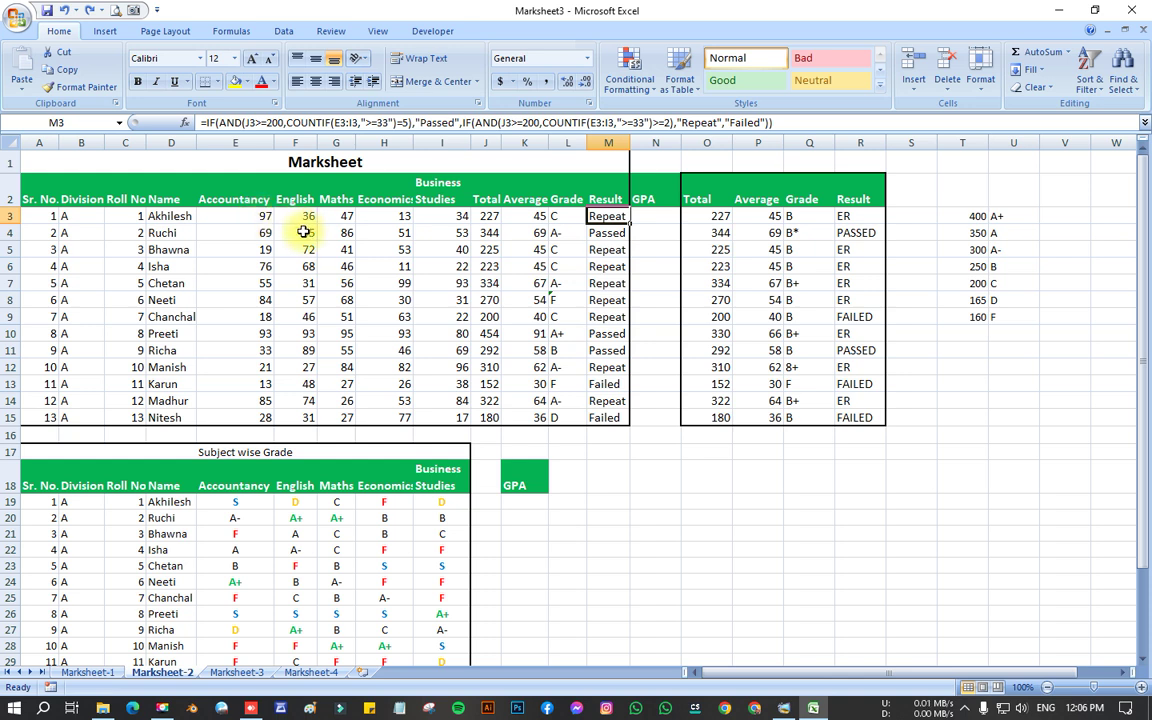
pyautogui.click(396, 217)
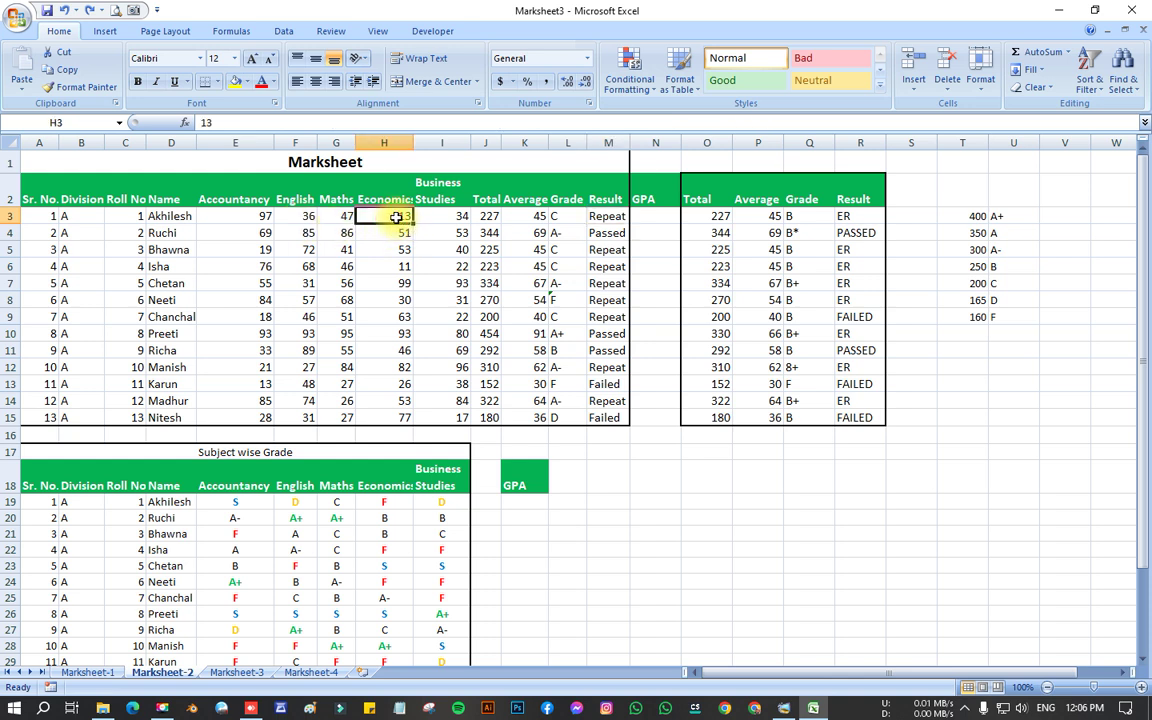
pyautogui.click(607, 216)
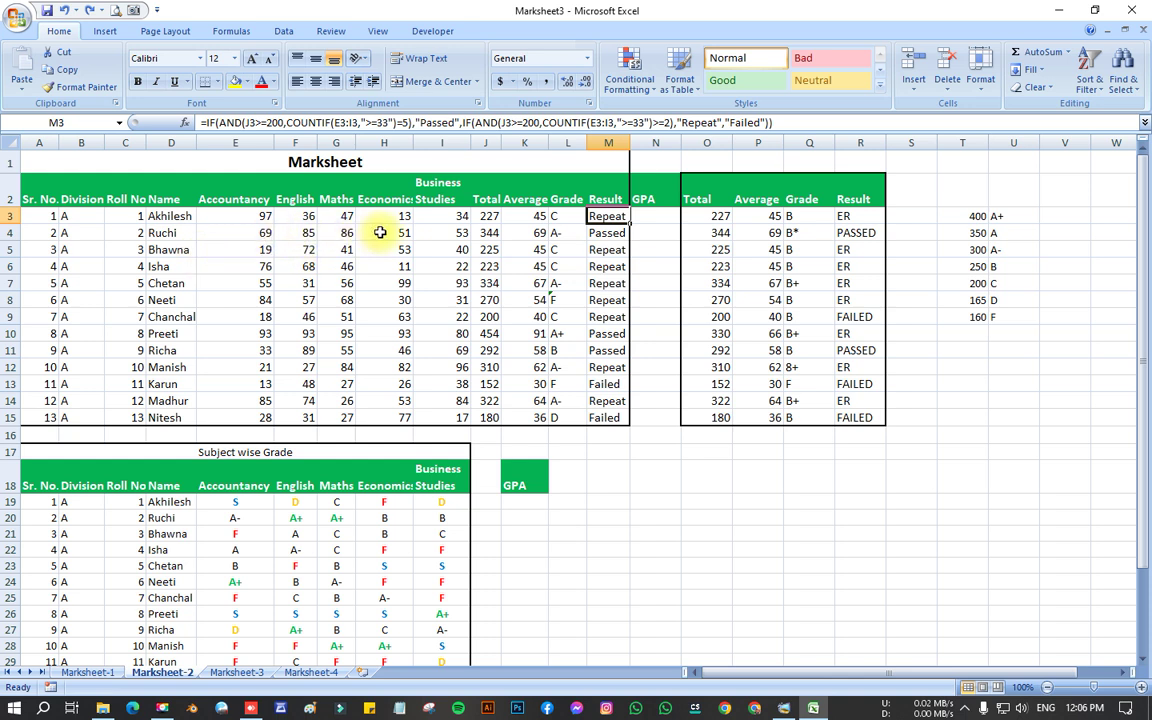
pyautogui.moveTo(450, 232); pyautogui.dragTo(265, 231)
pyautogui.click(620, 232)
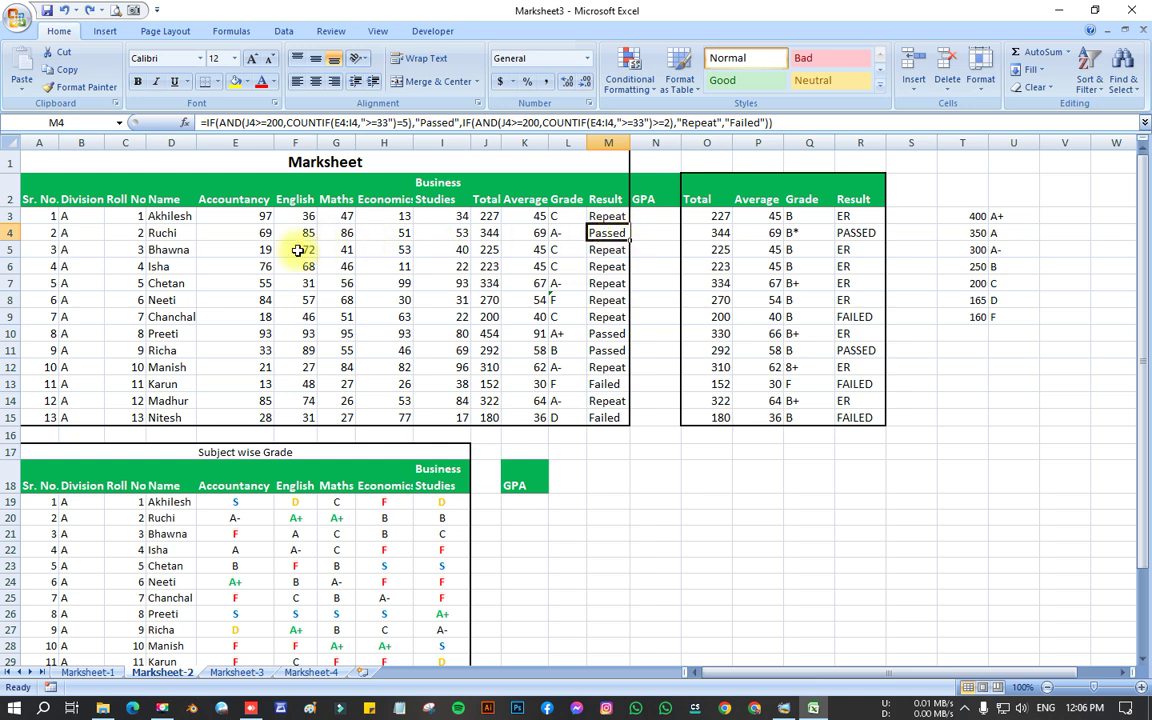
# - Compare the subject marks in rows 5 and 6 with the results in column M, and inspect the Result formula in M7
pyautogui.moveTo(265, 251); pyautogui.dragTo(393, 249)
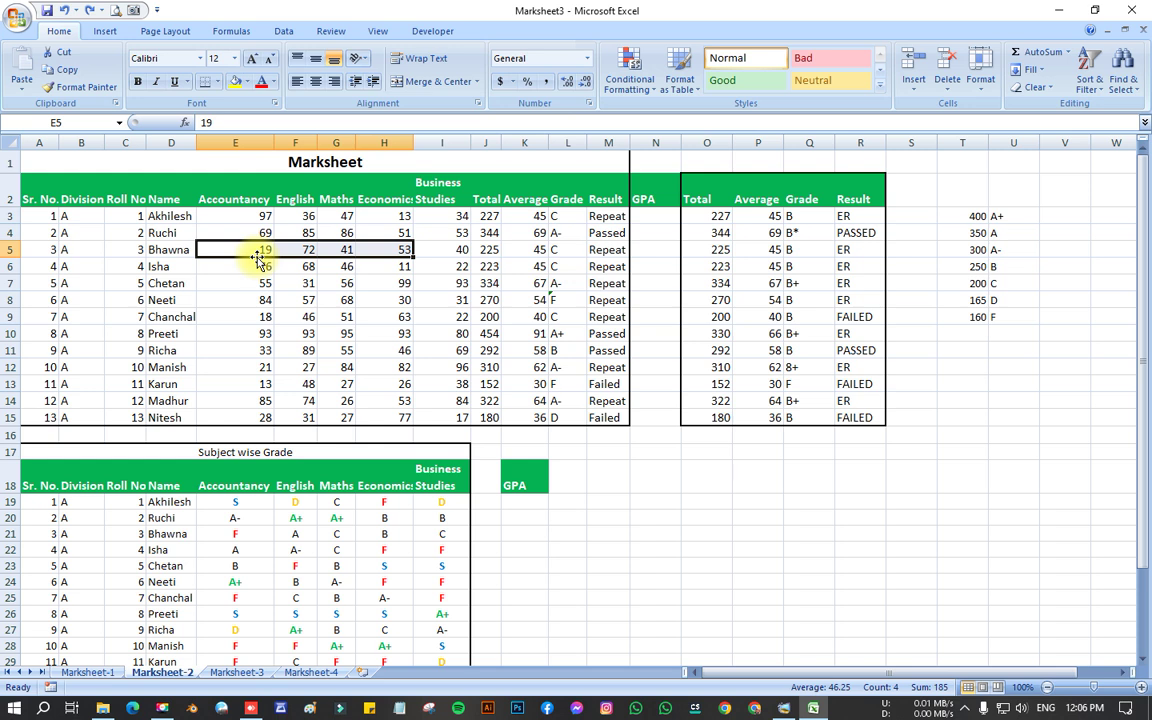
pyautogui.click(256, 251)
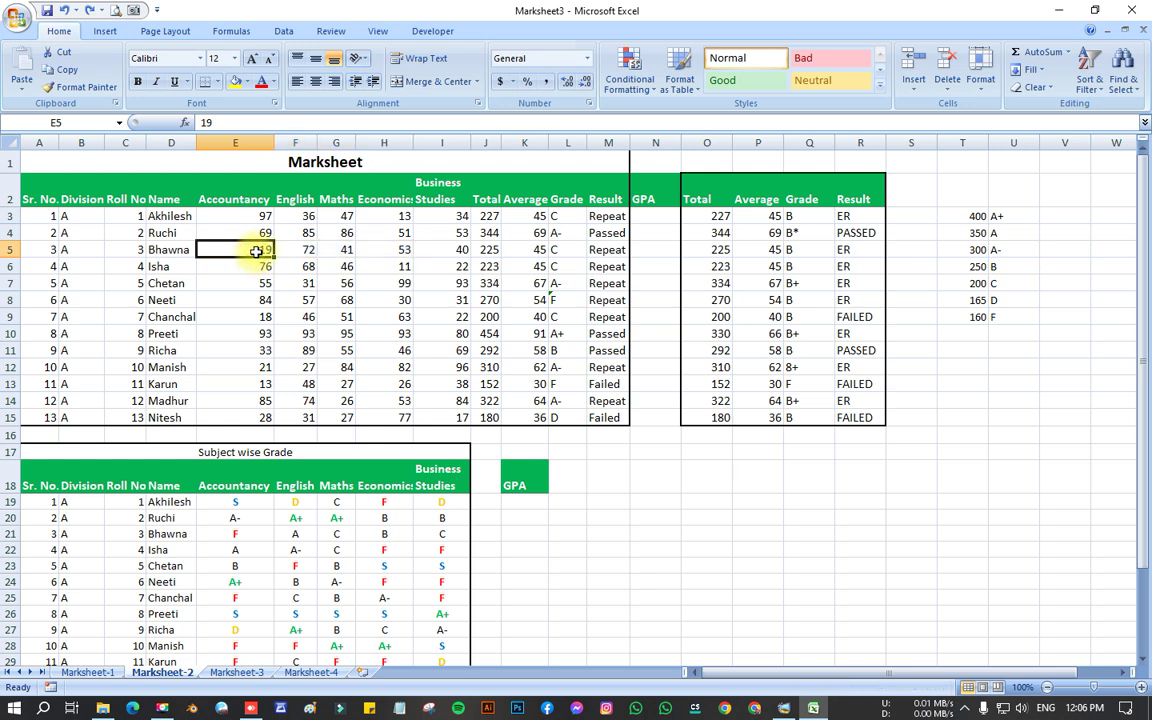
pyautogui.click(603, 252)
pyautogui.moveTo(301, 267); pyautogui.dragTo(431, 271)
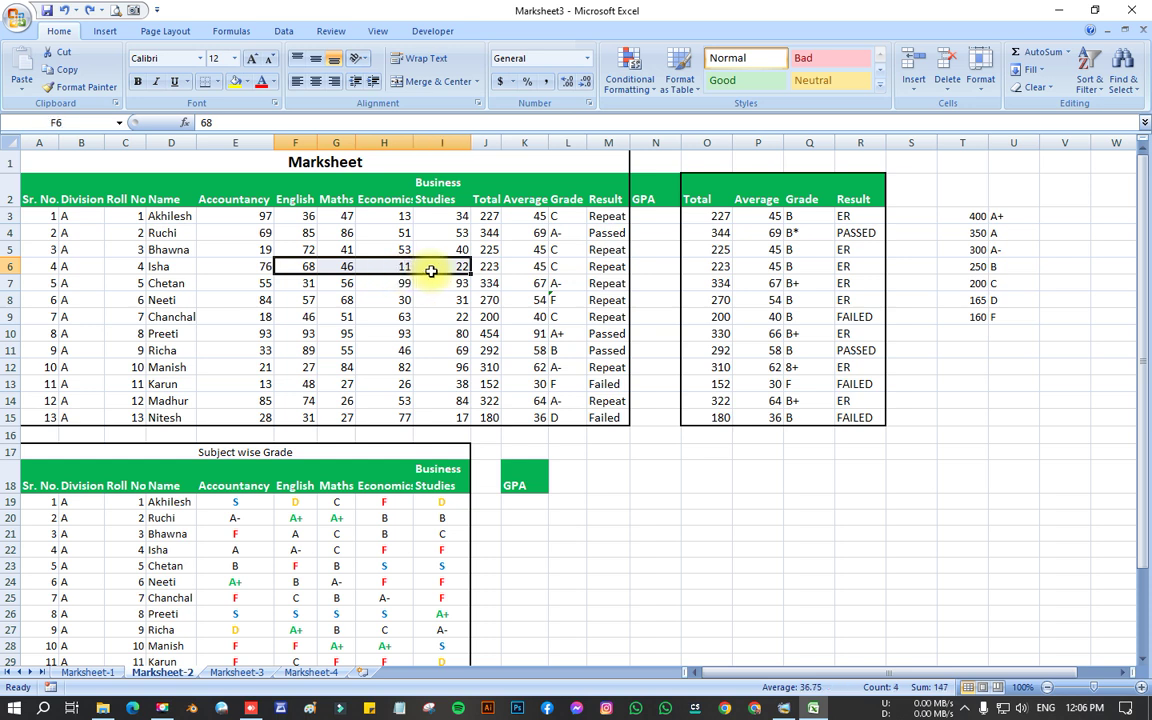
pyautogui.press('F9')
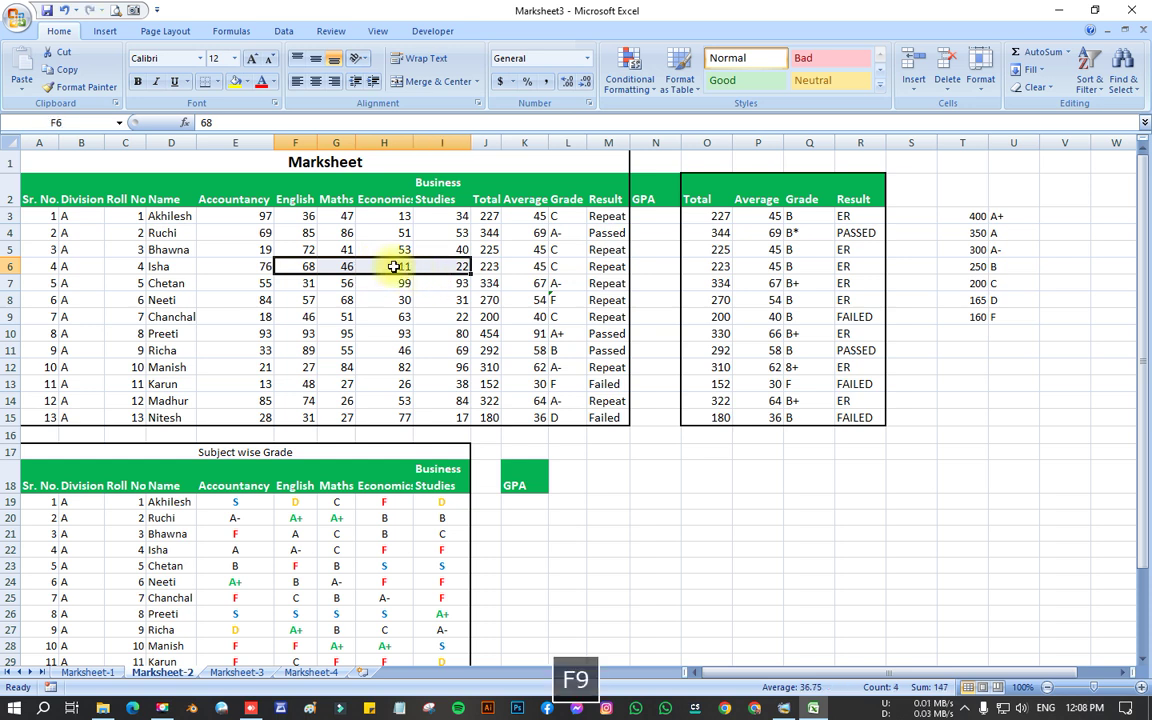
pyautogui.click(400, 266)
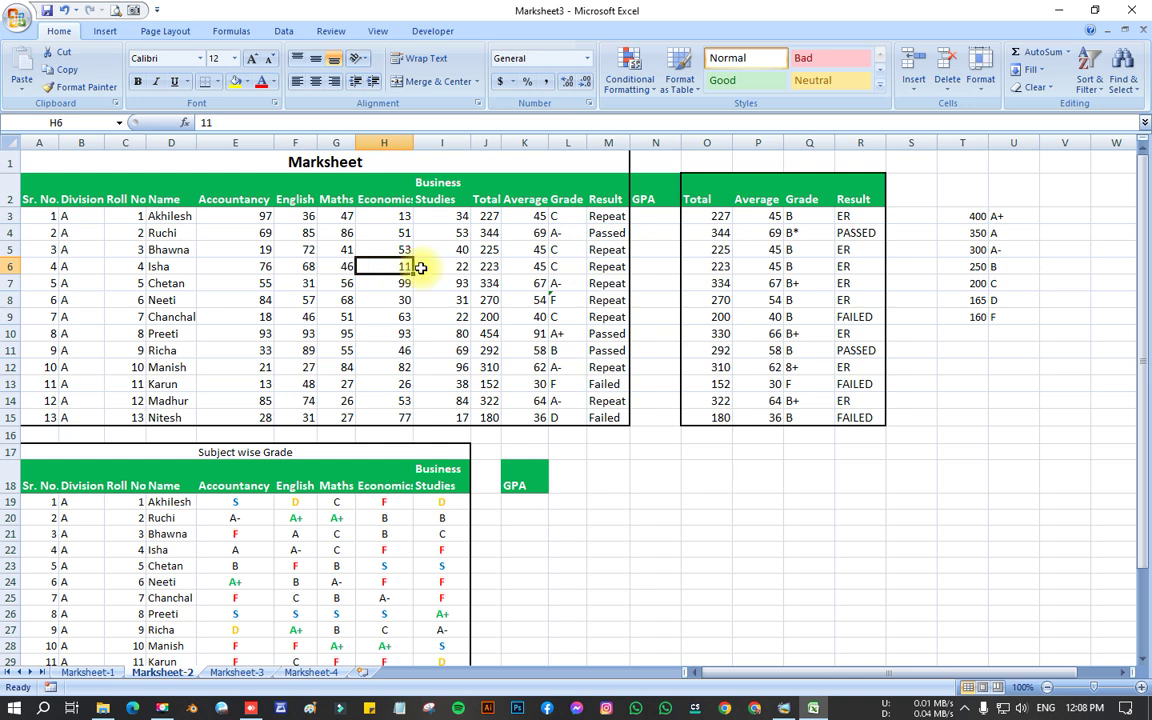
pyautogui.click(603, 280)
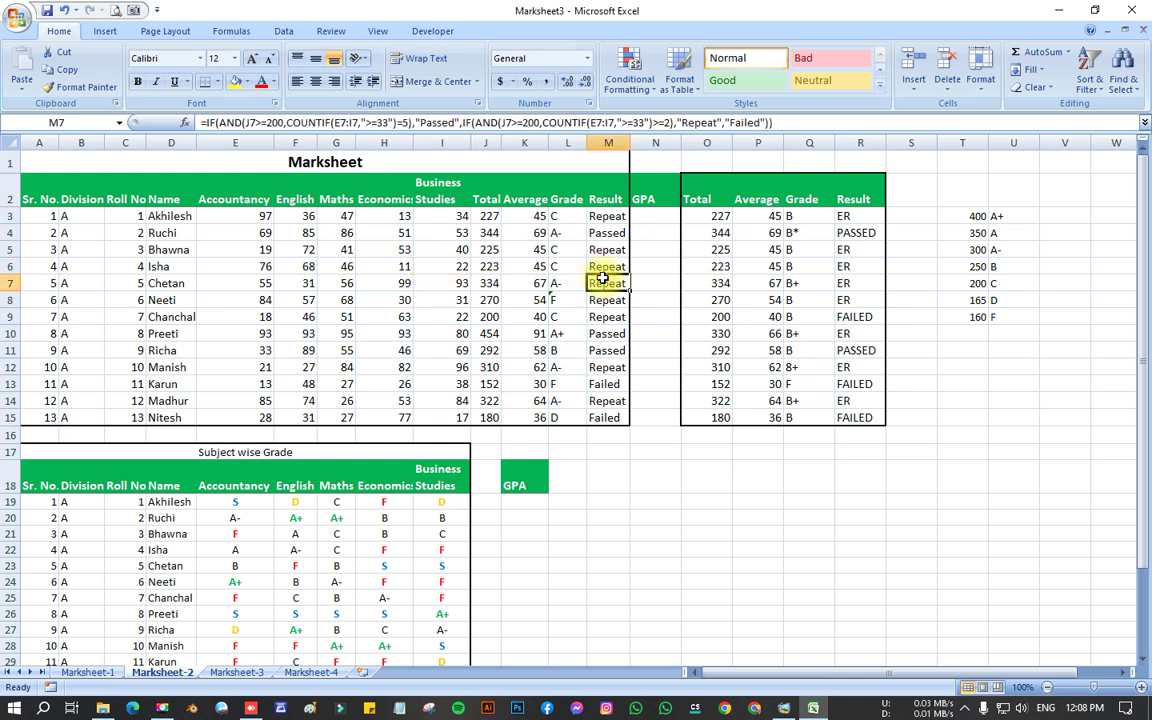
# - Examine the low subject marks in rows 15, 13 and 12 to see how they relate to the Failed and Repeat results
pyautogui.click(262, 418)
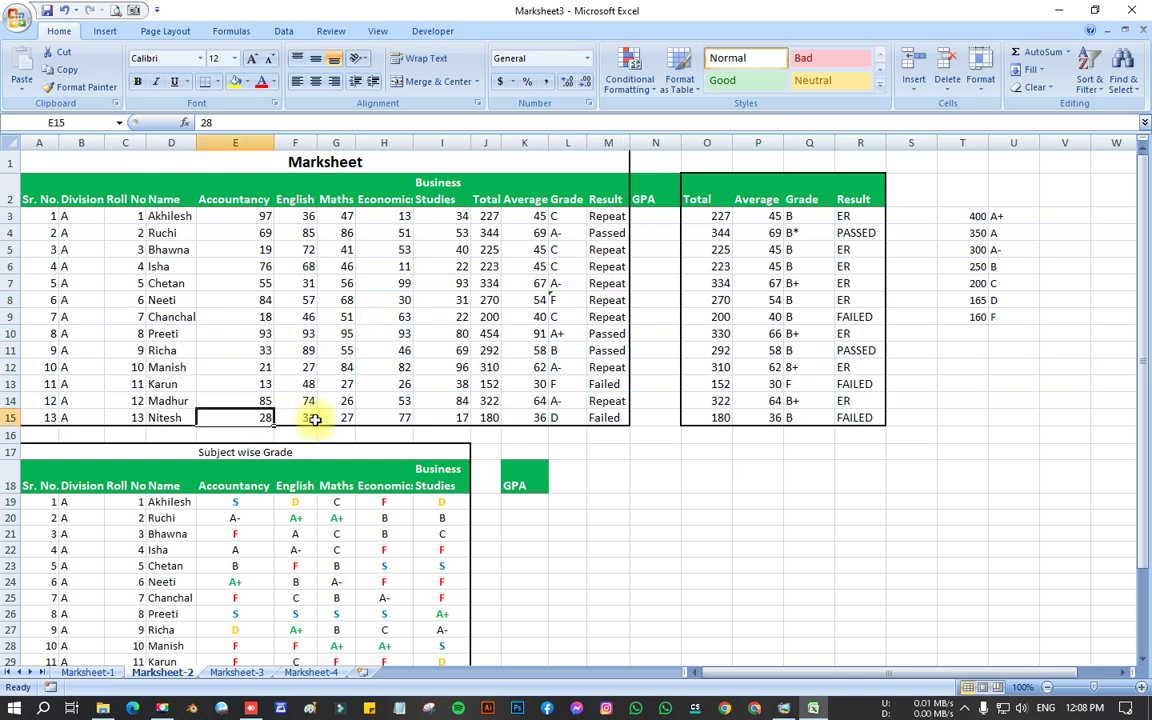
pyautogui.click(305, 418)
pyautogui.click(346, 419)
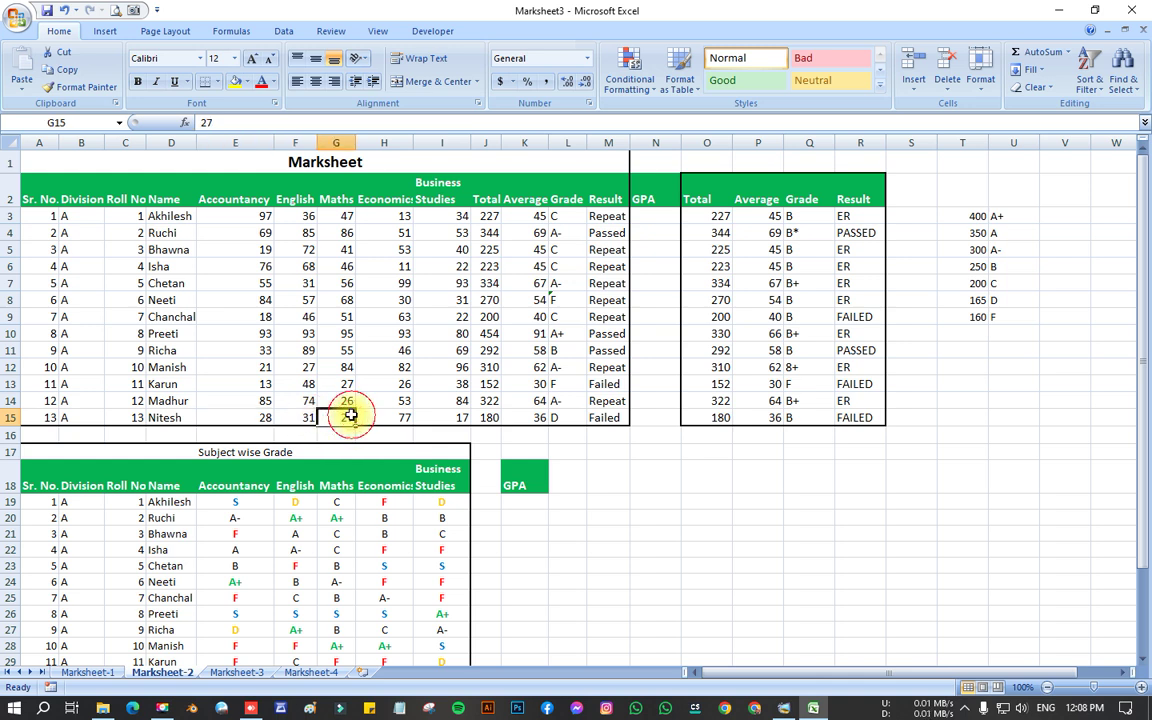
pyautogui.click(446, 418)
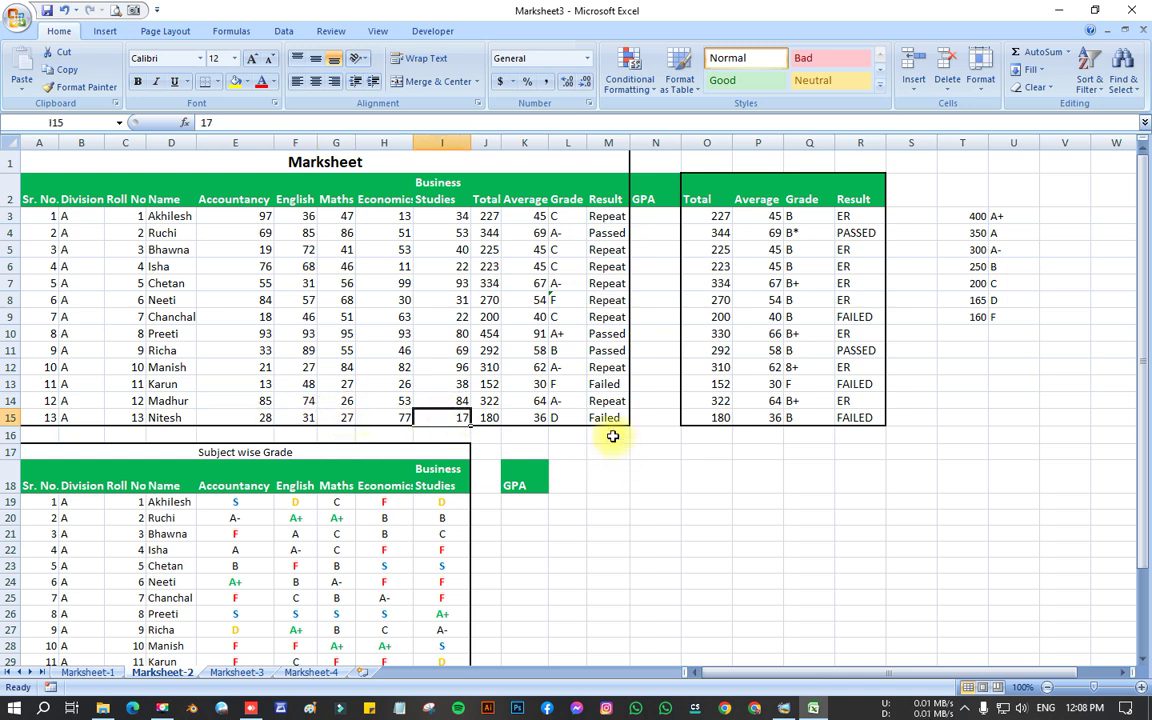
pyautogui.click(386, 388)
pyautogui.click(340, 386)
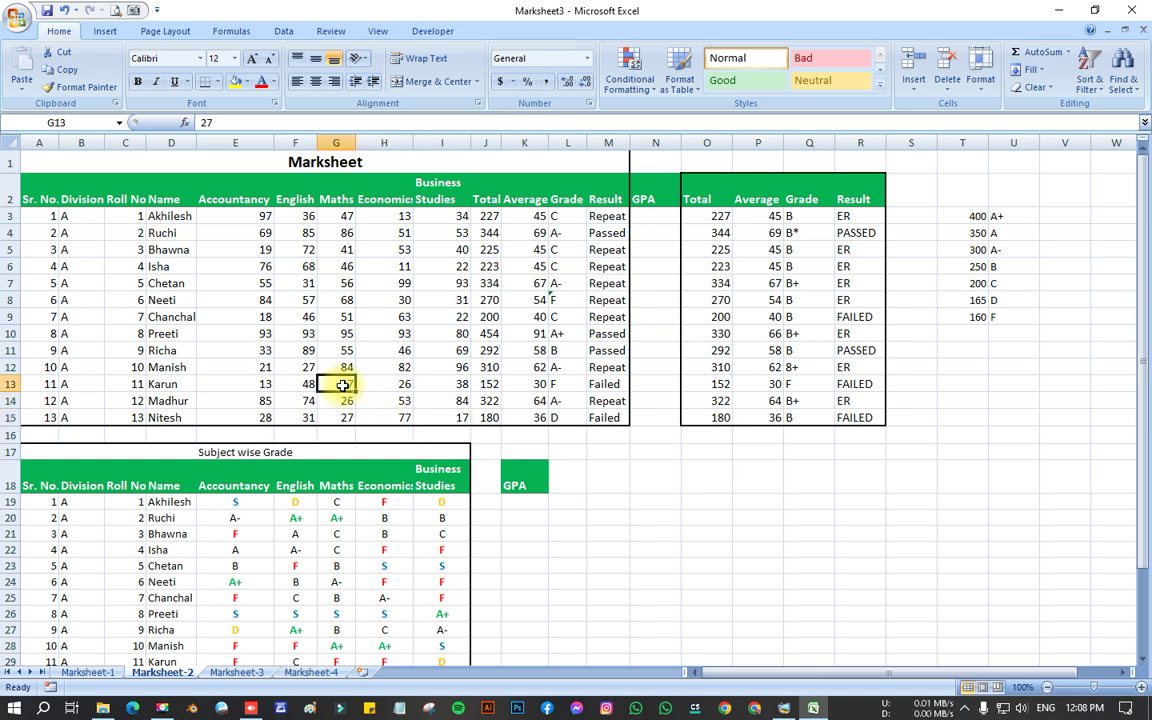
pyautogui.click(262, 388)
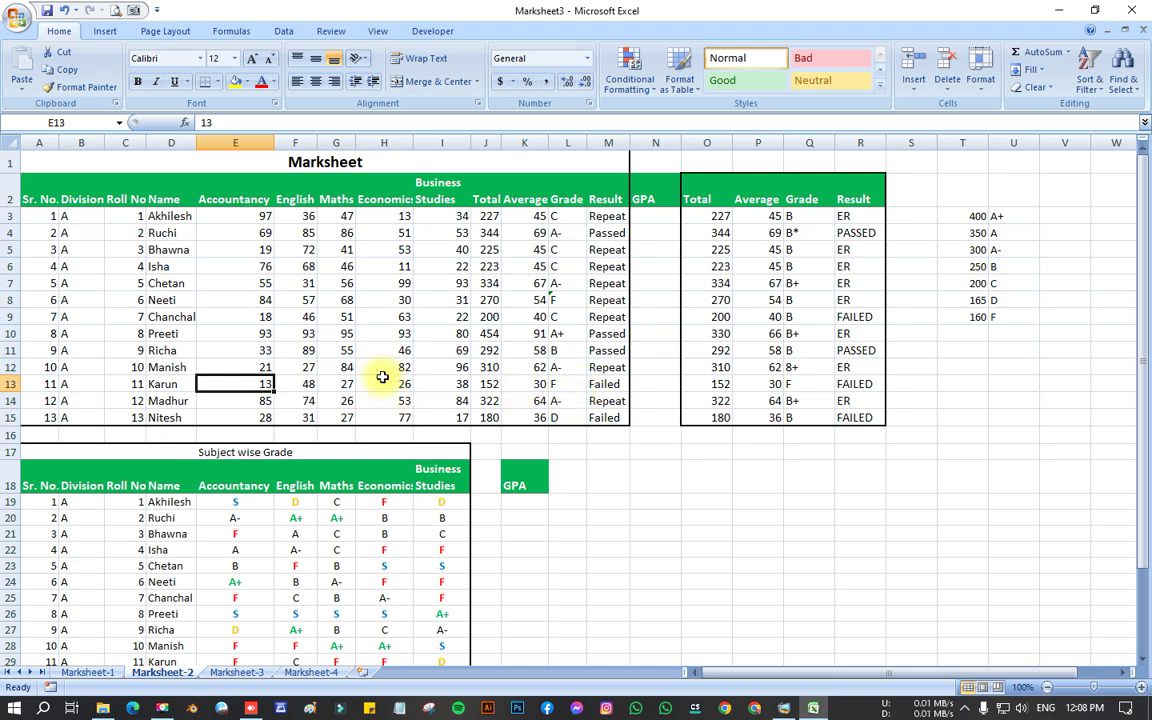
pyautogui.click(267, 366)
pyautogui.click(305, 369)
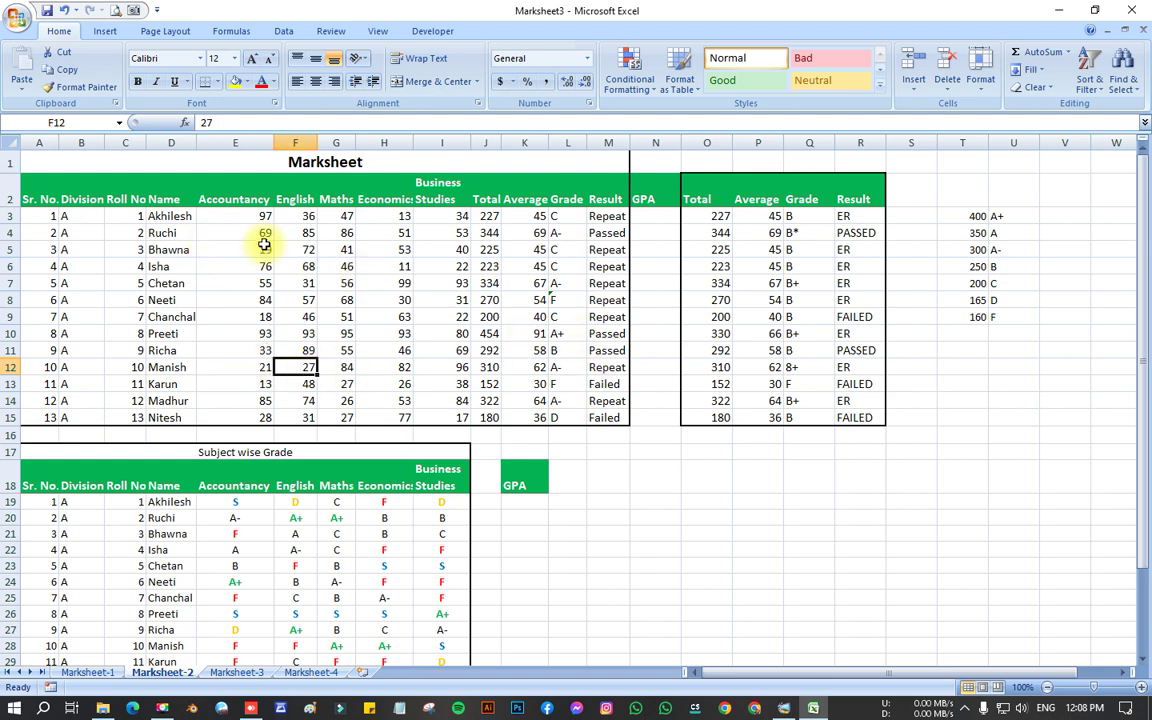
# - Examine the marks of the passed students in rows 4, 10 and 11, and check the Result formulas in column M
pyautogui.moveTo(245, 232); pyautogui.dragTo(460, 229)
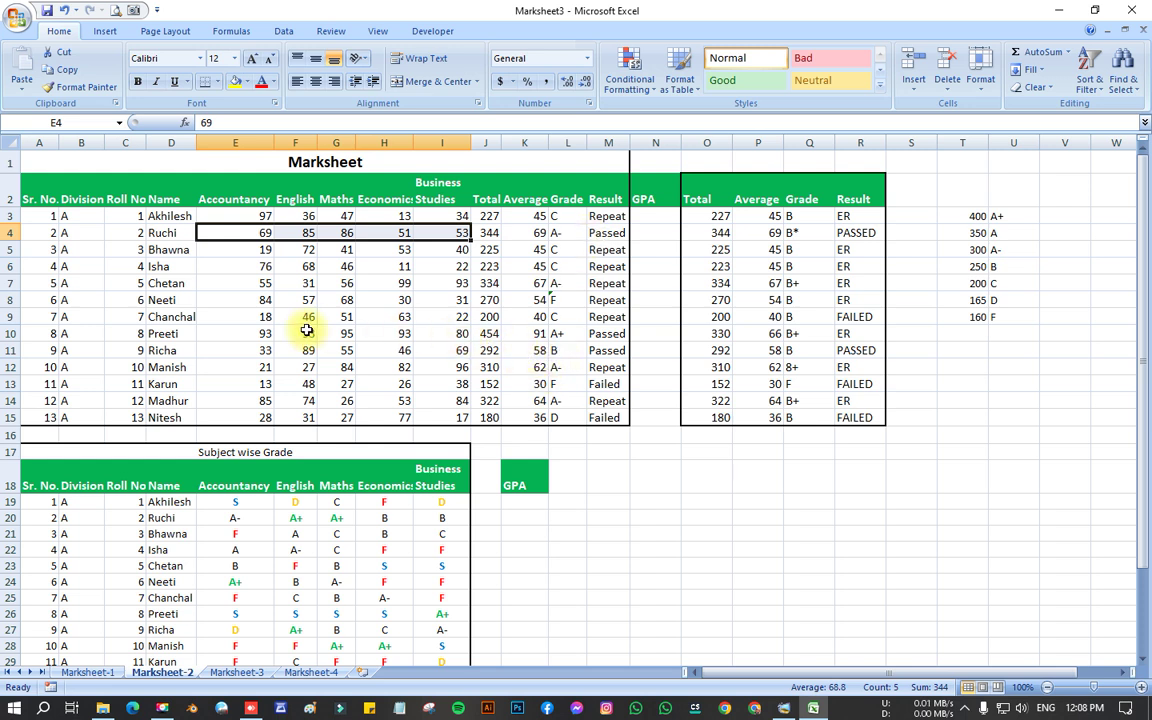
pyautogui.moveTo(265, 333); pyautogui.dragTo(382, 358)
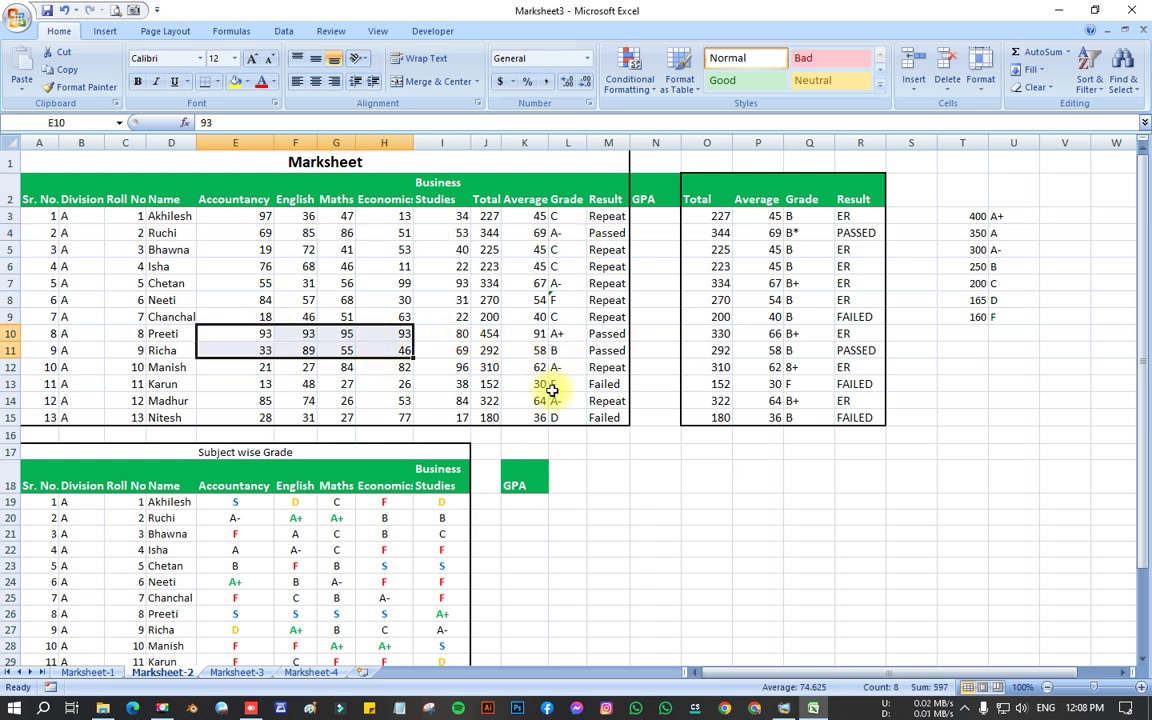
pyautogui.click(607, 478)
pyautogui.click(605, 215)
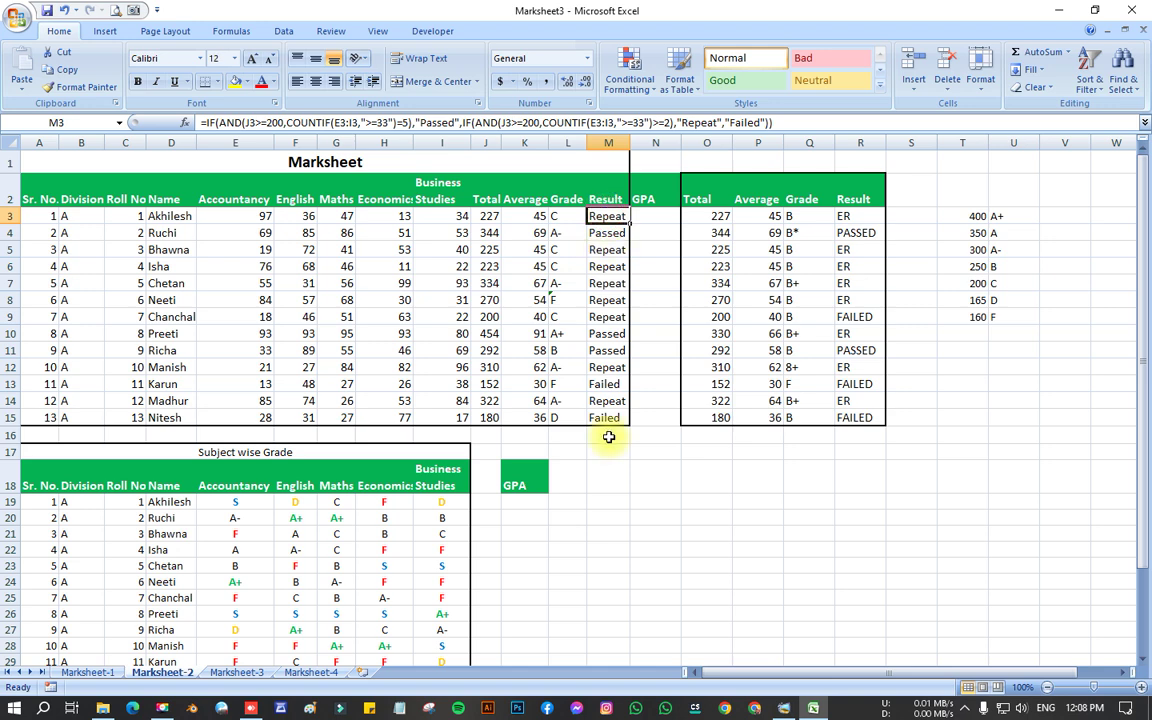
pyautogui.click(608, 436)
pyautogui.click(611, 385)
pyautogui.click(600, 298)
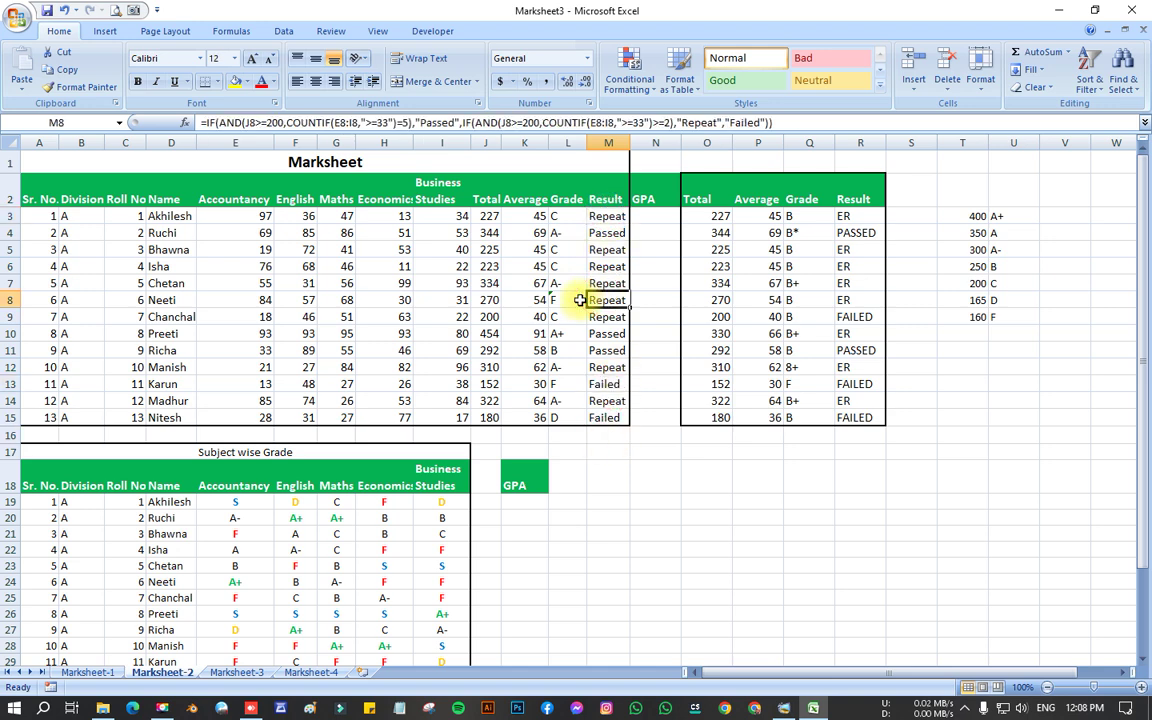
# - Copy the full text of the Result formula in cell M3 of Marksheet-2
pyautogui.click(606, 213)
pyautogui.moveTo(790, 122); pyautogui.dragTo(15, 118)
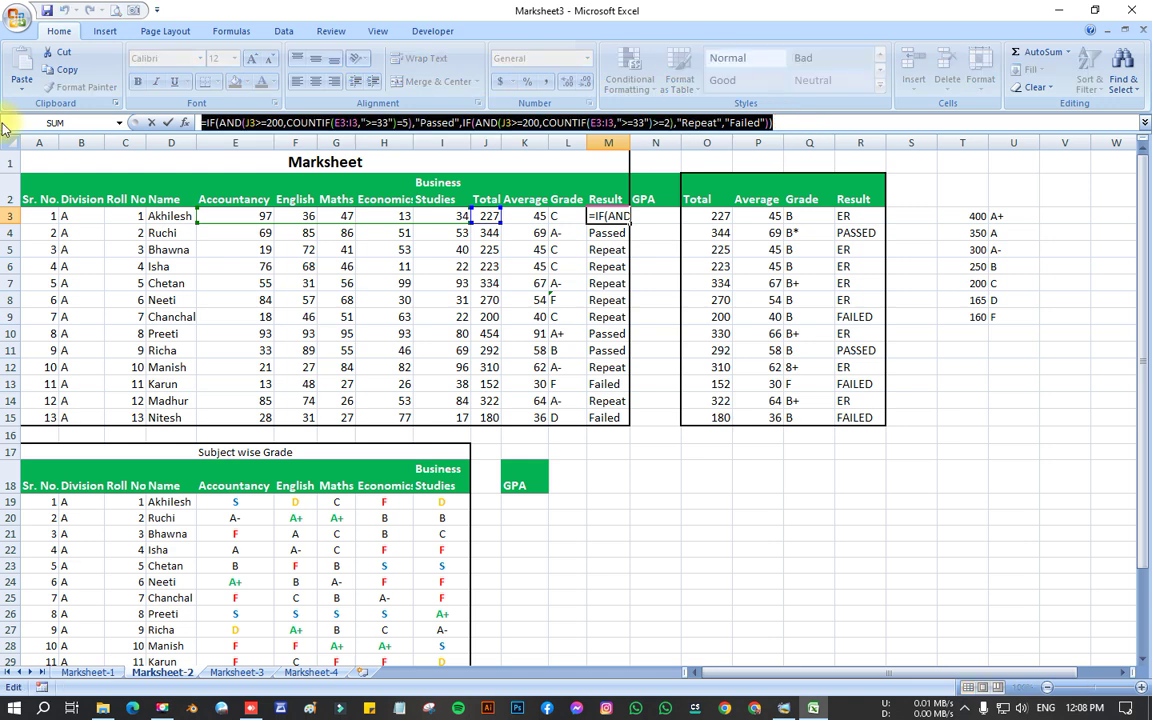
pyautogui.hotkey('ctrl', 'c')
pyautogui.press('Escape')
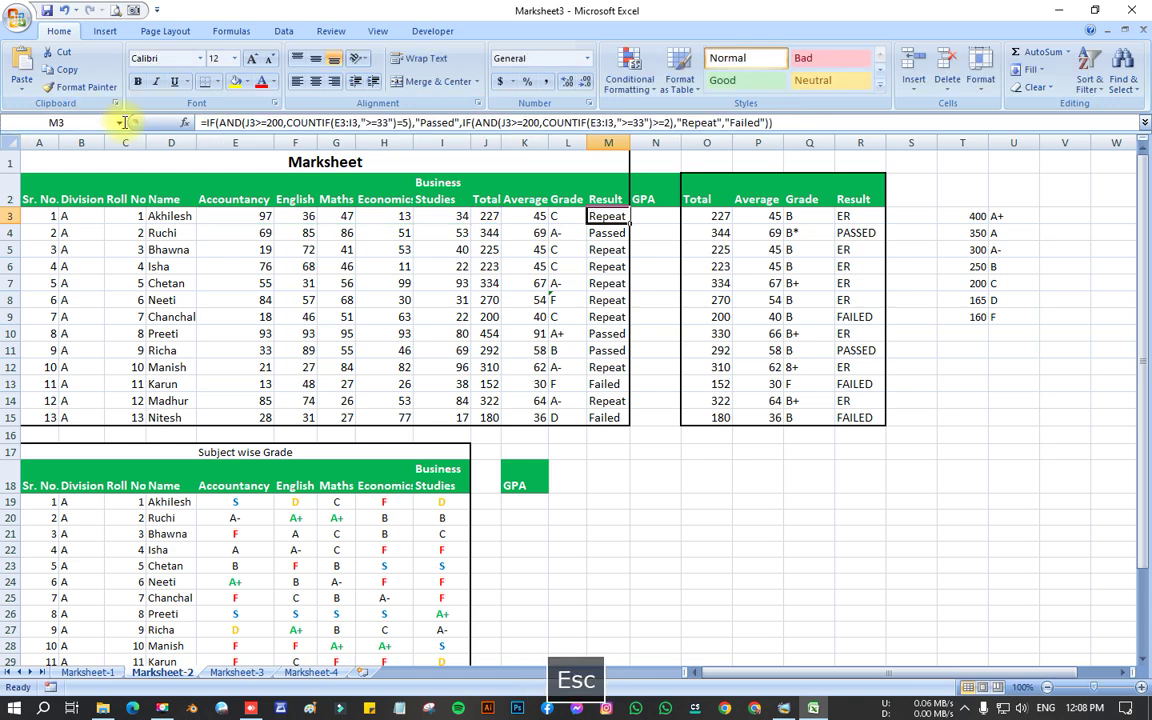
# - Replace the formula in M3 of Marksheet-4 with =IF(AND(J3>=200,COUNTIF(E3:I3,">=33")=5),"Passed",IF(AND(J3>=200,COUNTIF(E3:I3,">=33")>=2),"Repeat","Failed"))
pyautogui.click(307, 671)
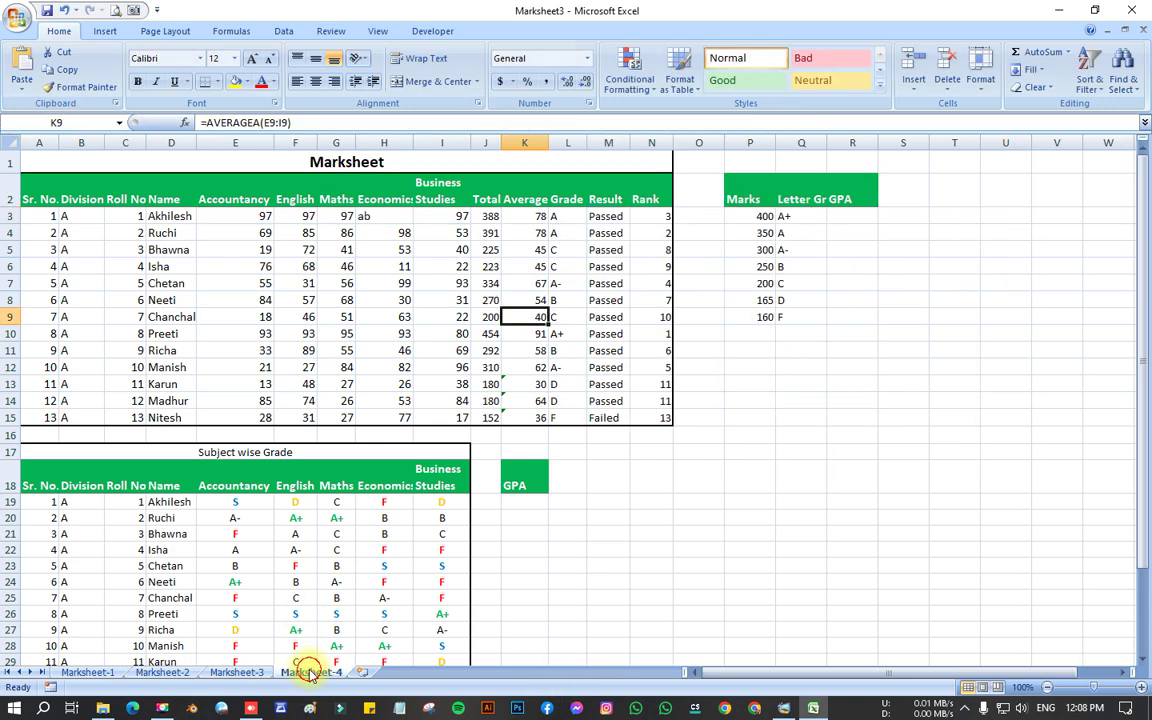
pyautogui.click(608, 215)
pyautogui.click(903, 122)
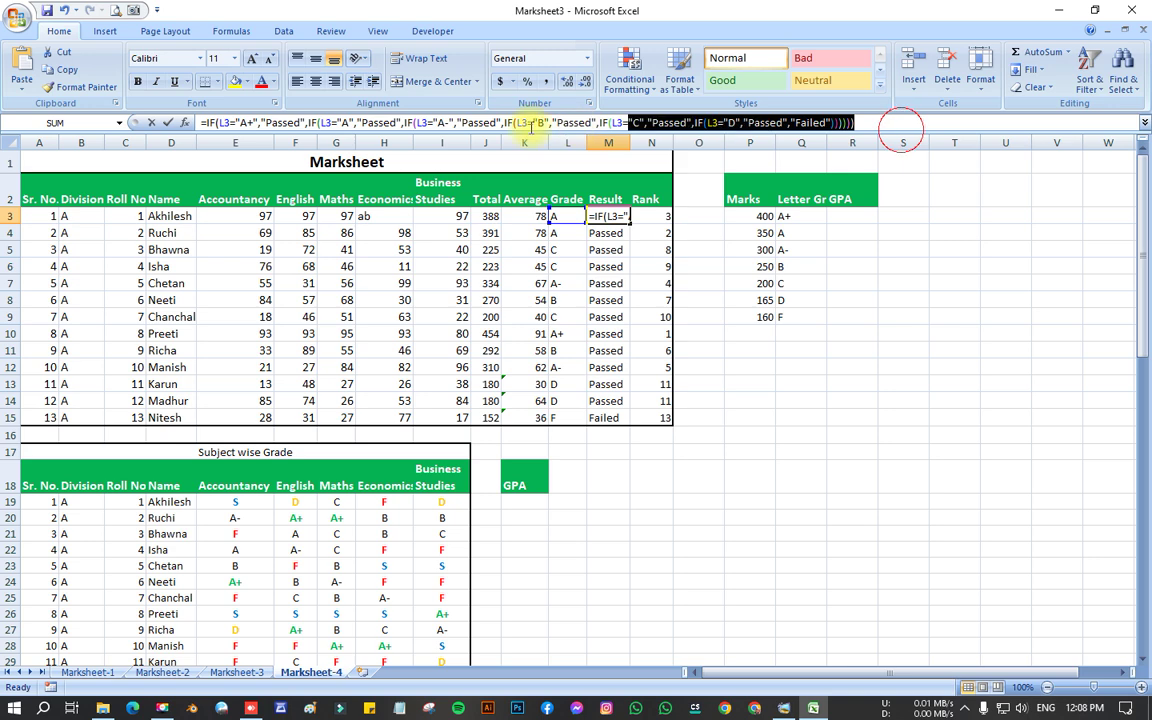
pyautogui.moveTo(866, 121); pyautogui.dragTo(200, 122)
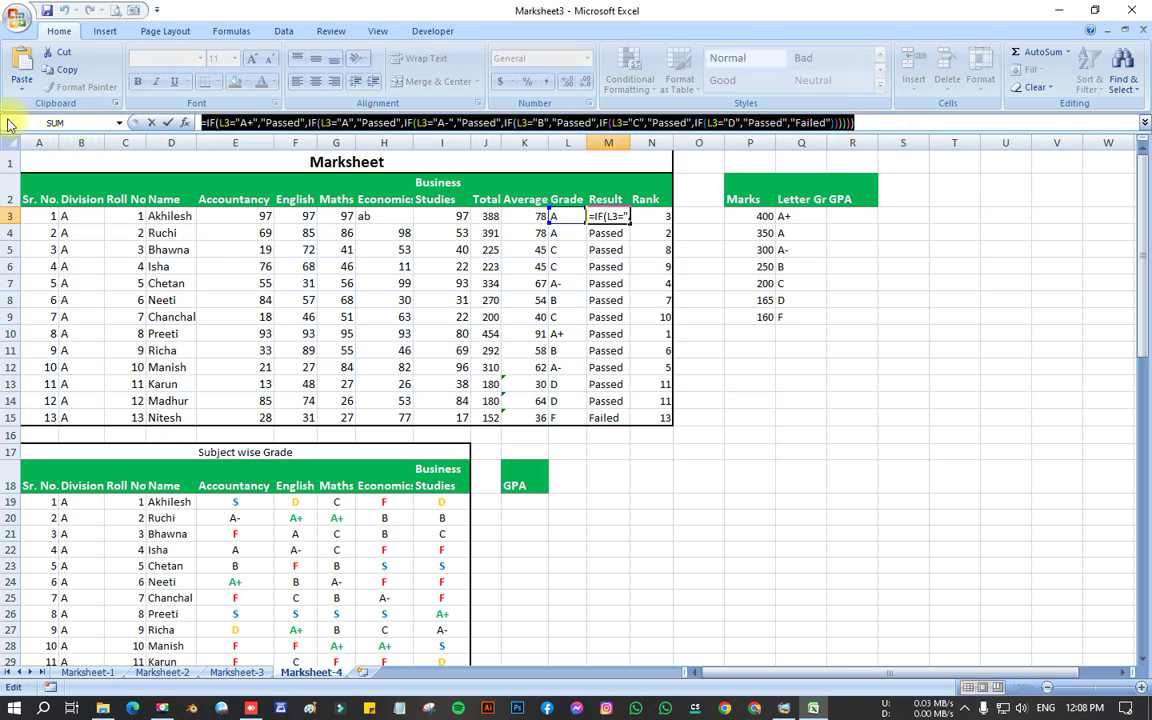
pyautogui.hotkey('ctrl', 'v')
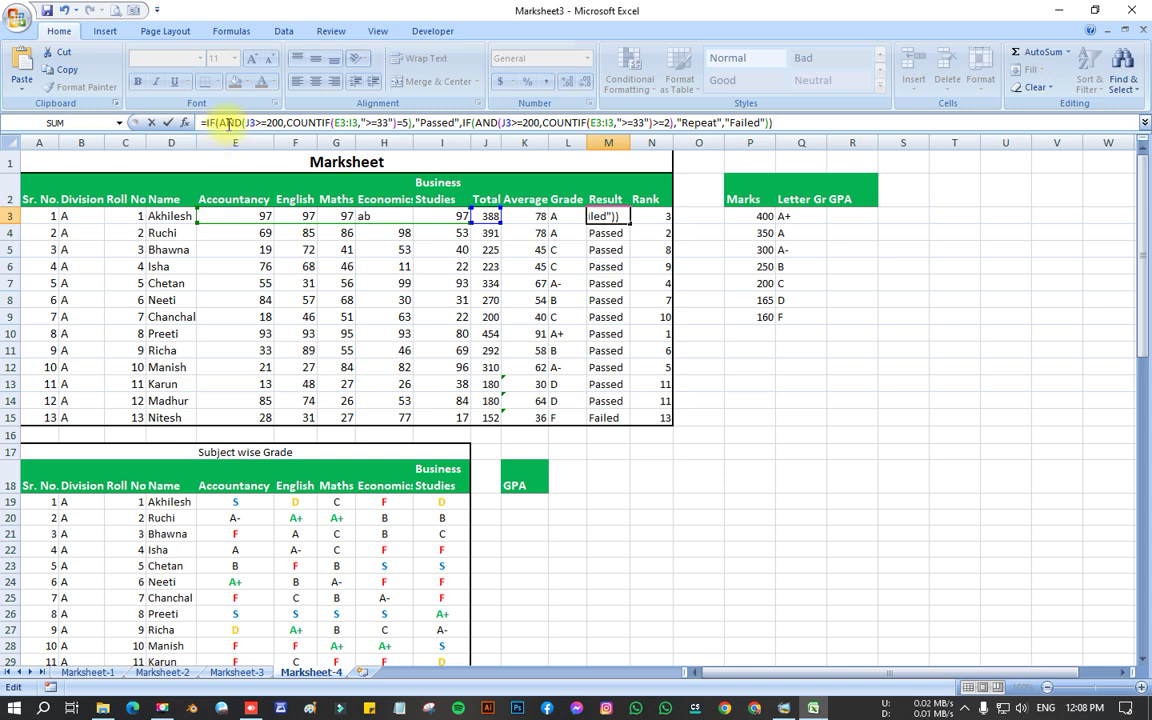
# - Examine how the AND and COUNTIF functions are nested inside the first IF's logical test in the M3 formula
pyautogui.moveTo(243, 121); pyautogui.dragTo(206, 121)
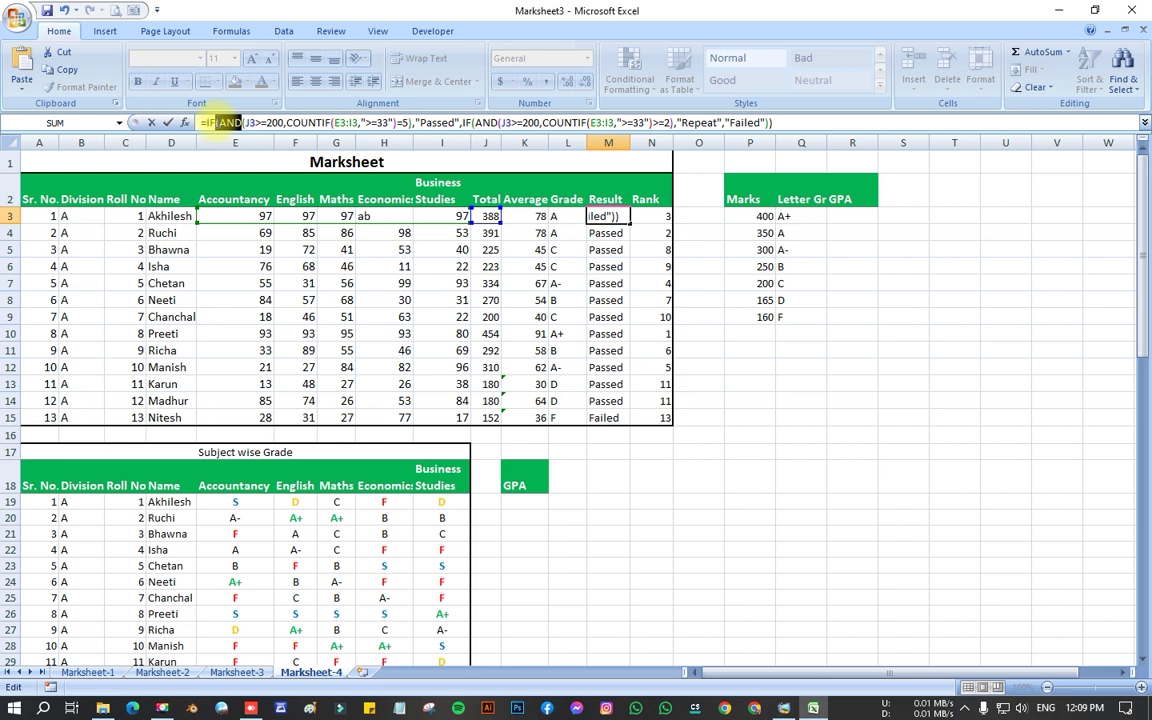
pyautogui.moveTo(216, 122); pyautogui.dragTo(217, 122)
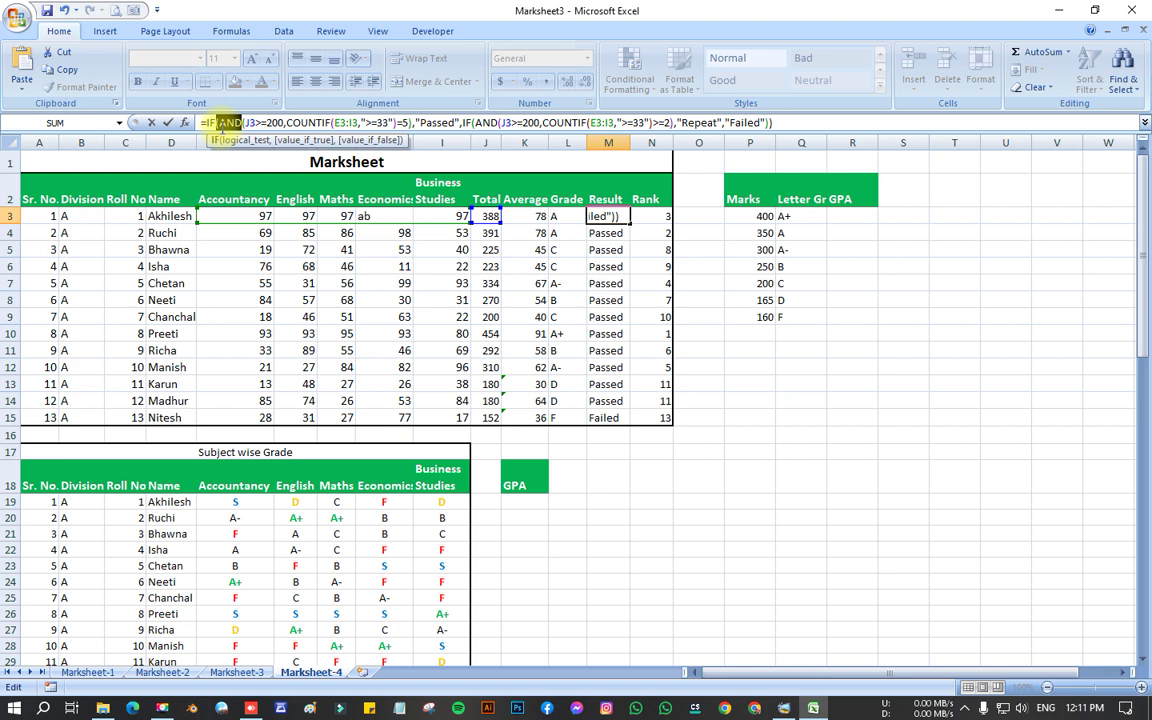
pyautogui.click(235, 122)
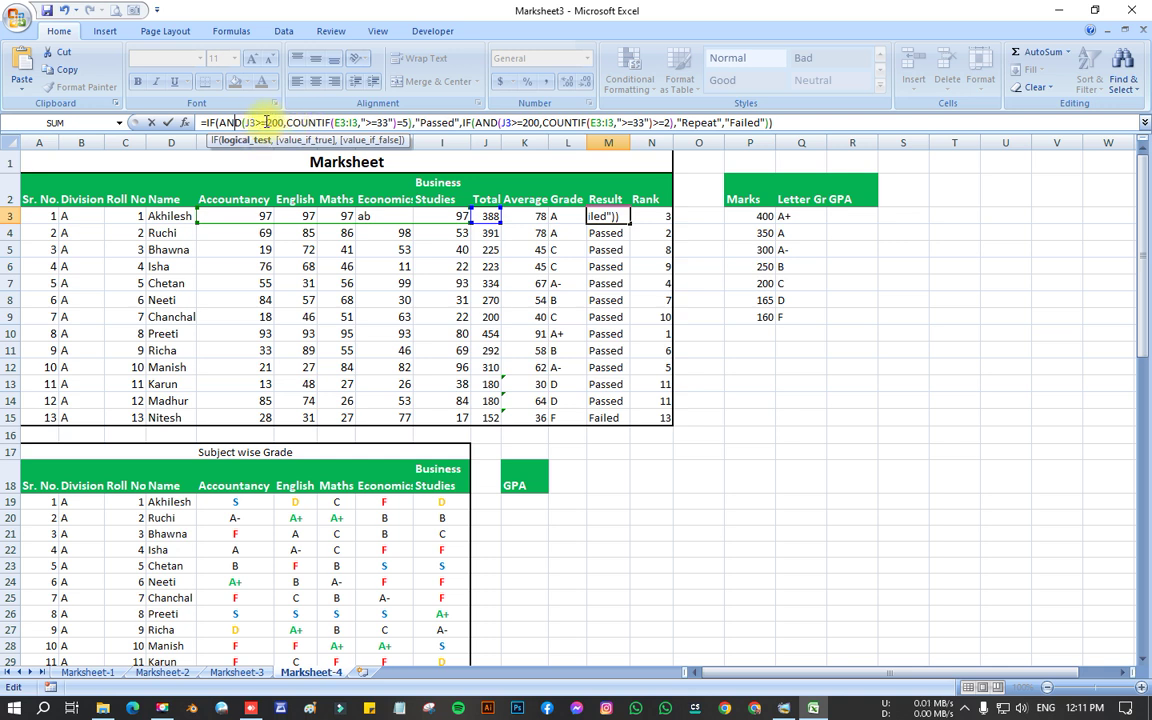
pyautogui.moveTo(332, 122); pyautogui.dragTo(389, 122)
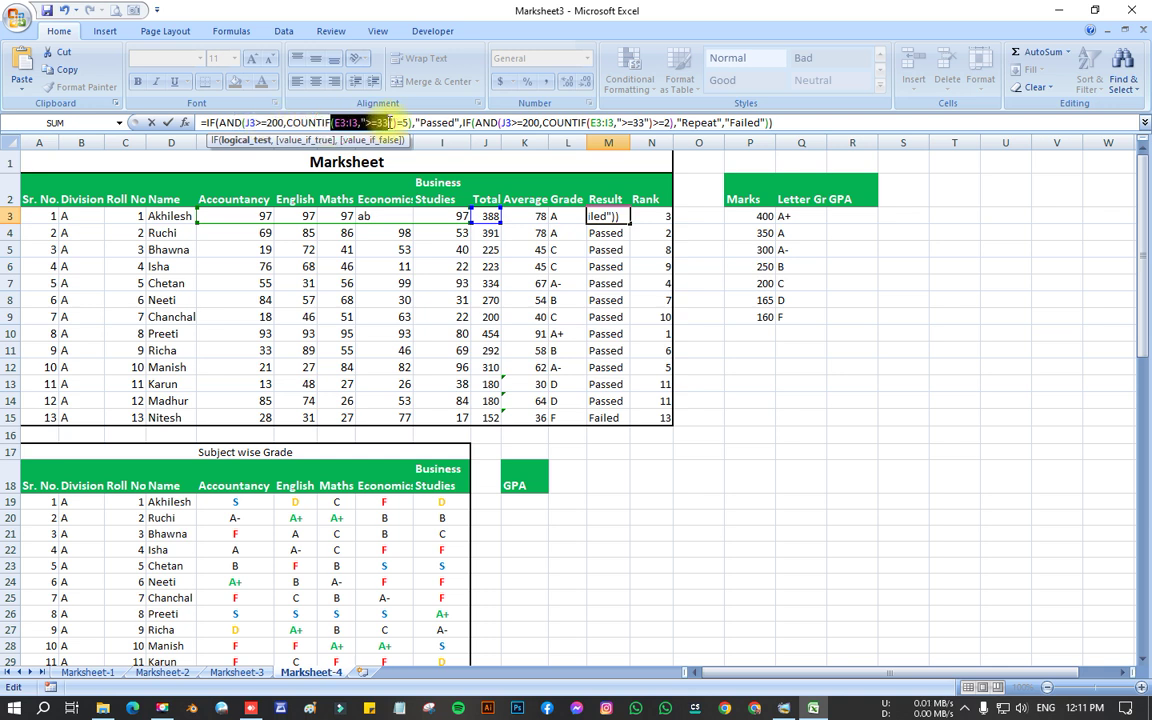
pyautogui.click(387, 122)
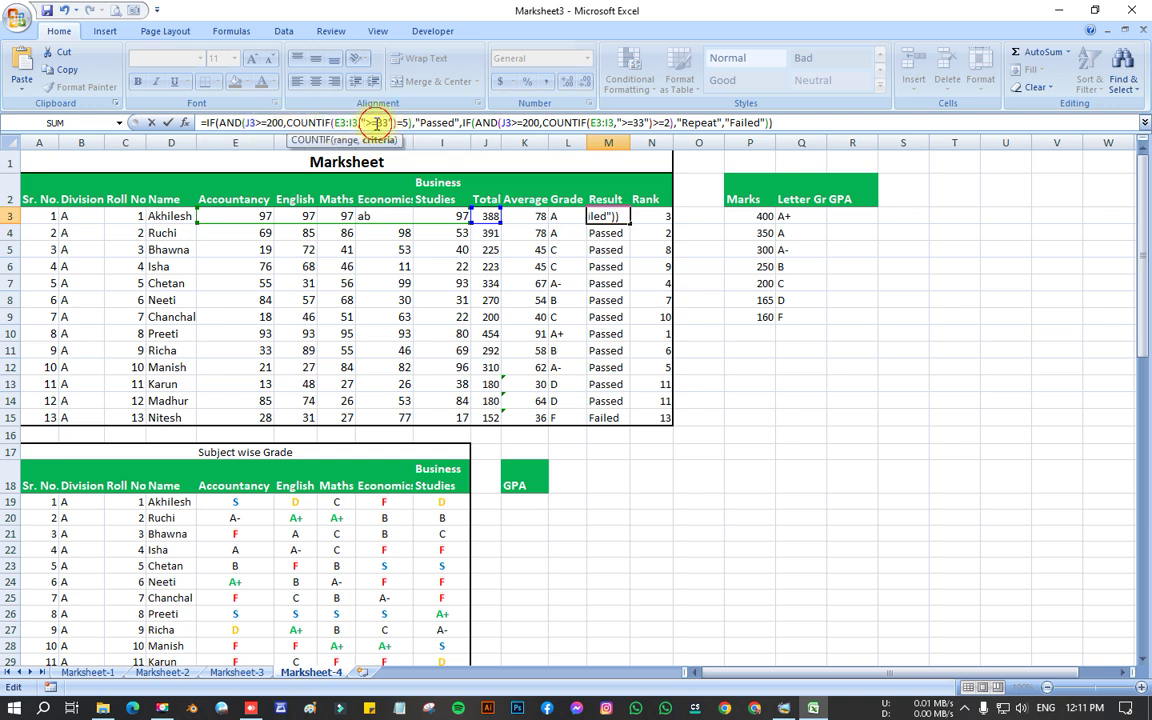
pyautogui.moveTo(396, 122); pyautogui.dragTo(404, 122)
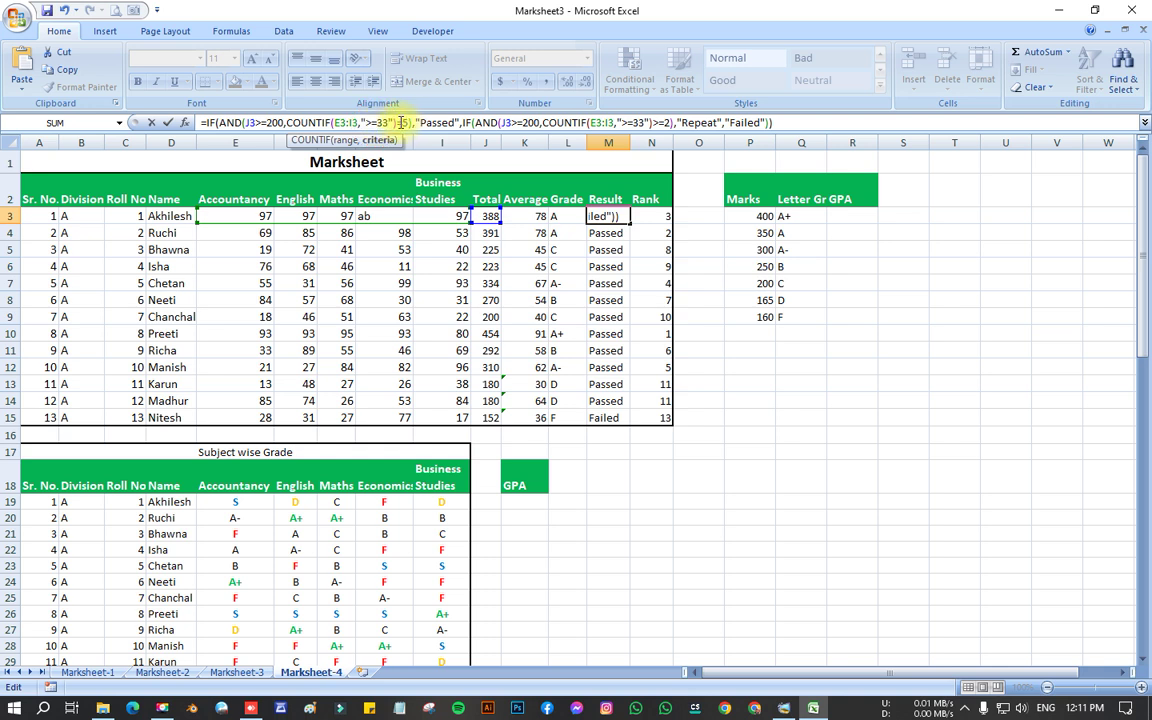
pyautogui.press('Left')
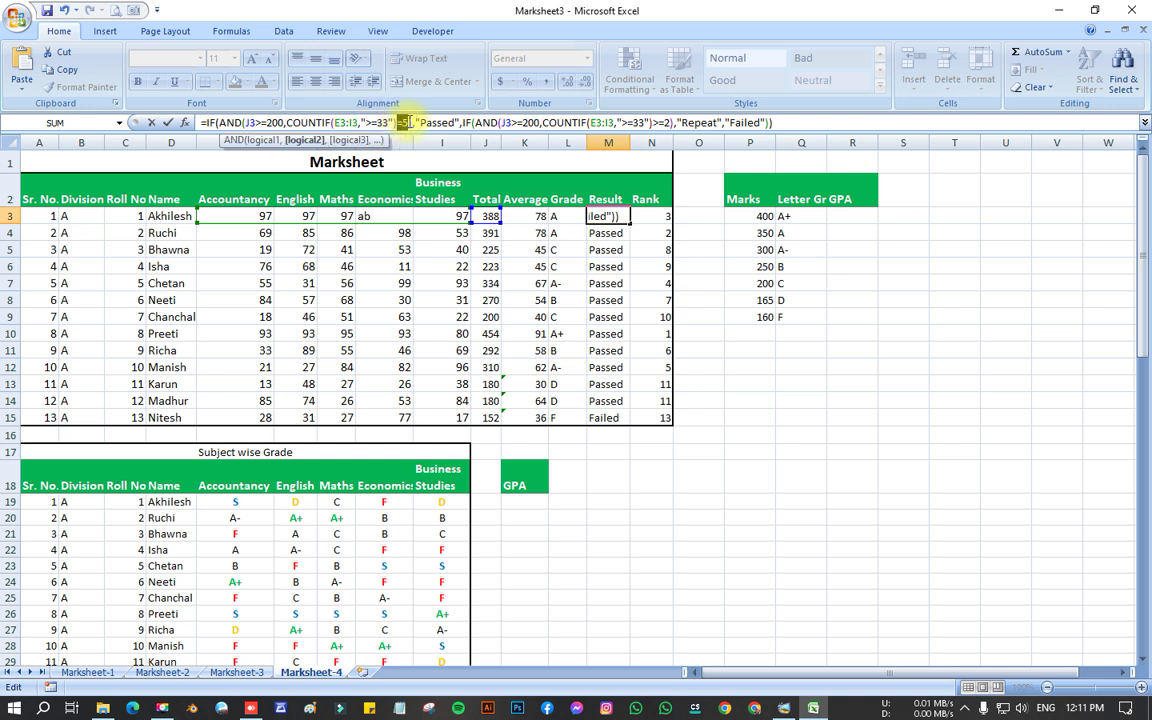
pyautogui.write('))')
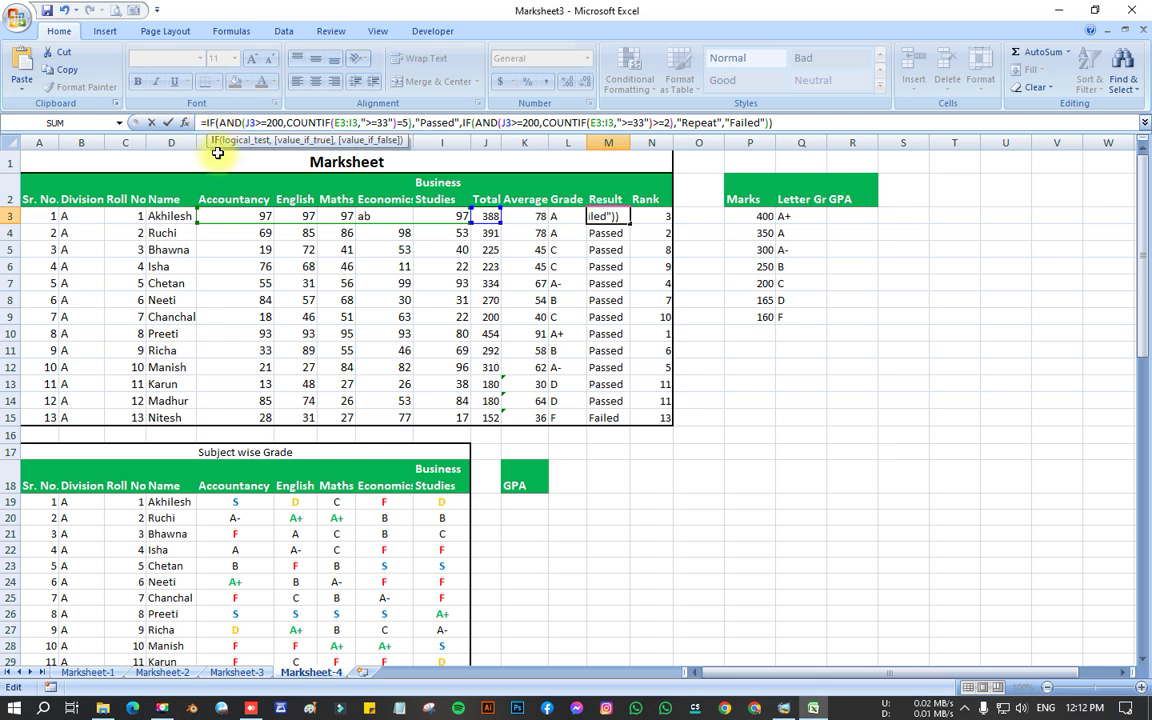
pyautogui.click(228, 123)
pyautogui.click(226, 122)
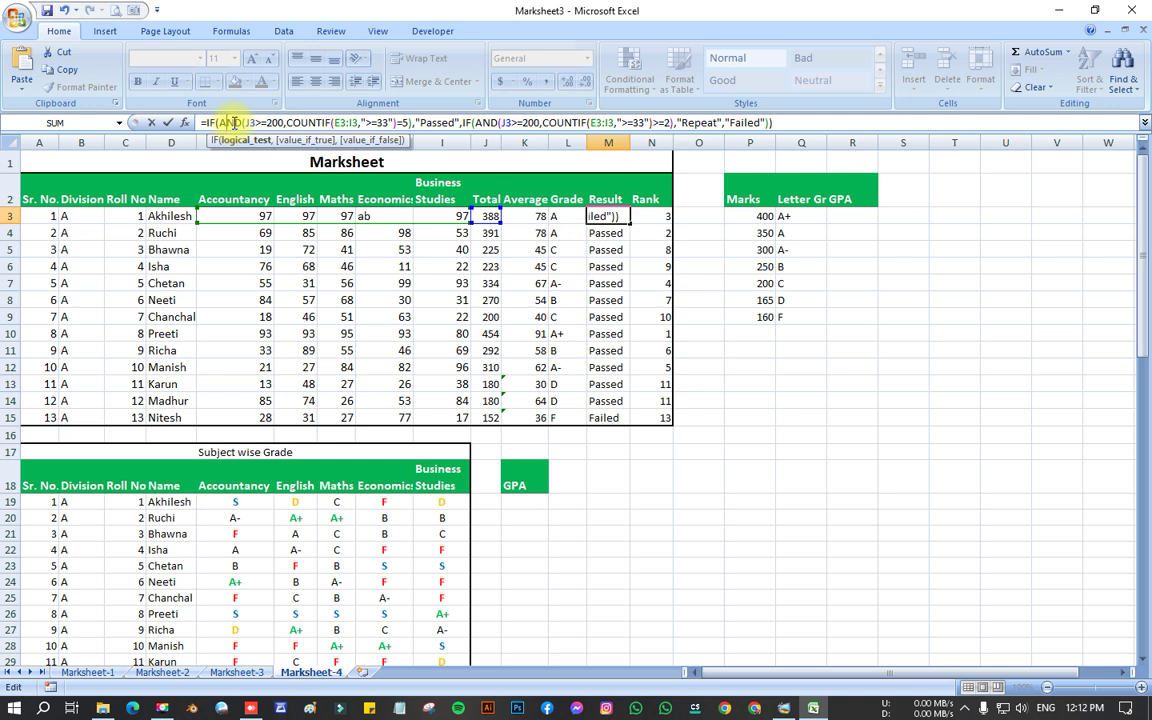
# - Examine the J3>=200 condition and the COUNTIF range E3:I3, its ">=33" criterion and the =5 comparison in the M3 formula
pyautogui.click(249, 122)
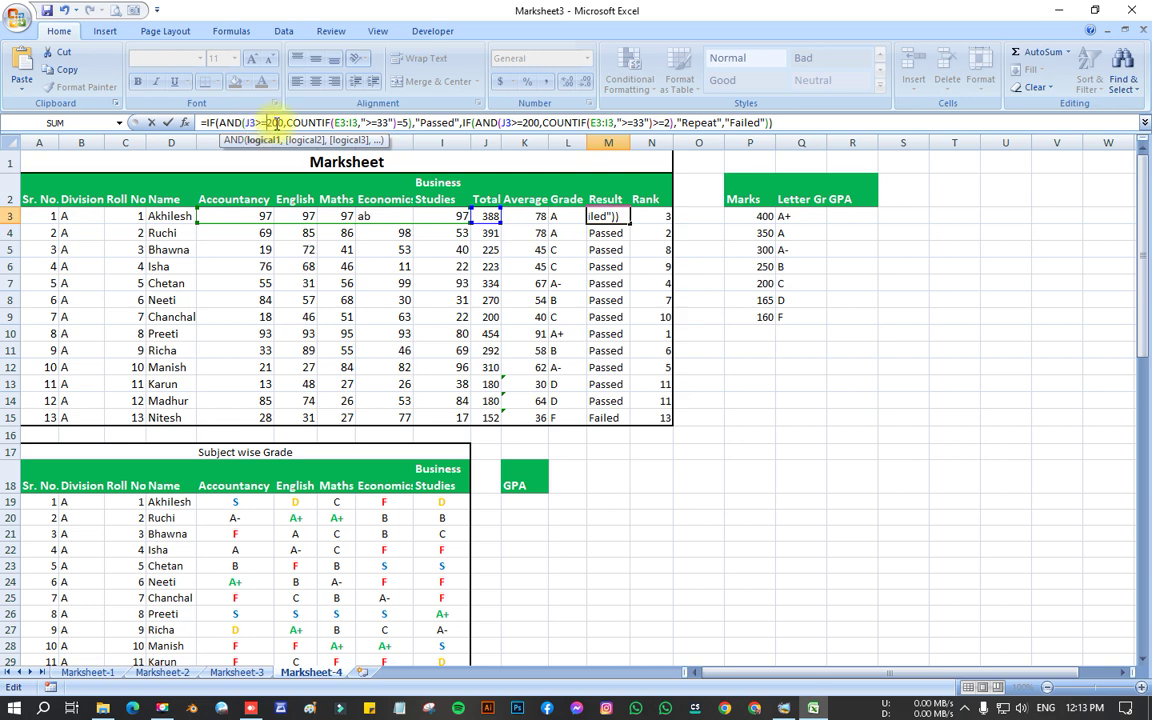
pyautogui.click(312, 122)
pyautogui.click(266, 122)
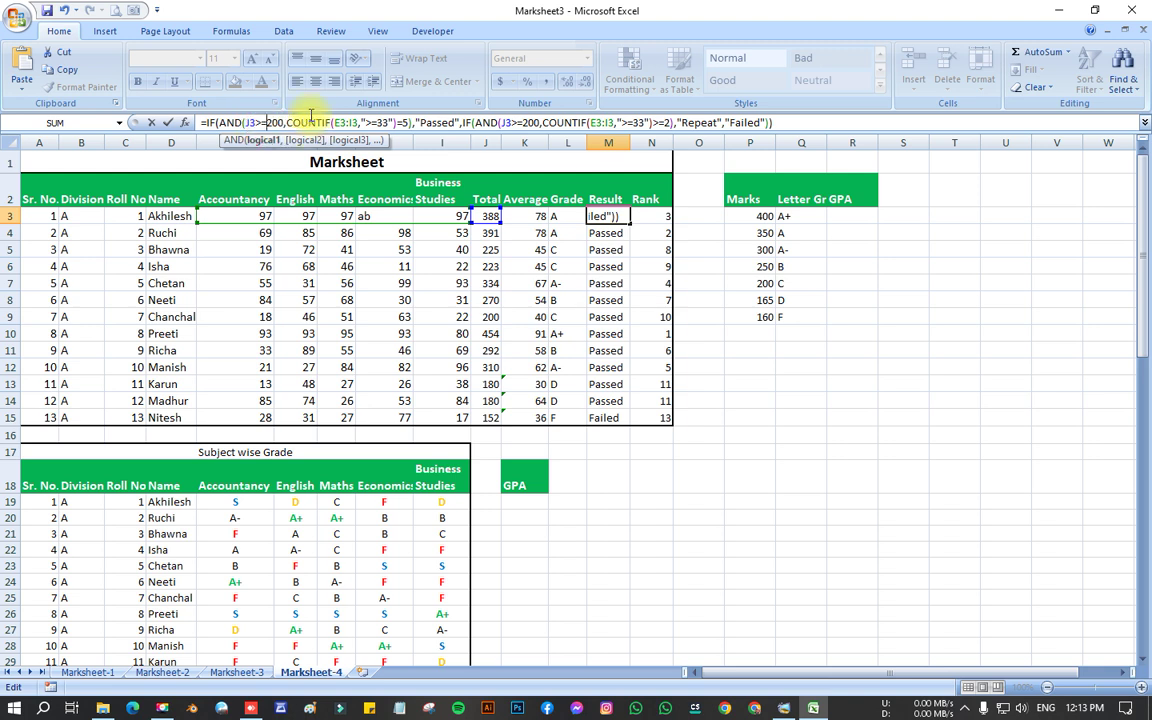
pyautogui.click(308, 122)
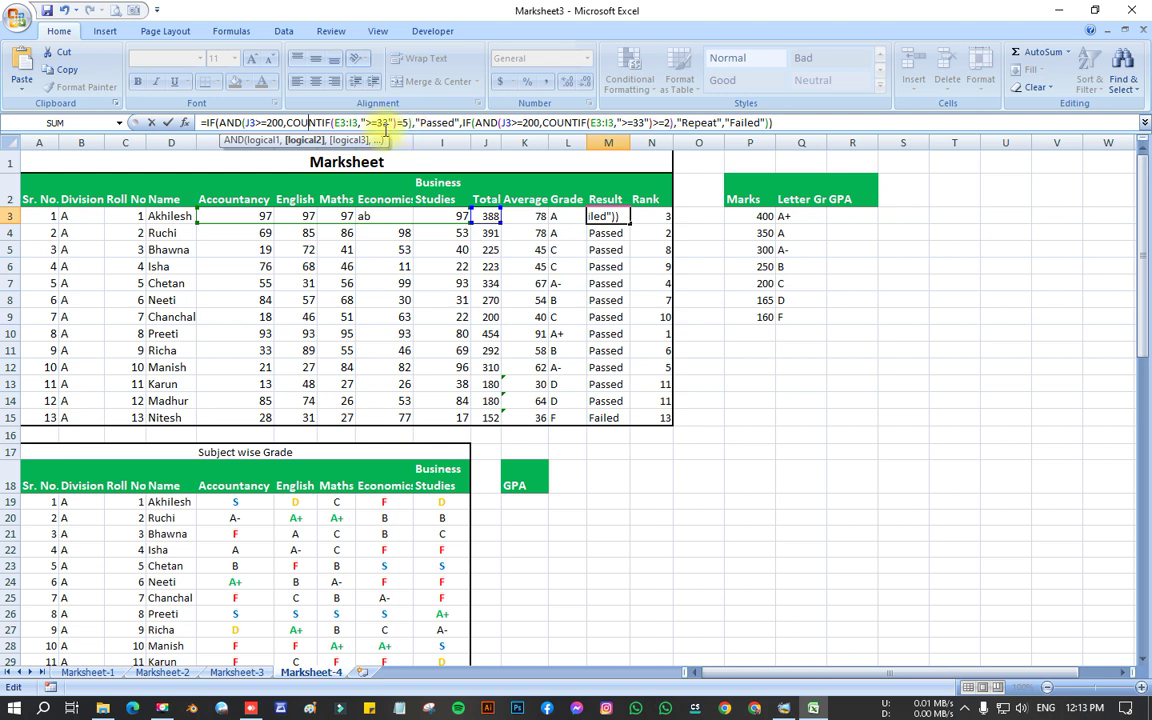
pyautogui.click(337, 122)
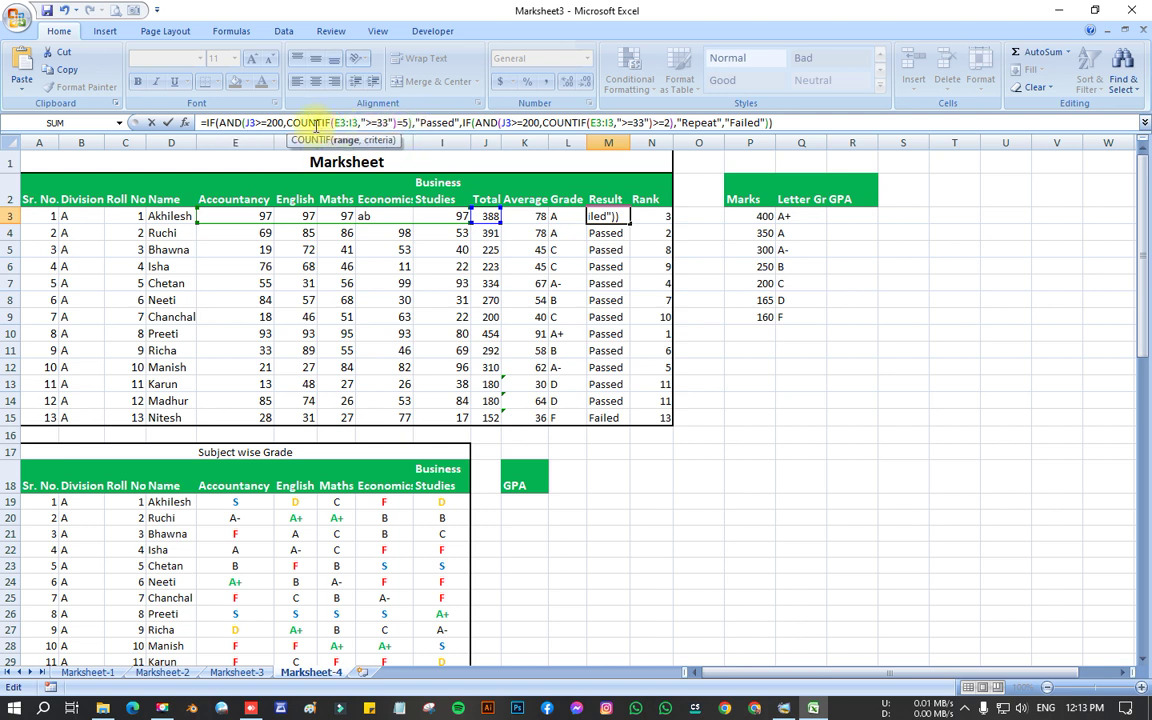
pyautogui.click(316, 122)
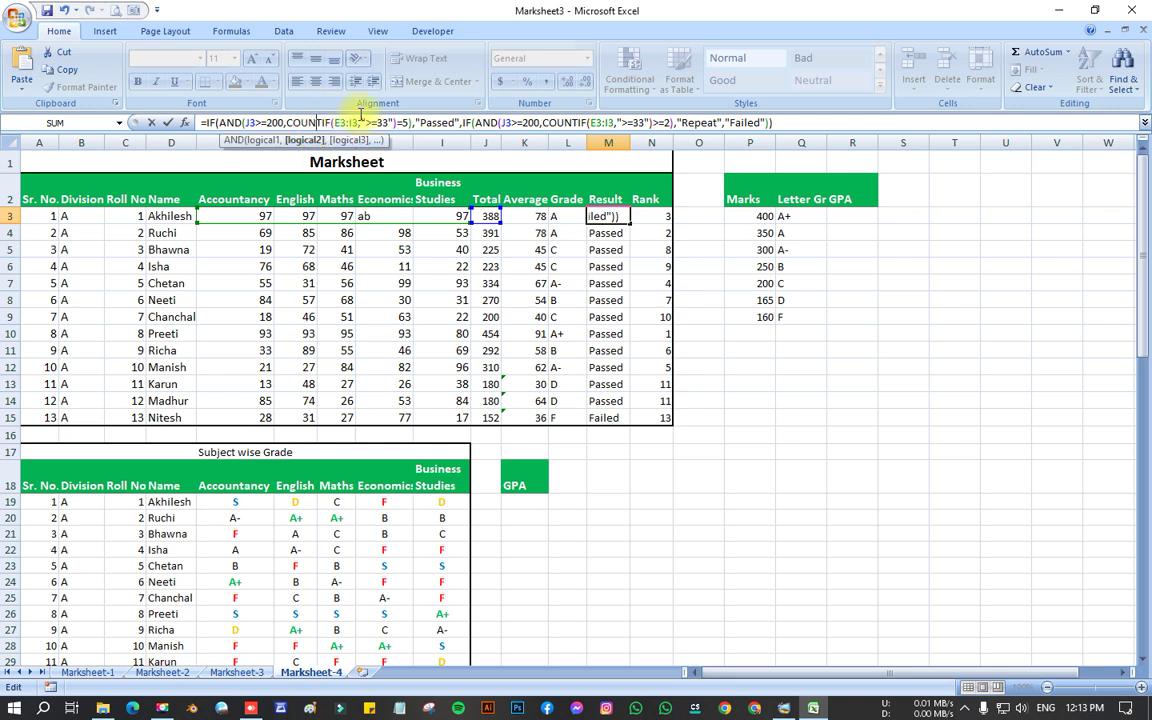
pyautogui.click(311, 122)
pyautogui.click(318, 122)
pyautogui.click(351, 122)
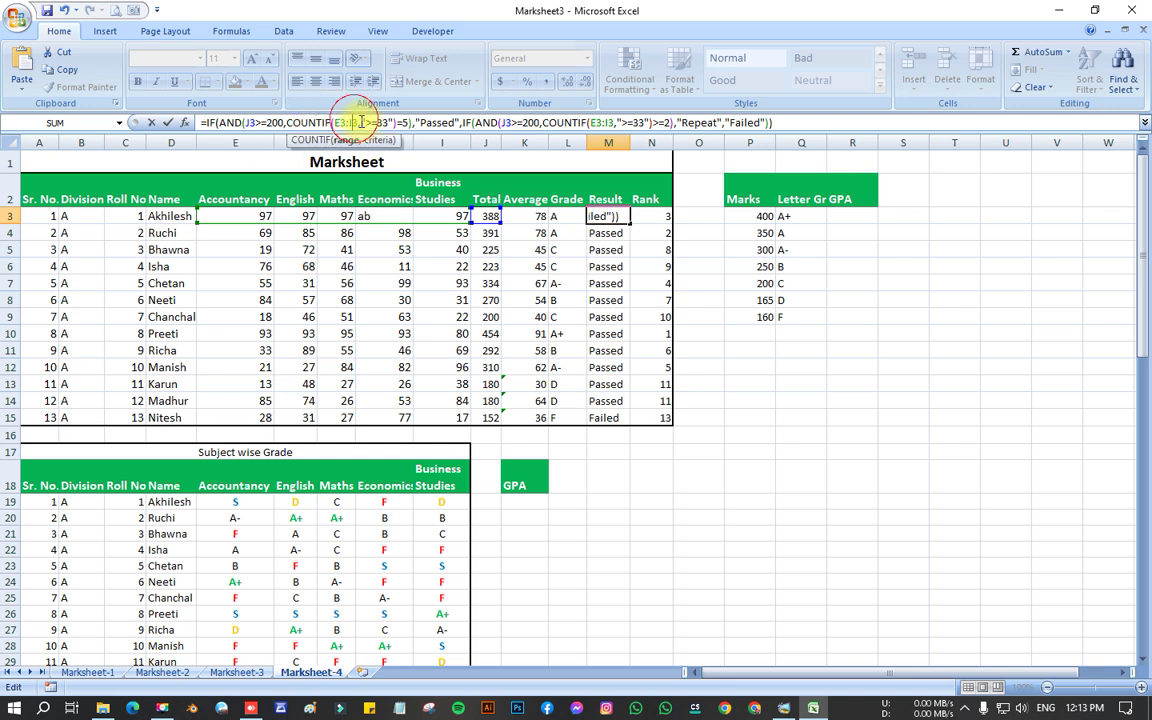
pyautogui.click(308, 122)
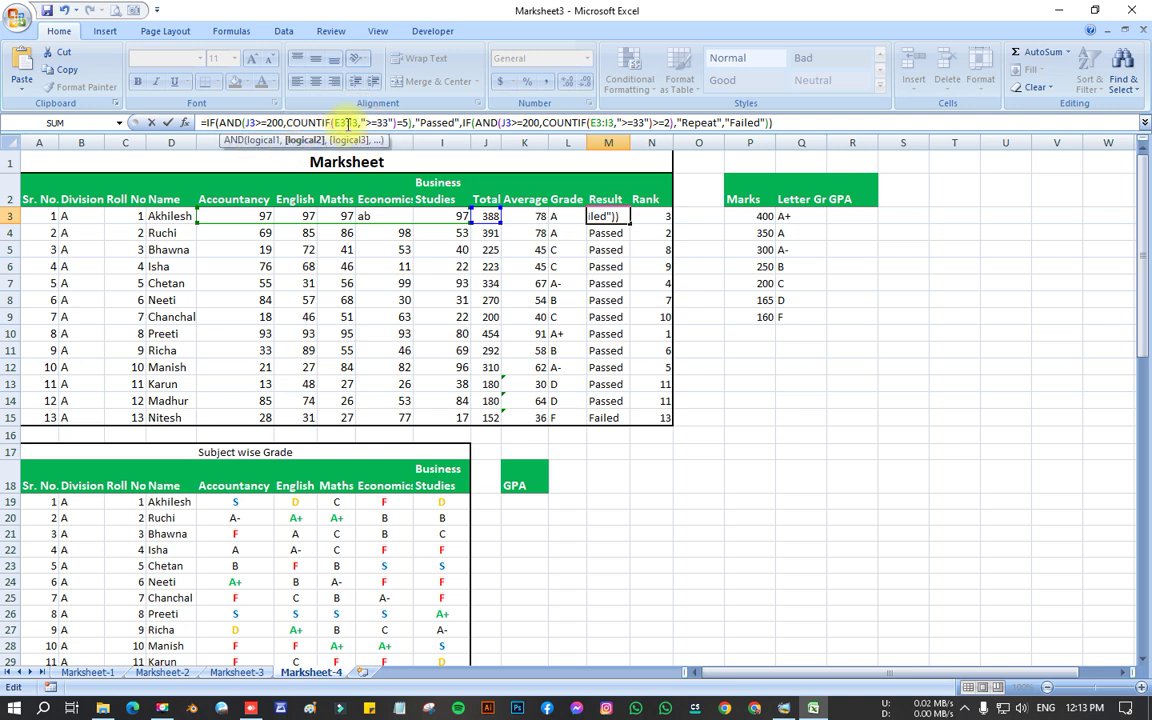
pyautogui.click(355, 122)
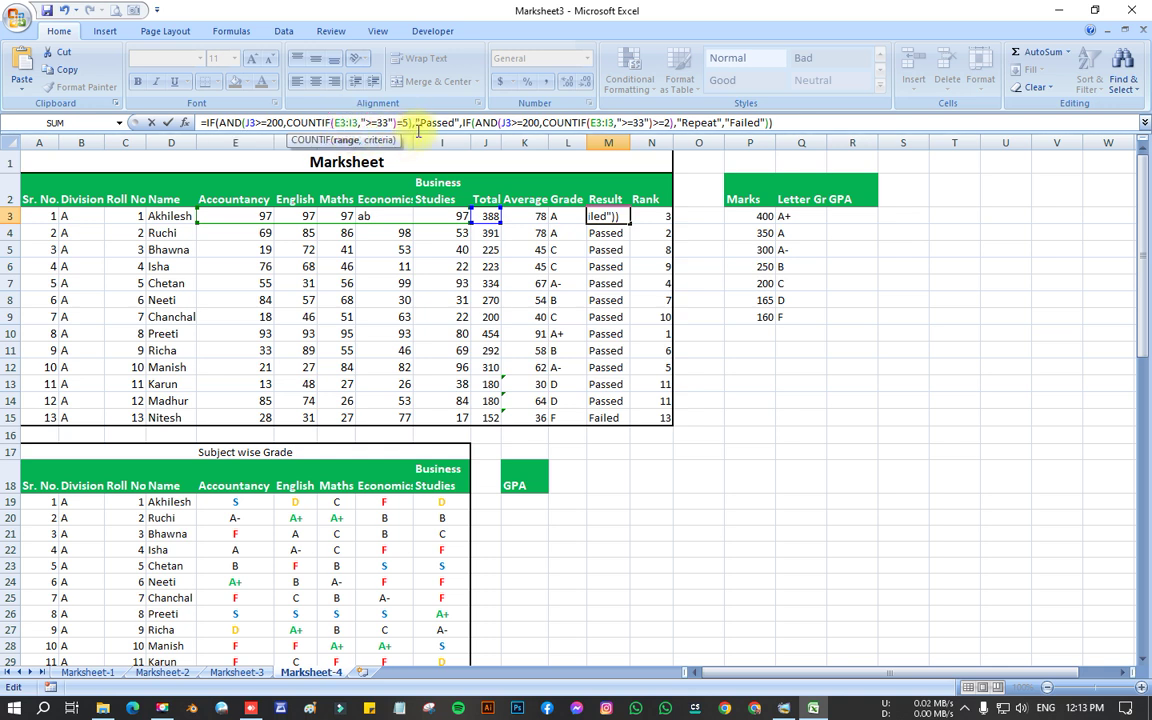
pyautogui.moveTo(362, 122); pyautogui.dragTo(388, 123)
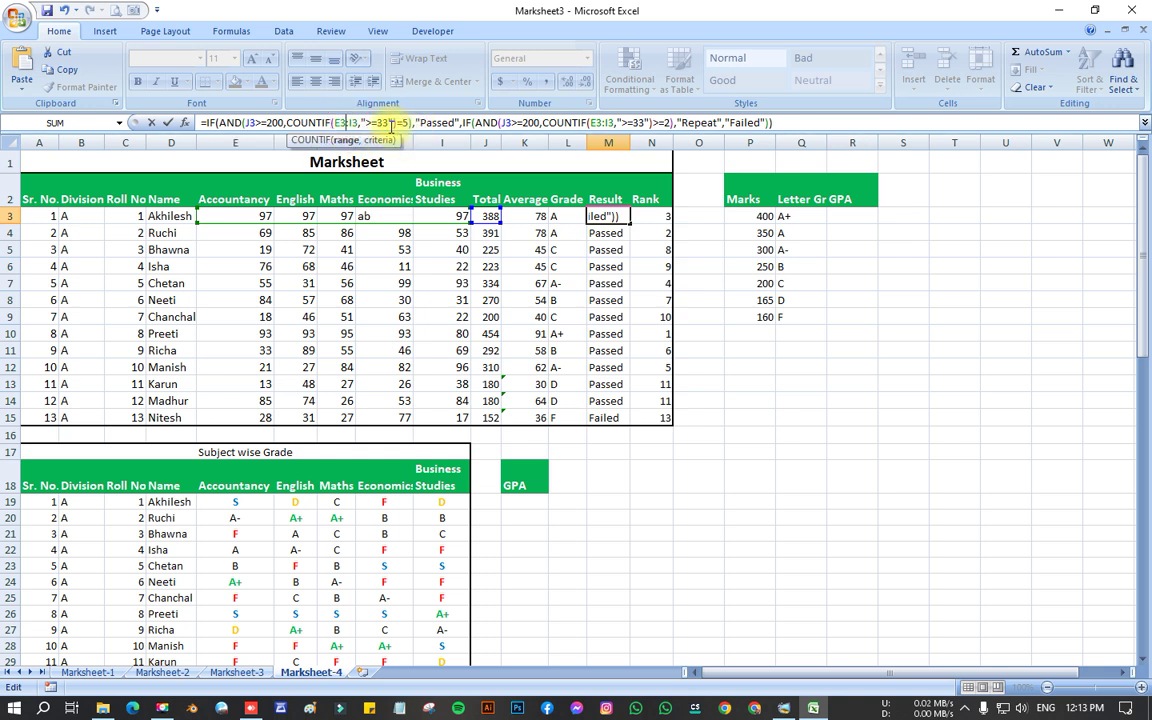
pyautogui.click(404, 122)
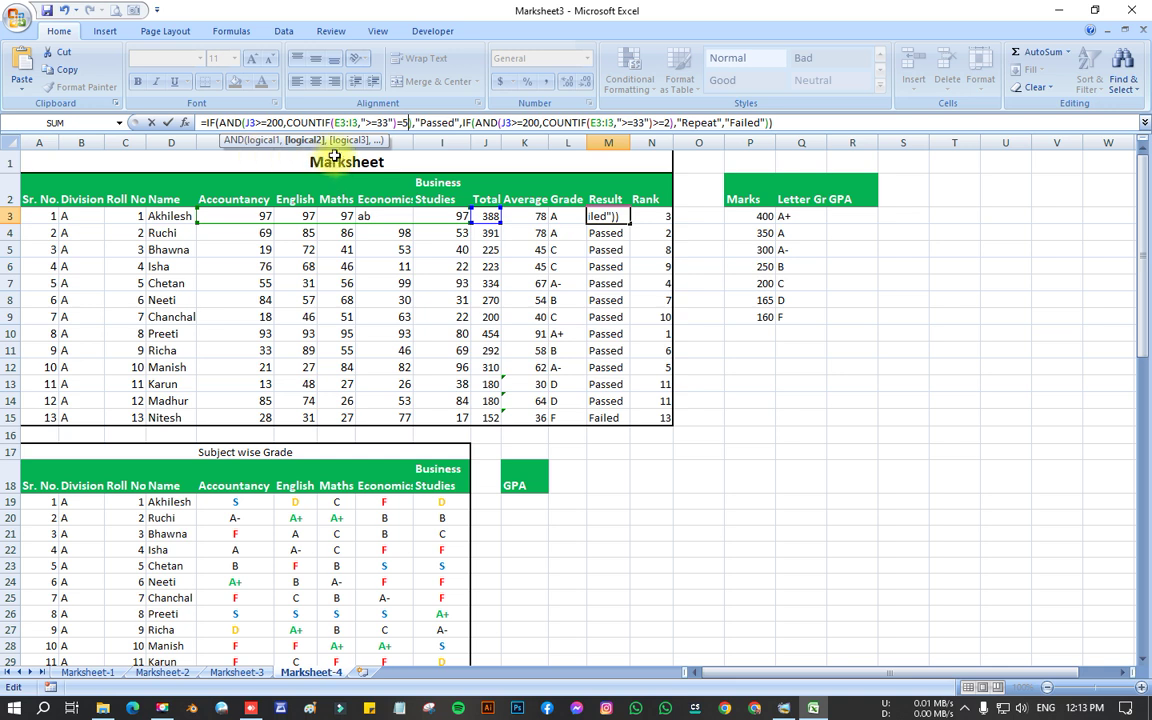
pyautogui.moveTo(397, 123); pyautogui.dragTo(408, 123)
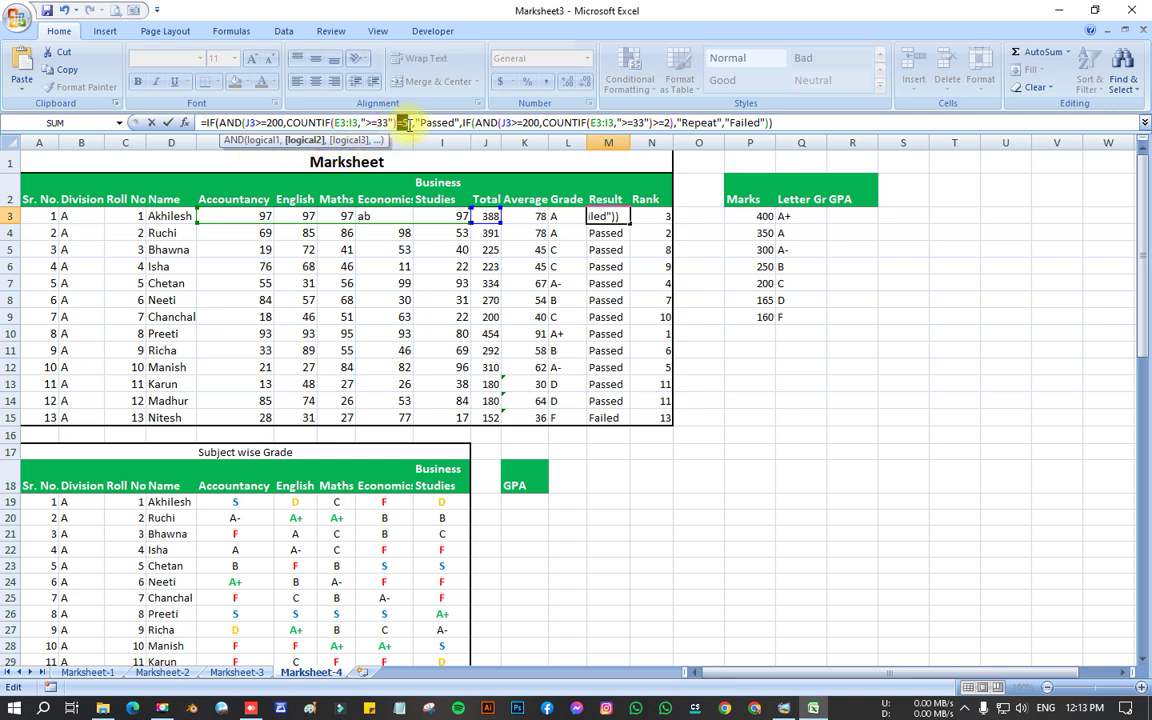
pyautogui.click(408, 123)
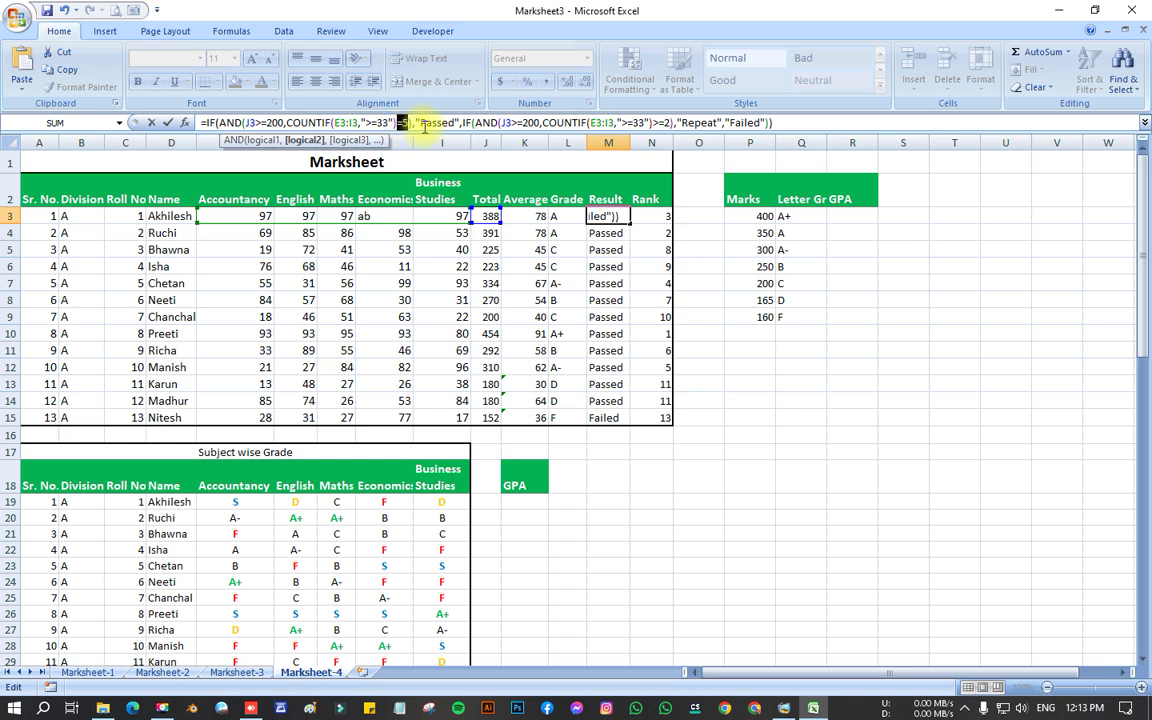
pyautogui.write(')')
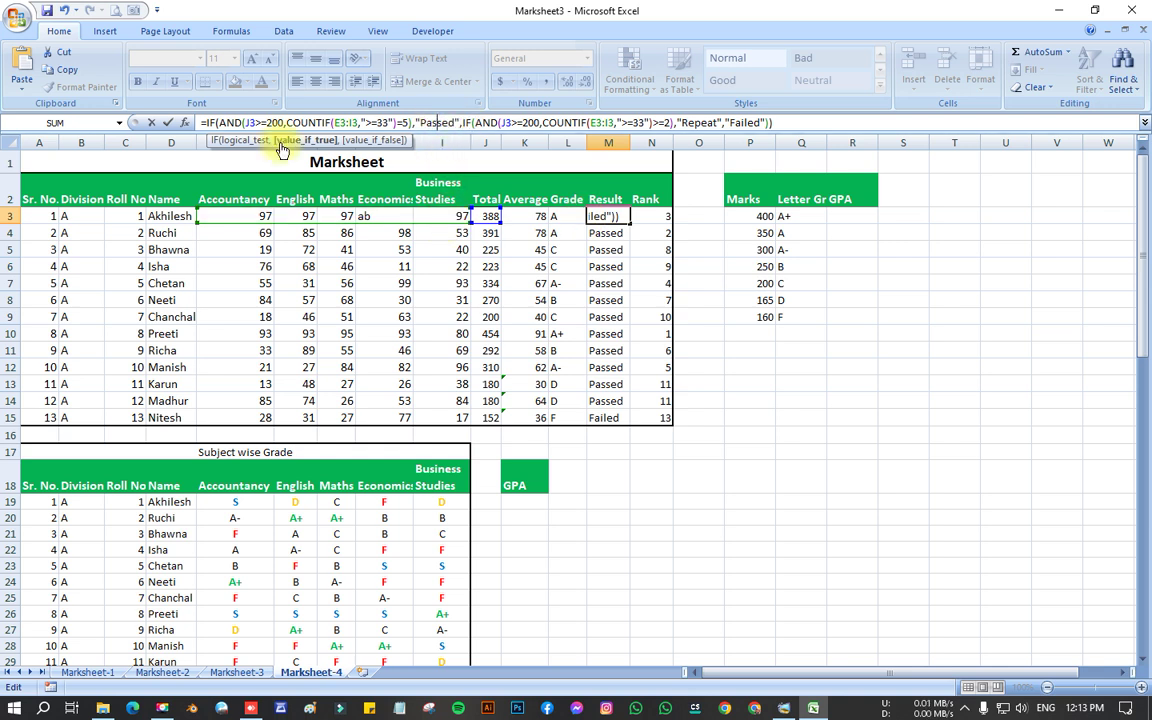
# - Examine the second IF in the M3 formula and its "Repeat" and "Failed" return values
pyautogui.click(462, 124)
pyautogui.write(',')
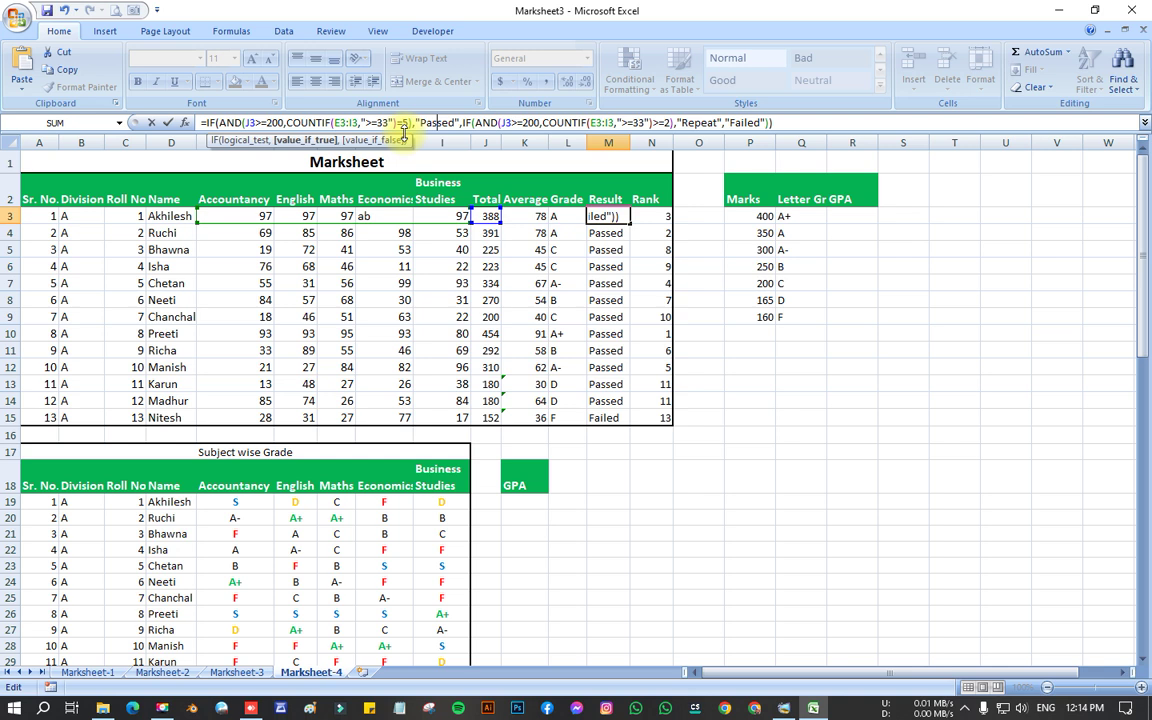
pyautogui.click(685, 120)
pyautogui.moveTo(684, 122); pyautogui.dragTo(718, 122)
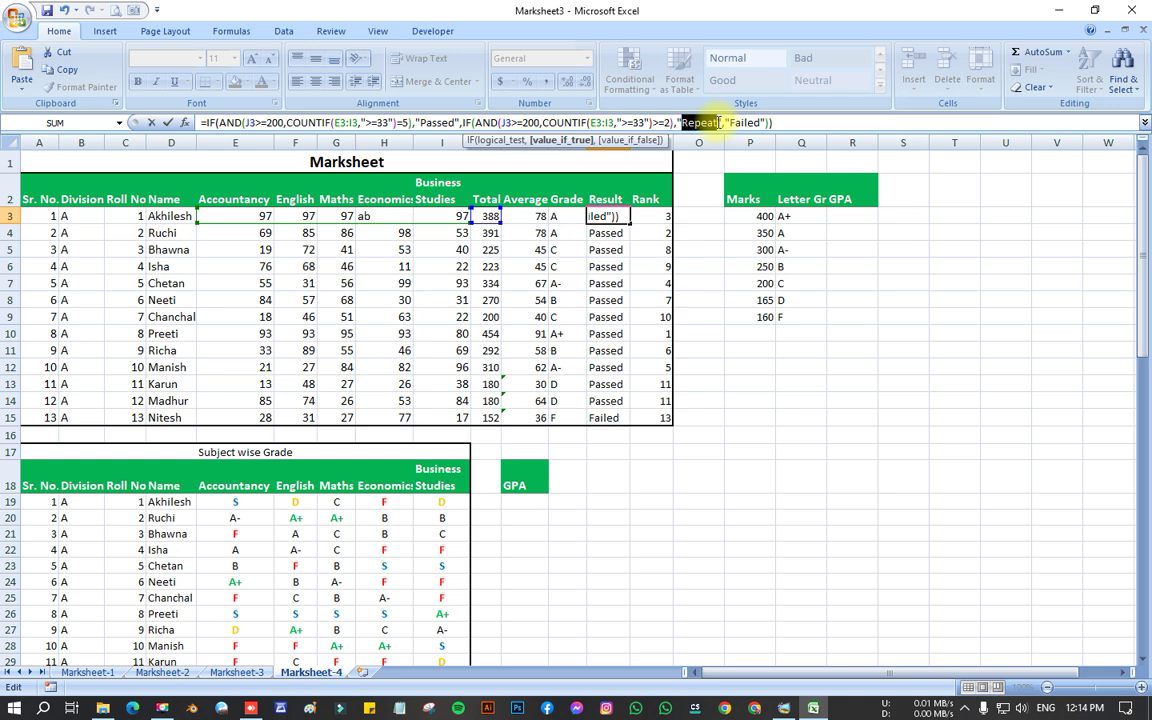
pyautogui.click(735, 121)
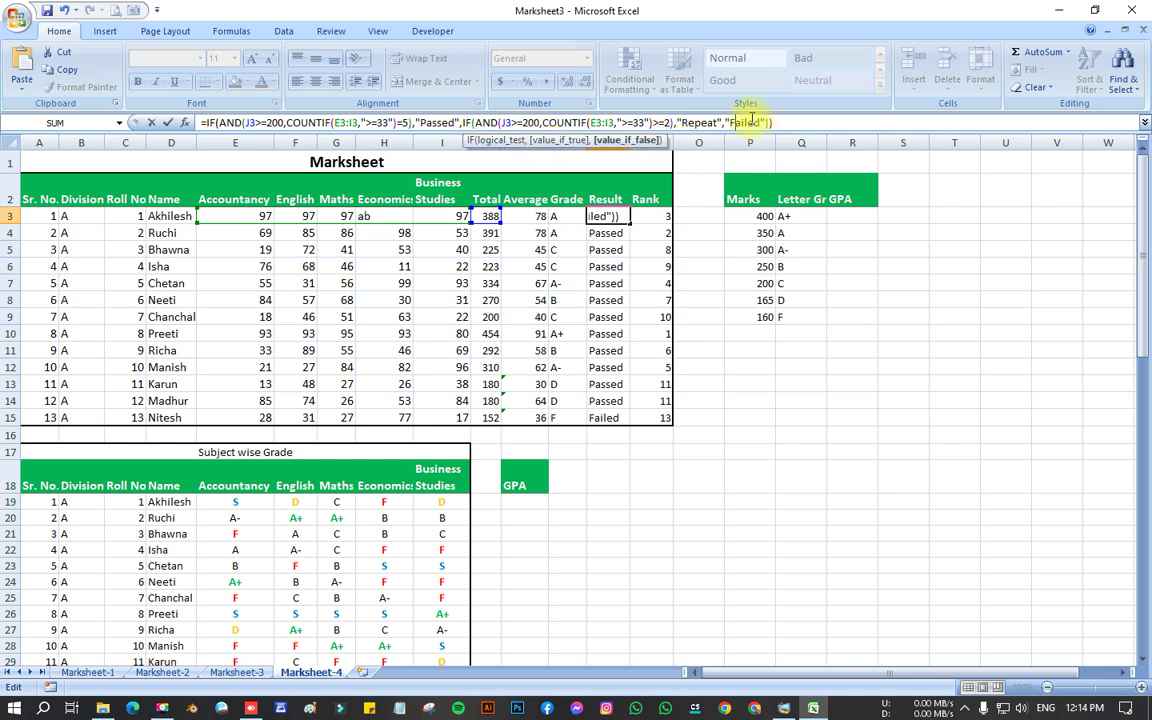
# - Commit the IF, AND and COUNTIF formula in M3 and enter it in every Result cell from M3 to M15
pyautogui.click(782, 122)
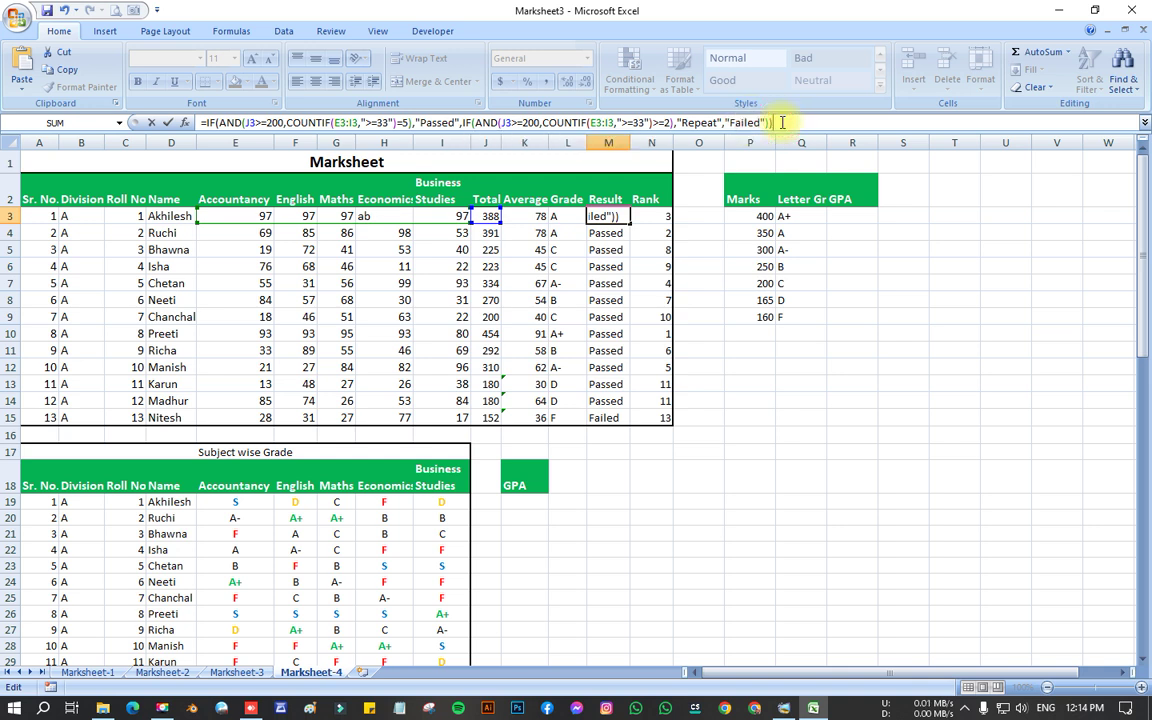
pyautogui.press('Return')
pyautogui.click(612, 219)
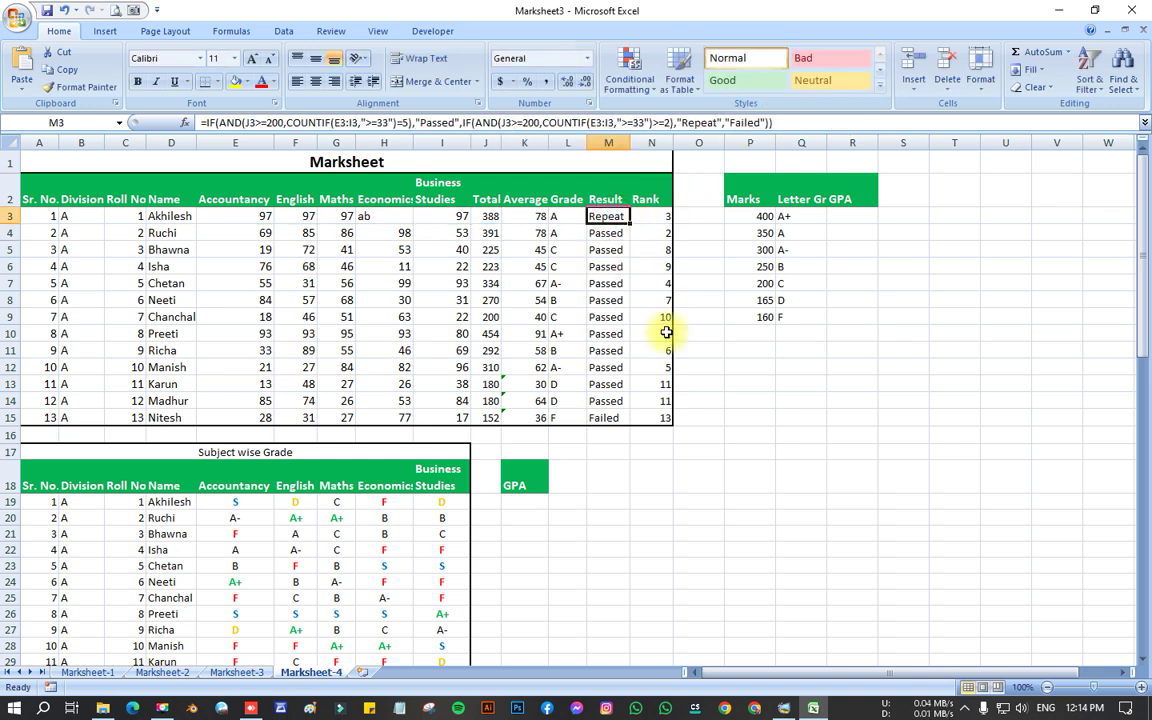
pyautogui.keyDown('shift'); pyautogui.click(617, 412); pyautogui.keyUp('shift')
pyautogui.click(785, 122)
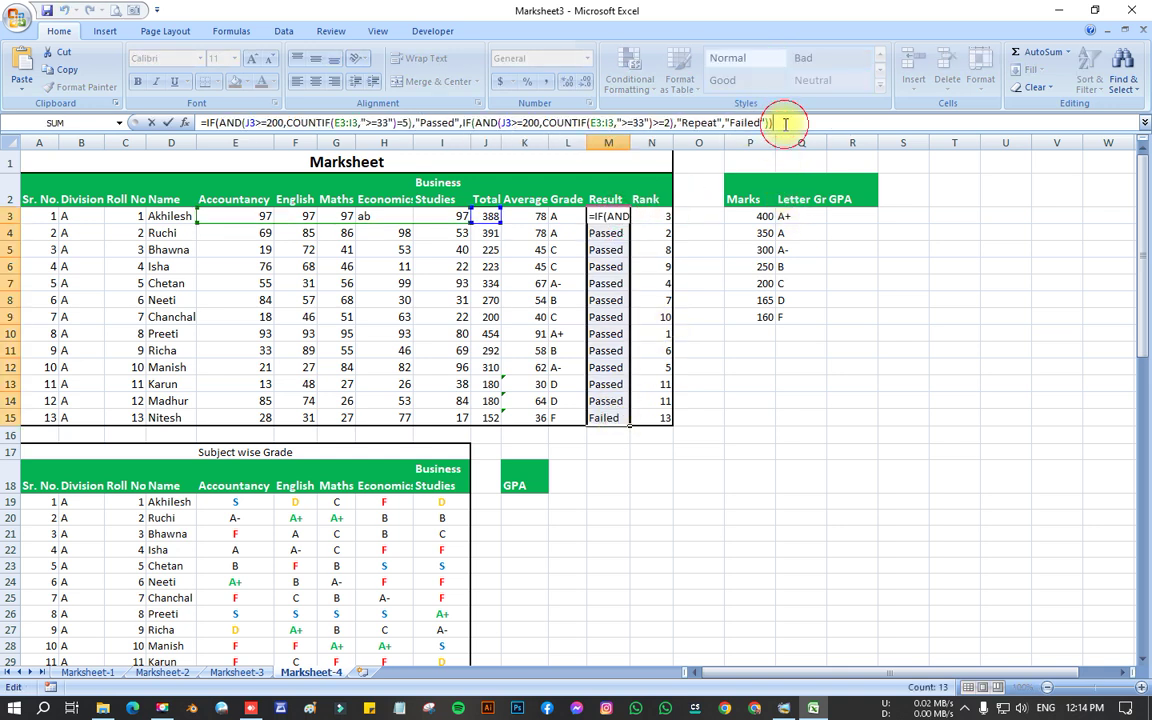
pyautogui.hotkey('ctrl', 'Return')
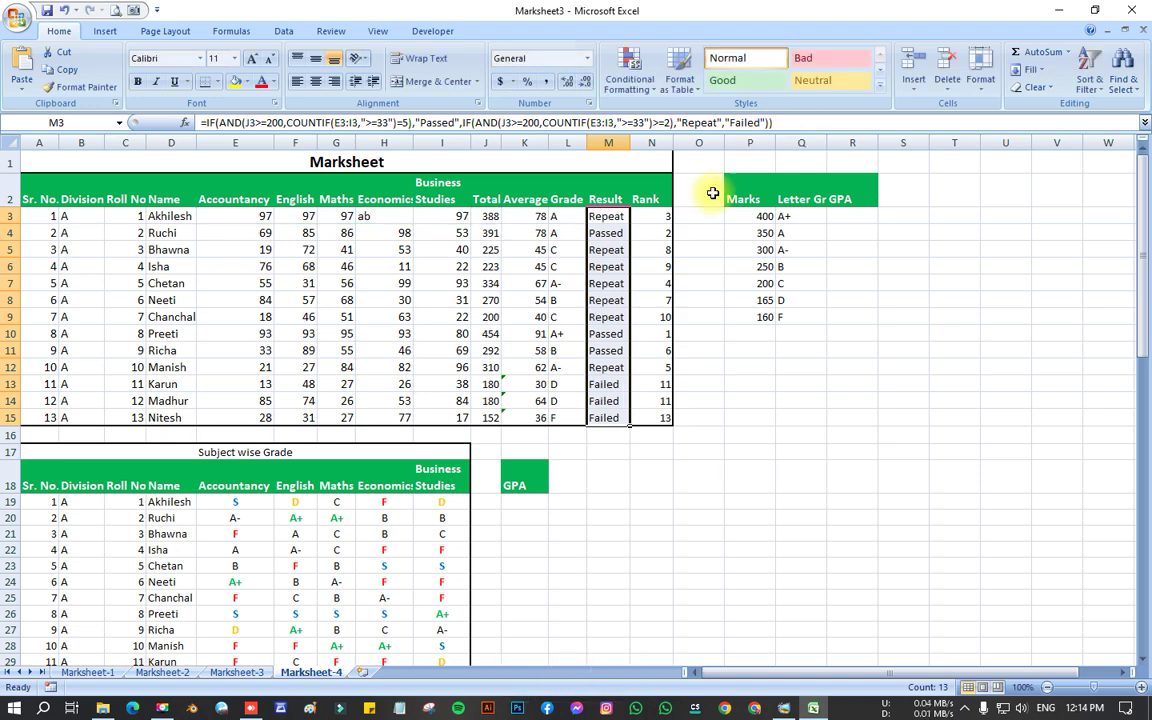
pyautogui.click(689, 437)
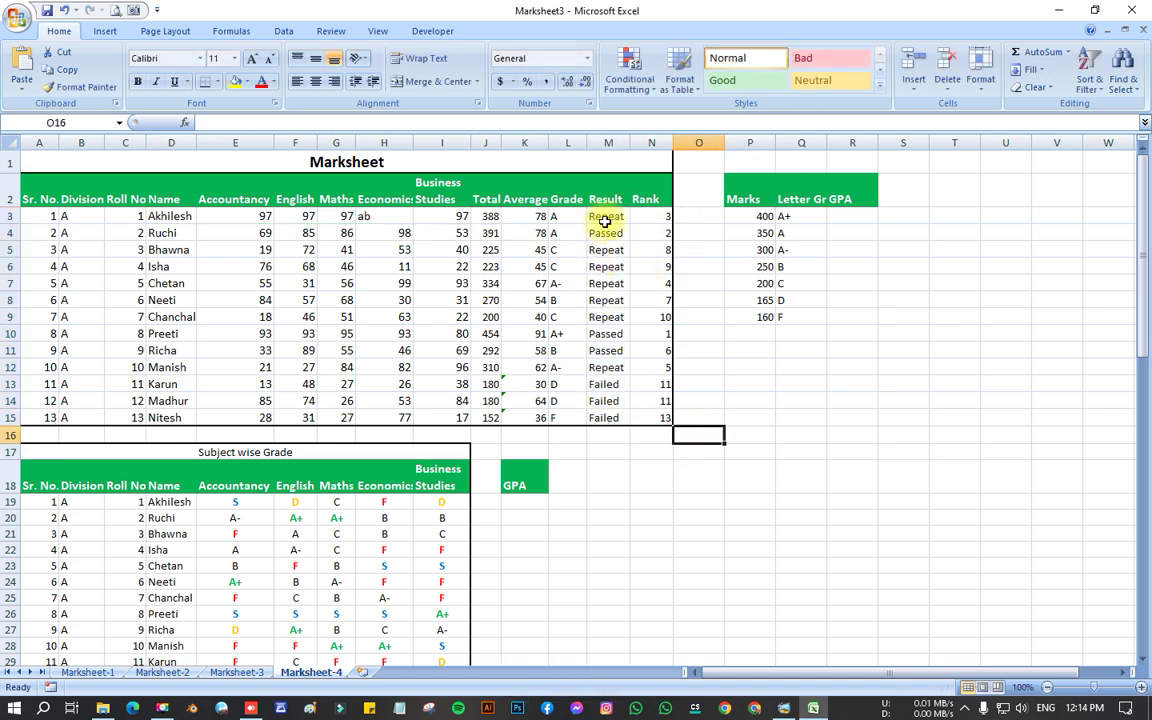
# - Re-enter the M3 Result formula across the whole range M3:M15 as one simultaneous multi-cell entry
pyautogui.moveTo(607, 219); pyautogui.dragTo(609, 418)
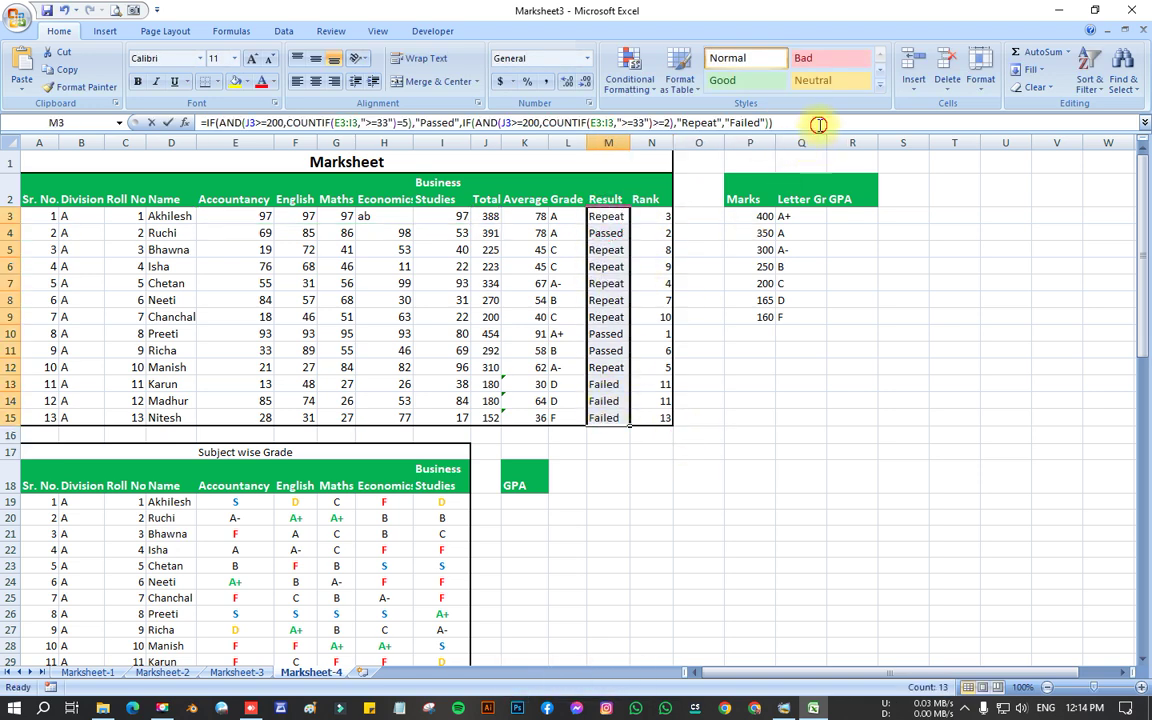
pyautogui.click(818, 122)
pyautogui.hotkey('ctrl', 'Return')
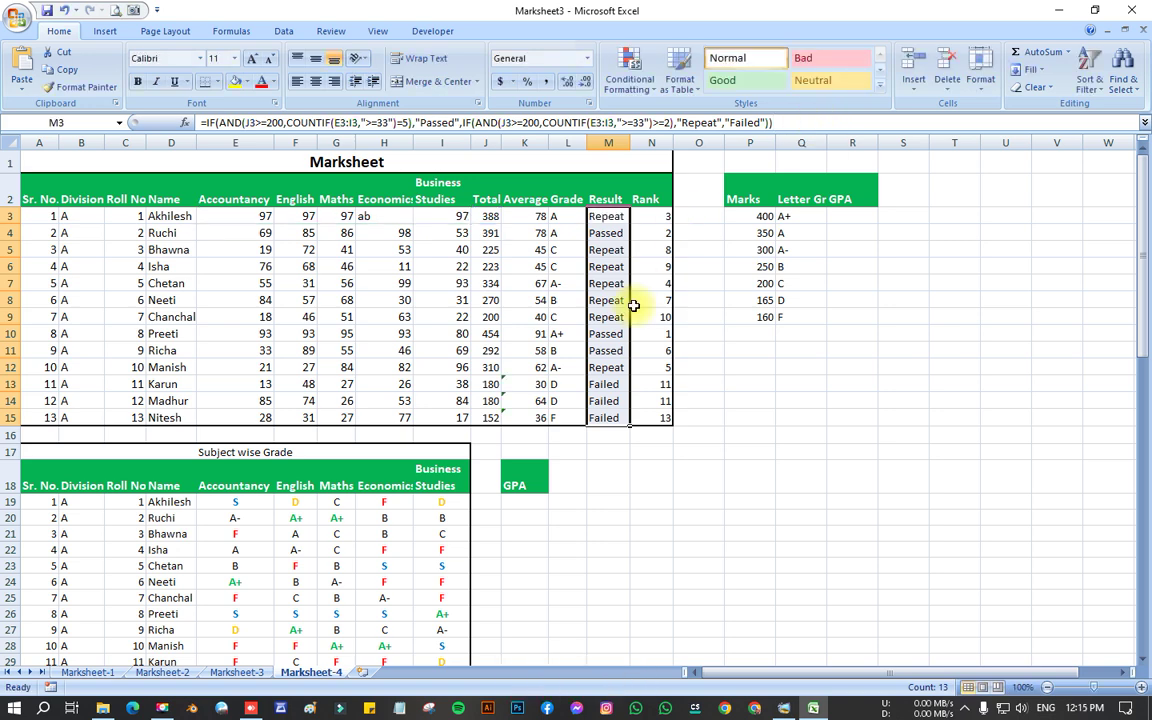
pyautogui.click(609, 218)
pyautogui.moveTo(609, 218); pyautogui.dragTo(609, 416)
pyautogui.click(800, 122)
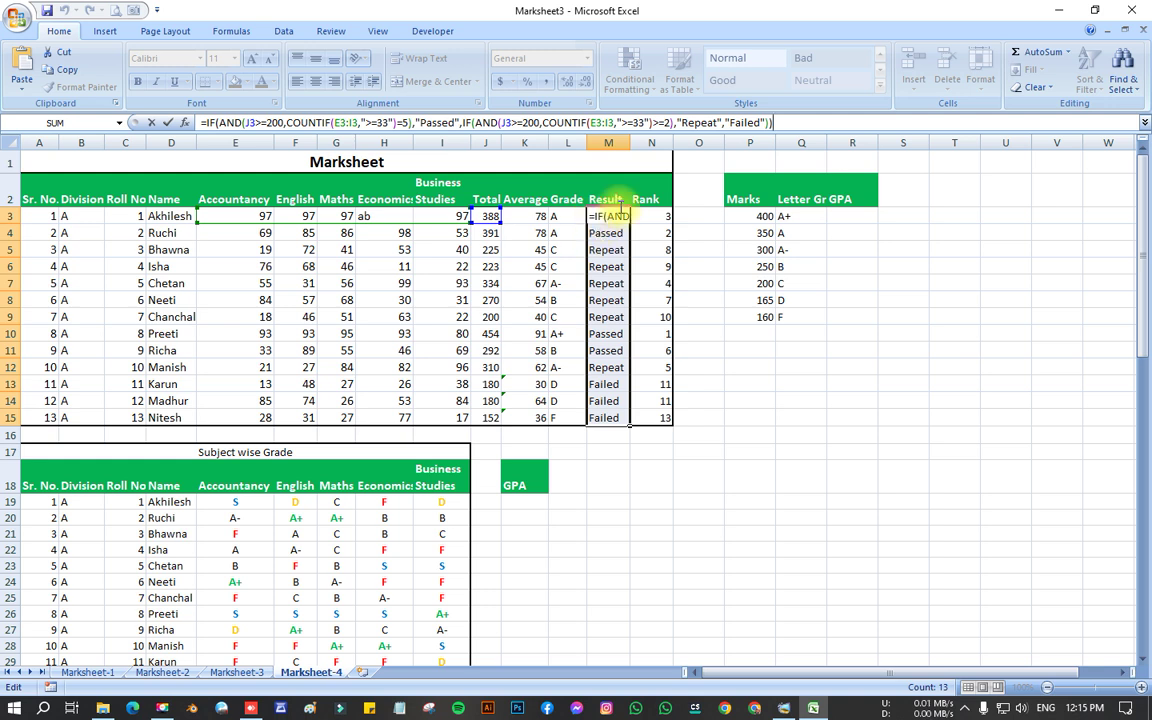
pyautogui.click(797, 126)
pyautogui.hotkey('ctrl', 'Return')
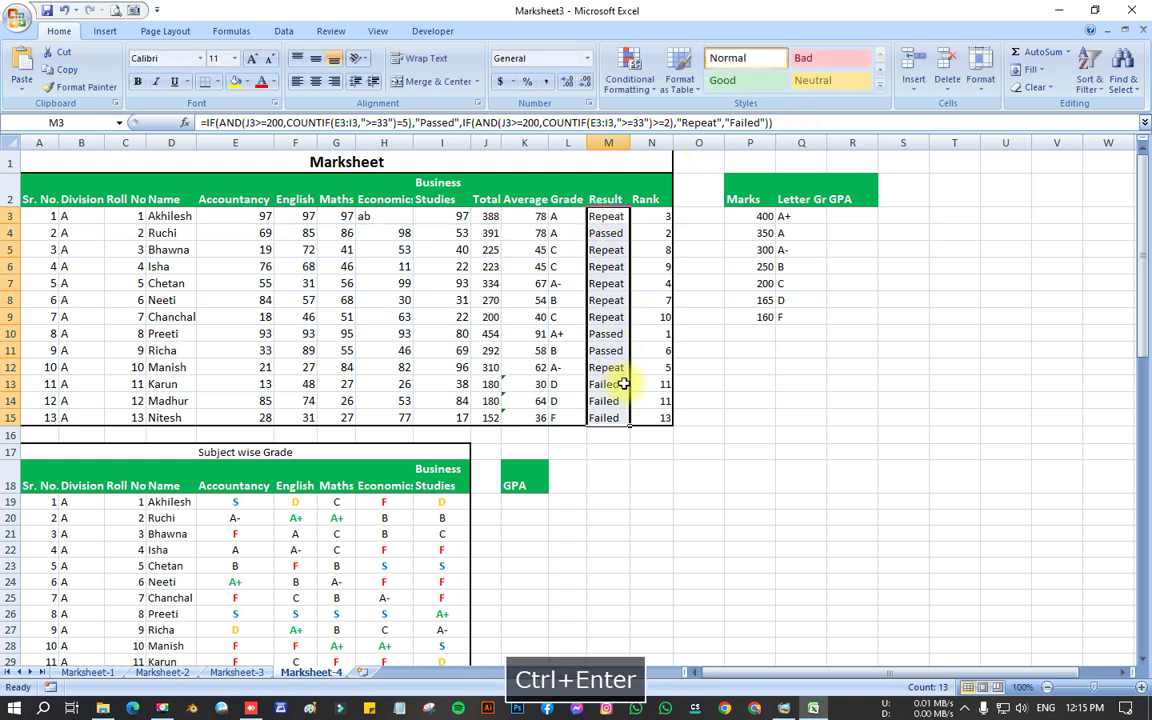
pyautogui.click(660, 499)
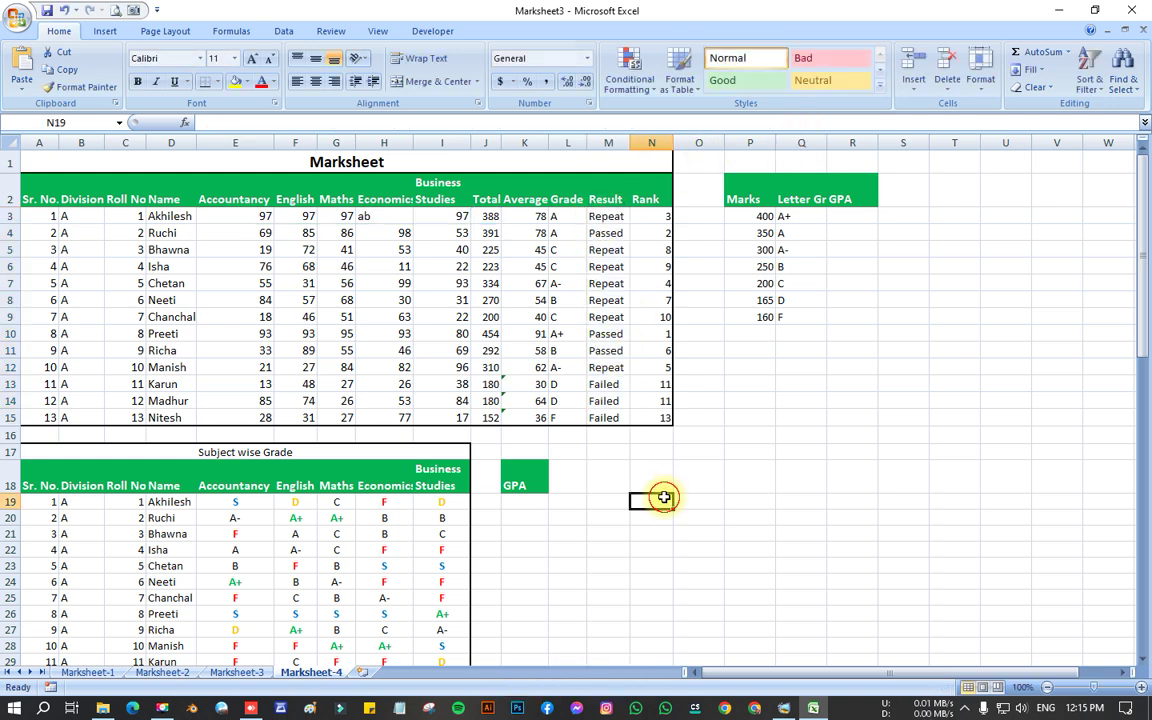
# - Fill the M3 Result formula down through M15 and undo that fill
pyautogui.click(608, 216)
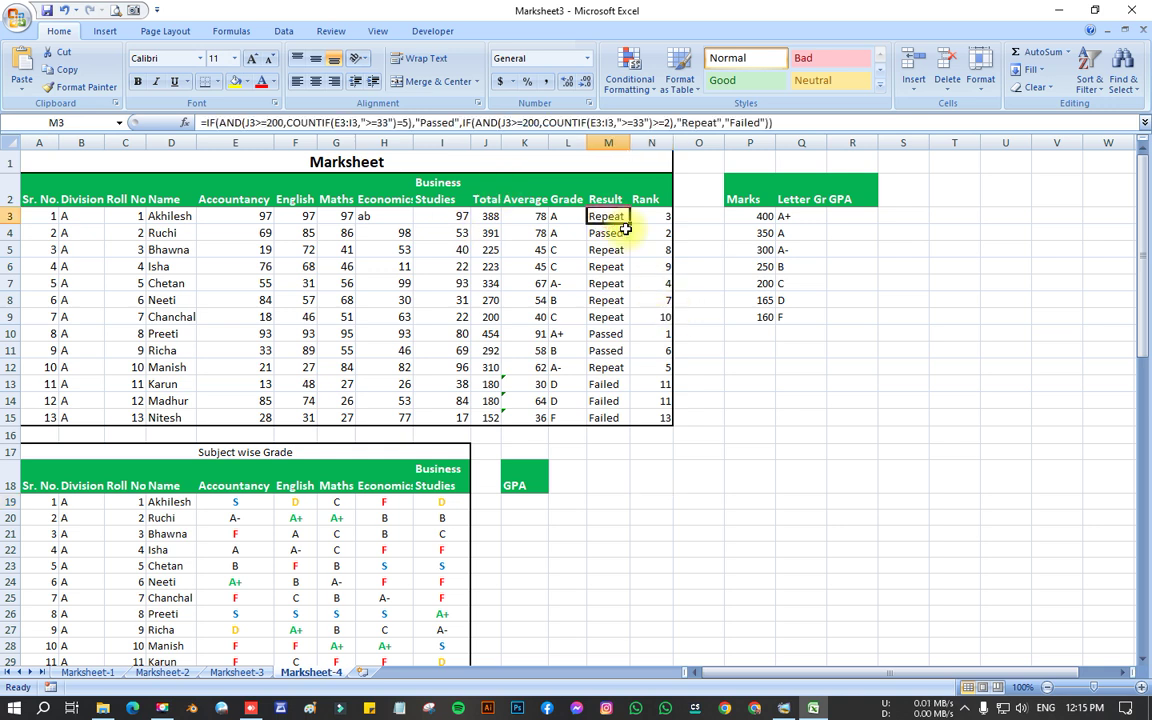
pyautogui.moveTo(625, 229); pyautogui.dragTo(674, 419)
pyautogui.click(597, 465)
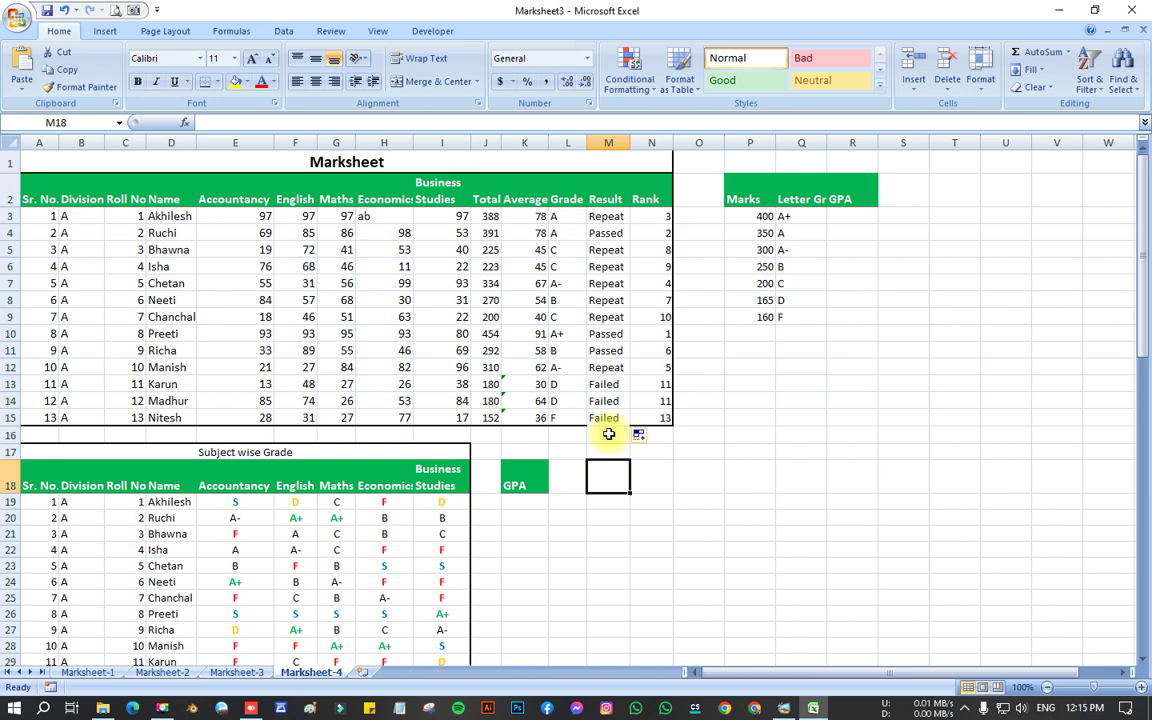
pyautogui.click(663, 476)
pyautogui.hotkey('ctrl', 'z')
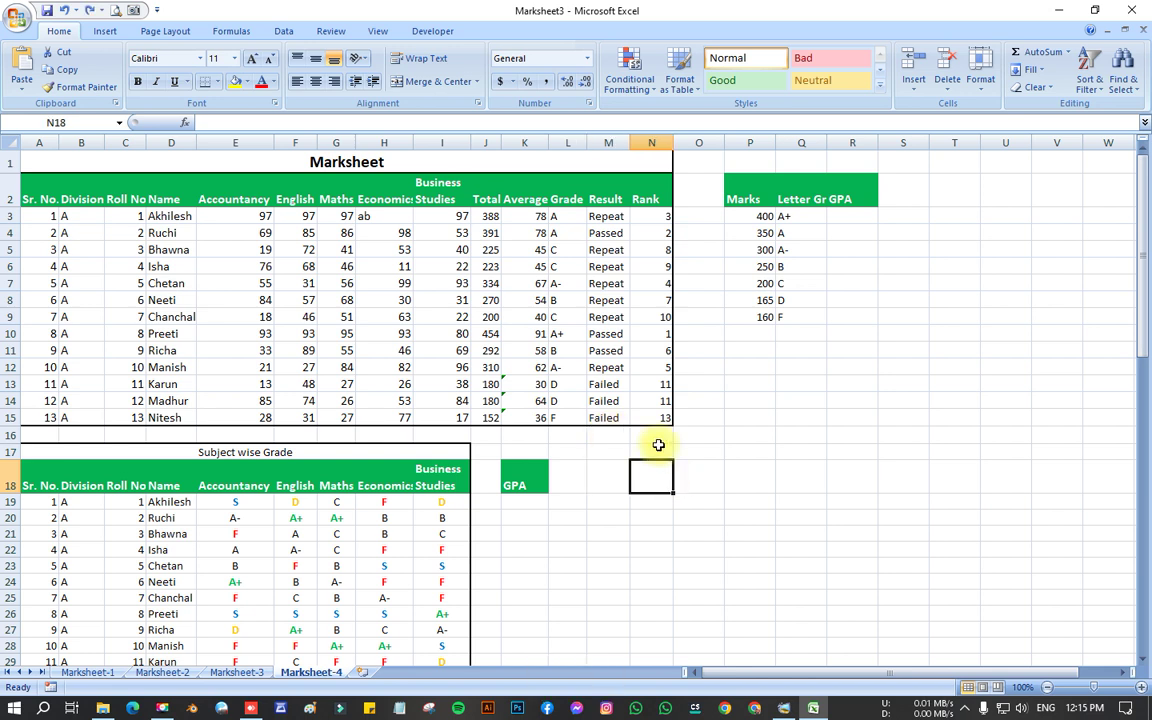
# - Begin an IF formula in O3 with an AND test whose first condition is J3>=165
pyautogui.click(606, 218)
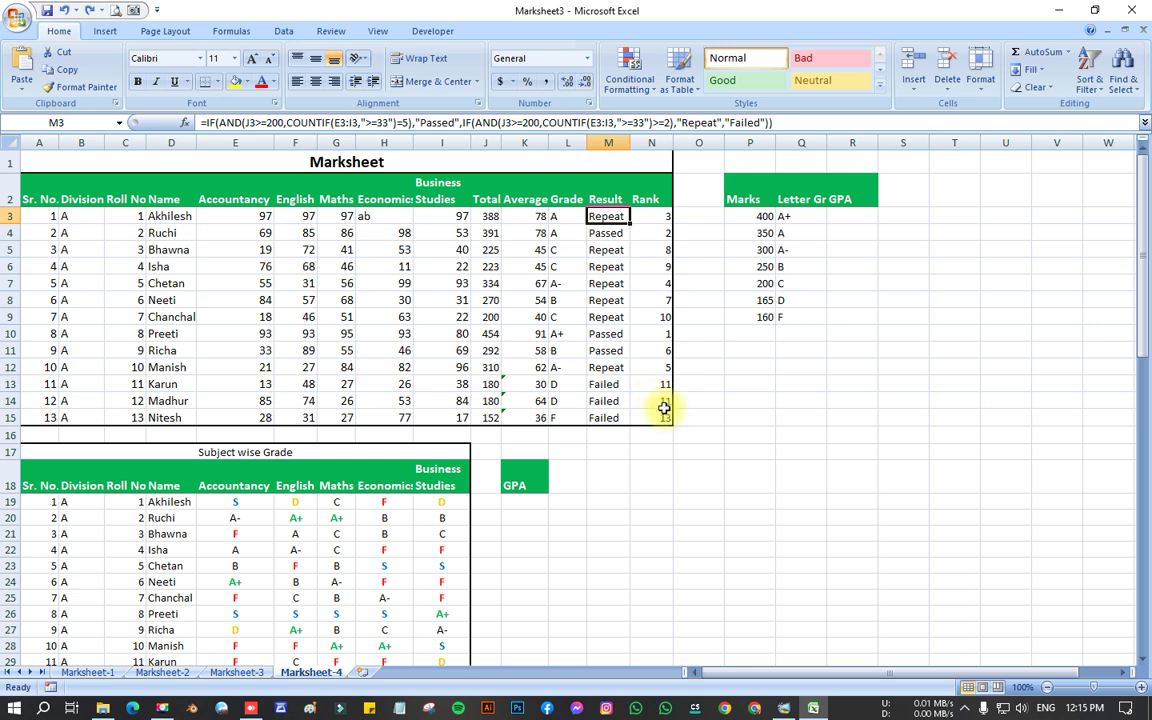
pyautogui.click(704, 214)
pyautogui.write('=')
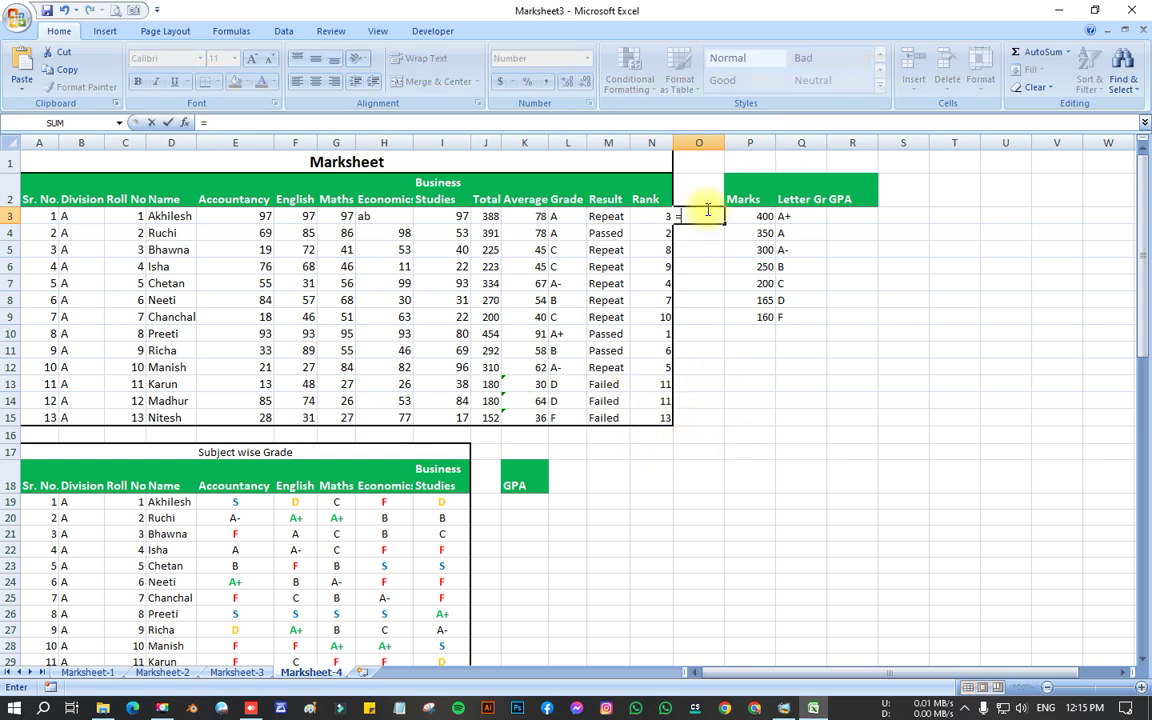
pyautogui.write('if')
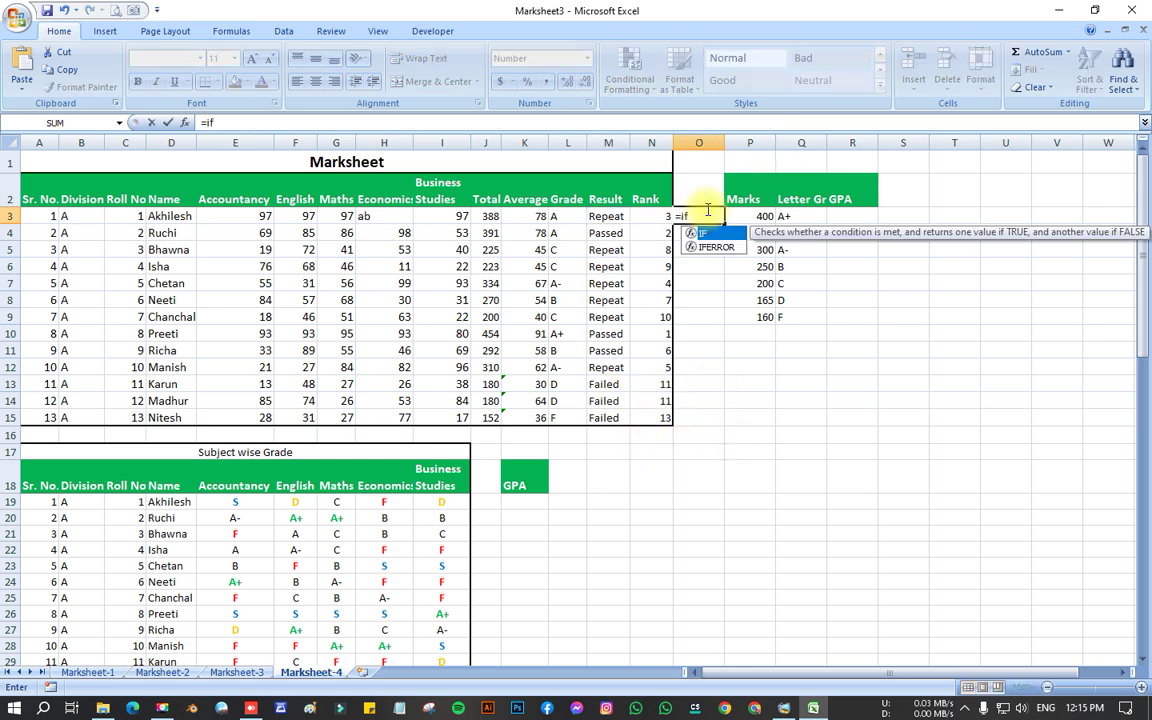
pyautogui.write('(')
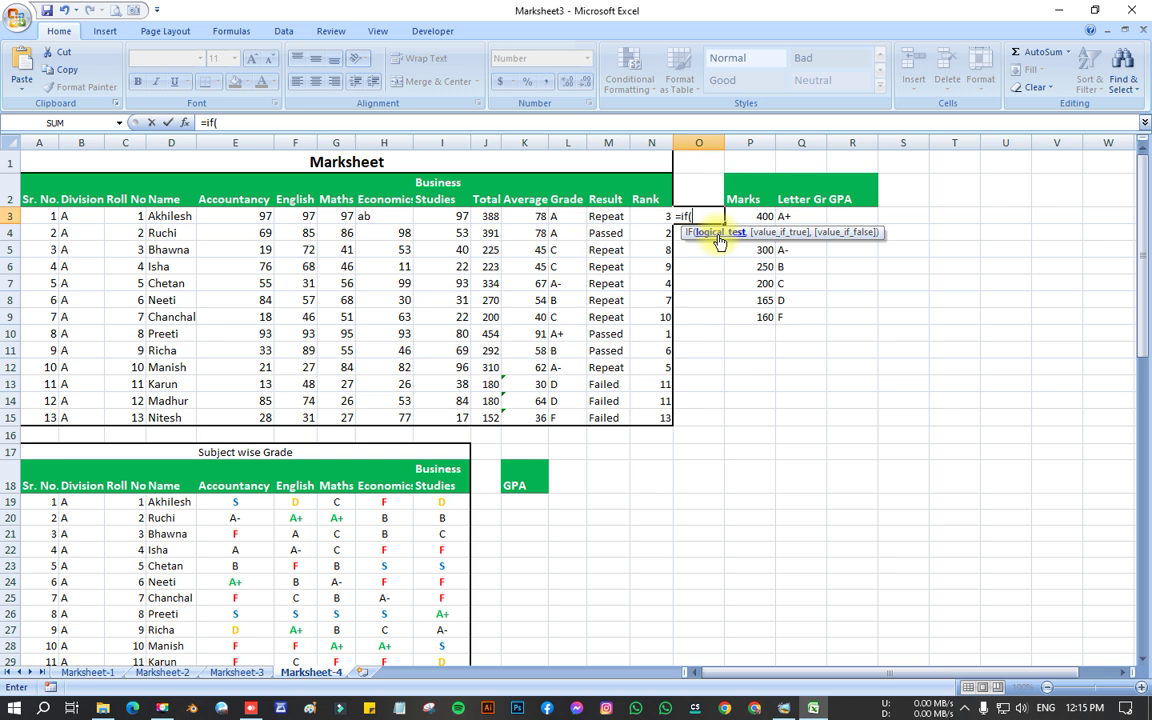
pyautogui.write('and(')
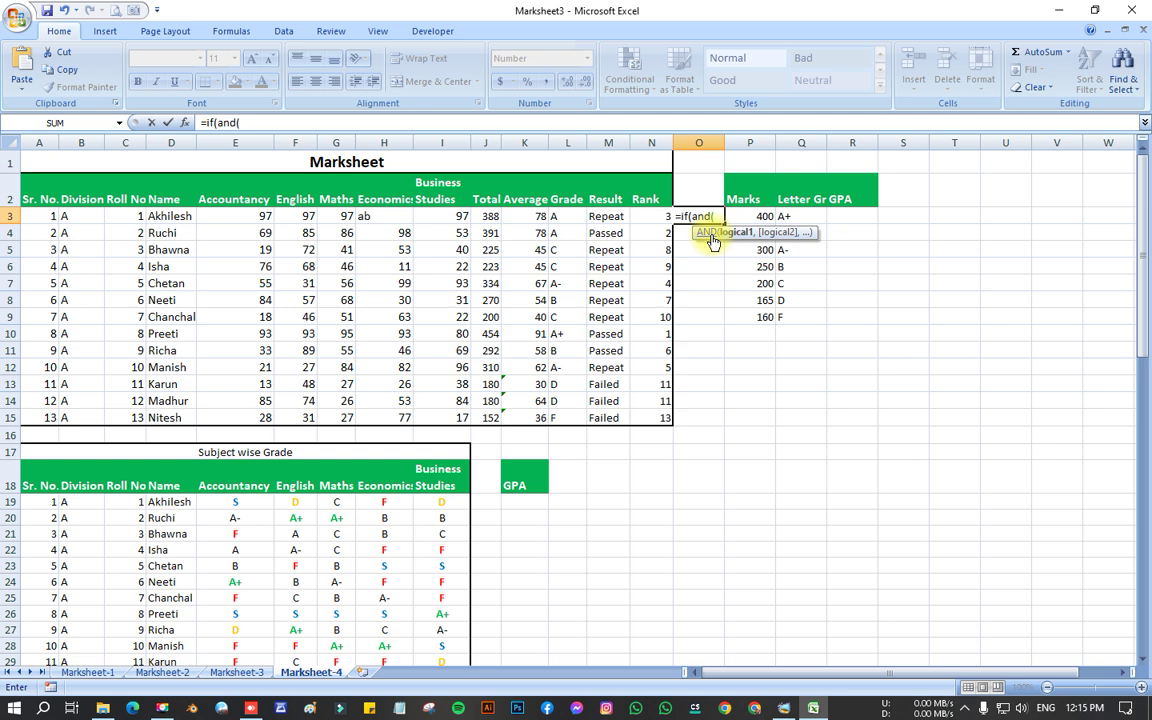
pyautogui.click(480, 217)
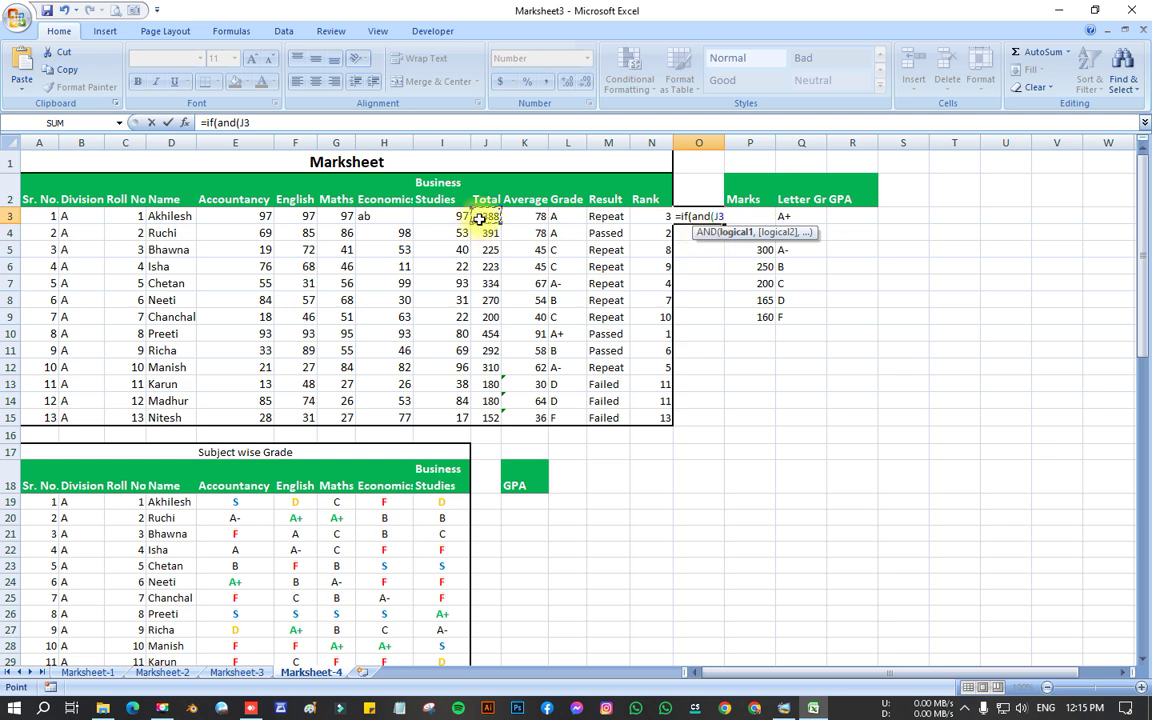
pyautogui.write('>=200')
pyautogui.press('BackSpace')
pyautogui.press('BackSpace')
pyautogui.press('BackSpace')
pyautogui.write('165')
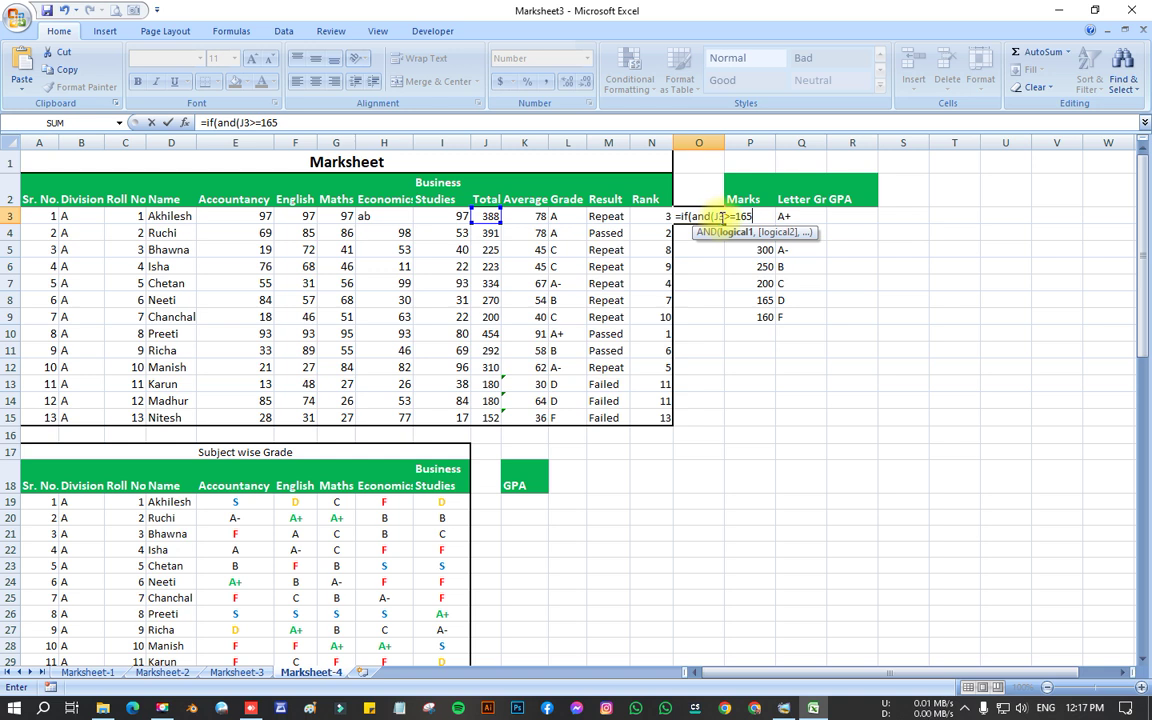
# - Add a COUNTIF over the subject marks E3:I3 as the second AND condition in the O3 formula
pyautogui.write(',c')
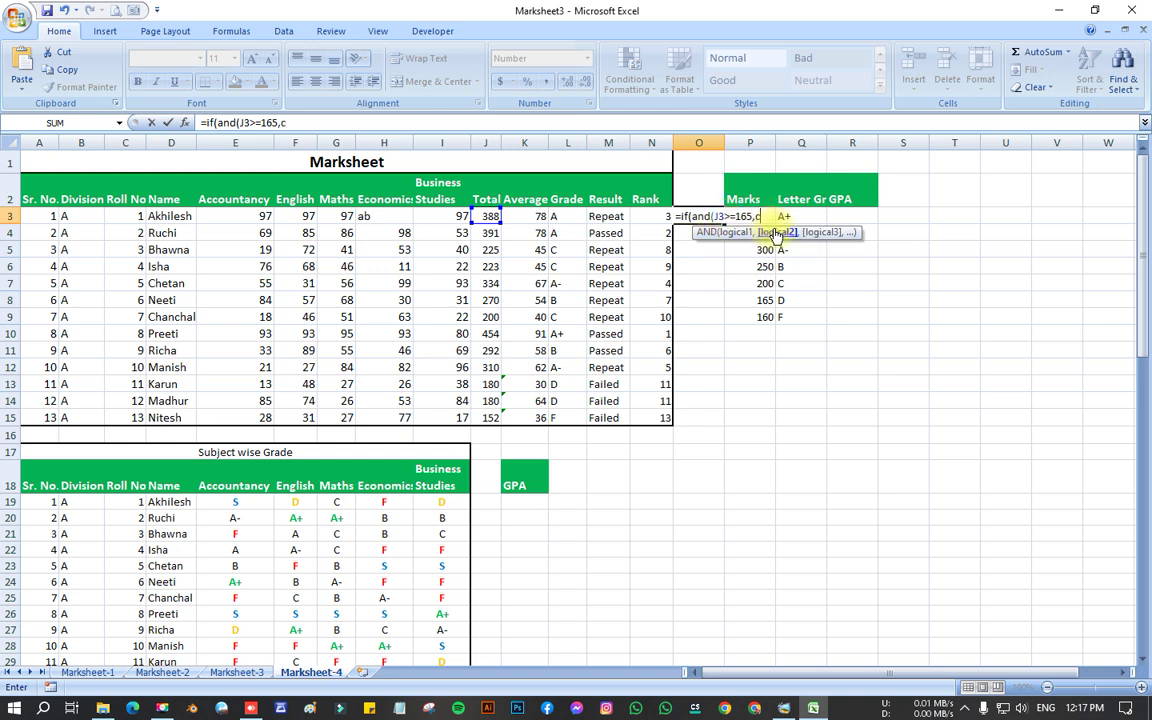
pyautogui.write('oun')
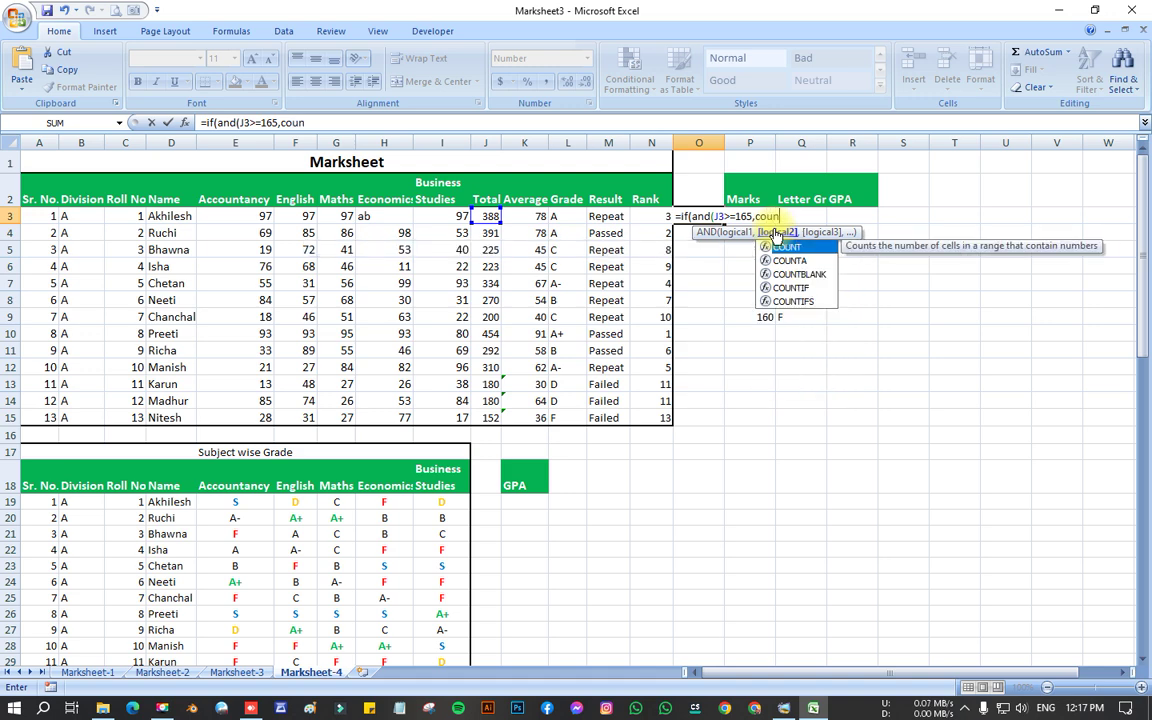
pyautogui.write('tif')
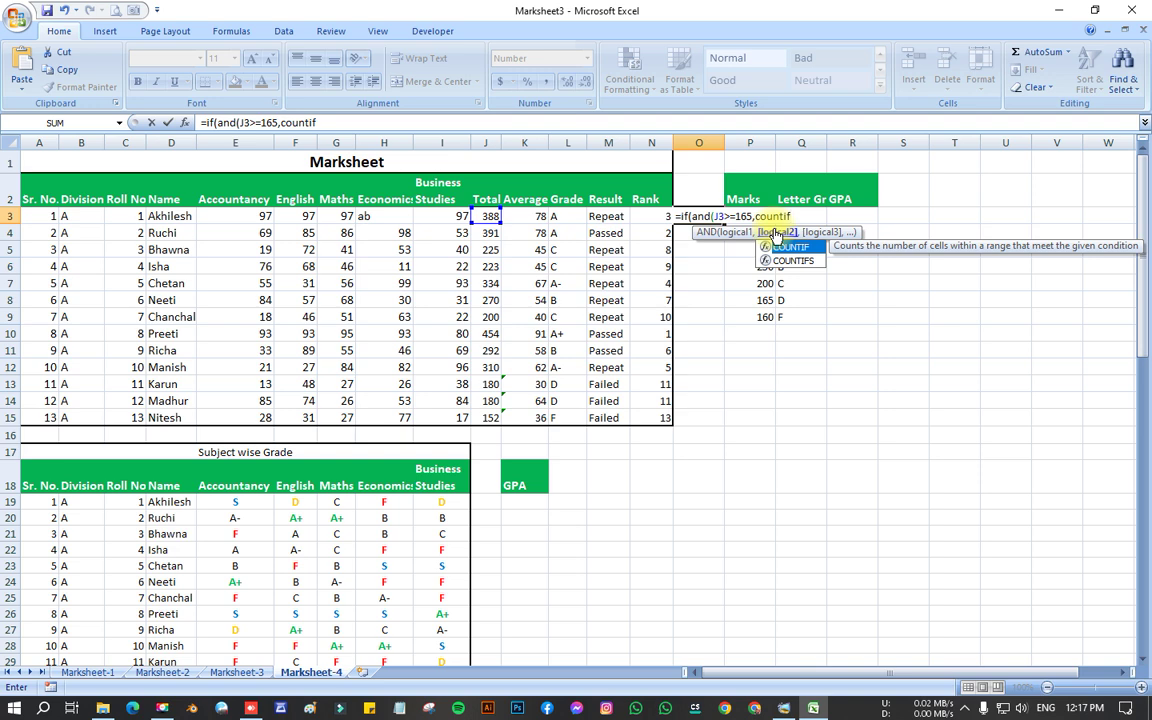
pyautogui.write('(')
pyautogui.press('Return')
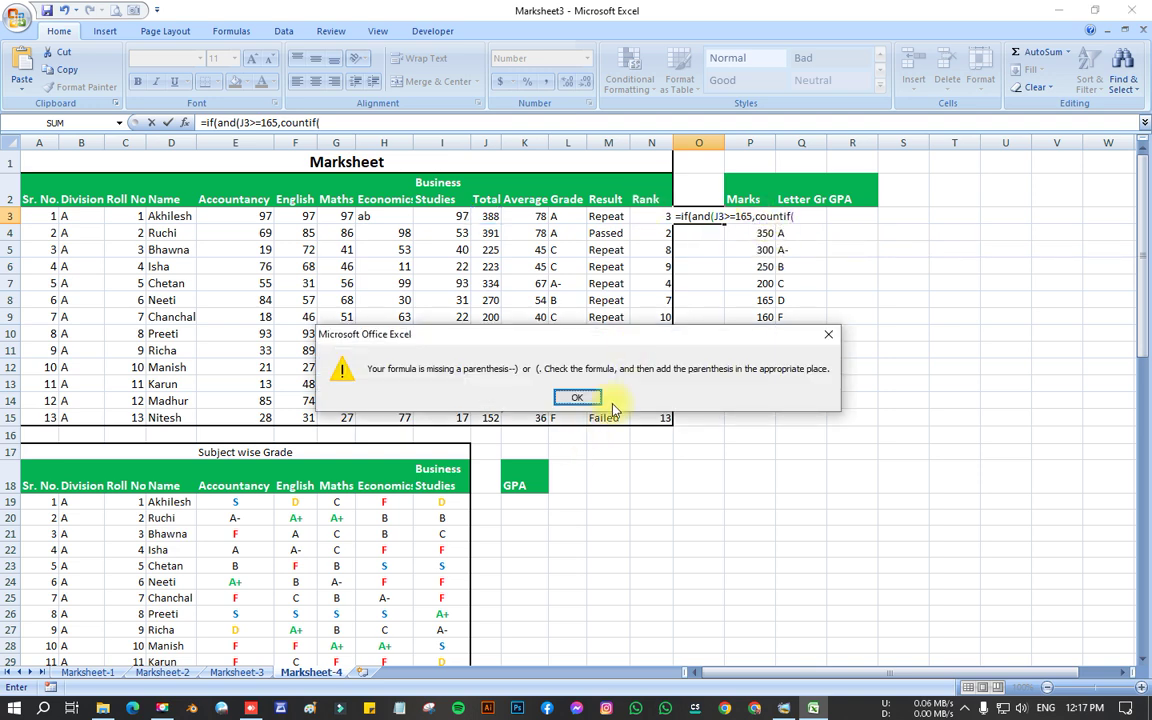
pyautogui.click(828, 333)
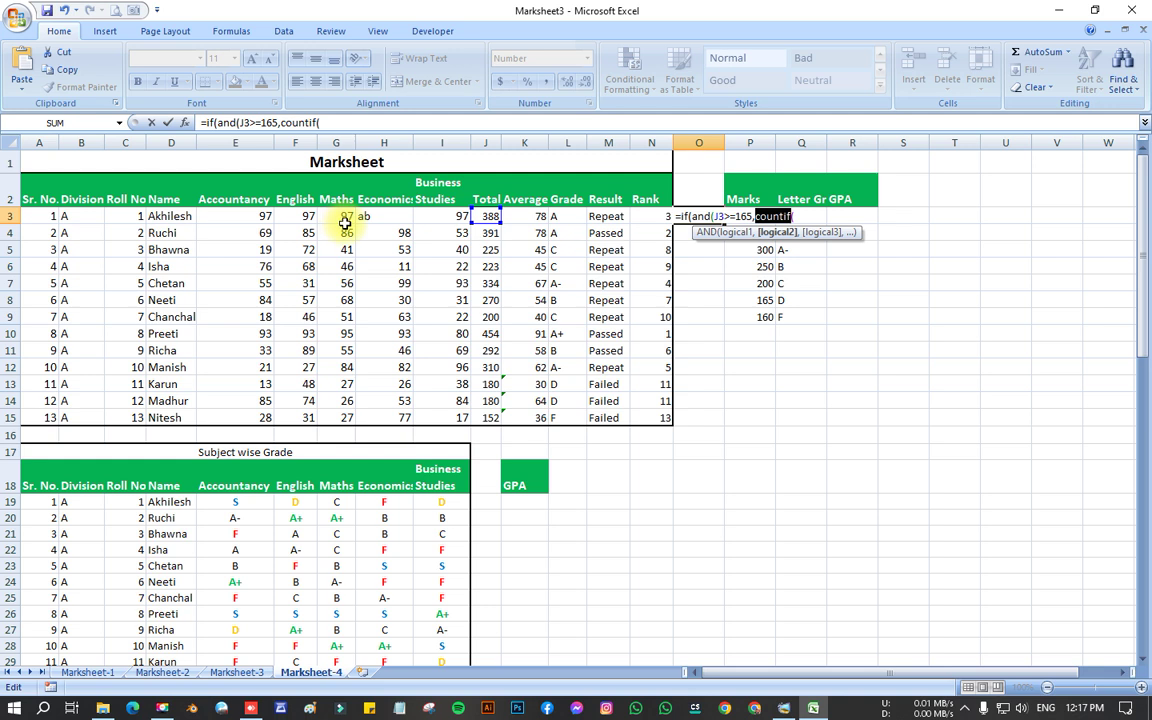
pyautogui.click(342, 121)
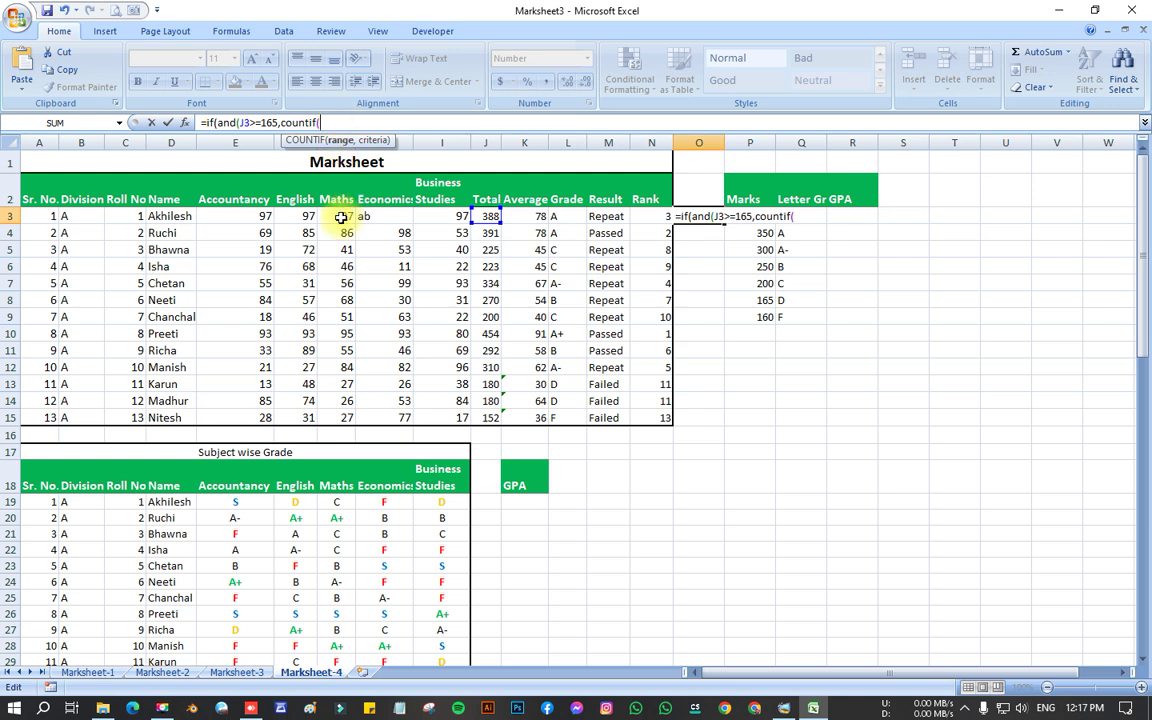
pyautogui.moveTo(260, 216); pyautogui.dragTo(440, 213)
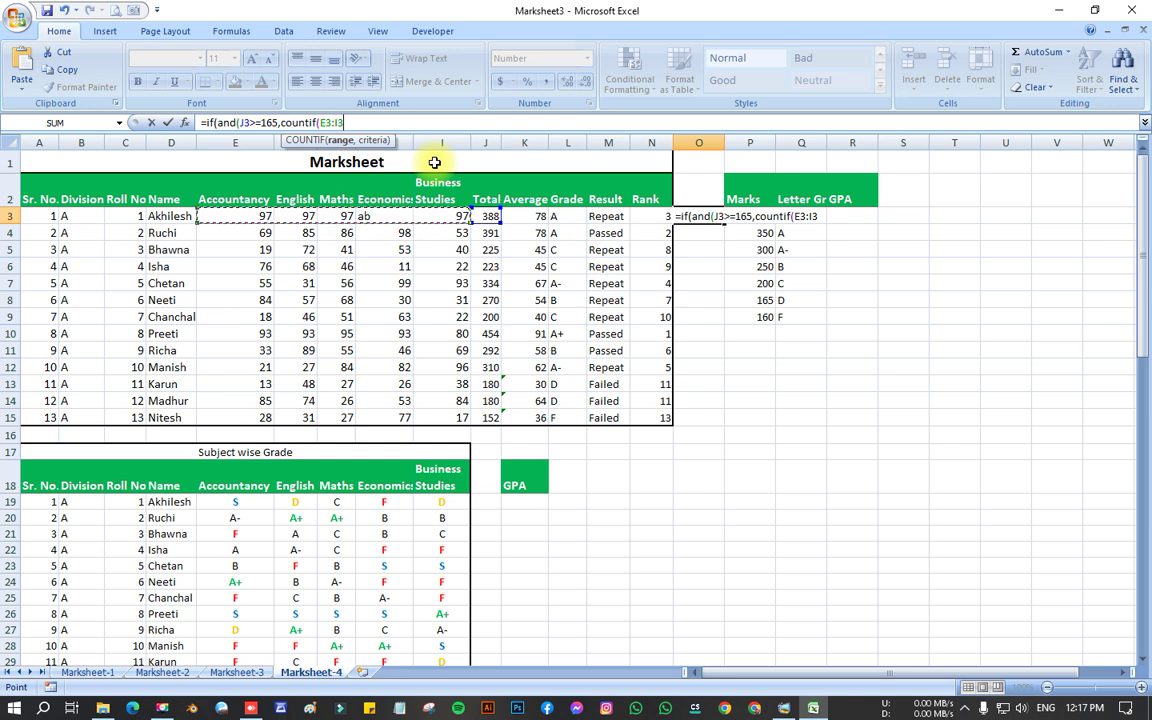
# - Give the COUNTIF the criterion ">=33", compare its count with =5 and close the AND test
pyautogui.write('>=33')
pyautogui.click(343, 122)
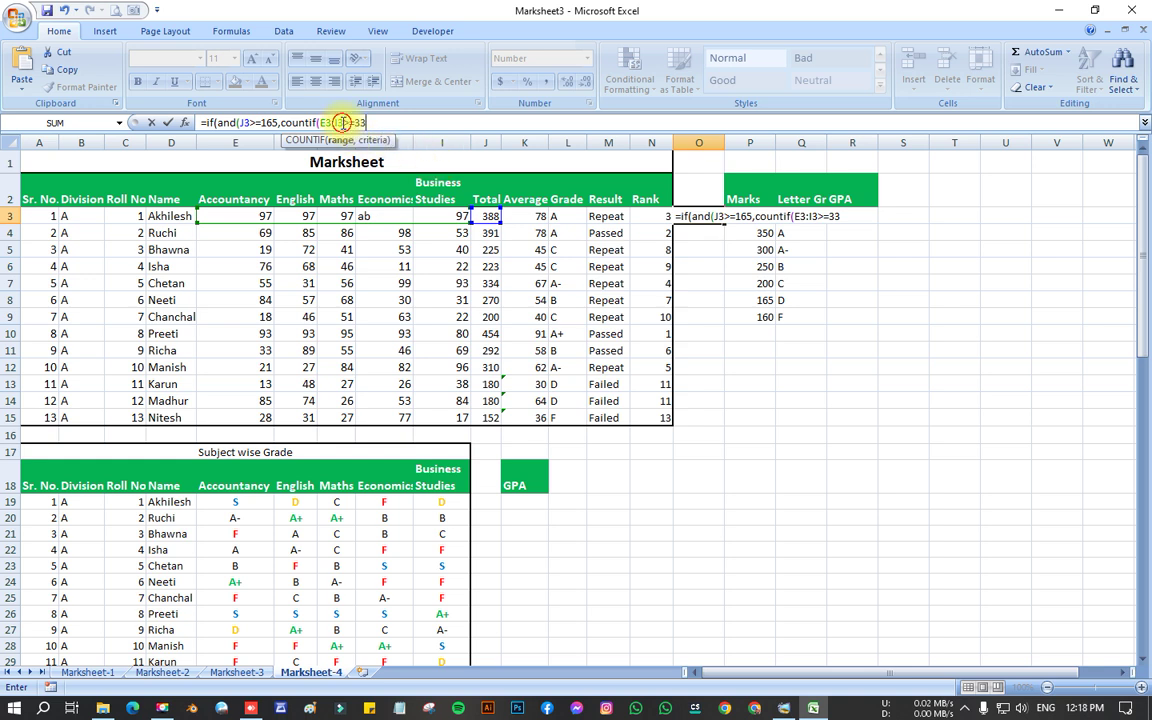
pyautogui.write(',')
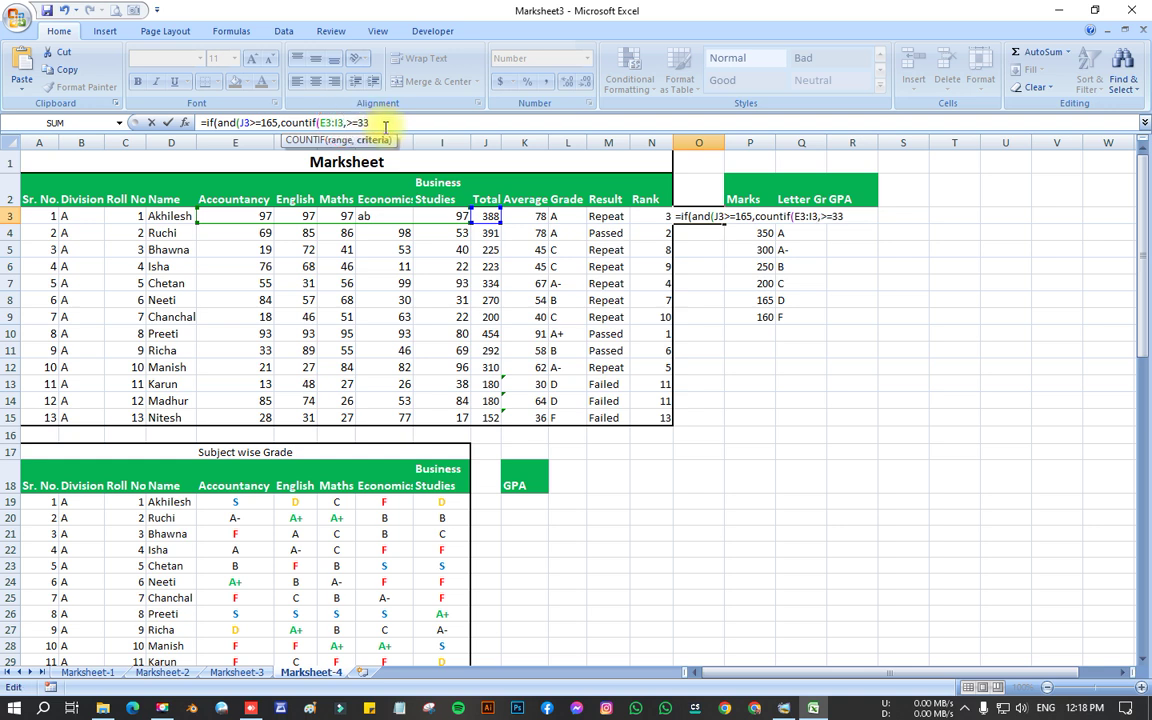
pyautogui.write('"')
pyautogui.click(395, 117)
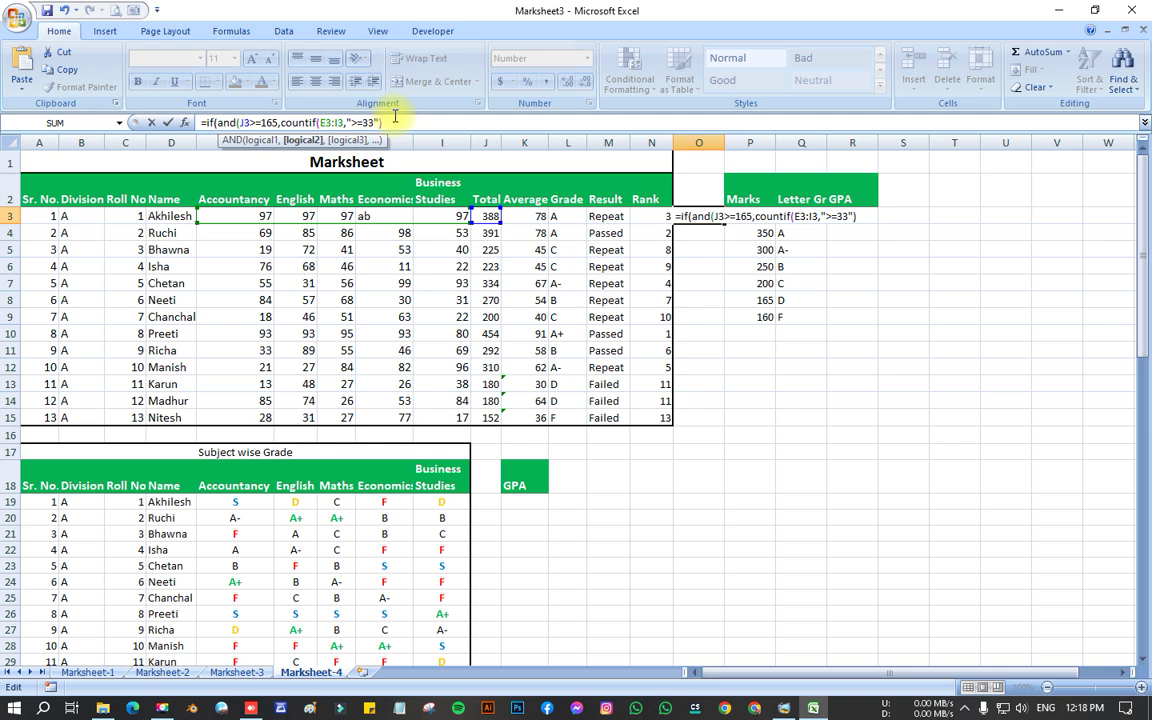
pyautogui.write('5)')
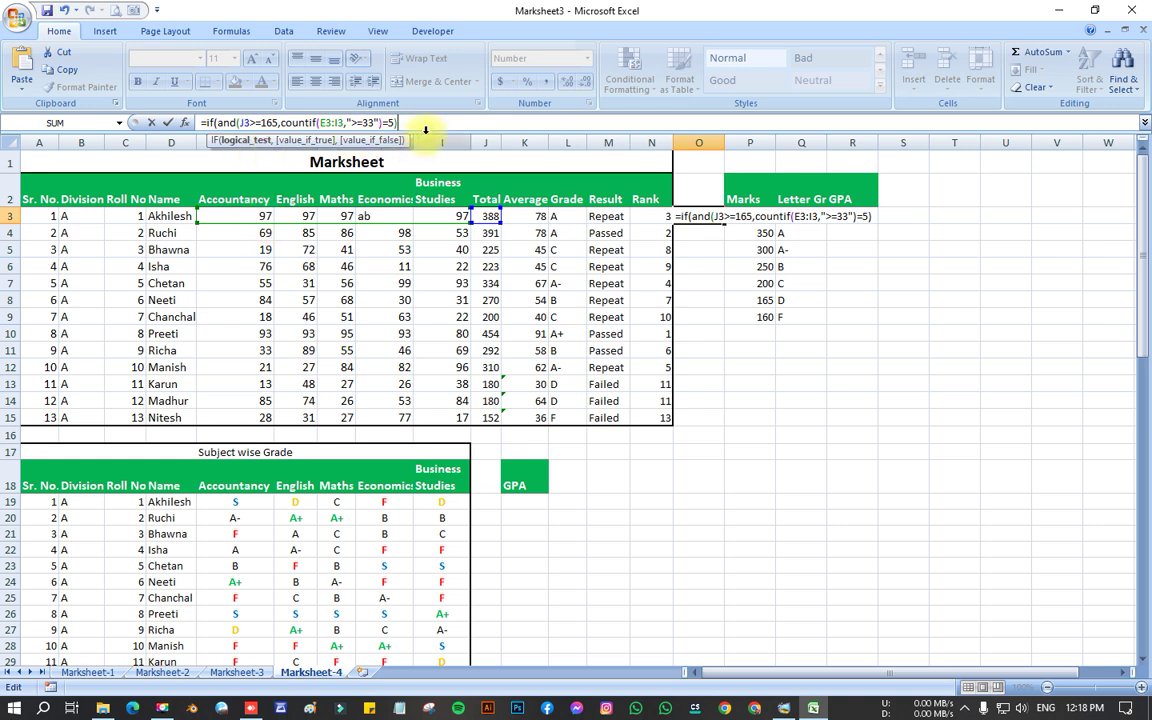
# - Add "Passed" as the IF's value-if-true and start its value-if-false argument
pyautogui.write(',')
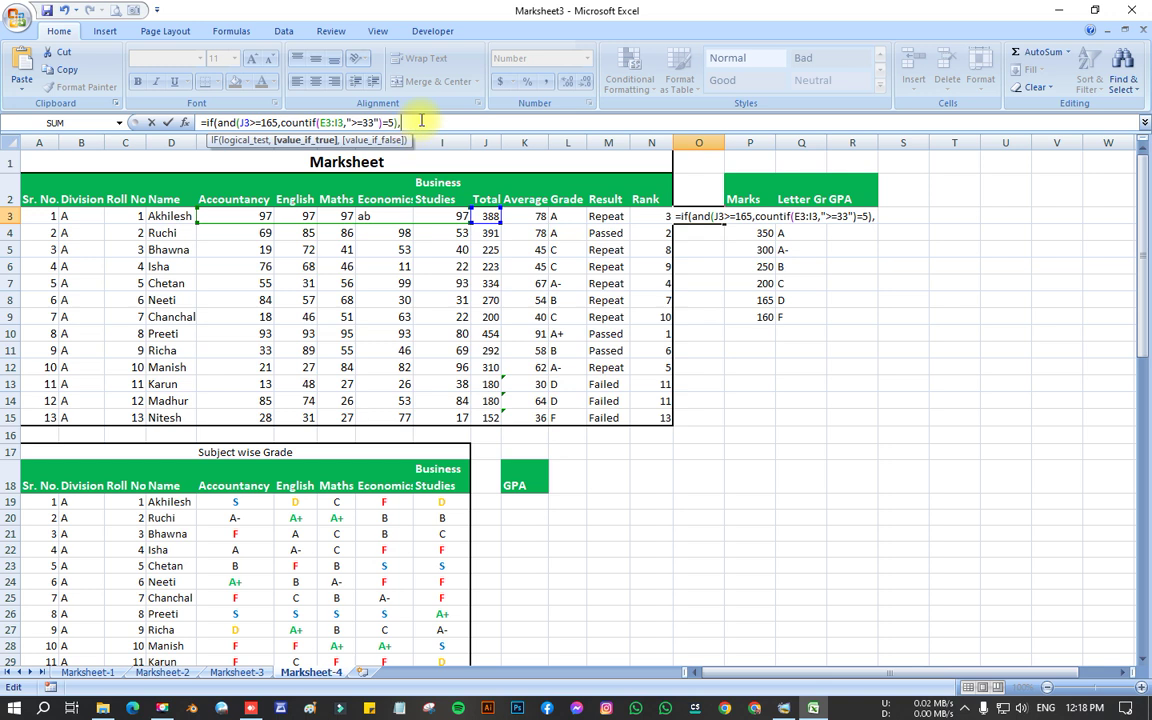
pyautogui.write('"Passed')
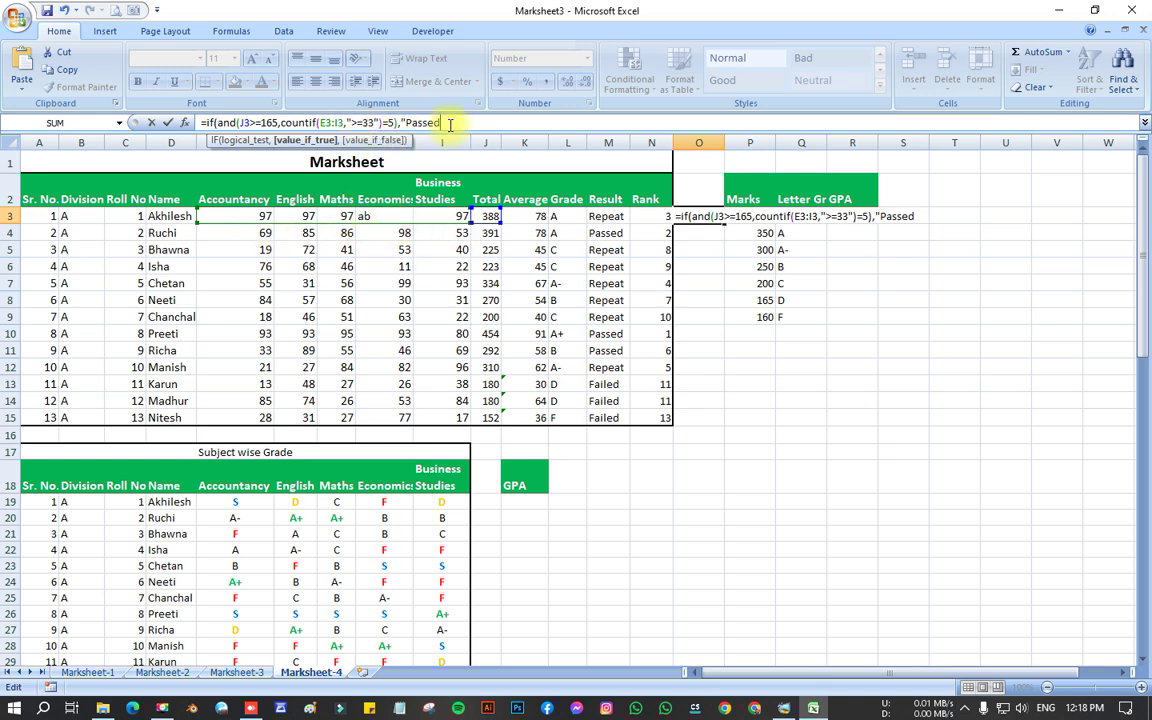
pyautogui.write('"')
pyautogui.write(',')
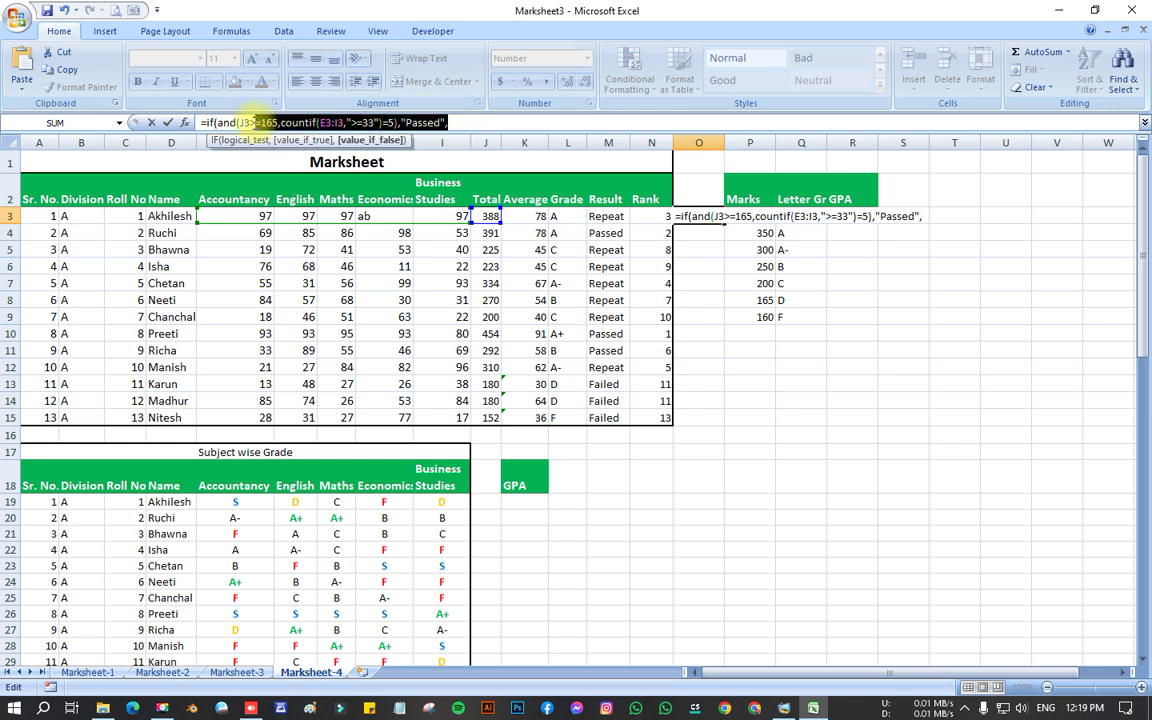
# - Duplicate the whole IF expression, without its equals sign, as the value-if-false argument of the O3 formula
pyautogui.click(206, 122)
pyautogui.hotkey('ctrl', 'c')
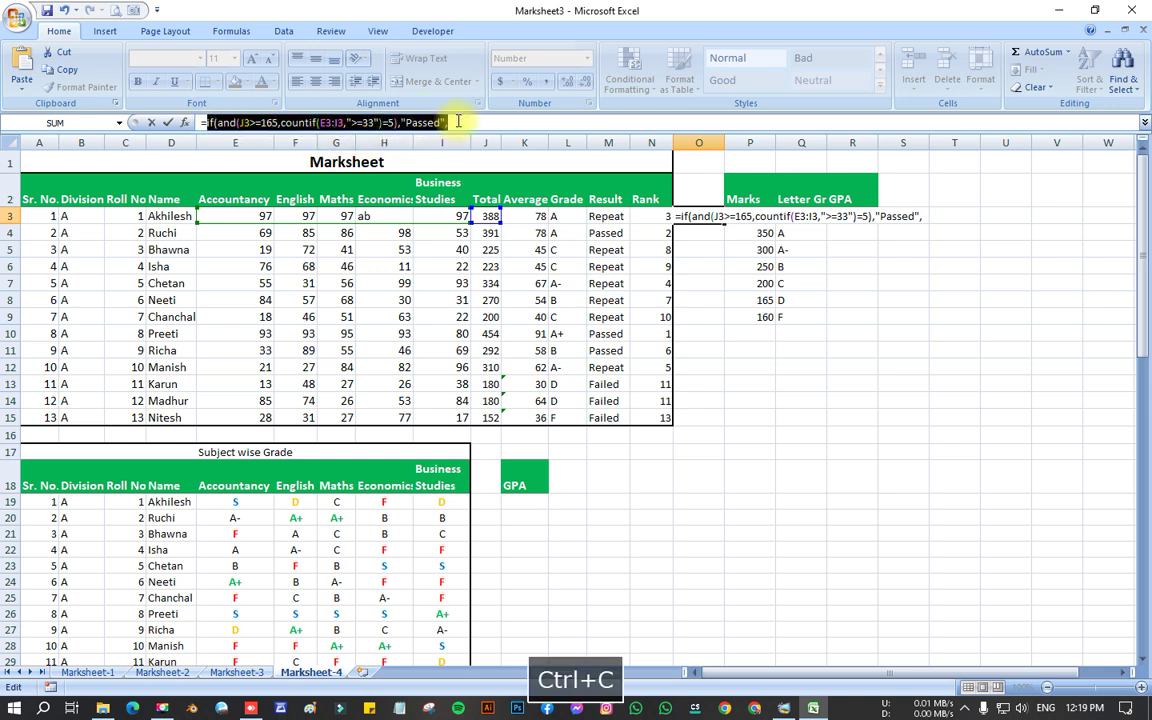
pyautogui.click(458, 122)
pyautogui.hotkey('ctrl', 'v')
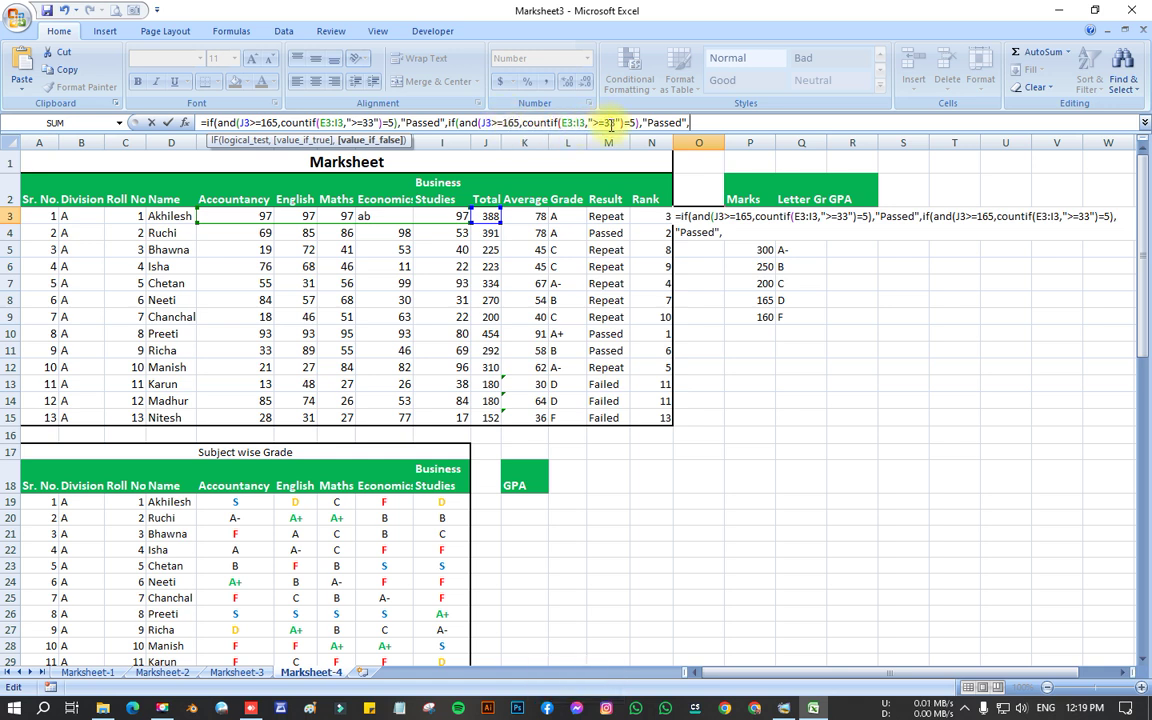
# - Change the nested IF's COUNTIF comparison to >=2 and its value-if-true to "Repeat"
pyautogui.click(628, 122)
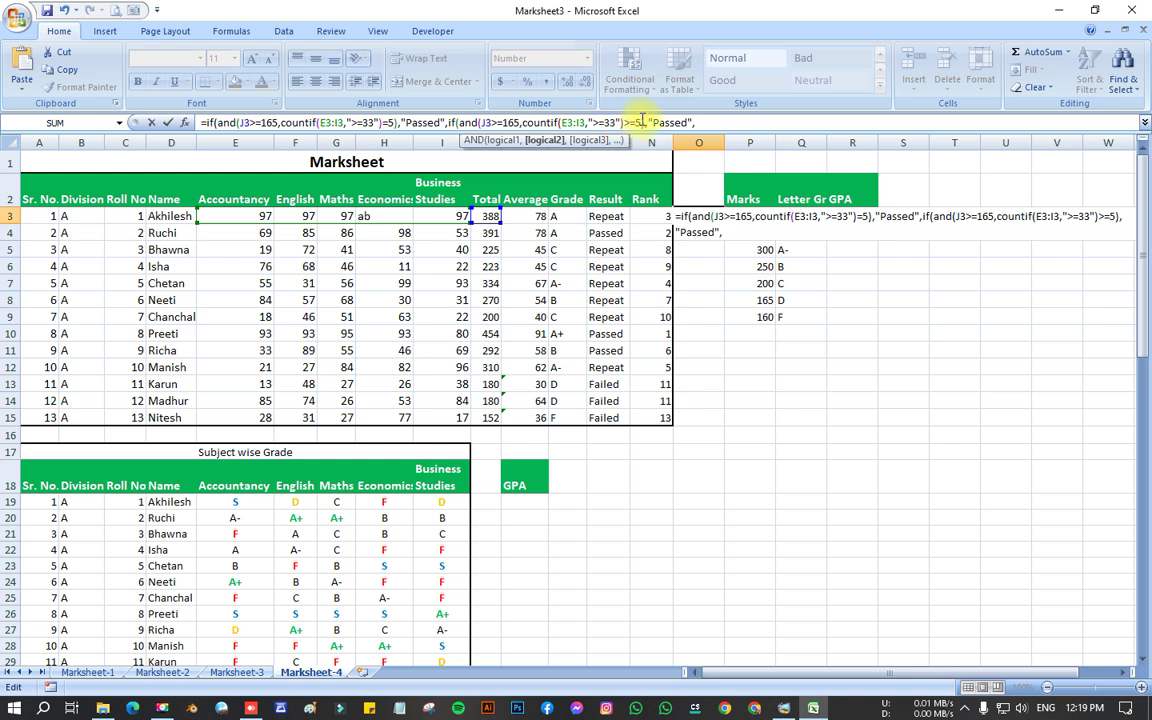
pyautogui.click(638, 122)
pyautogui.write('>')
pyautogui.press('BackSpace')
pyautogui.write('2')
pyautogui.doubleClick(673, 122)
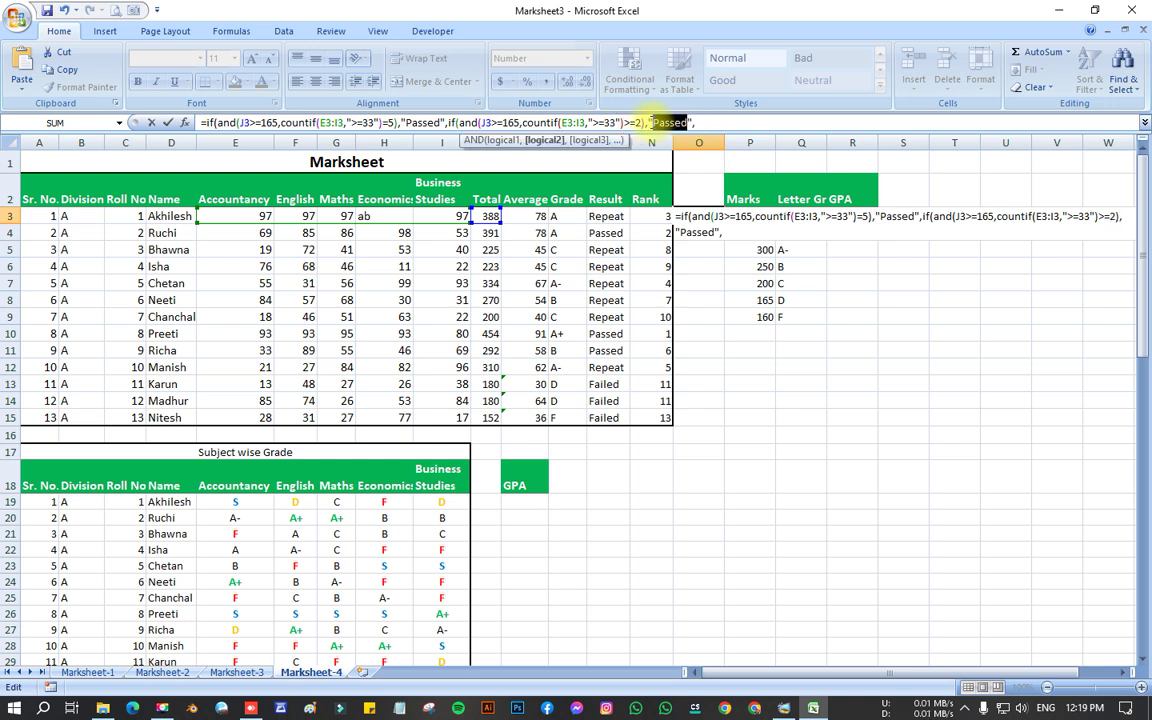
pyautogui.write('Repeat')
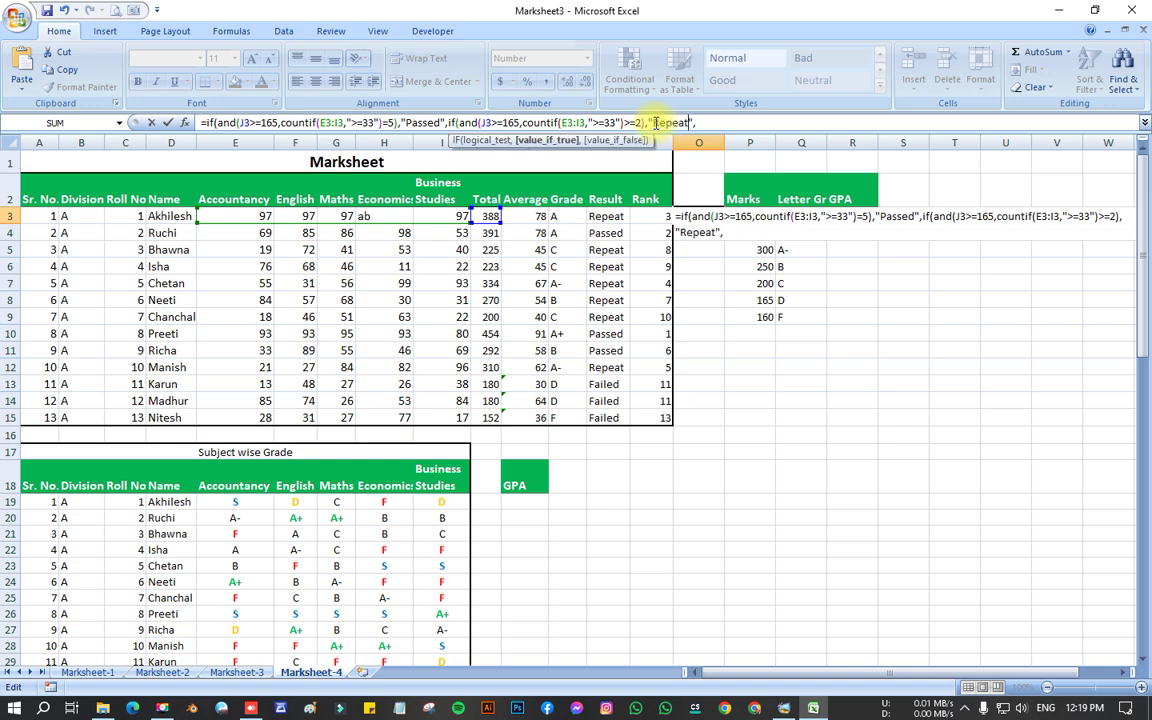
# - Add Failed without quotation marks as the nested IF's value-if-false, close both IFs and commit the formula in O3
pyautogui.click(714, 122)
pyautogui.write('Failed')
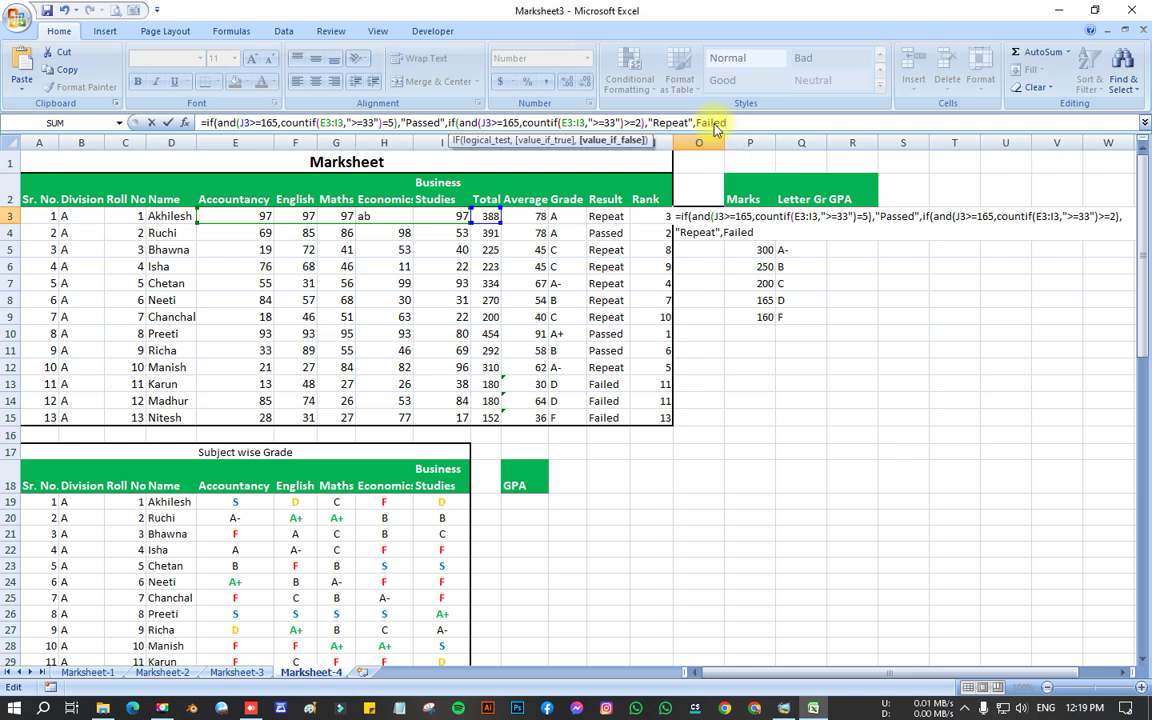
pyautogui.write(')')
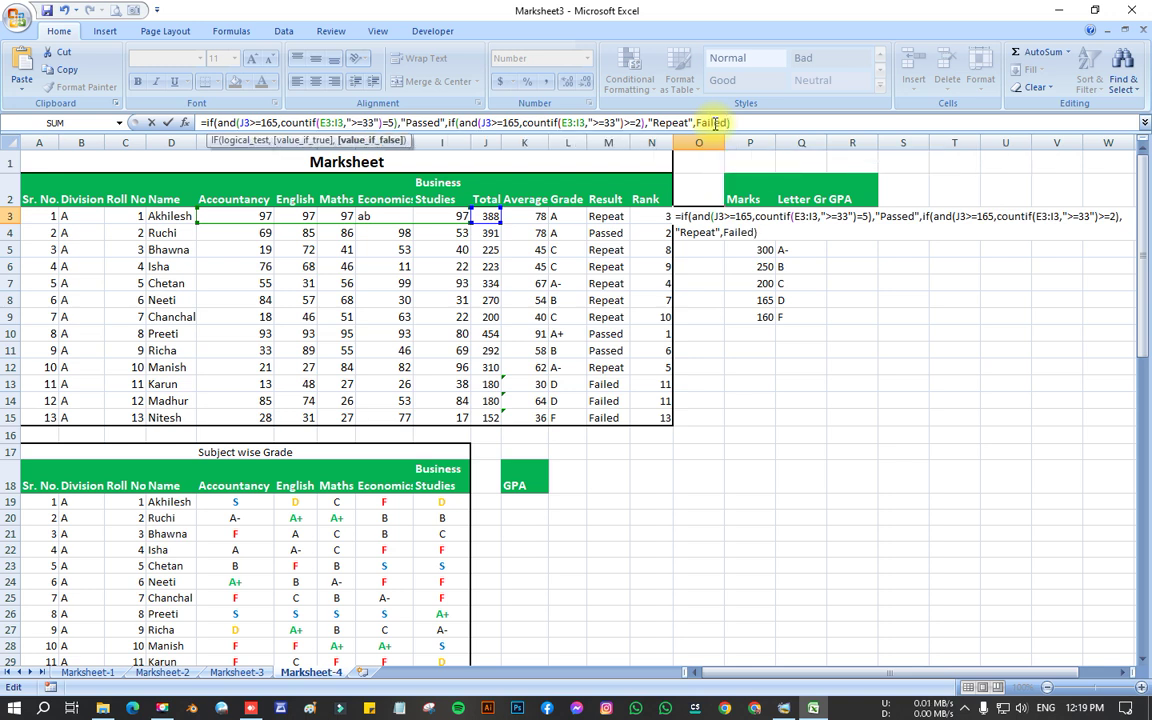
pyautogui.write(')')
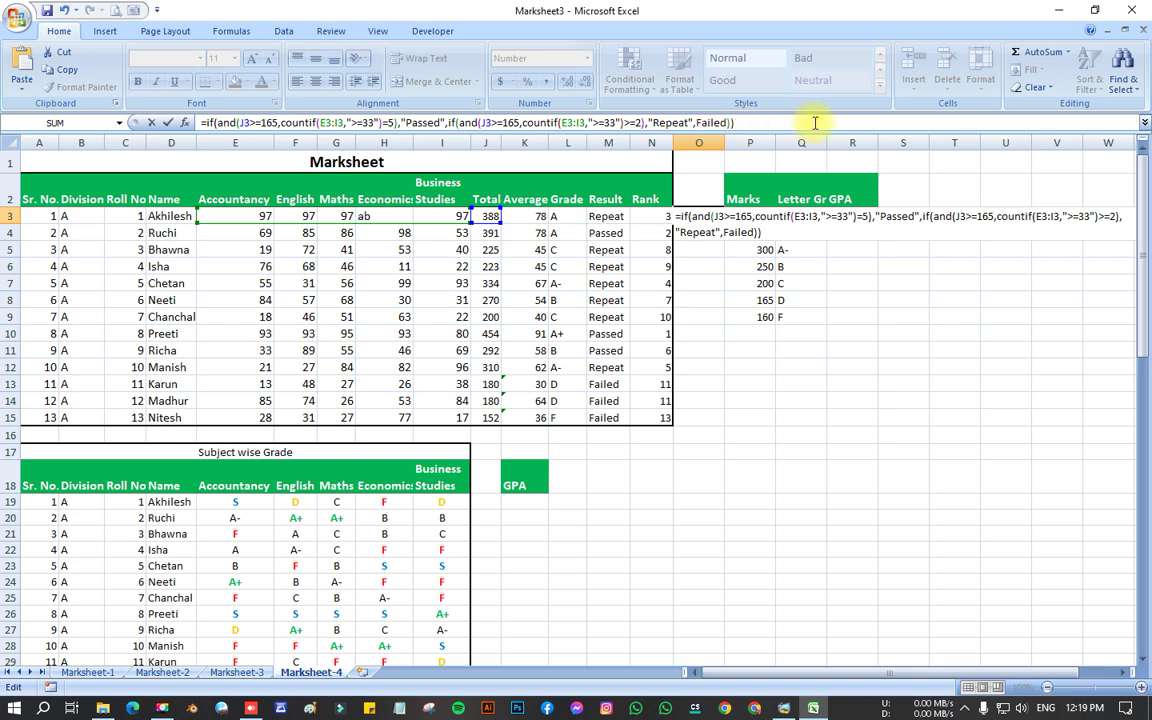
pyautogui.hotkey('ctrl', 'Return')
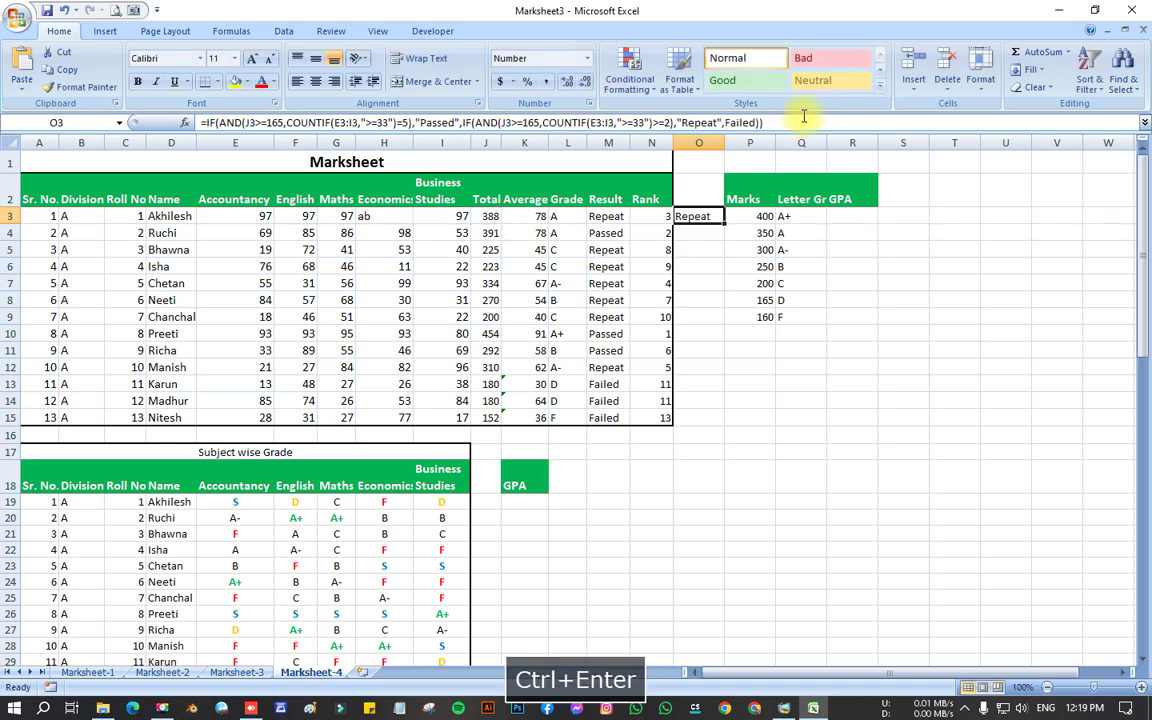
# - Enter the O3 formula in every cell from O3 to O15 and select the last student's total in J15
pyautogui.click(698, 421)
pyautogui.moveTo(698, 216); pyautogui.dragTo(700, 417)
pyautogui.click(771, 122)
pyautogui.hotkey('ctrl', 'Return')
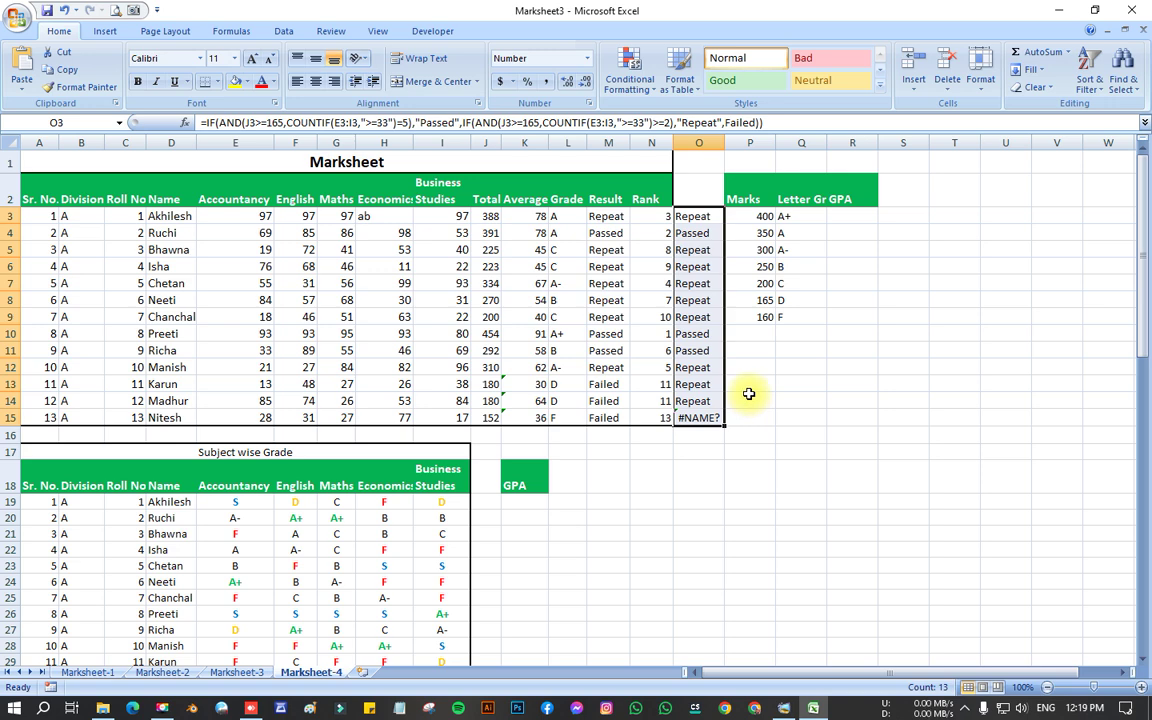
pyautogui.click(480, 420)
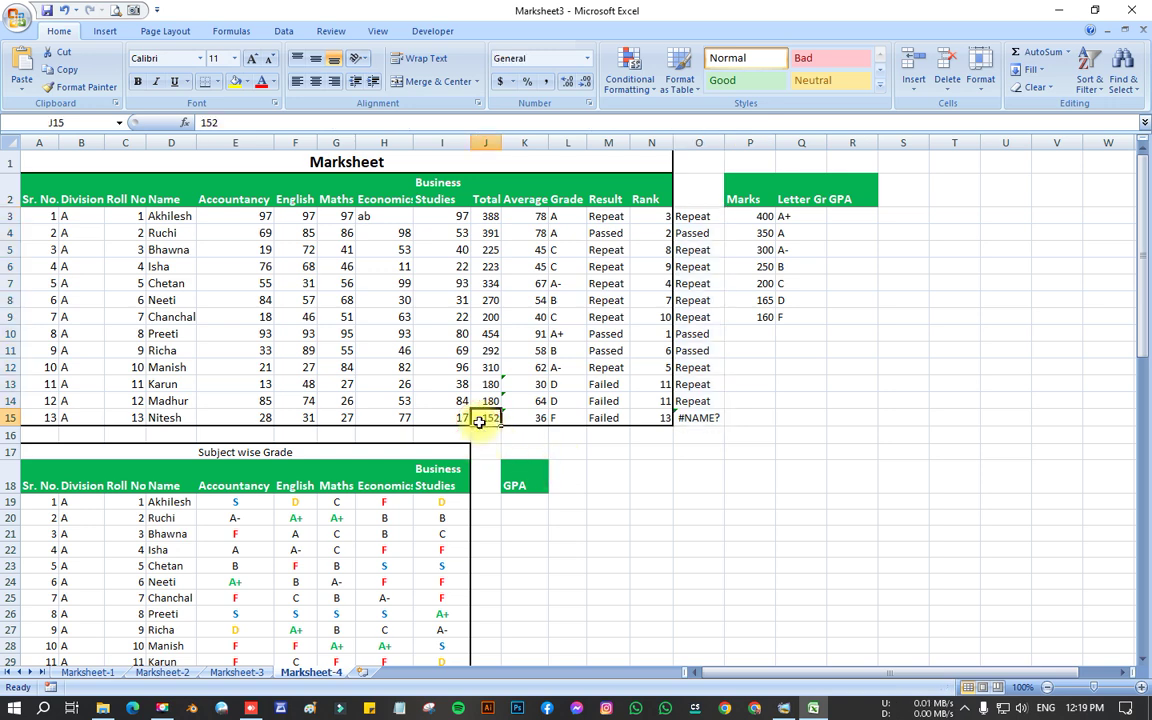
# - Enter the total formula =SUM(E11:I11) with relative references in every Total cell from J11 to J15
pyautogui.click(494, 401)
pyautogui.click(500, 384)
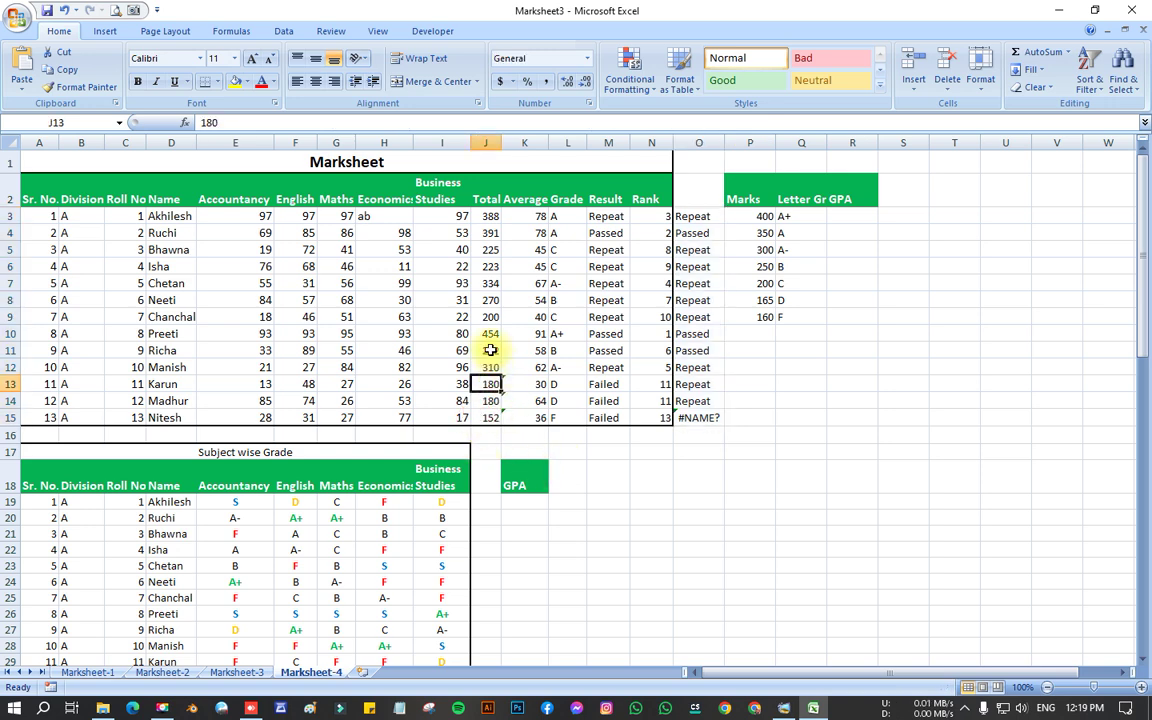
pyautogui.click(490, 350)
pyautogui.moveTo(502, 358); pyautogui.dragTo(500, 416)
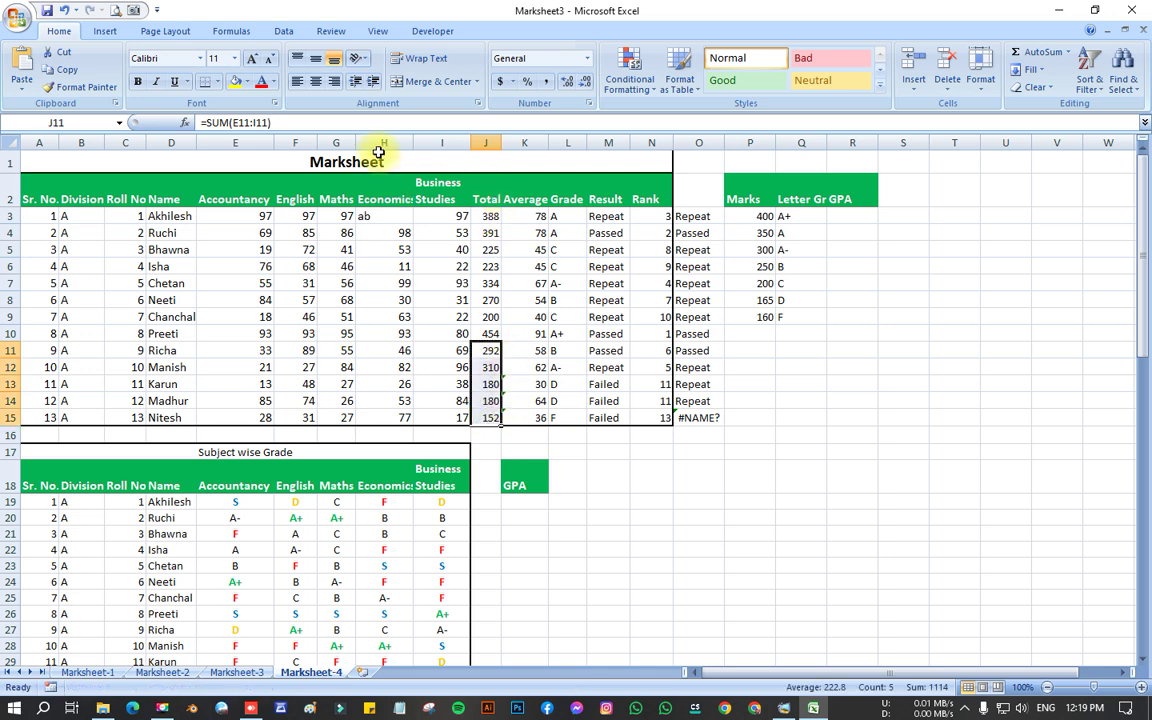
pyautogui.click(386, 121)
pyautogui.hotkey('ctrl', 'Return')
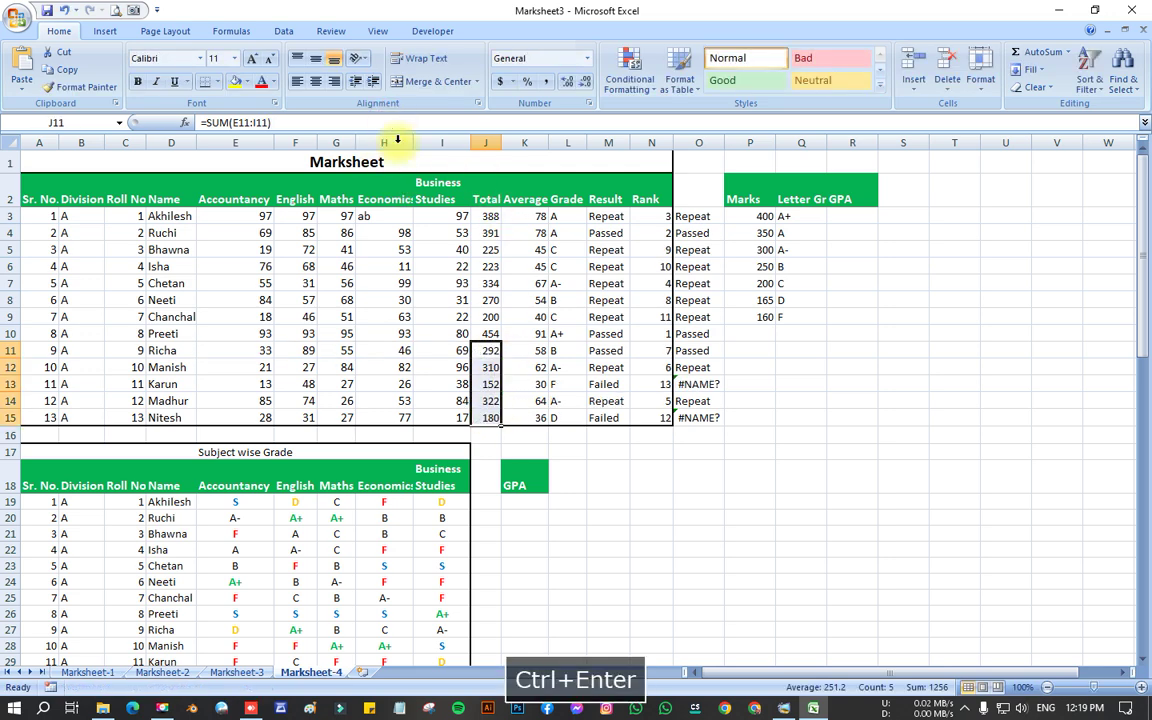
pyautogui.click(640, 472)
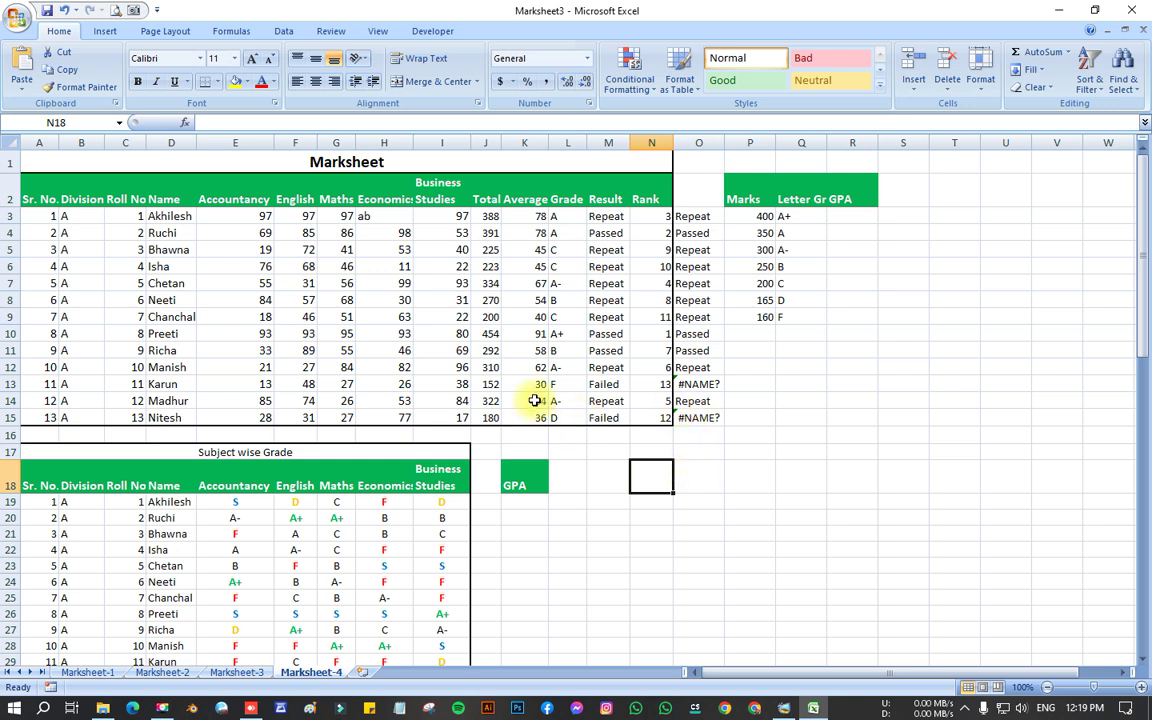
pyautogui.click(255, 383)
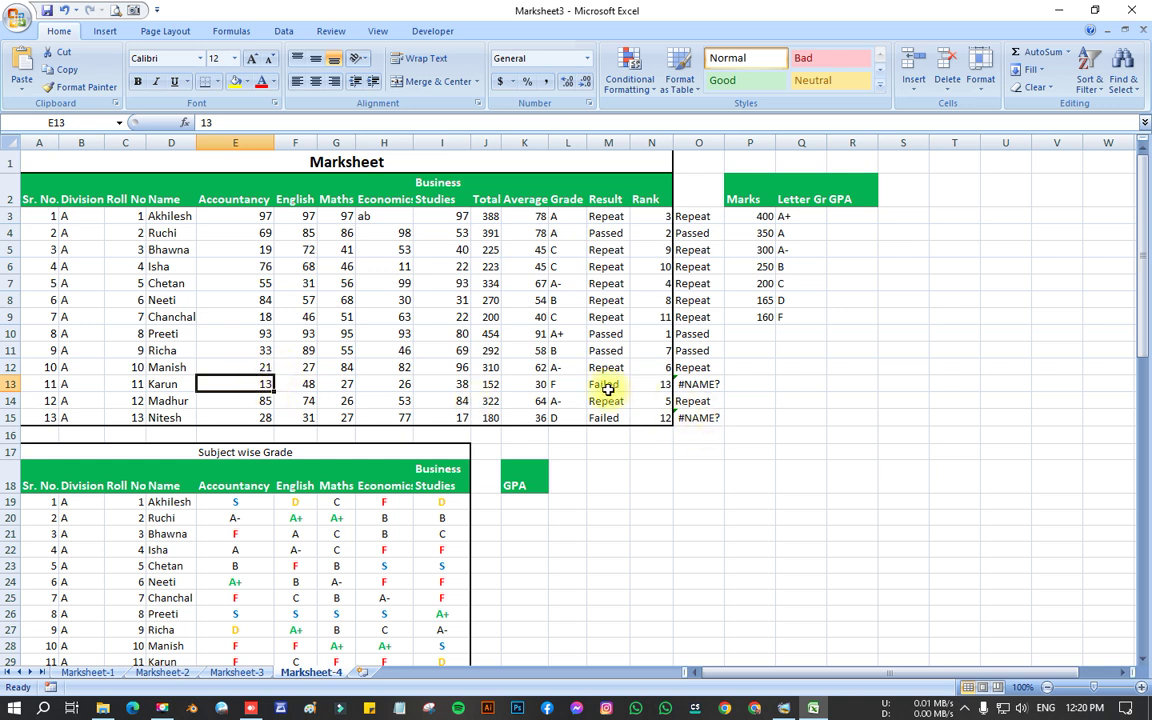
pyautogui.click(693, 388)
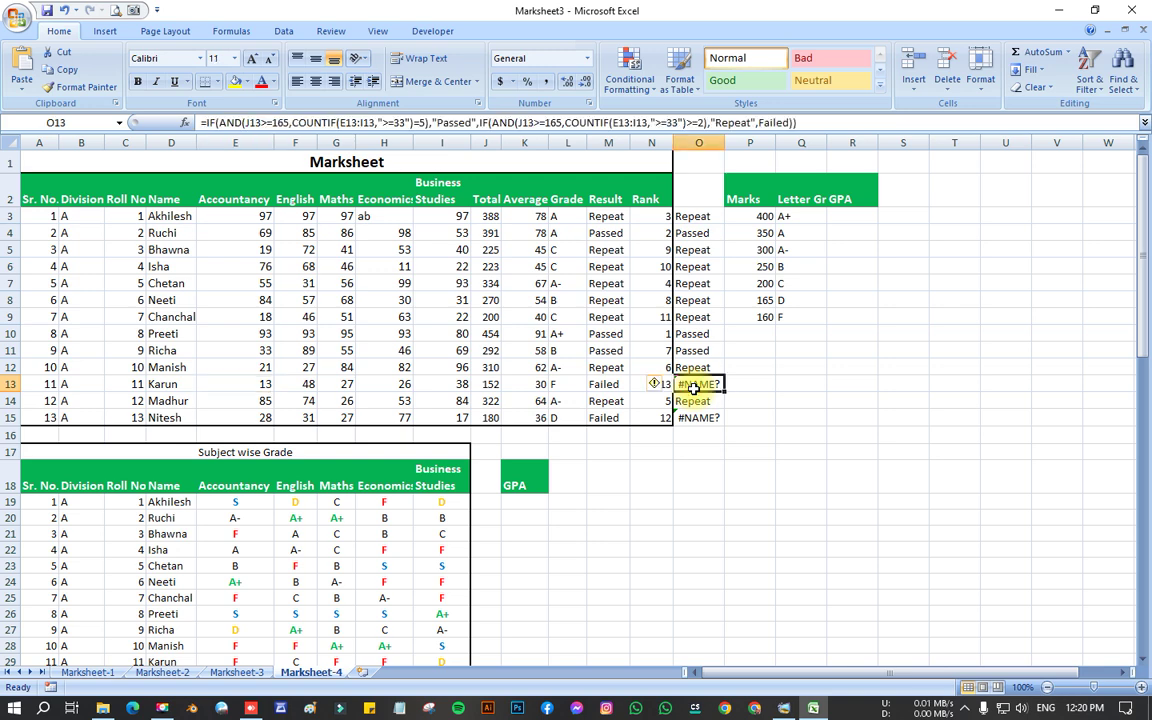
pyautogui.click(765, 122)
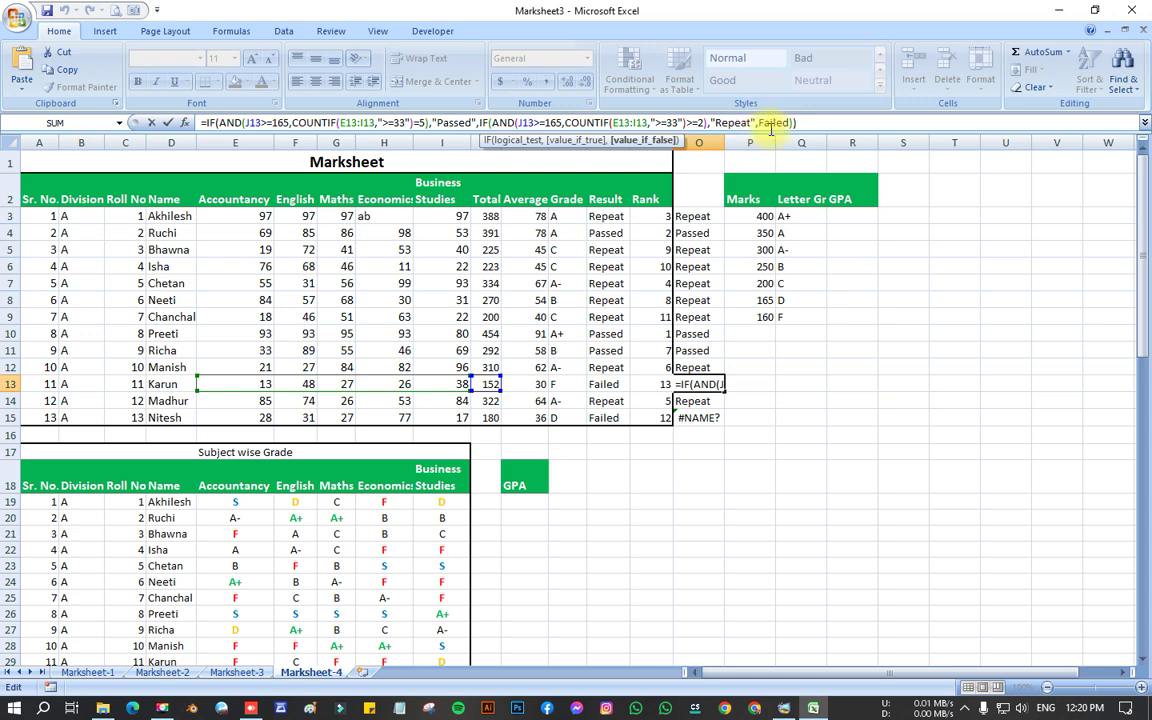
pyautogui.write('"')
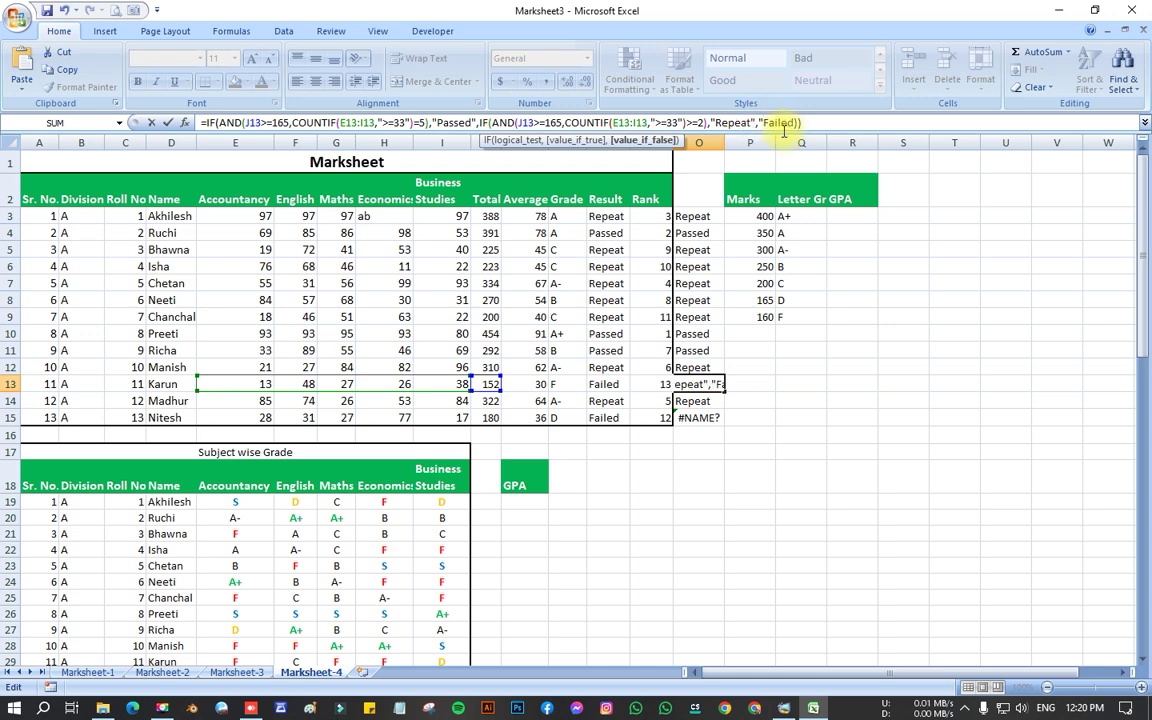
pyautogui.press('Escape')
# - Enclose Failed in quotation marks in the O3 formula and enter the corrected formula in every cell from O3 to O15
pyautogui.moveTo(706, 219); pyautogui.dragTo(711, 422)
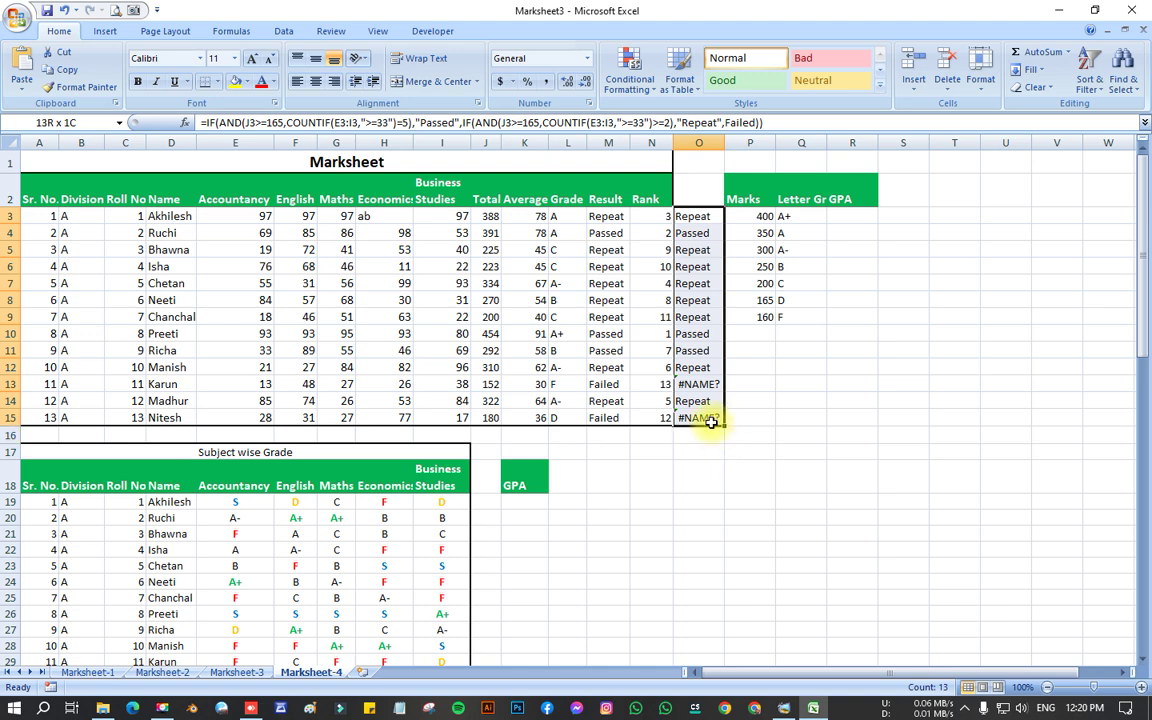
pyautogui.click(727, 122)
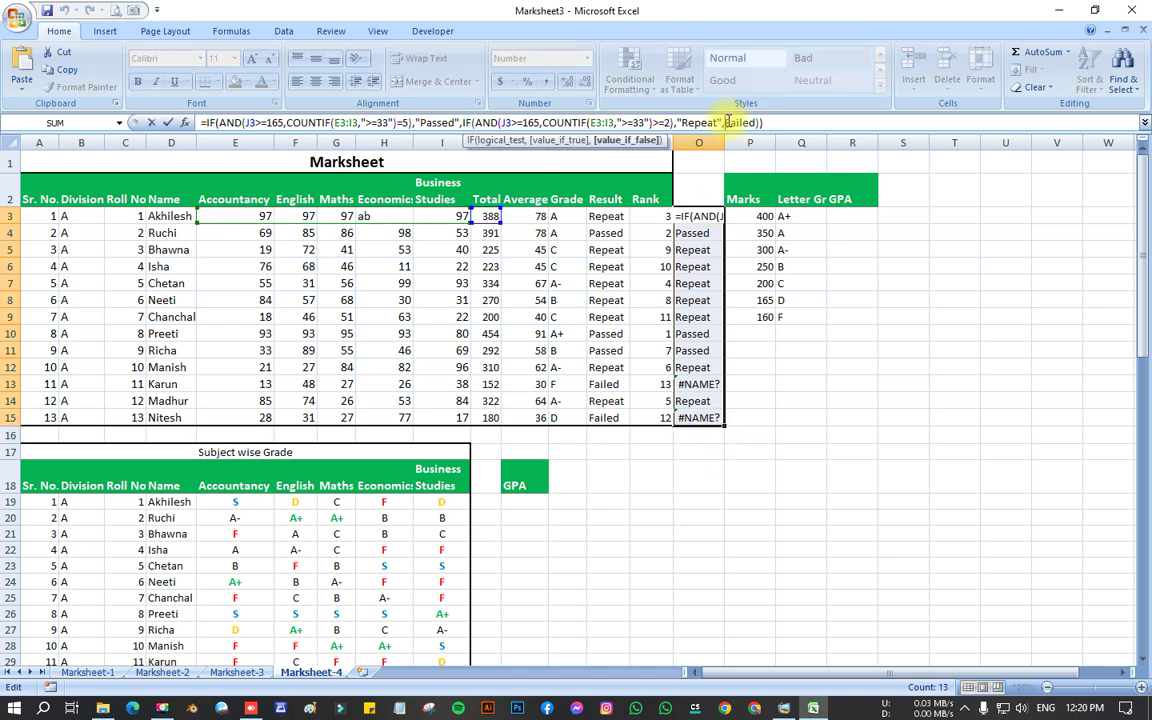
pyautogui.write('"')
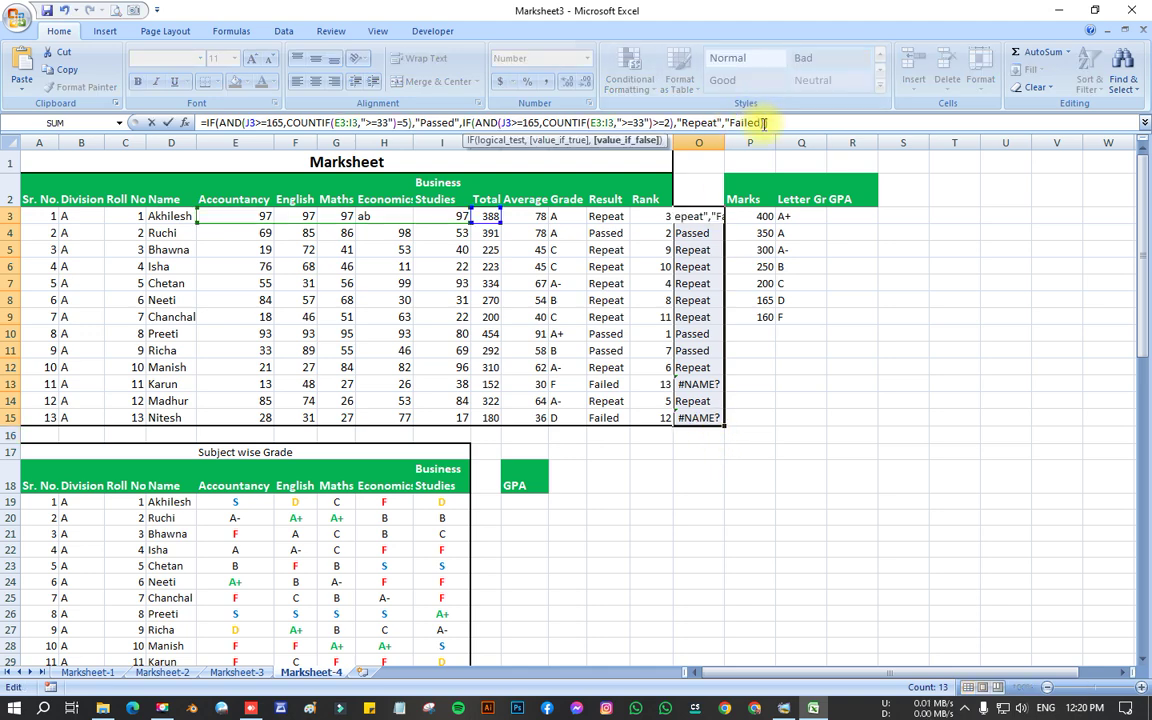
pyautogui.click(757, 122)
pyautogui.write('"')
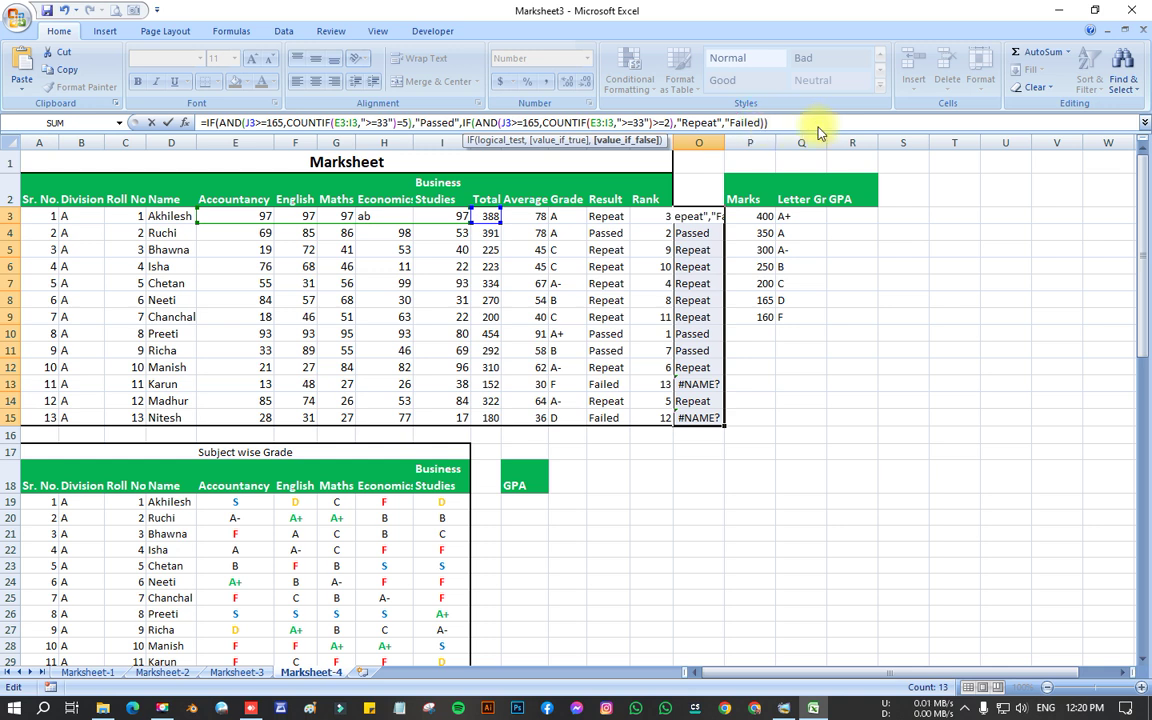
pyautogui.hotkey('ctrl', 'Return')
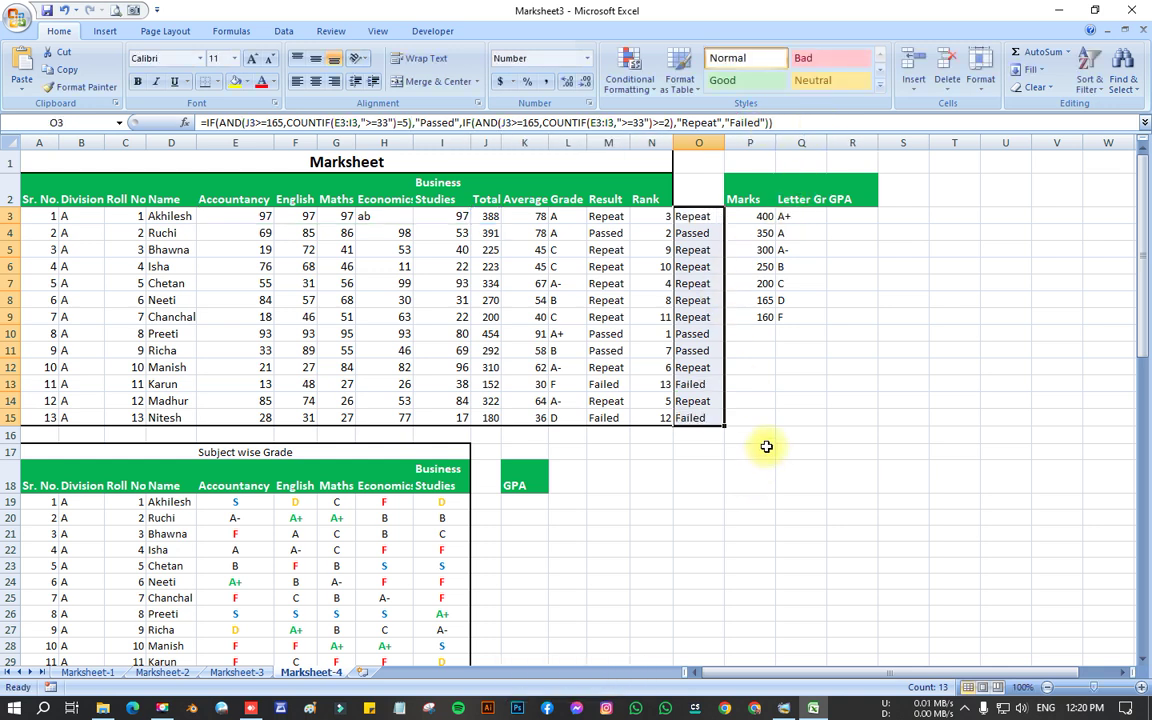
pyautogui.click(766, 446)
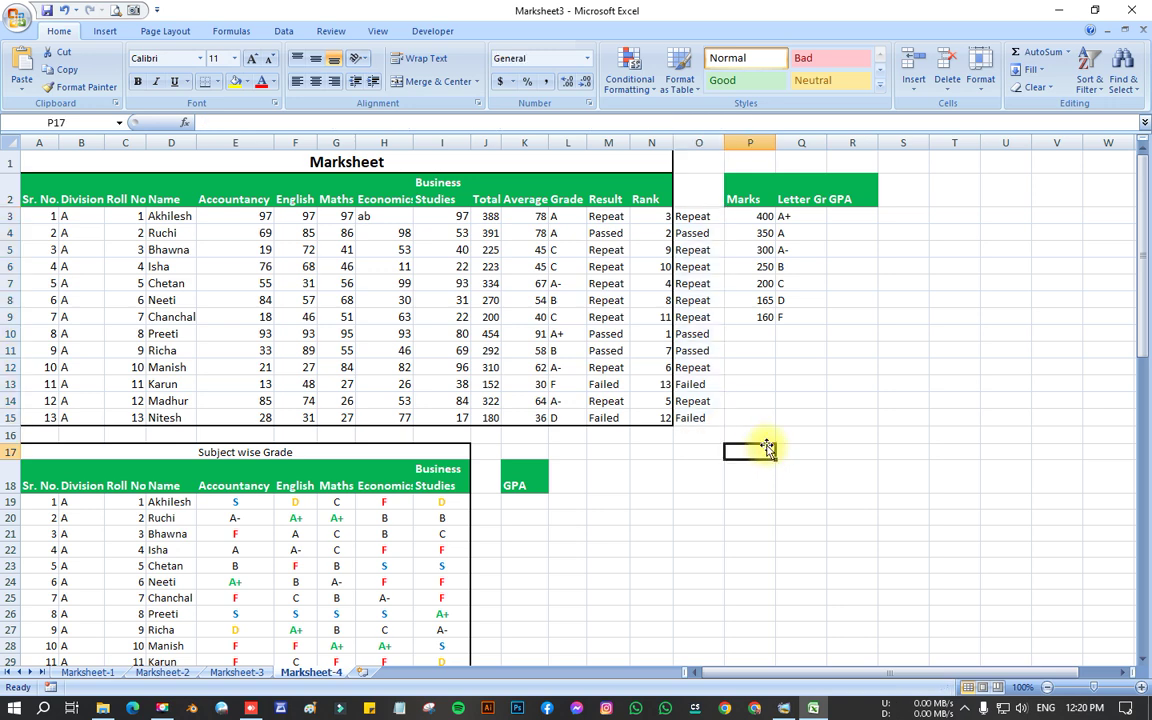
# - Examine the O3 formula and compare the last student's marks in row 15 with the results in O15 and M15
pyautogui.click(707, 231)
pyautogui.click(705, 216)
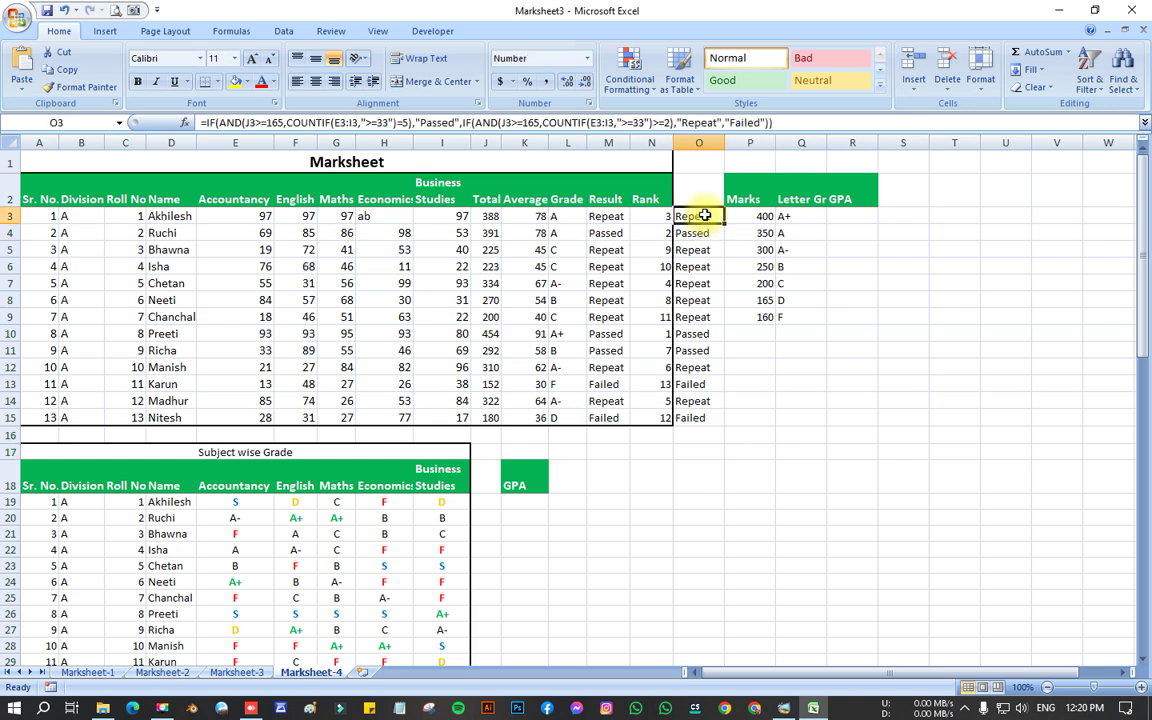
pyautogui.press('F9')
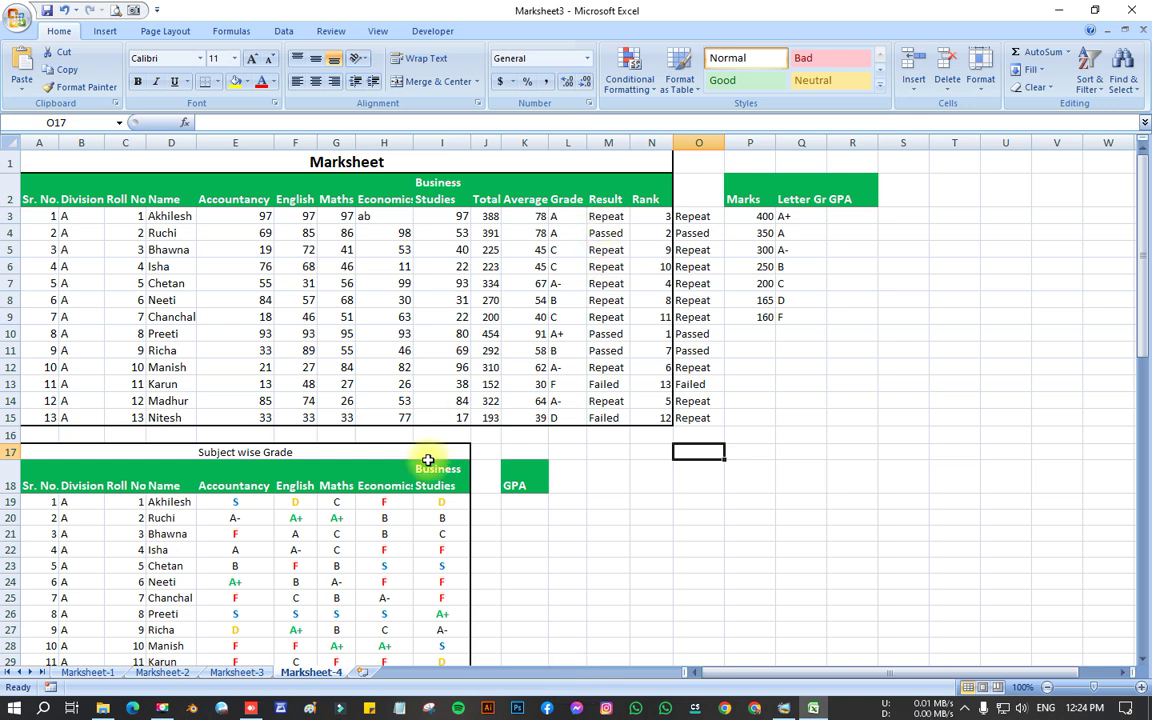
pyautogui.moveTo(257, 419); pyautogui.dragTo(360, 420)
pyautogui.click(304, 420)
pyautogui.click(368, 419)
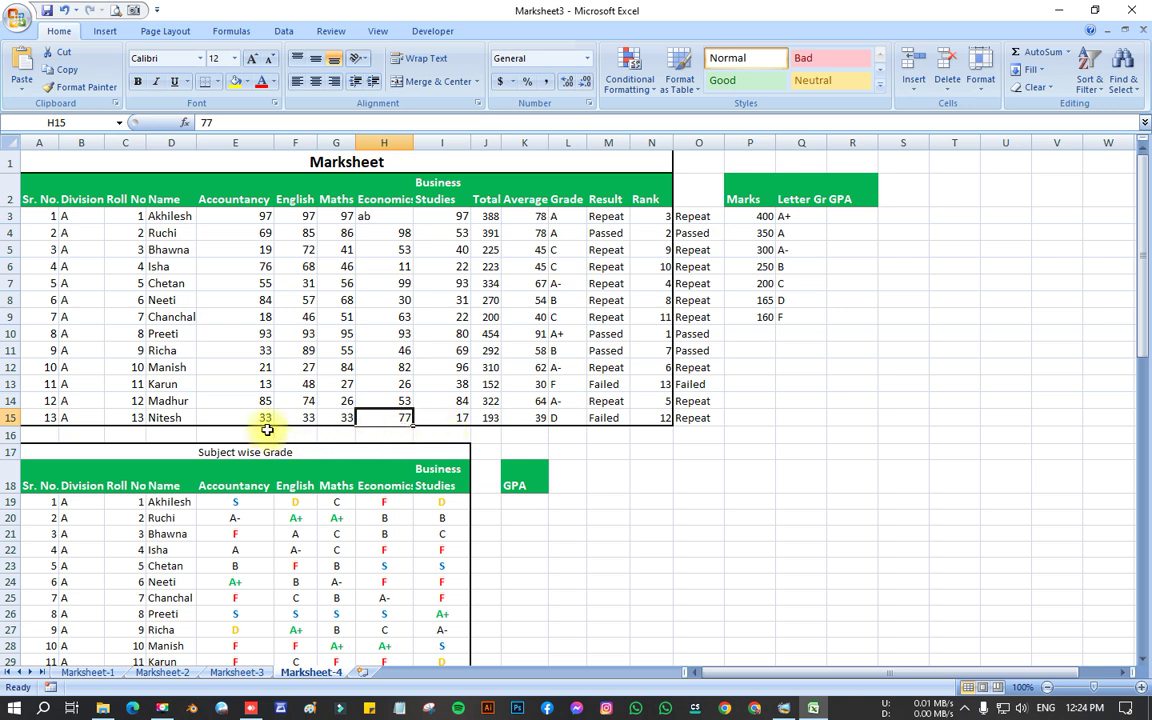
pyautogui.moveTo(257, 418); pyautogui.dragTo(405, 417)
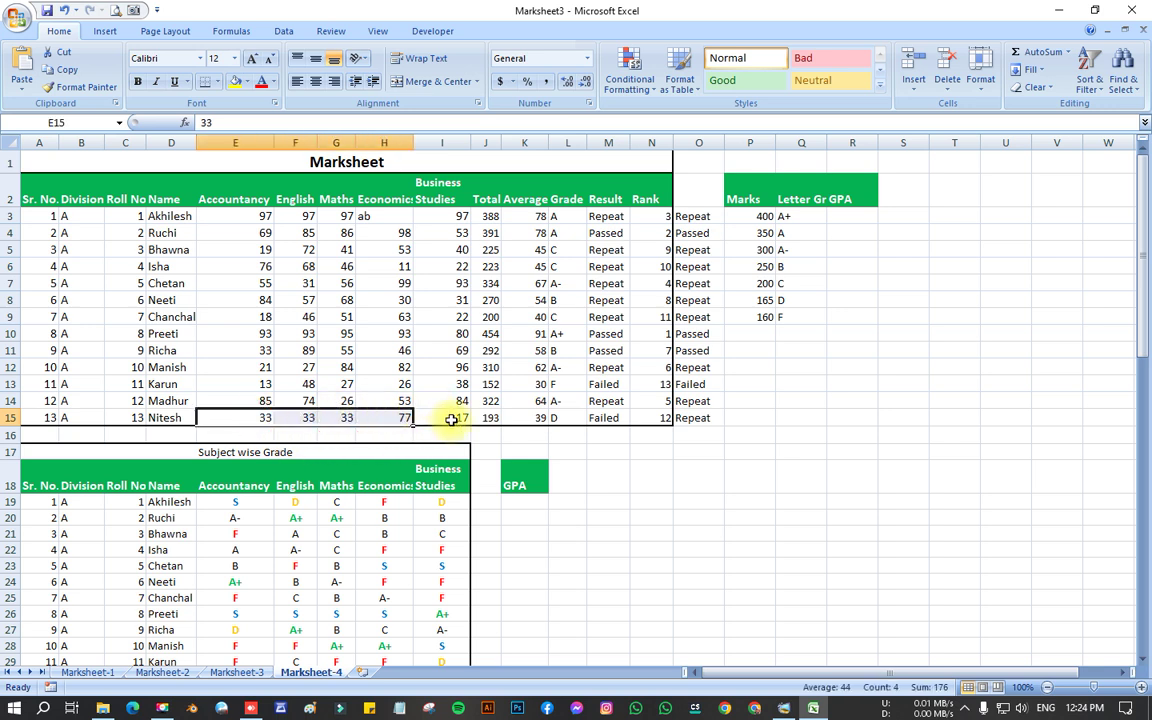
pyautogui.click(452, 419)
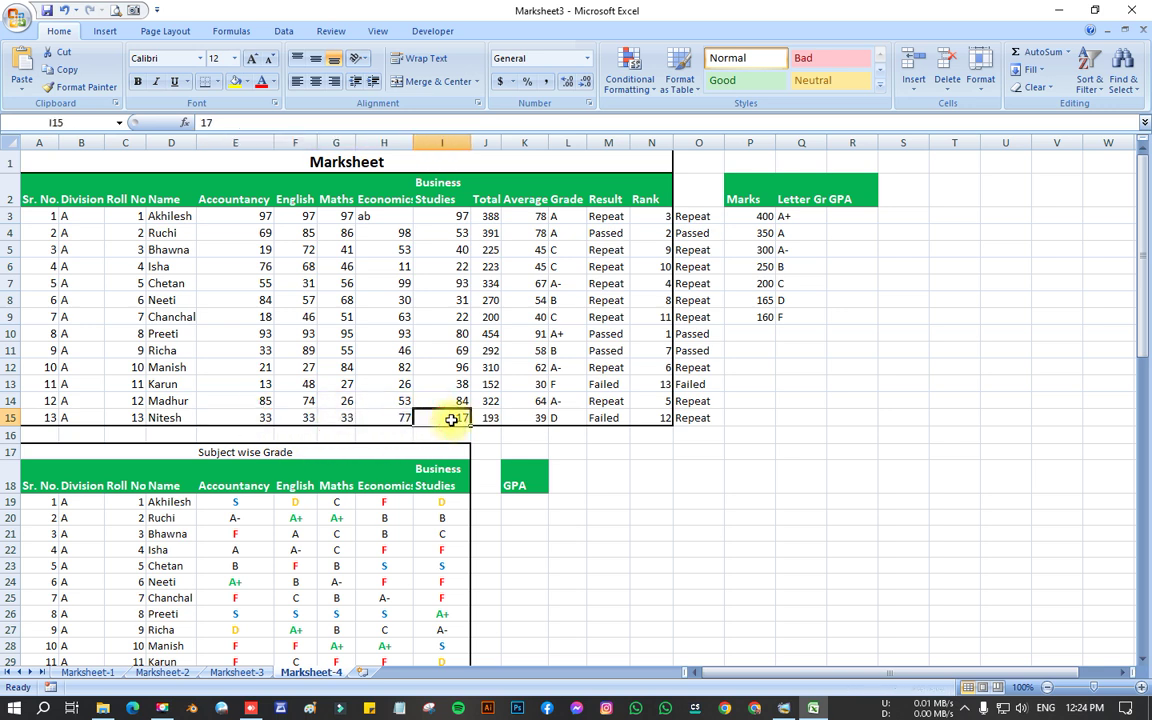
pyautogui.click(695, 419)
pyautogui.click(606, 418)
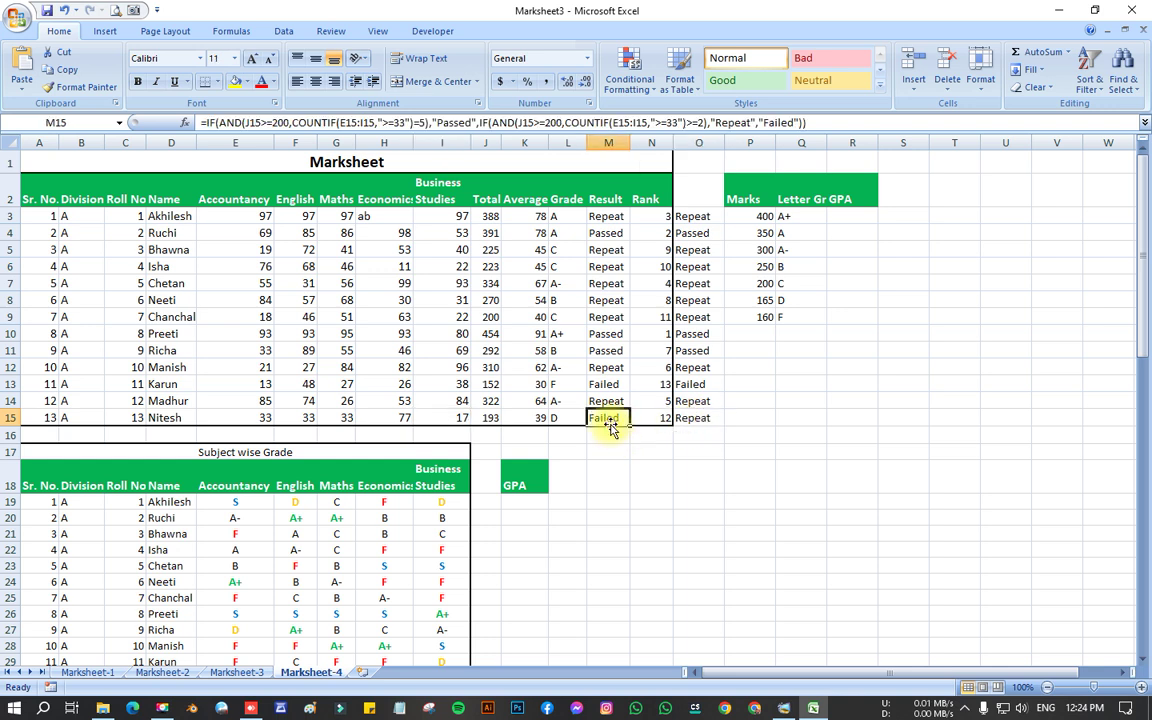
# - Set the total threshold in both AND conditions of the Result formula to 165 for every cell from M3 to M15
pyautogui.click(603, 215)
pyautogui.moveTo(603, 215); pyautogui.dragTo(606, 418)
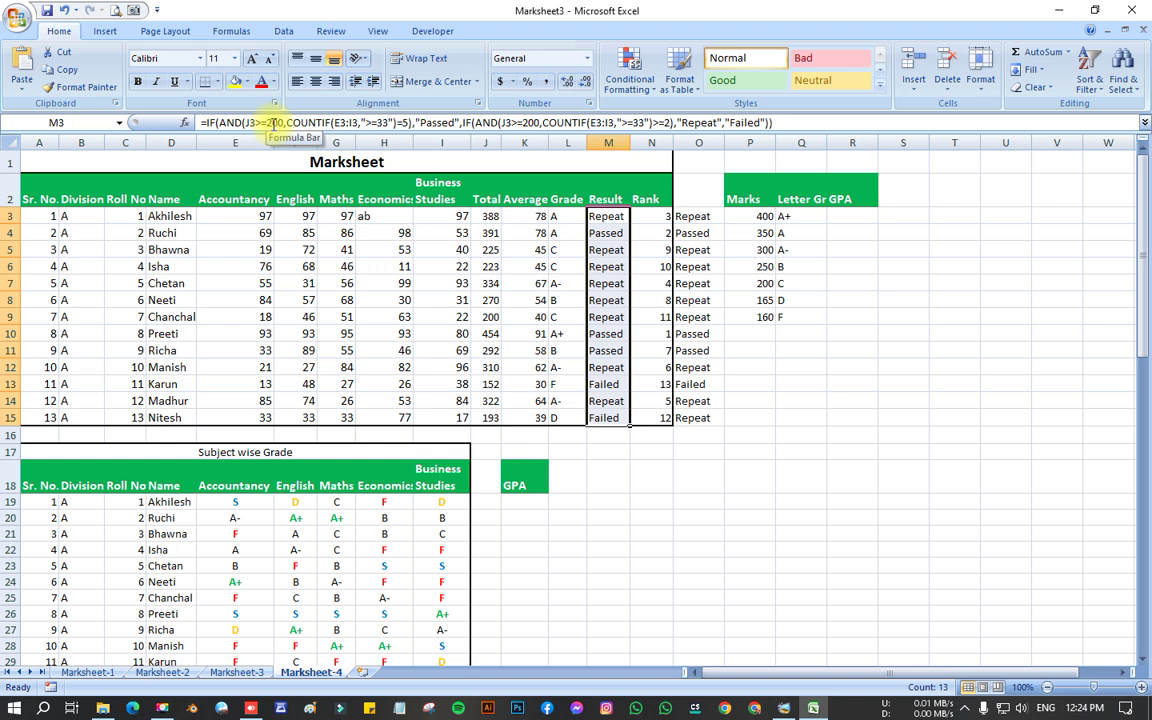
pyautogui.moveTo(283, 122); pyautogui.dragTo(275, 122)
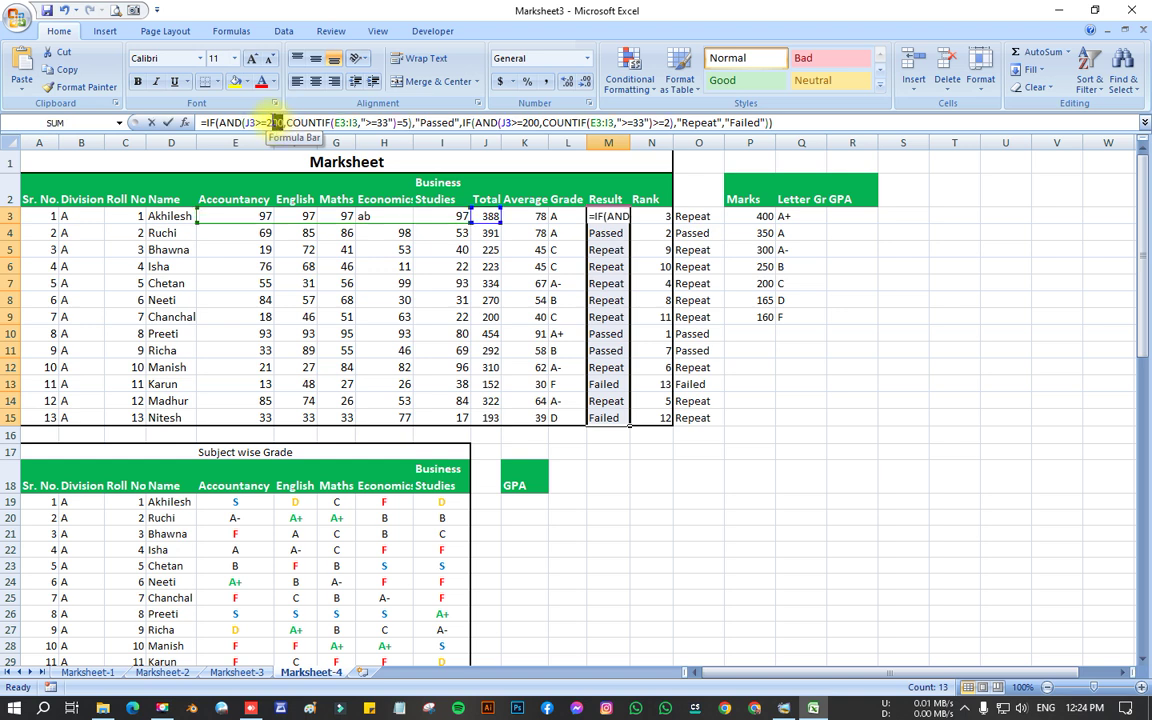
pyautogui.write('165')
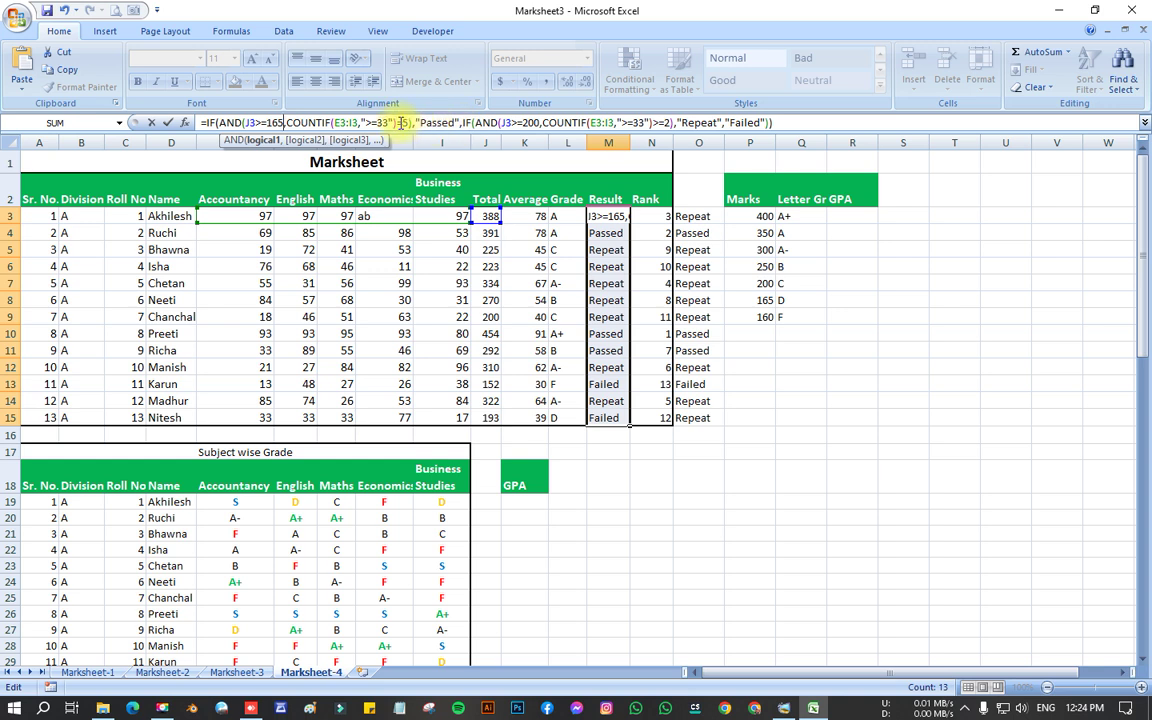
pyautogui.moveTo(538, 122); pyautogui.dragTo(521, 122)
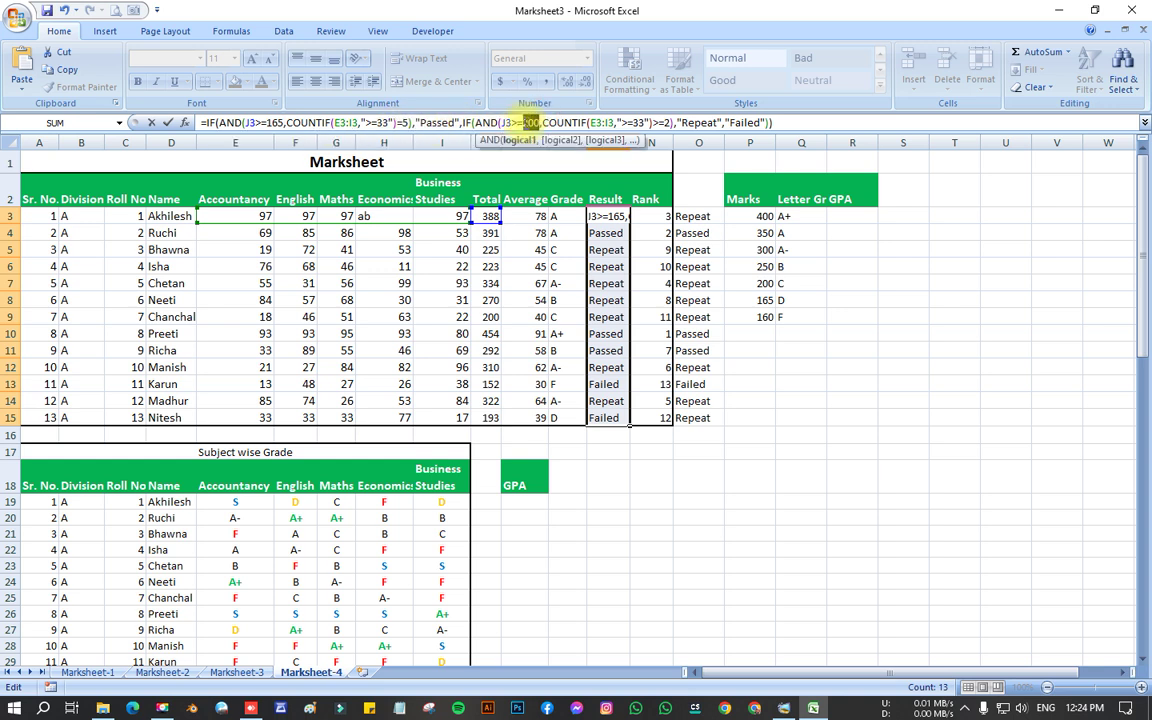
pyautogui.write('165')
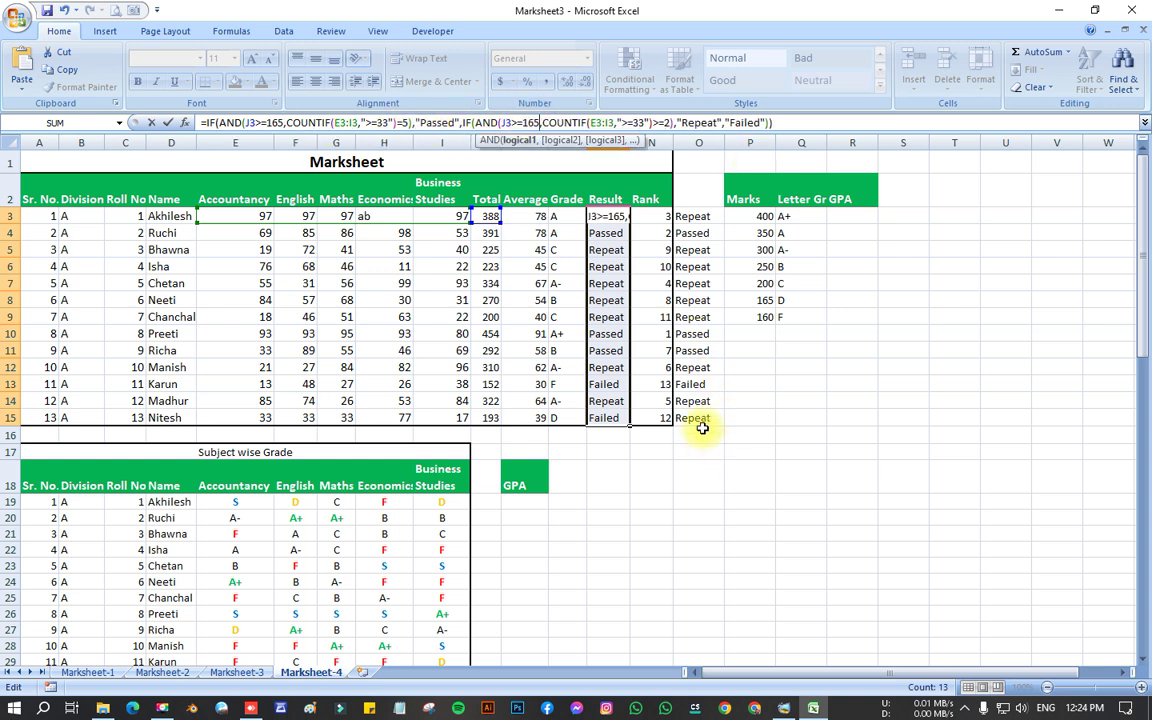
pyautogui.click(820, 126)
pyautogui.hotkey('ctrl', 'Return')
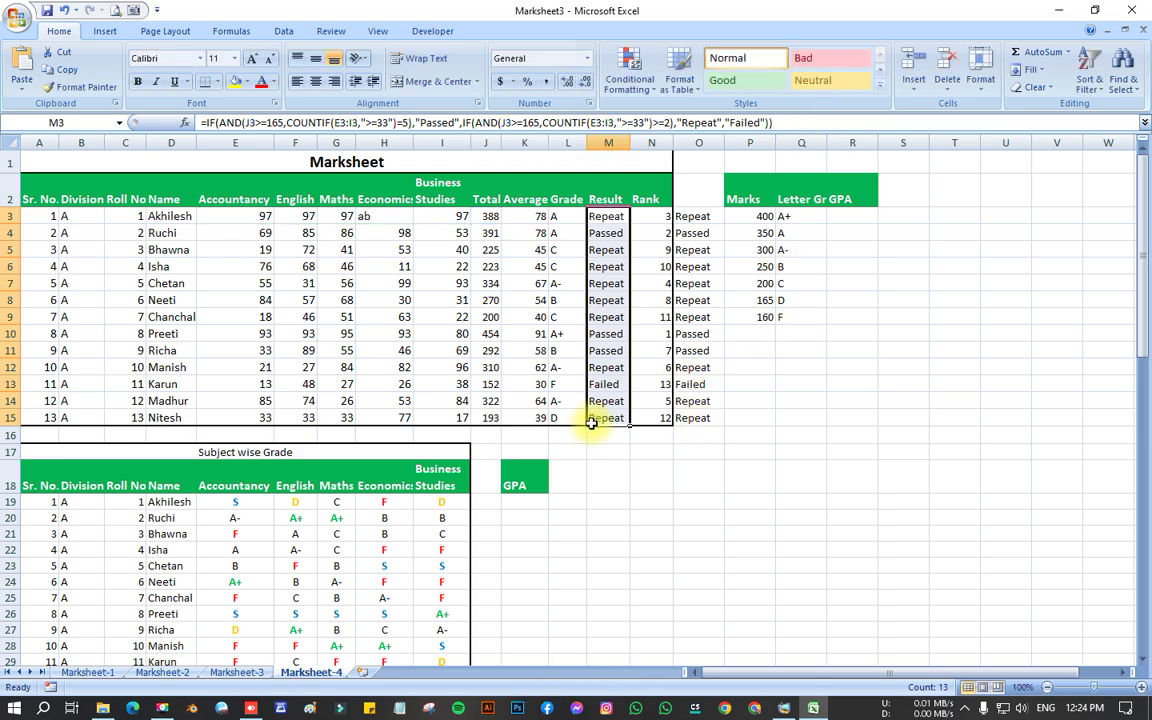
# - Check the result, total and subject marks in row 13, and clear the duplicate result formulas from O3:O16
pyautogui.click(603, 387)
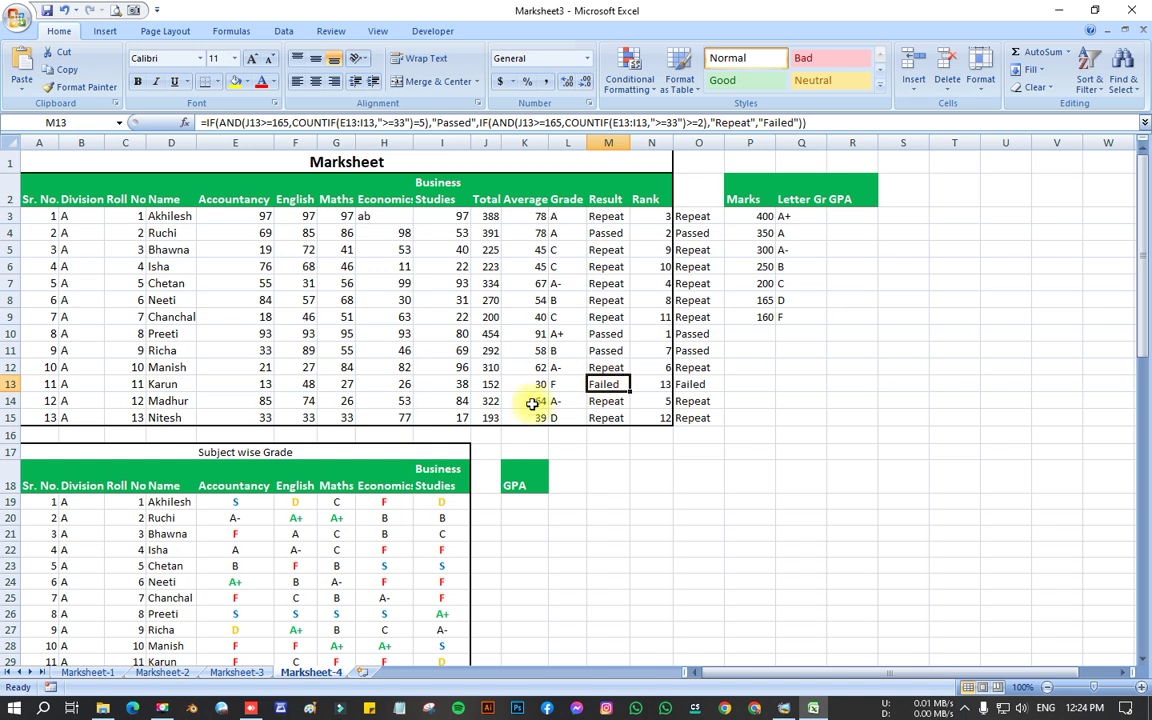
pyautogui.click(497, 384)
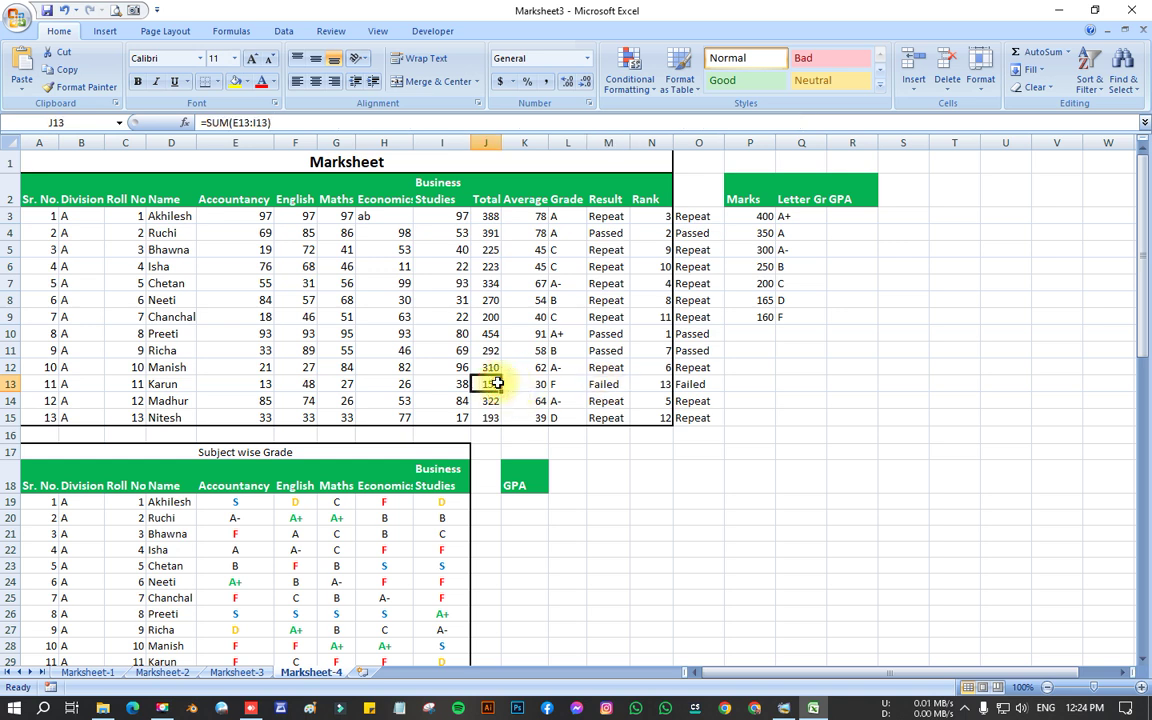
pyautogui.click(388, 384)
pyautogui.click(345, 384)
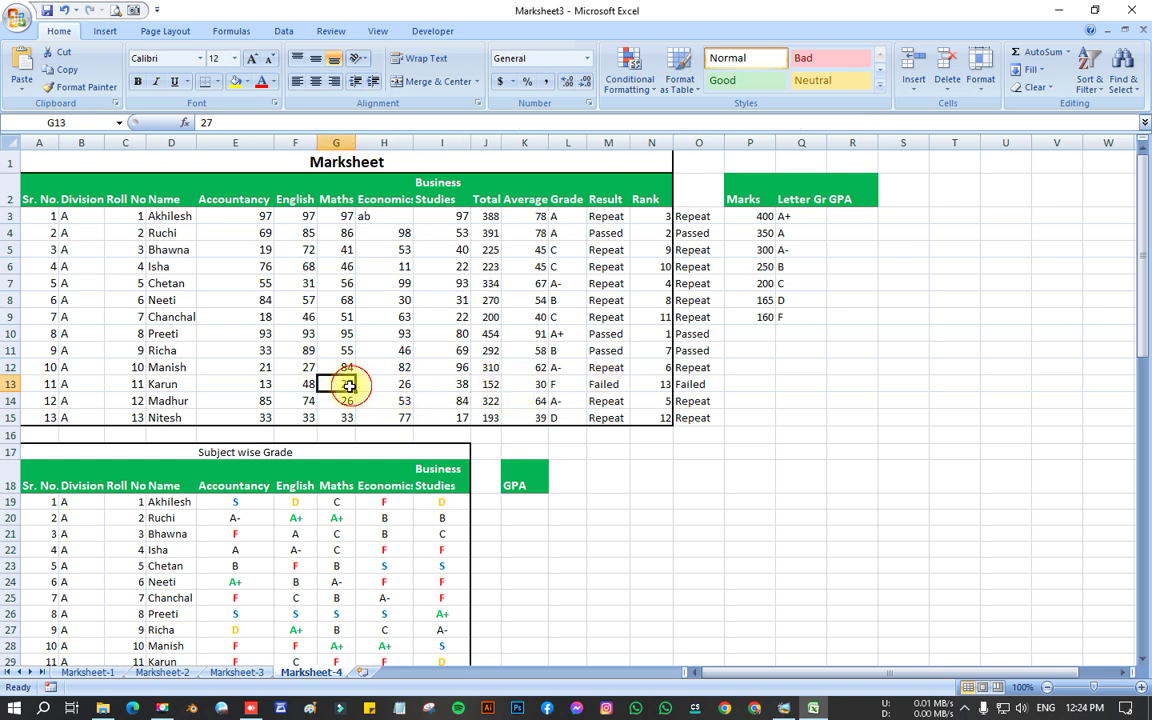
pyautogui.click(268, 384)
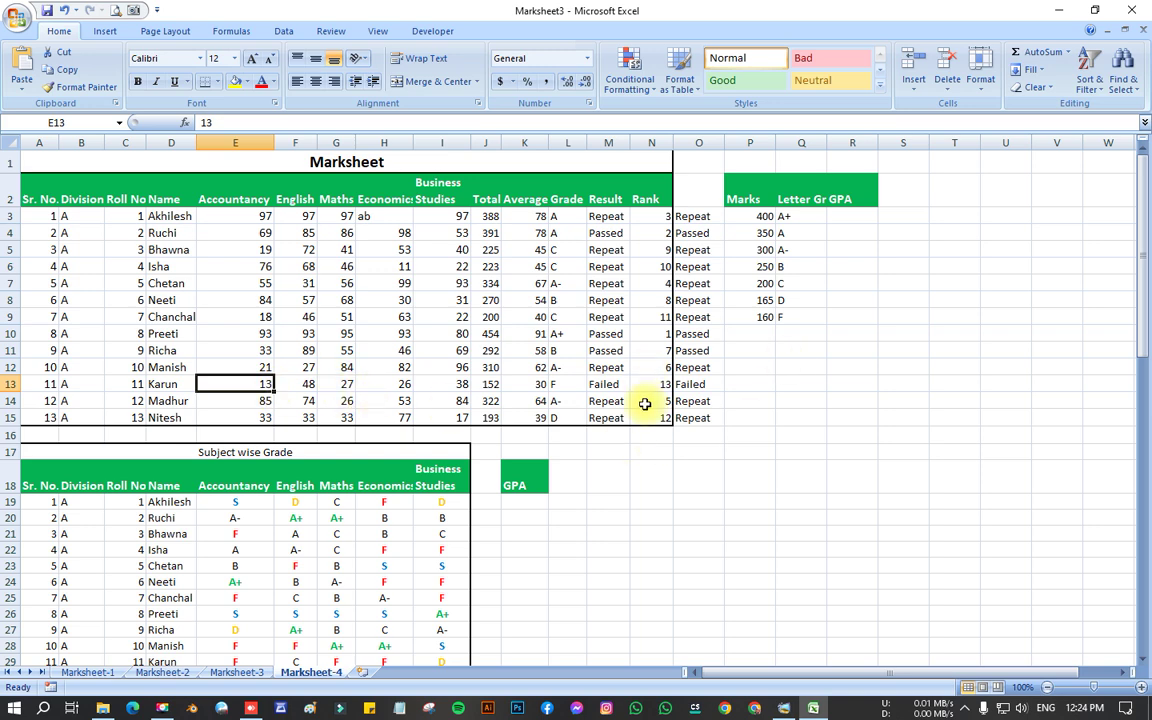
pyautogui.moveTo(694, 218); pyautogui.dragTo(691, 427)
pyautogui.press('Delete')
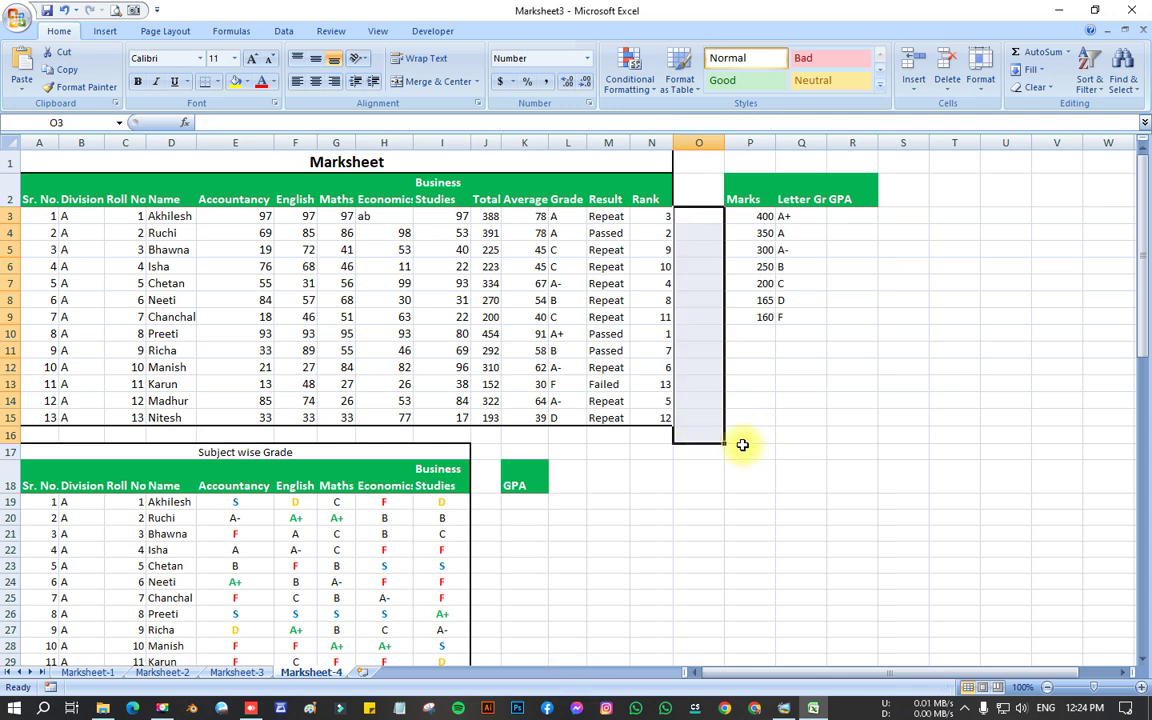
pyautogui.moveTo(590, 218); pyautogui.dragTo(593, 435)
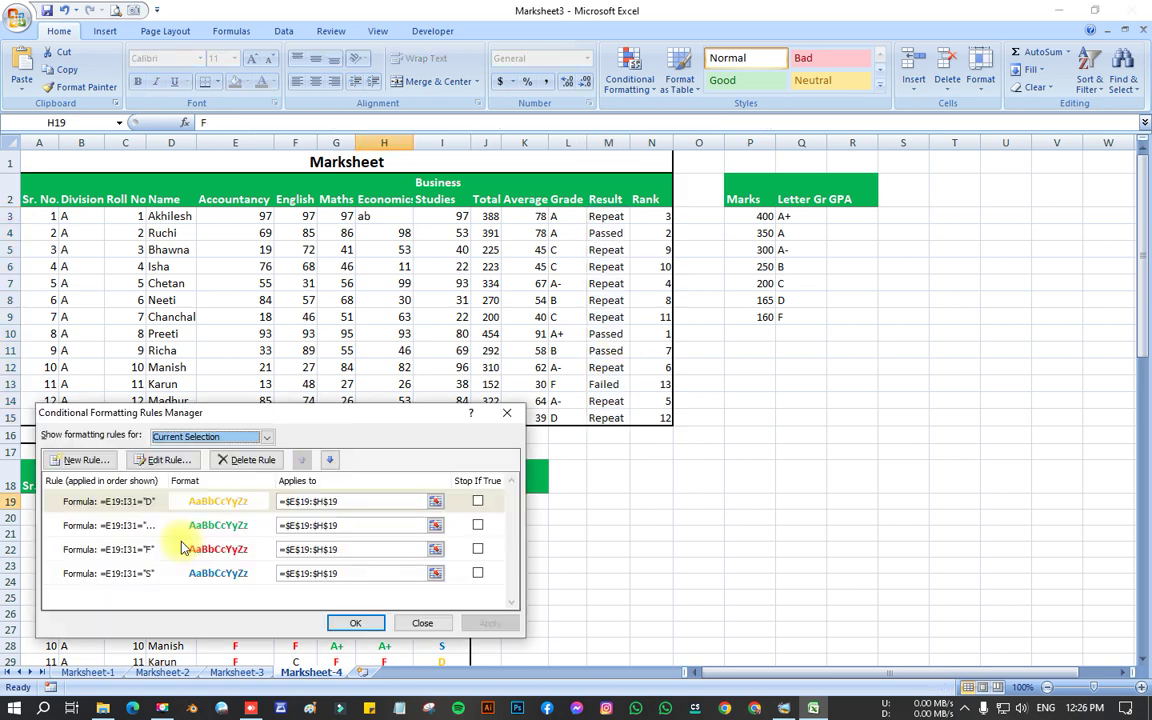
# - Review the D, A+, F and S conditional formatting rules and the range they apply to, and close the rules list
pyautogui.press('F9')
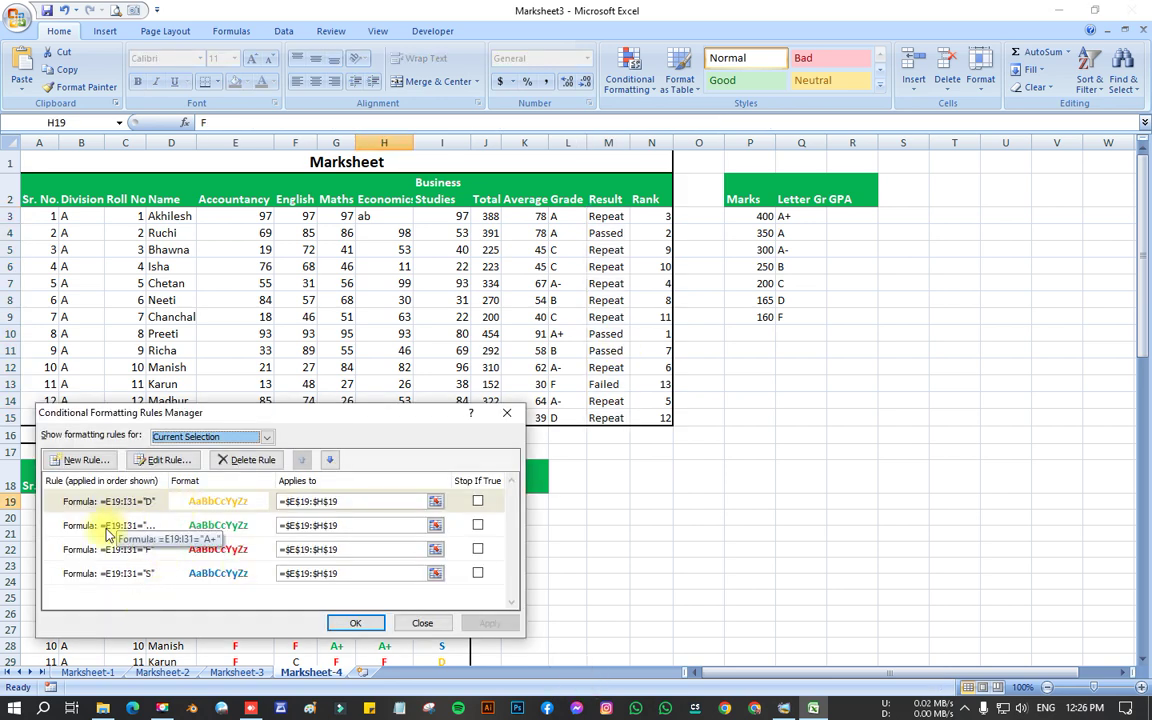
pyautogui.moveTo(398, 408); pyautogui.dragTo(571, 206)
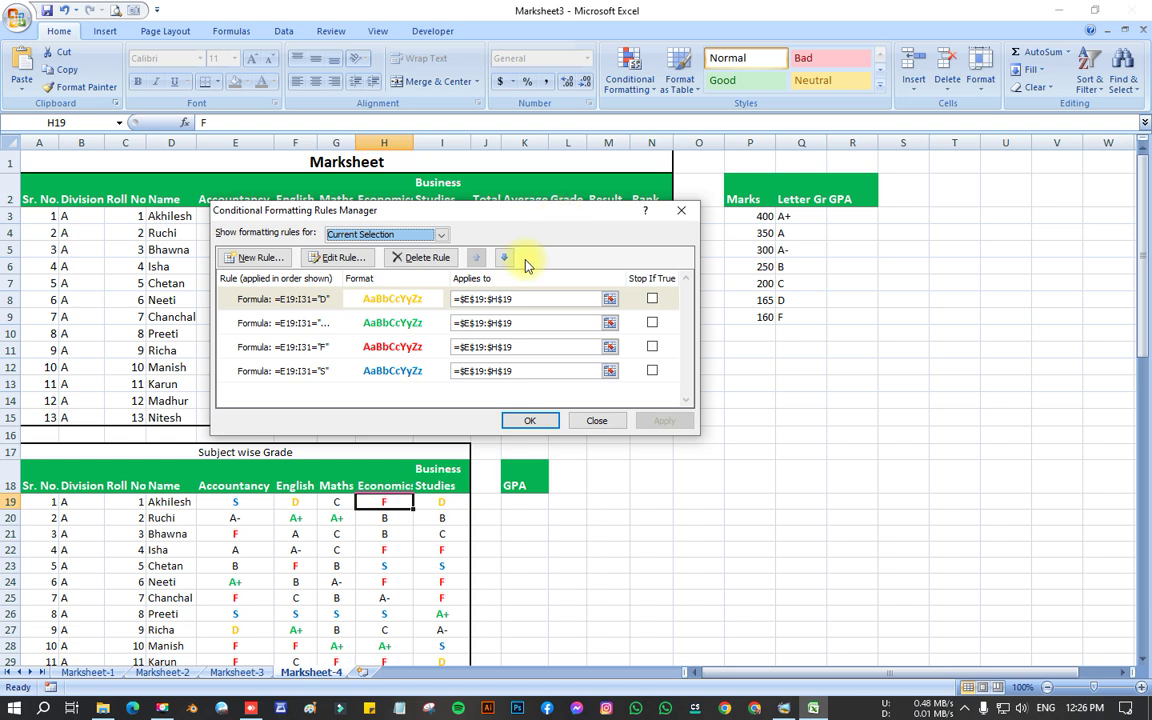
pyautogui.click(290, 300)
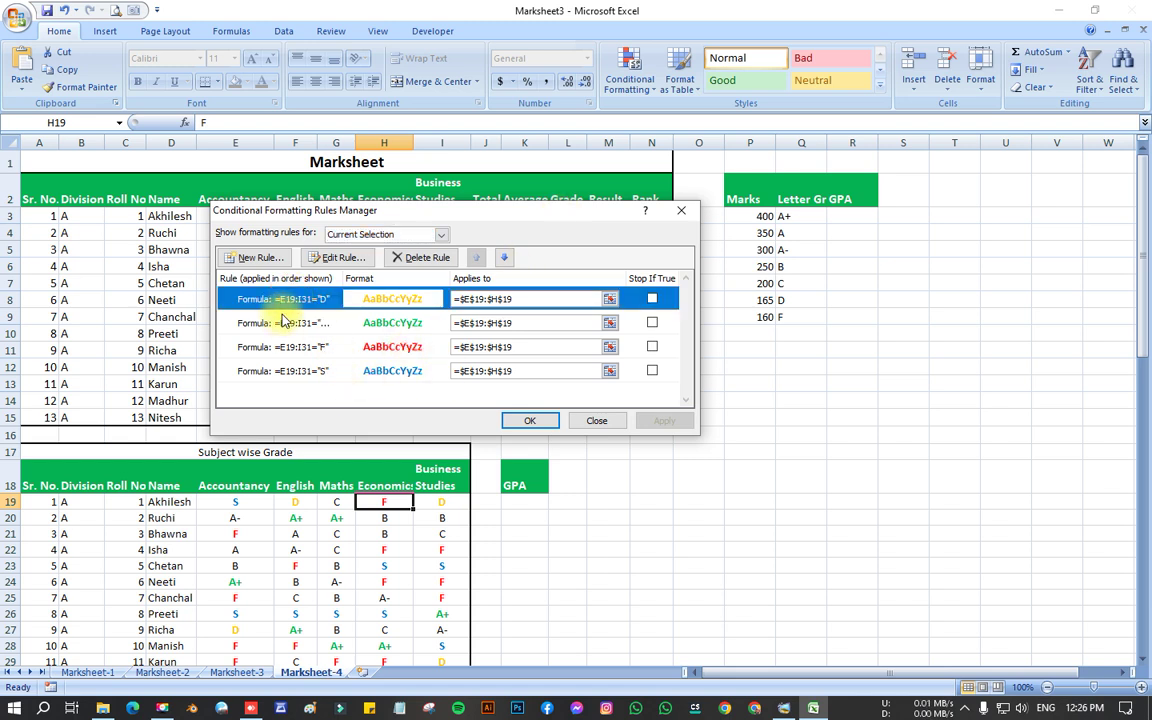
pyautogui.click(276, 325)
pyautogui.click(287, 348)
pyautogui.click(289, 371)
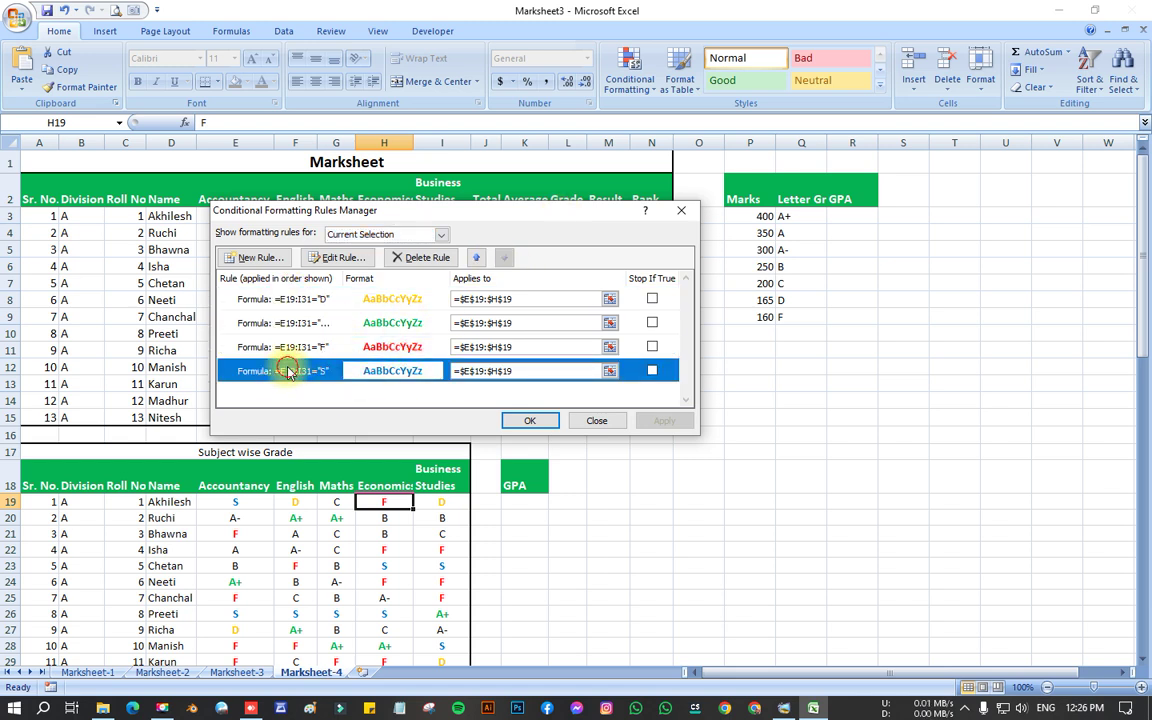
pyautogui.click(290, 325)
pyautogui.click(295, 300)
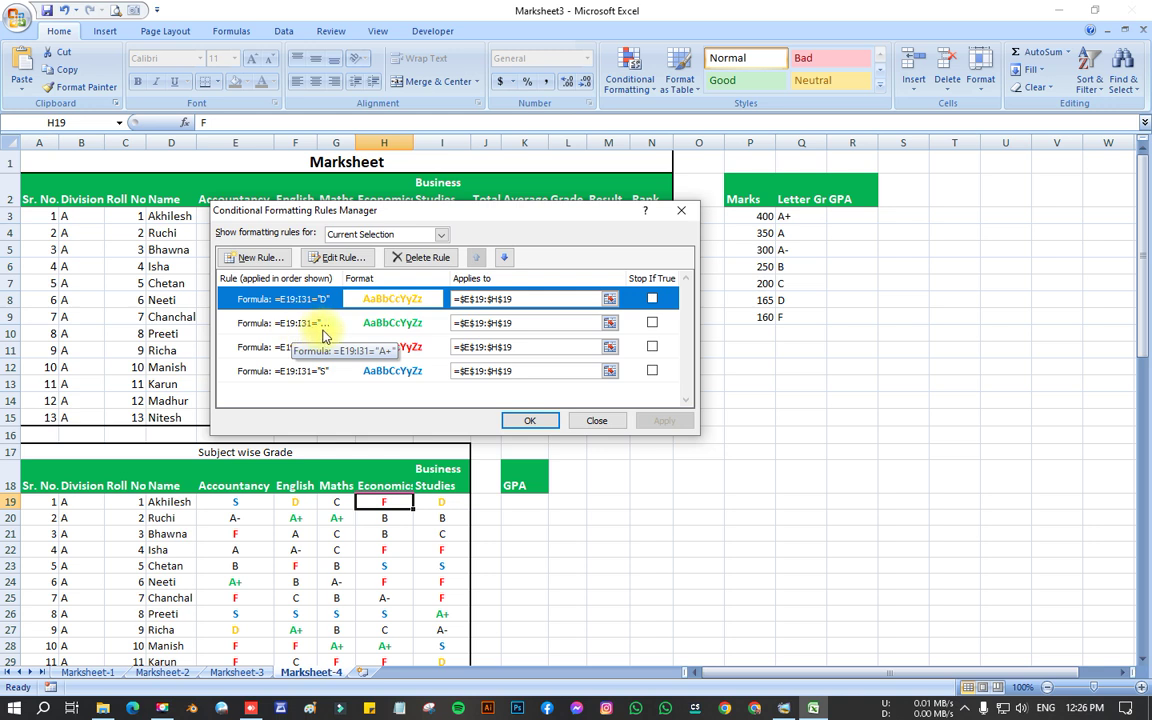
pyautogui.click(323, 337)
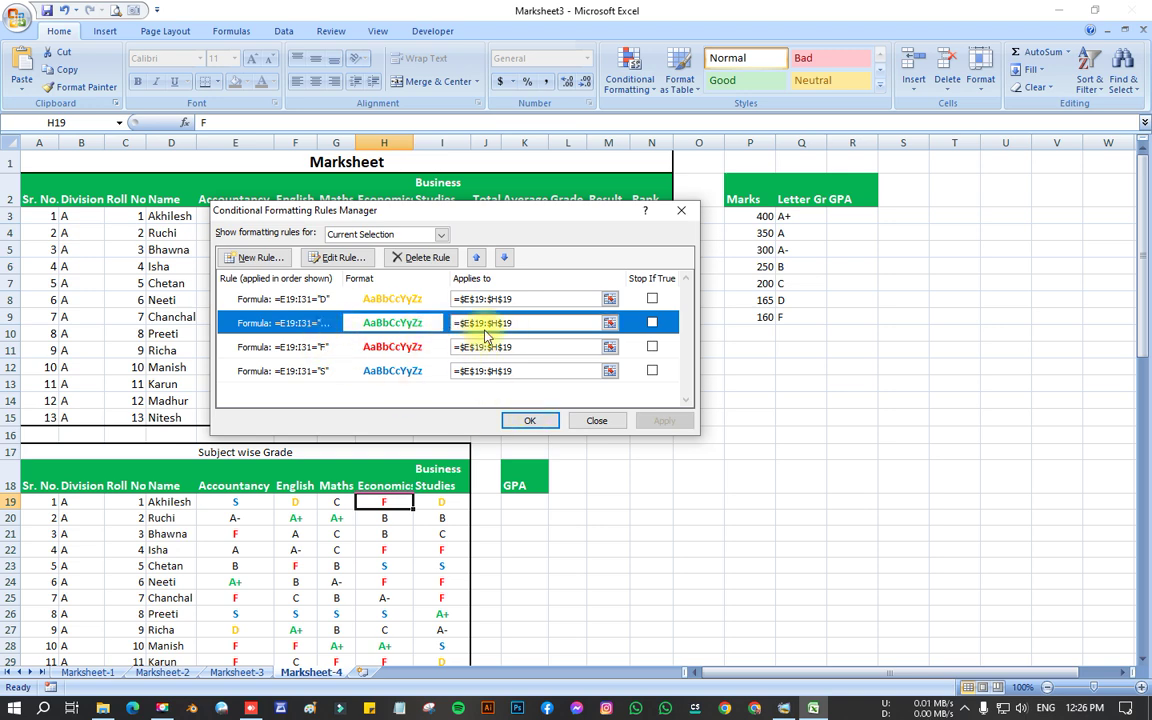
pyautogui.moveTo(553, 218); pyautogui.dragTo(504, 284)
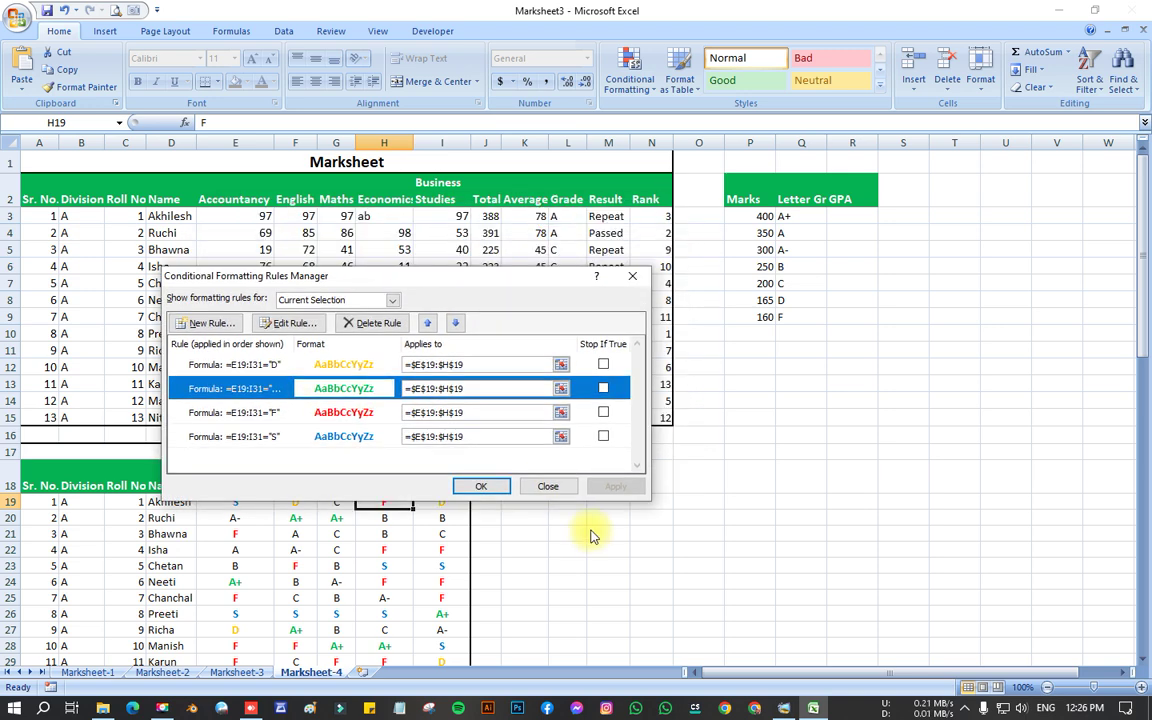
pyautogui.click(548, 487)
# - Start a formula-based conditional formatting rule for the results in M3:M15 with the formula =$M$3:$M$15="Passed"
pyautogui.moveTo(608, 217); pyautogui.dragTo(609, 417)
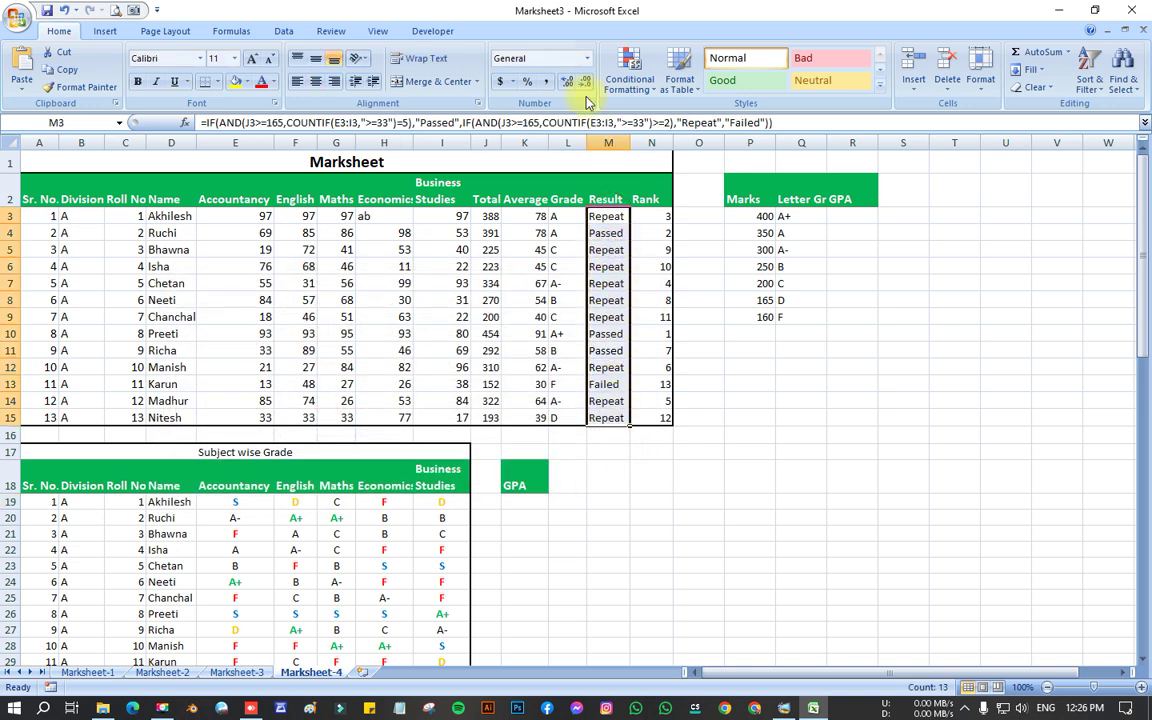
pyautogui.click(628, 72)
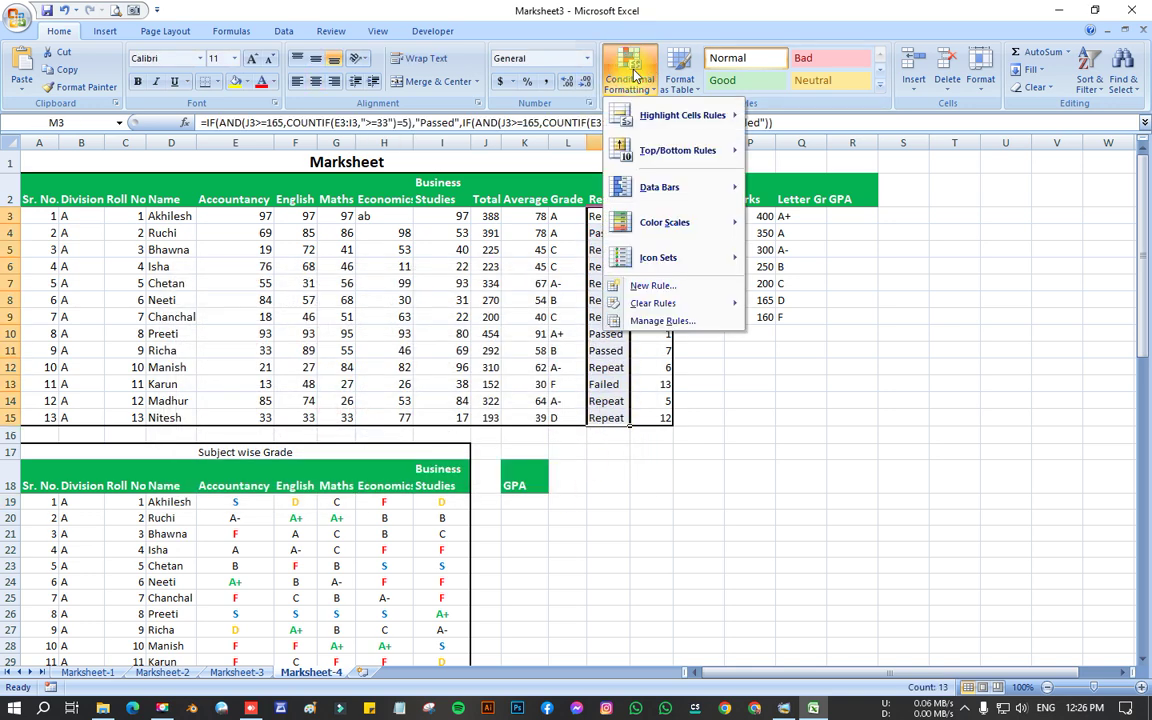
pyautogui.click(648, 286)
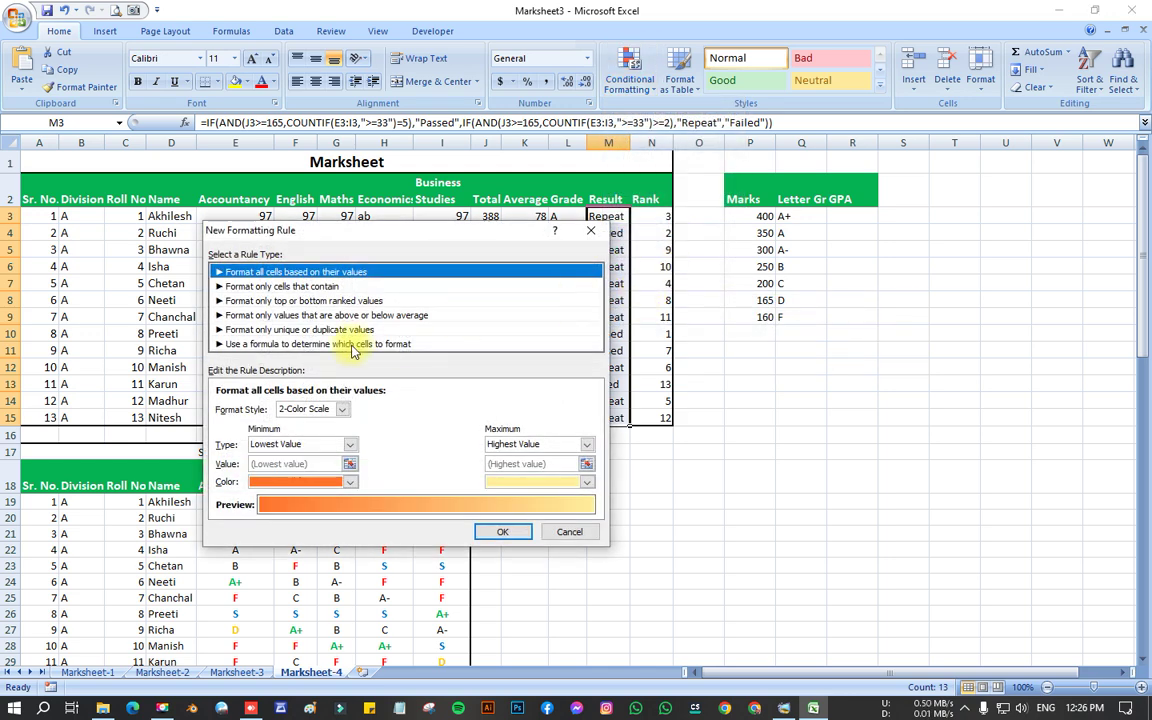
pyautogui.click(288, 344)
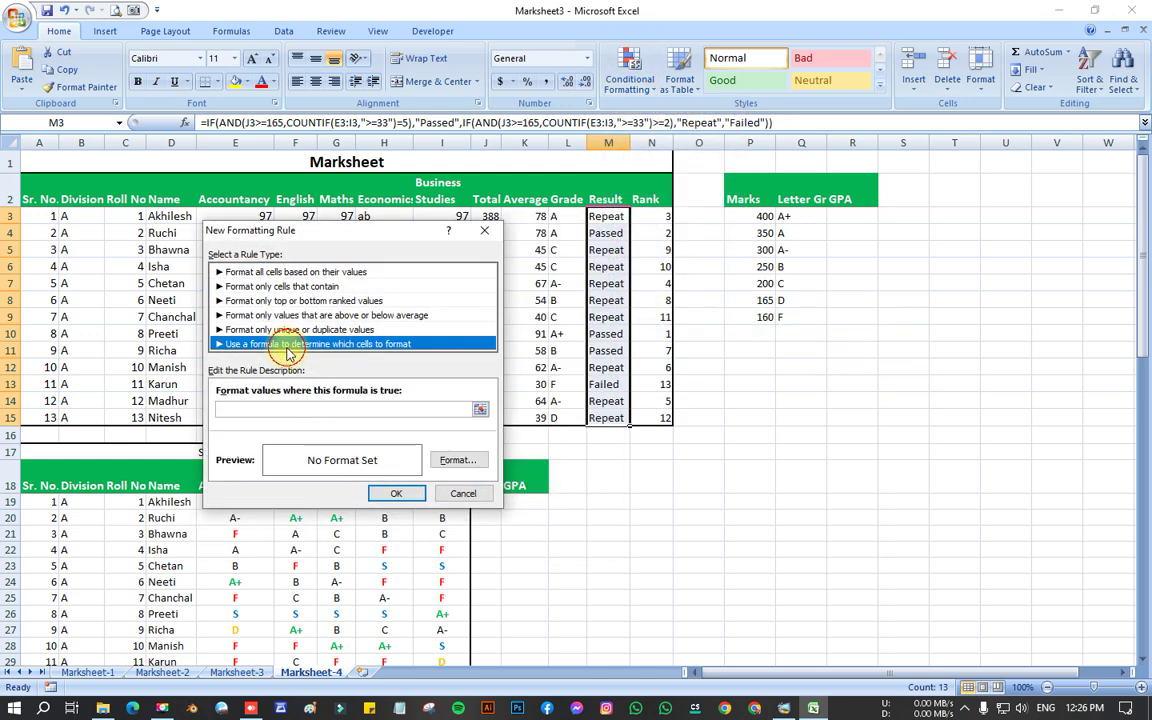
pyautogui.click(481, 411)
pyautogui.moveTo(607, 217); pyautogui.dragTo(609, 419)
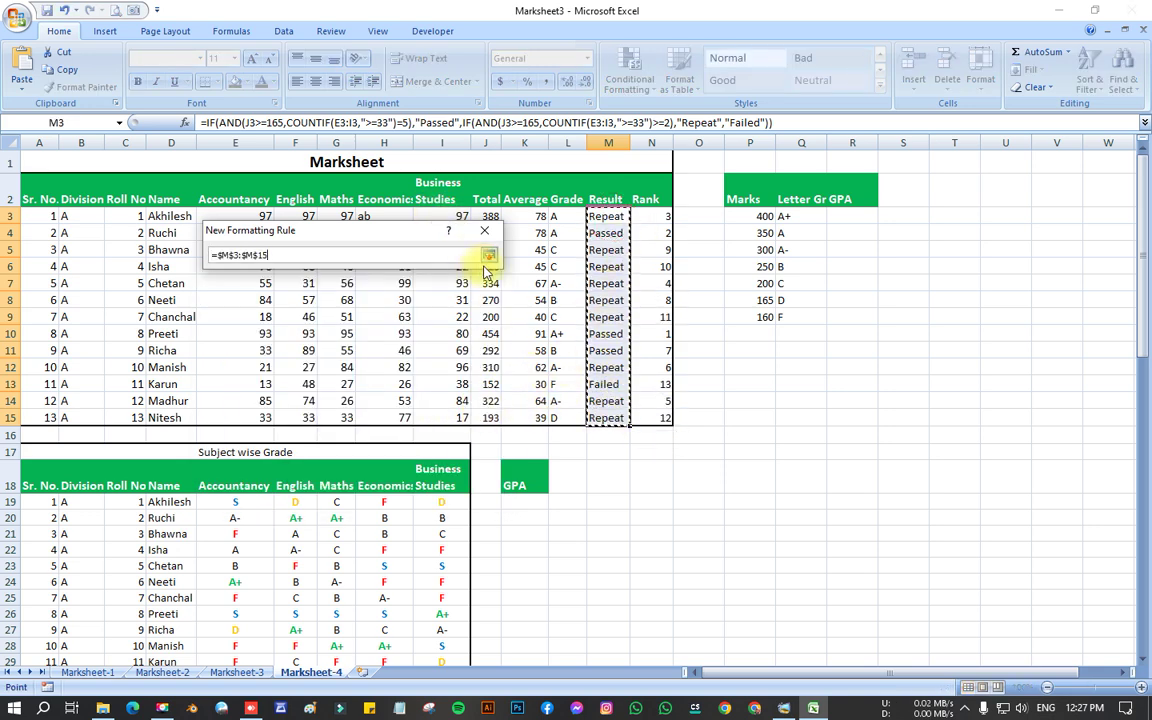
pyautogui.click(489, 259)
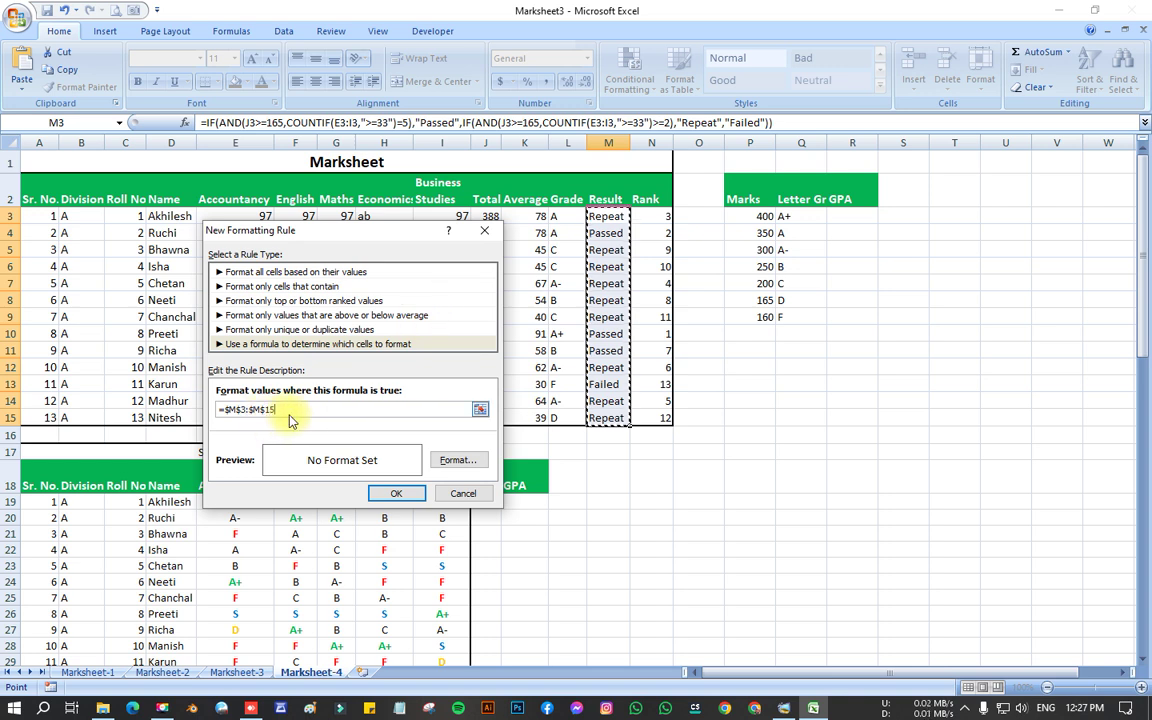
pyautogui.write('="Passed')
# - Format the Passed rule with a bold dark green font and add the rule to the Result cells
pyautogui.click(457, 463)
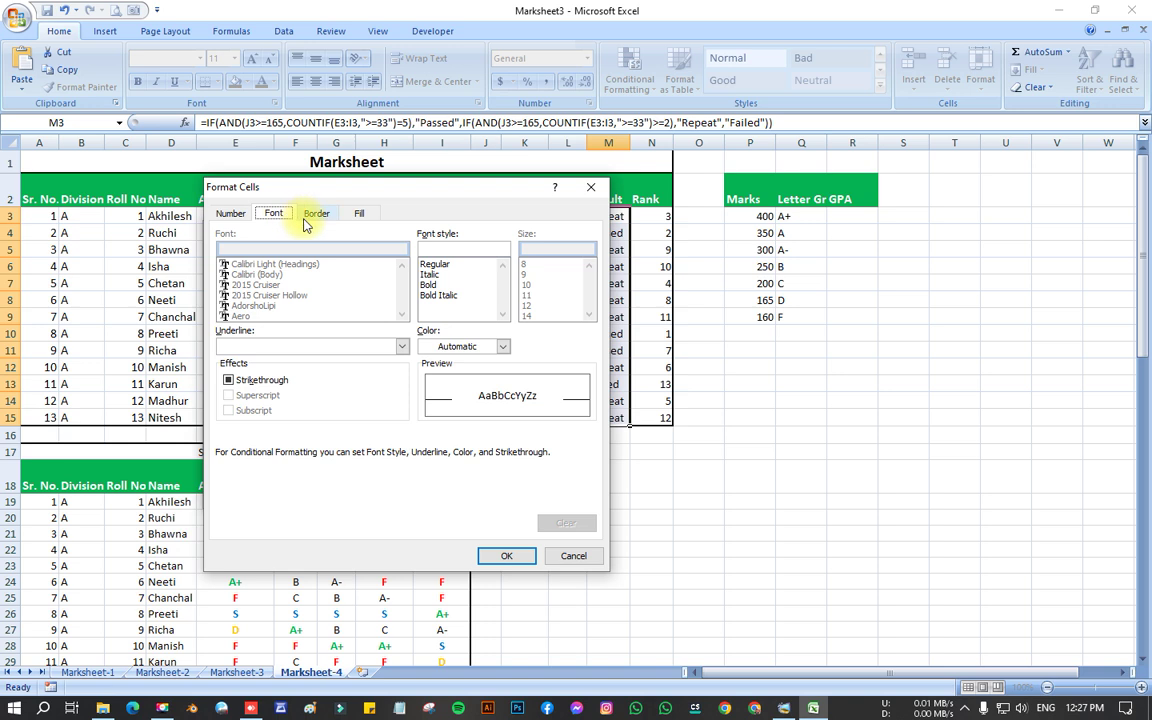
pyautogui.click(502, 346)
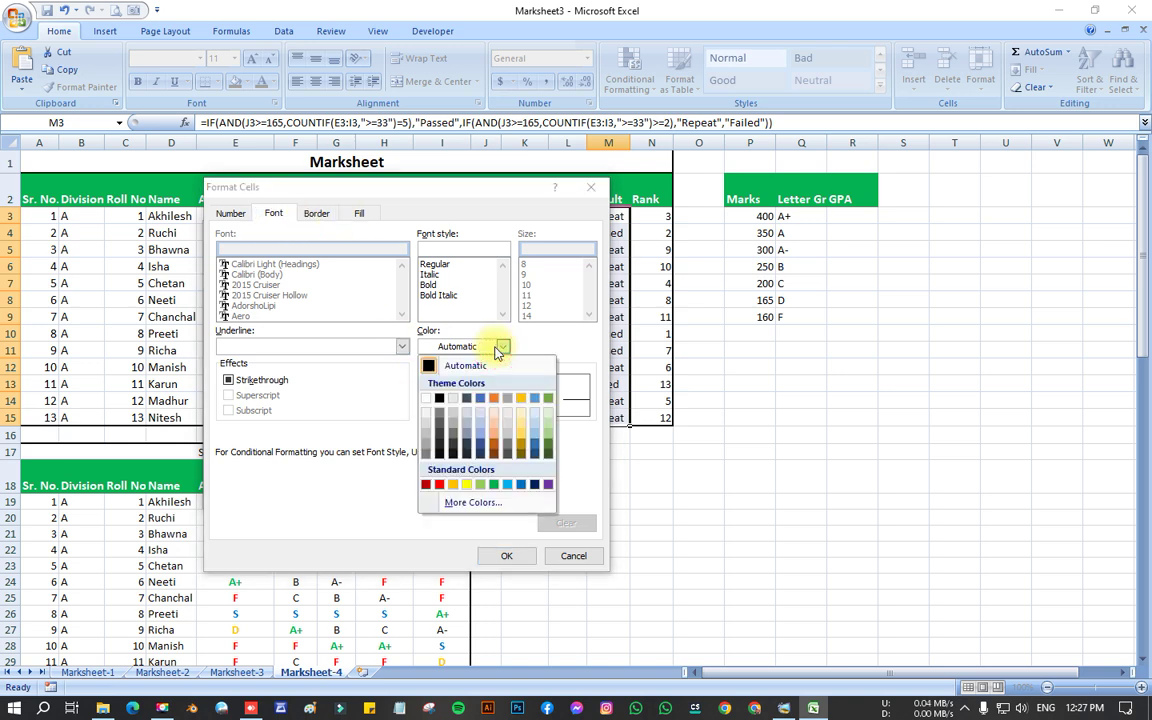
pyautogui.click(548, 452)
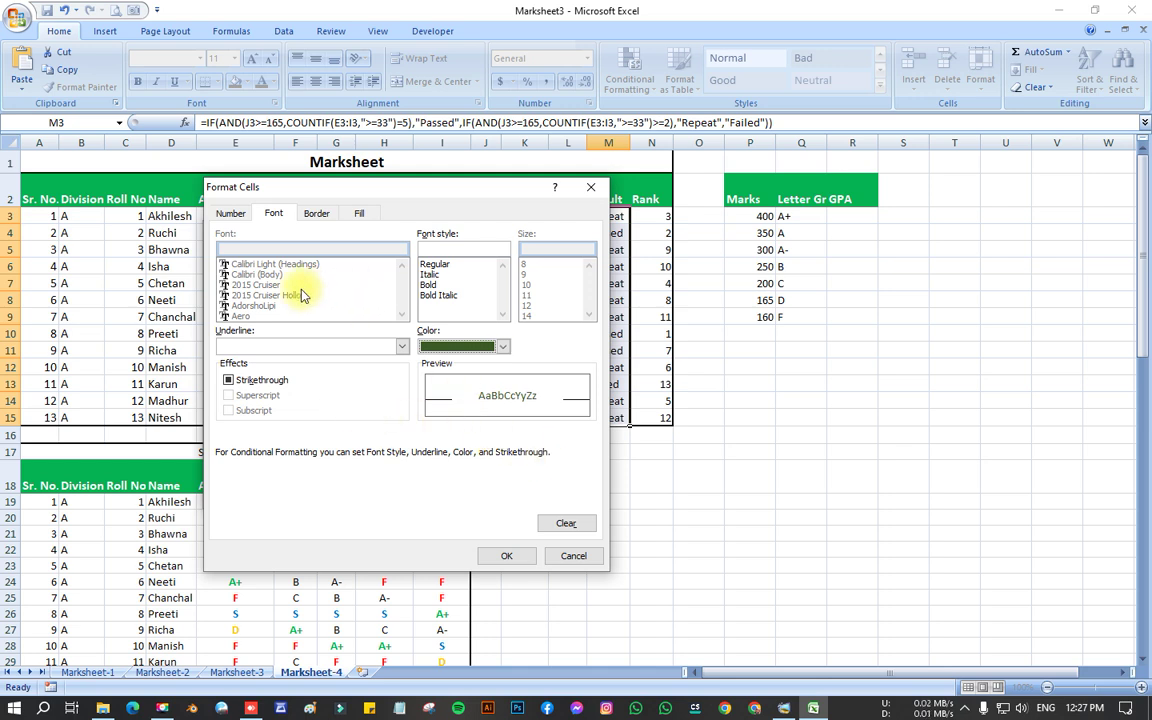
pyautogui.click(433, 286)
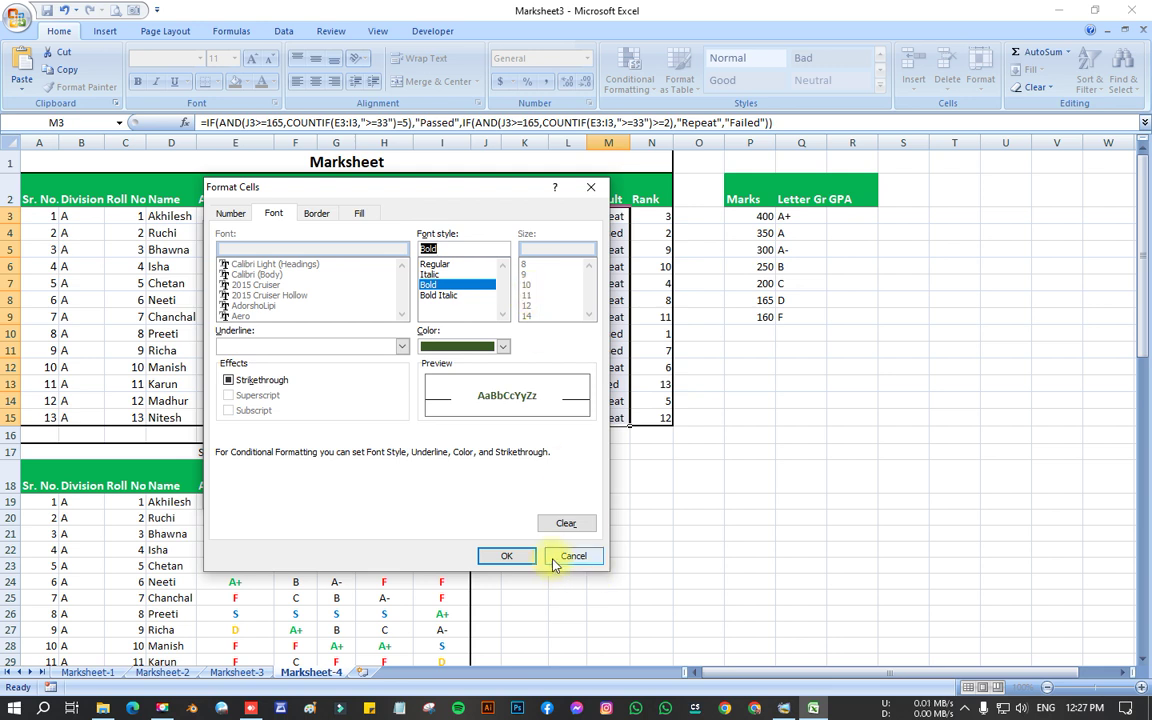
pyautogui.click(318, 214)
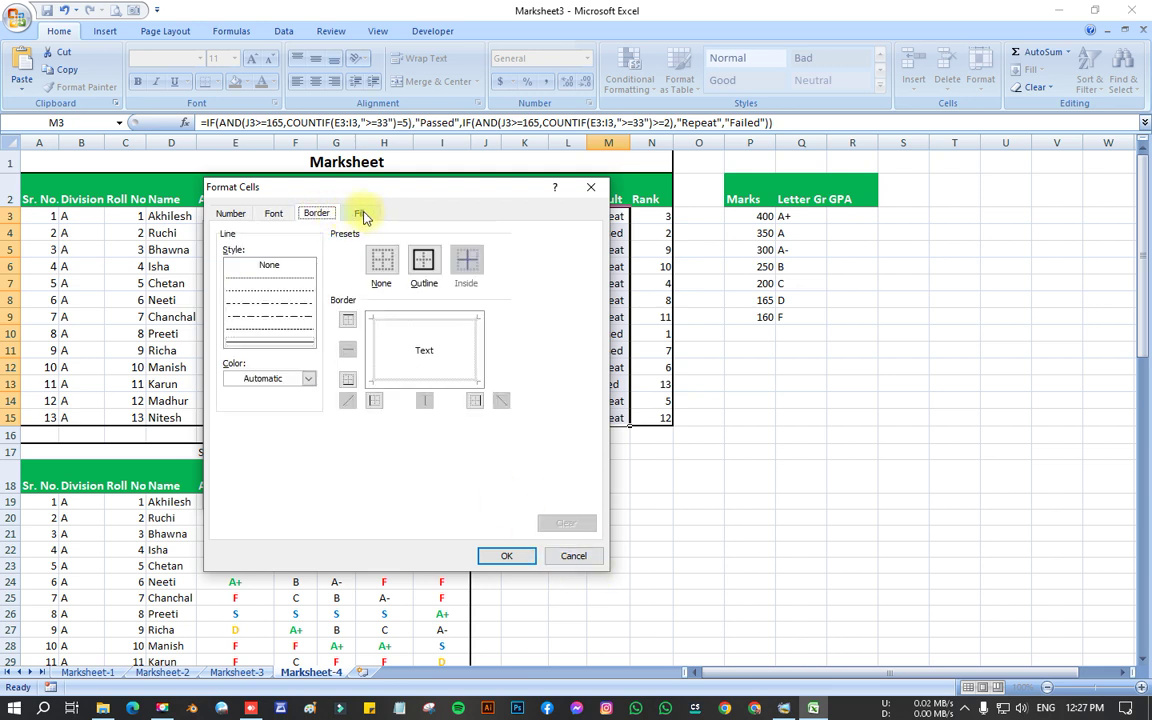
pyautogui.click(358, 215)
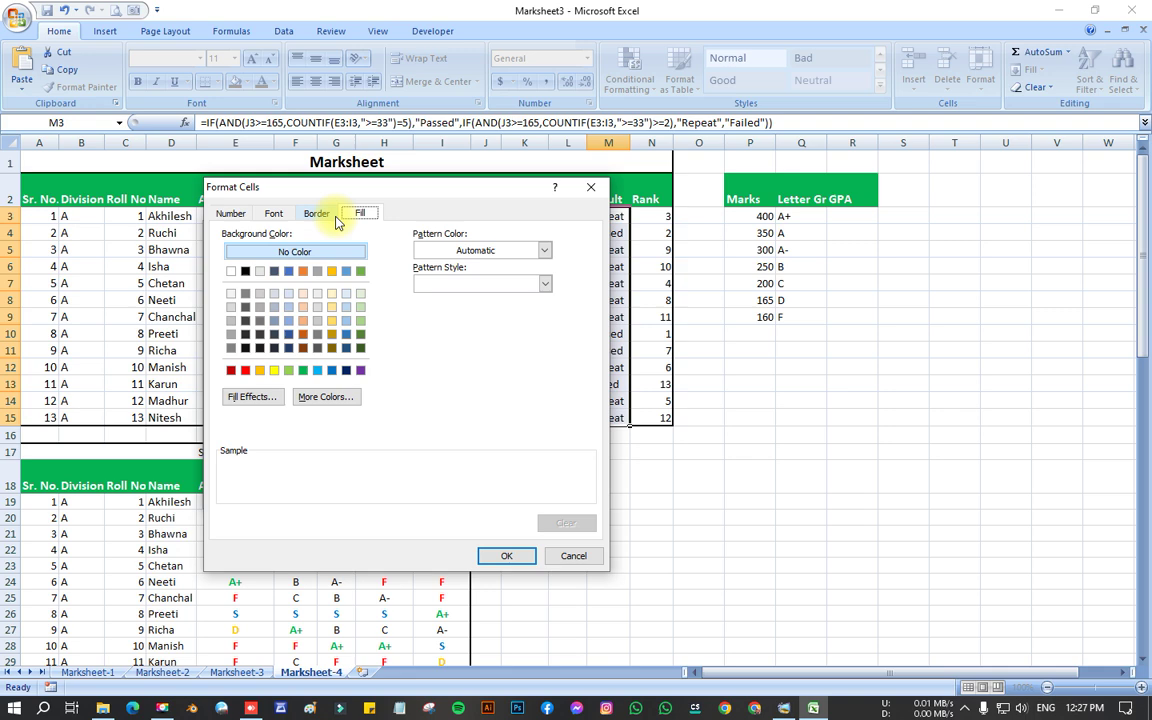
pyautogui.click(318, 216)
pyautogui.click(274, 215)
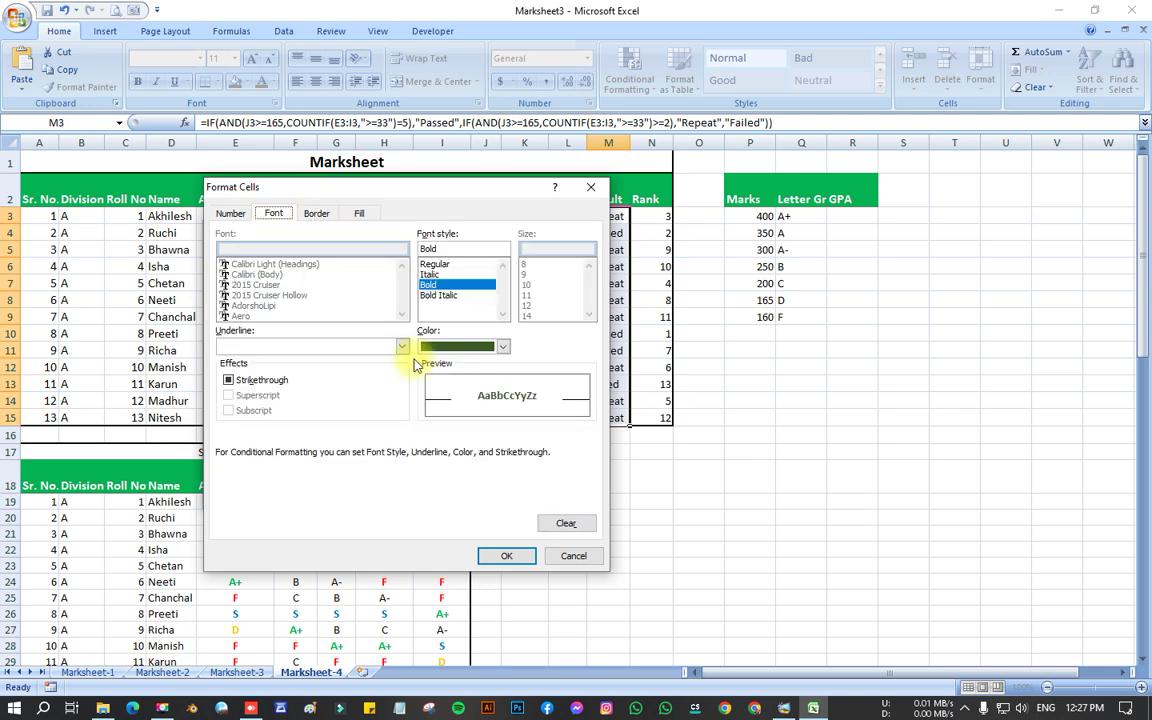
pyautogui.click(506, 555)
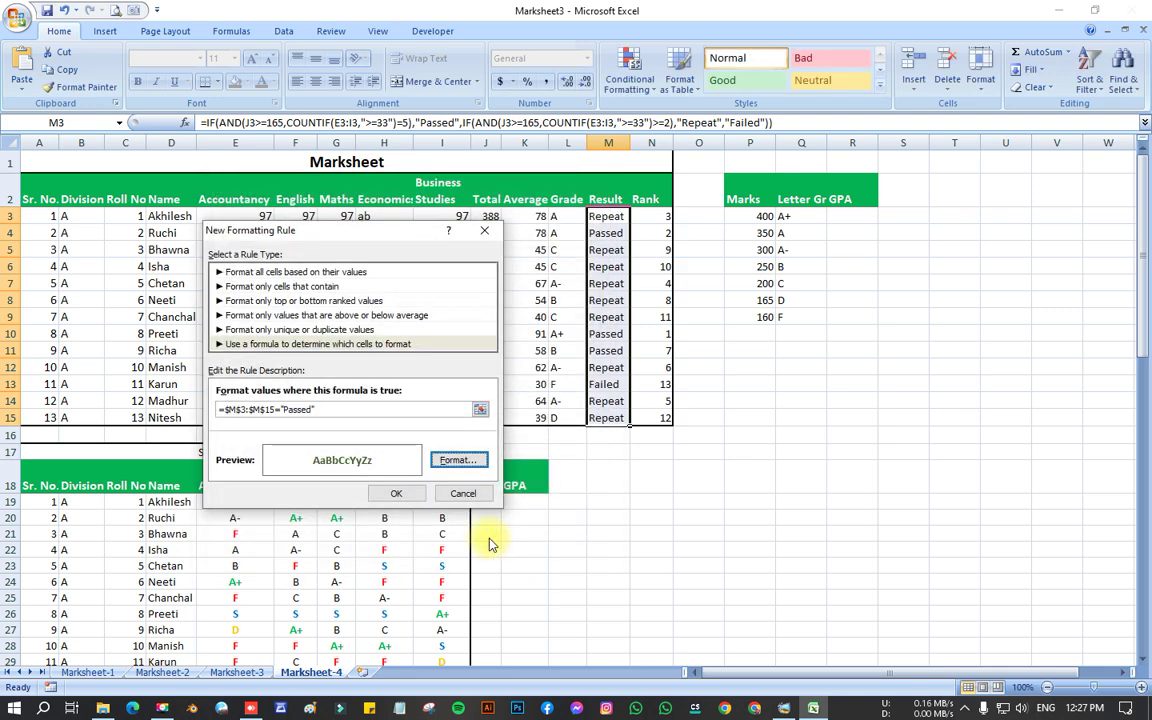
pyautogui.click(389, 491)
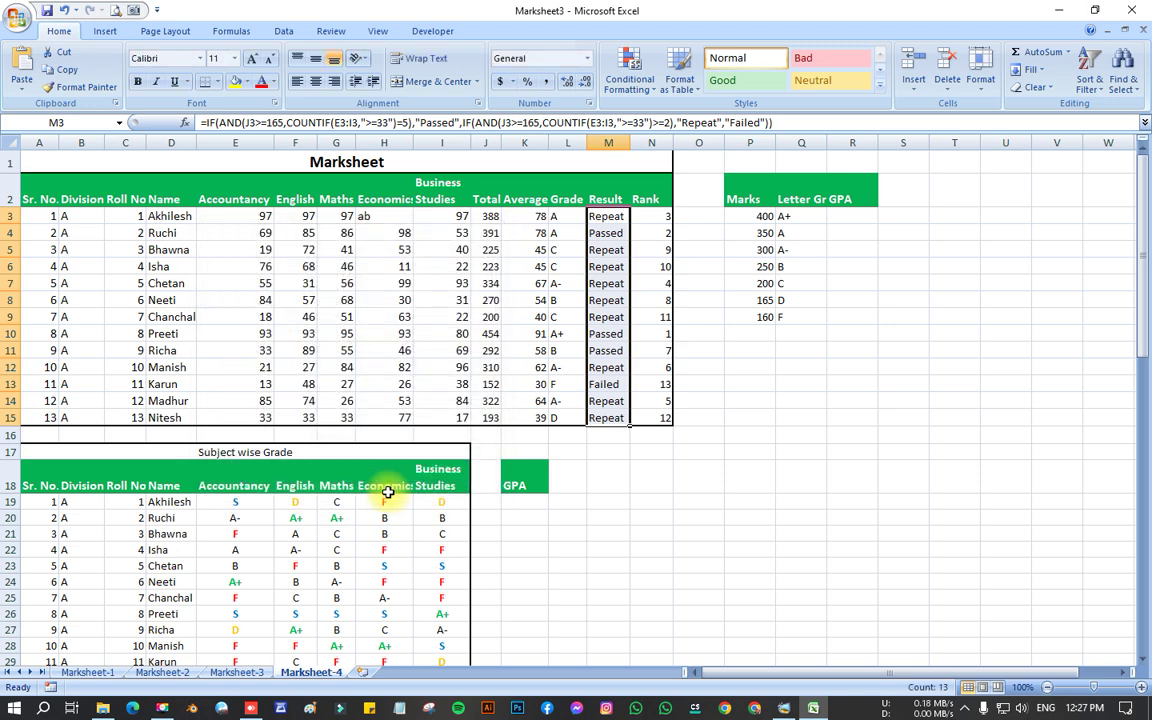
# - Check the Result cells M8 and M5, and open the conditional formatting rules of M3:M15 with the Passed rule selected
pyautogui.click(609, 299)
pyautogui.click(612, 250)
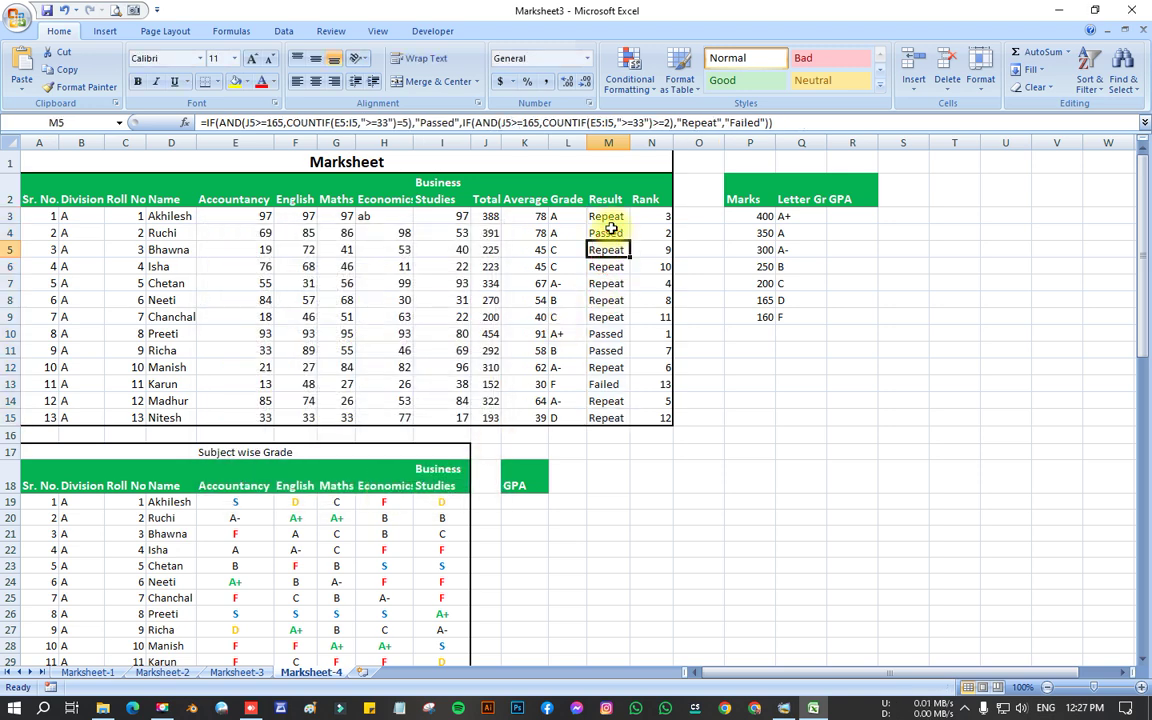
pyautogui.moveTo(607, 218); pyautogui.dragTo(607, 415)
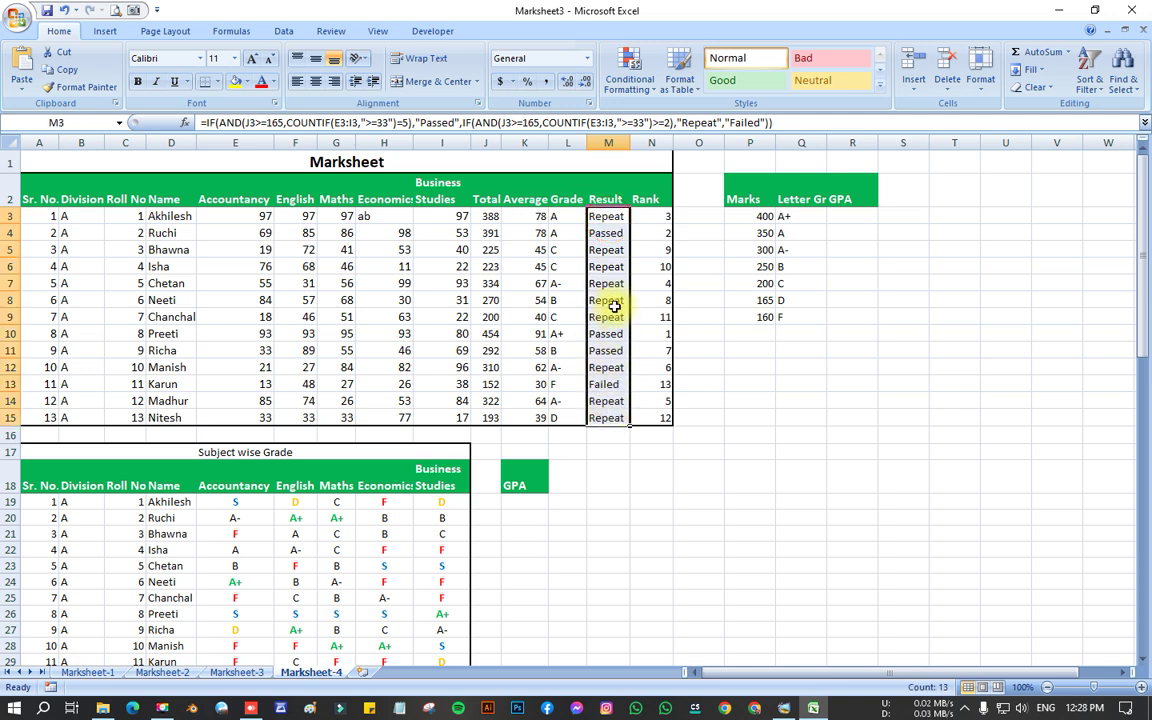
pyautogui.click(637, 100)
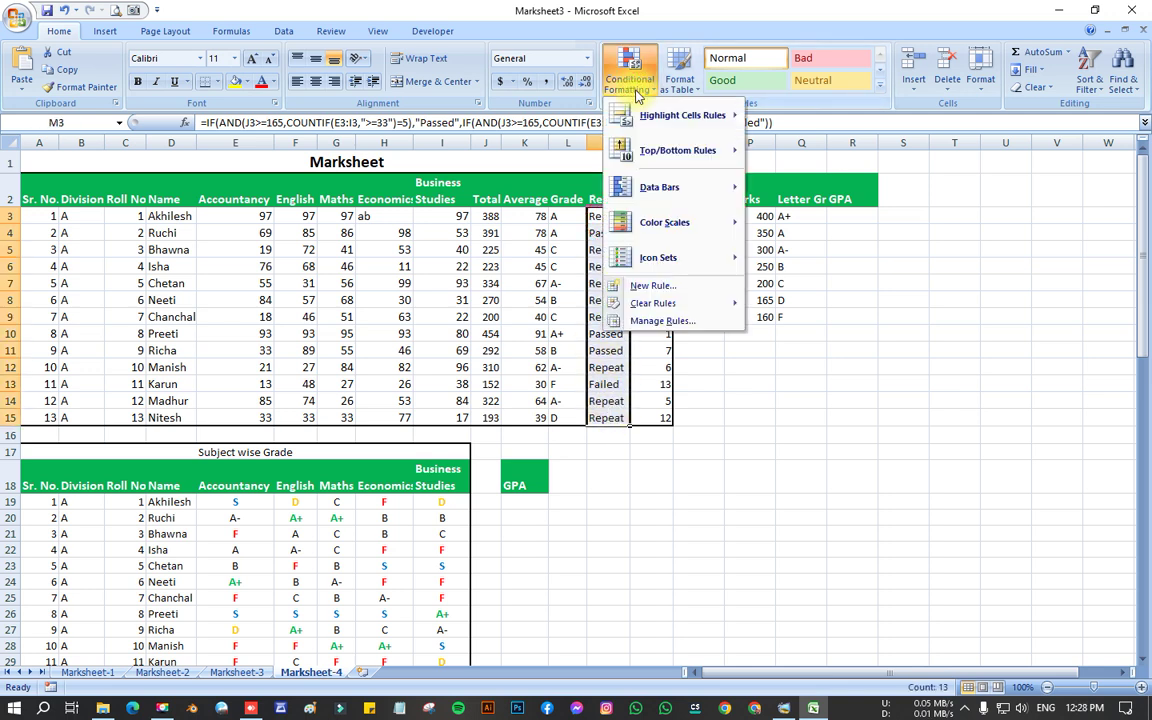
pyautogui.click(656, 322)
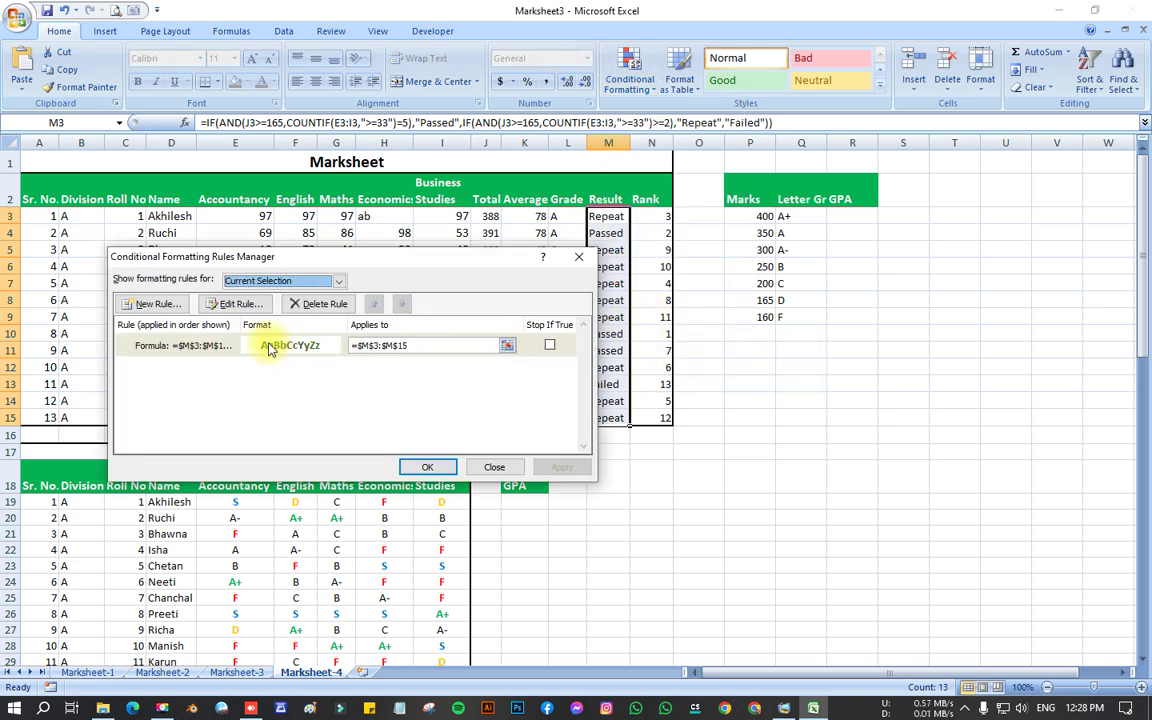
pyautogui.click(208, 352)
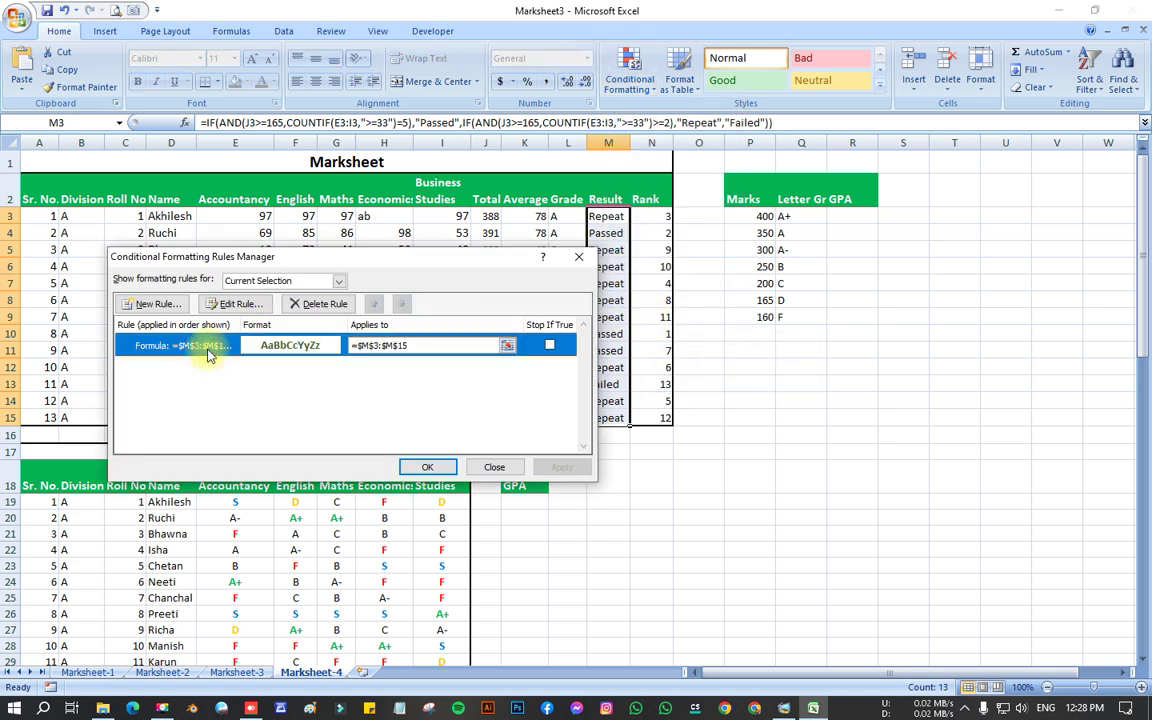
# - Try Stop If True on the Passed rule, applying it once switched on and once switched off
pyautogui.click(549, 345)
pyautogui.click(564, 470)
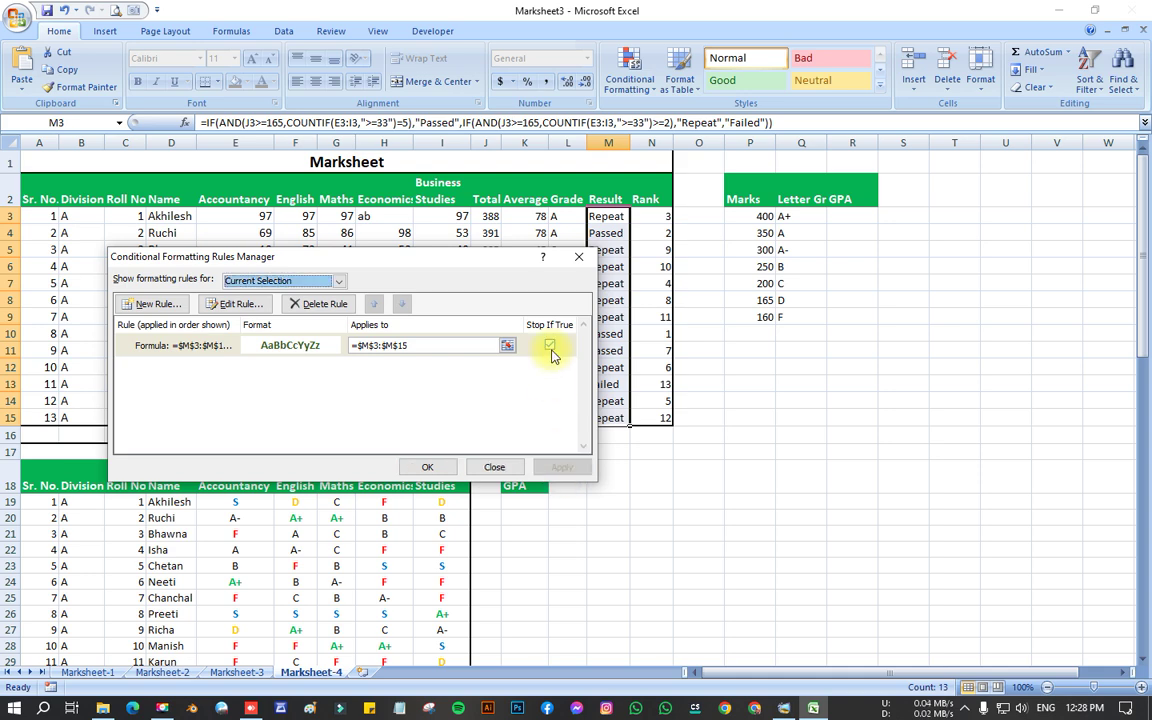
pyautogui.click(550, 346)
pyautogui.click(562, 469)
# - Change the Passed rule's formula to relative references, =M3:M15="Passed", and apply the edited rule to M3:M15
pyautogui.doubleClick(289, 345)
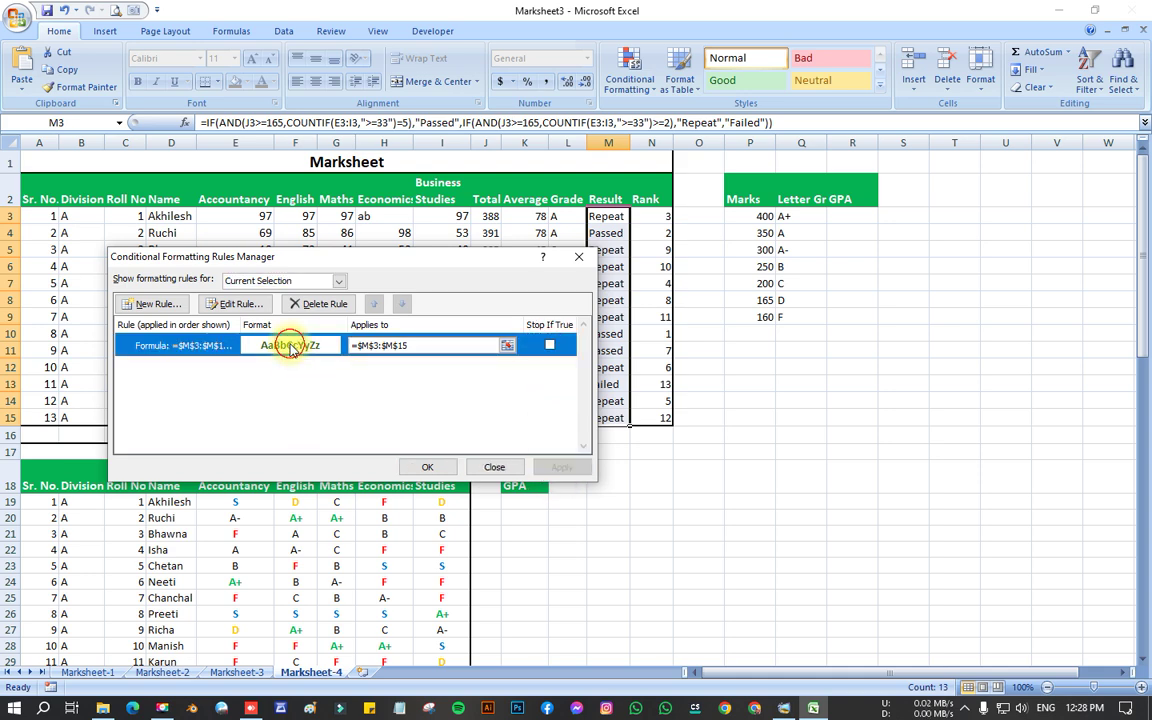
pyautogui.click(240, 409)
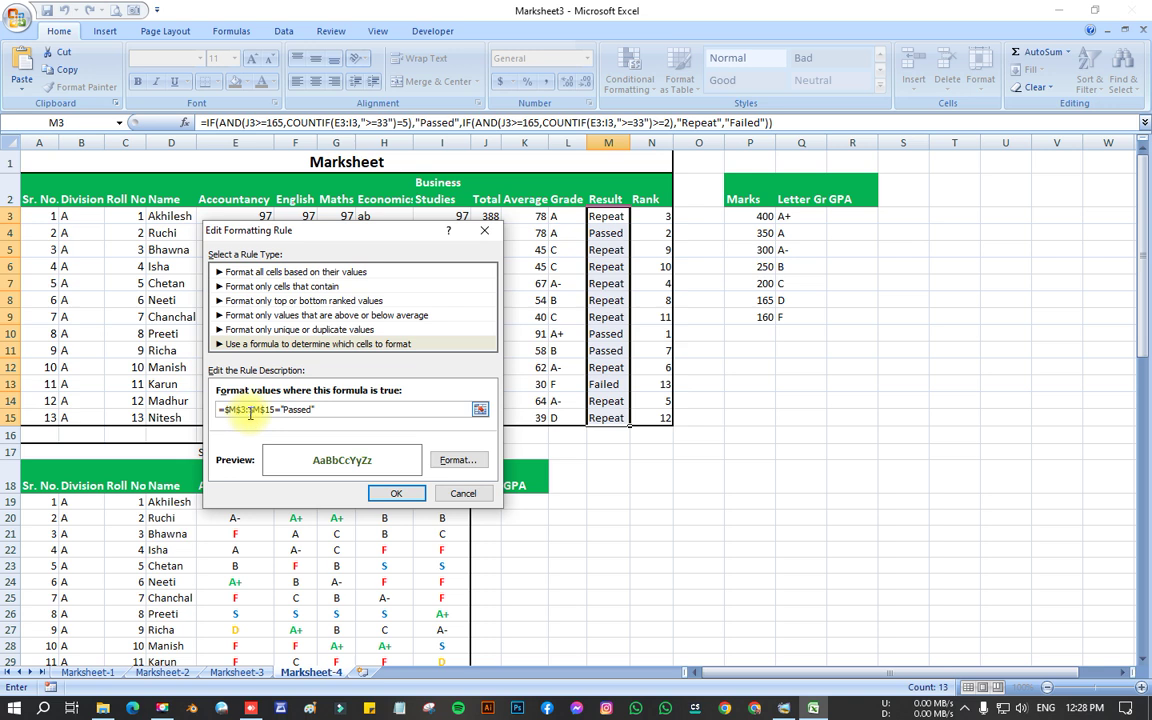
pyautogui.press('F4')
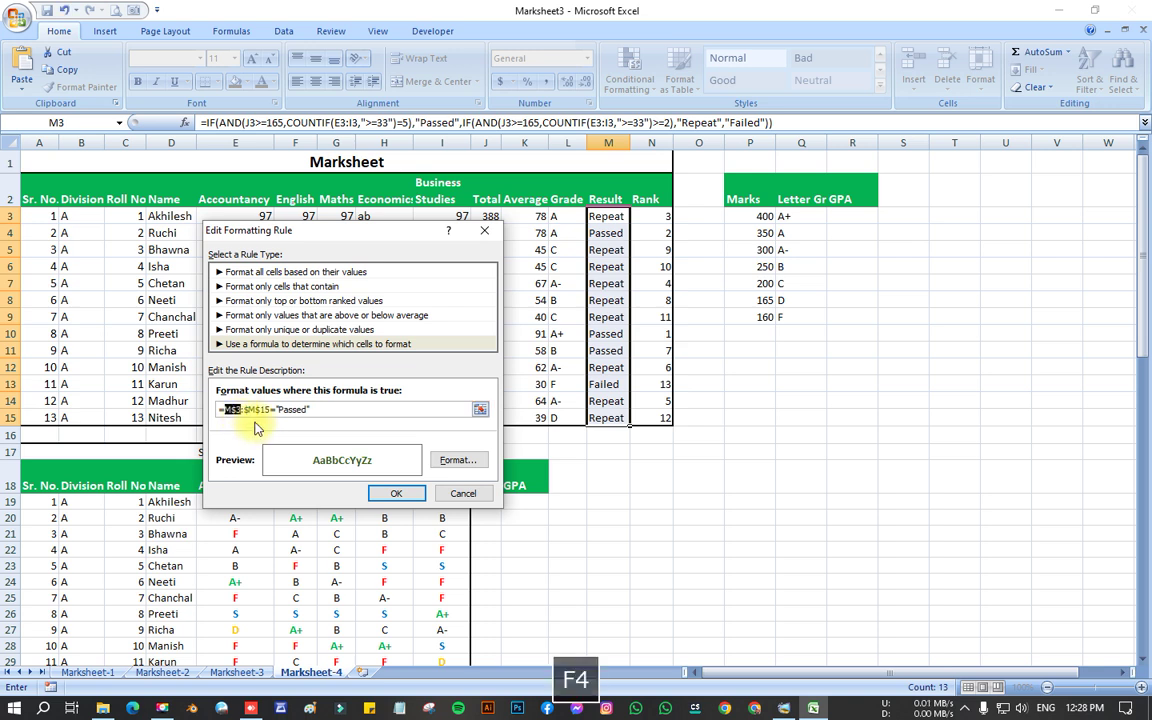
pyautogui.press('F4')
pyautogui.click(254, 410)
pyautogui.press('F4')
pyautogui.press('F4')
pyautogui.press('F4')
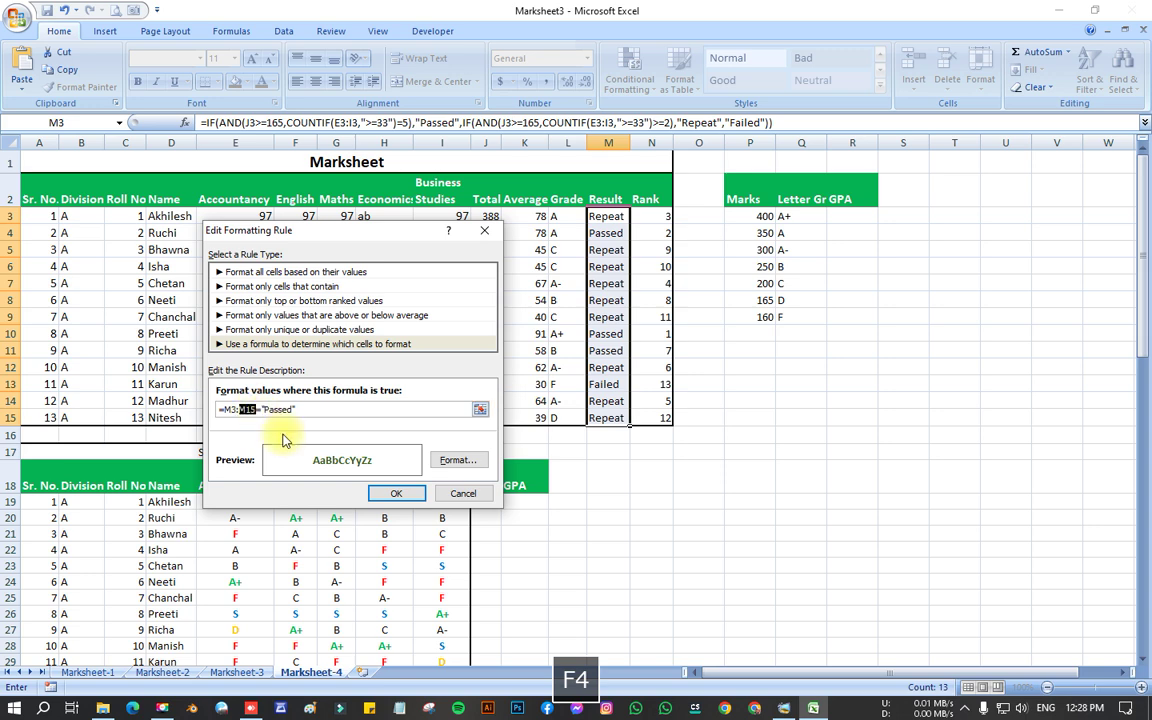
pyautogui.click(400, 493)
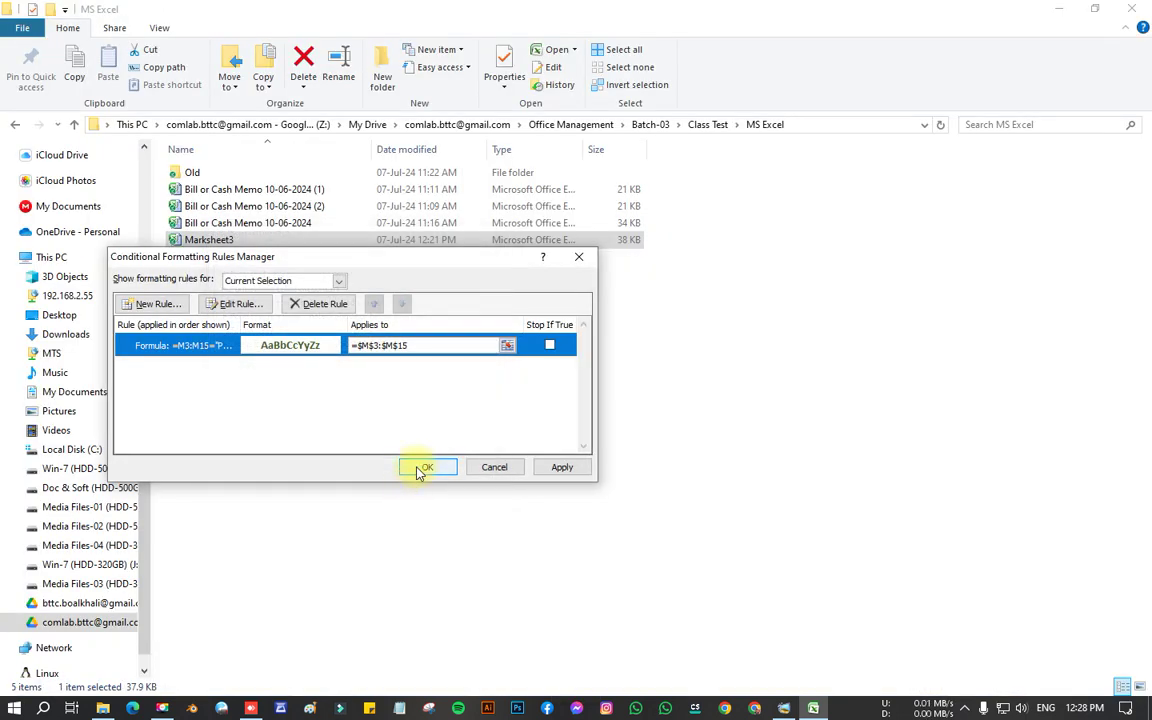
pyautogui.click(413, 467)
# - Check the formatting of the Passed results in M10 and M11
pyautogui.click(697, 514)
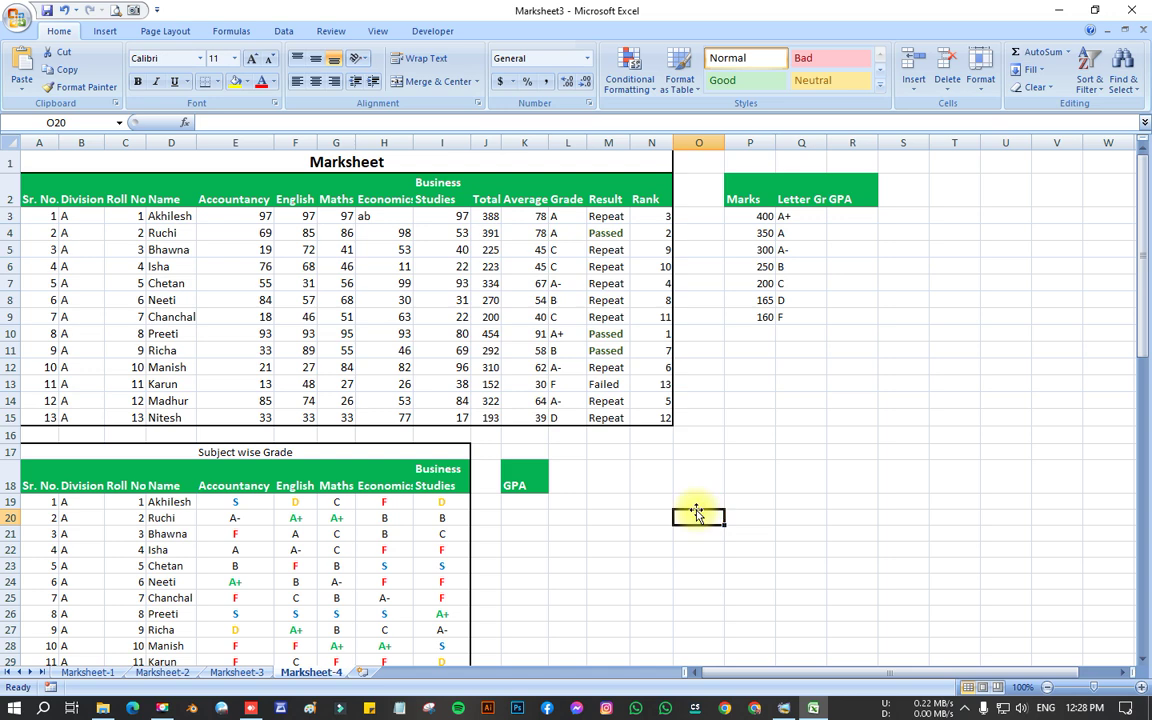
pyautogui.click(604, 336)
pyautogui.click(602, 353)
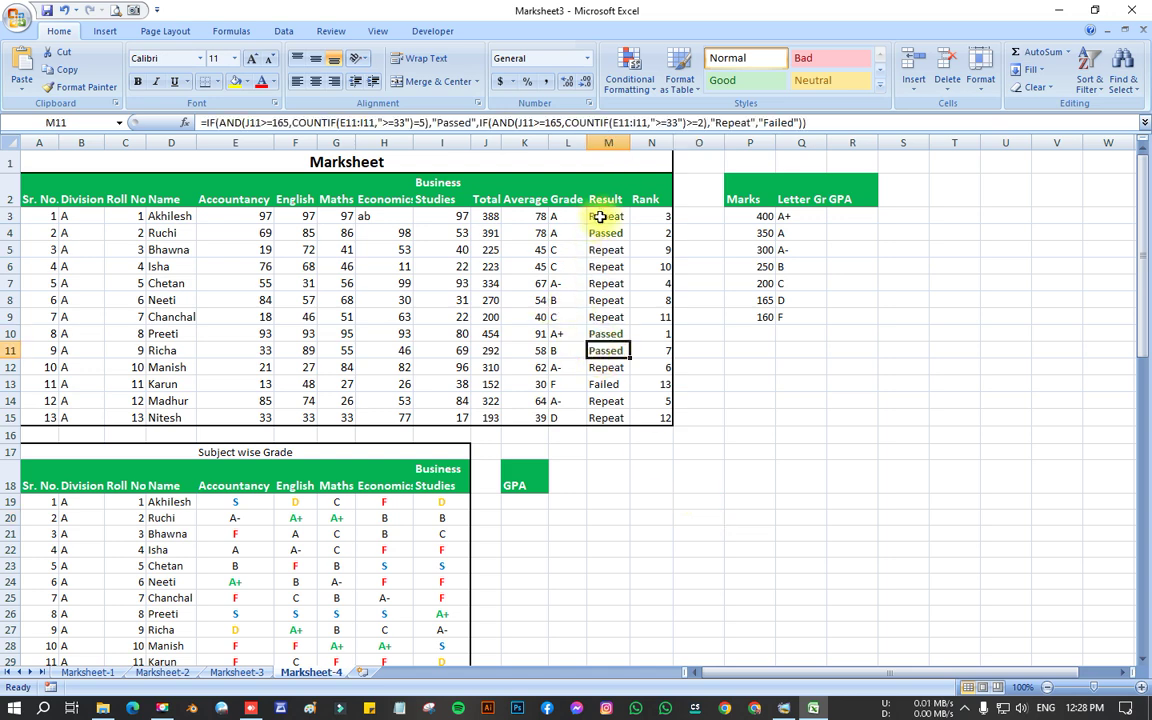
pyautogui.moveTo(607, 216); pyautogui.dragTo(607, 416)
pyautogui.click(607, 300)
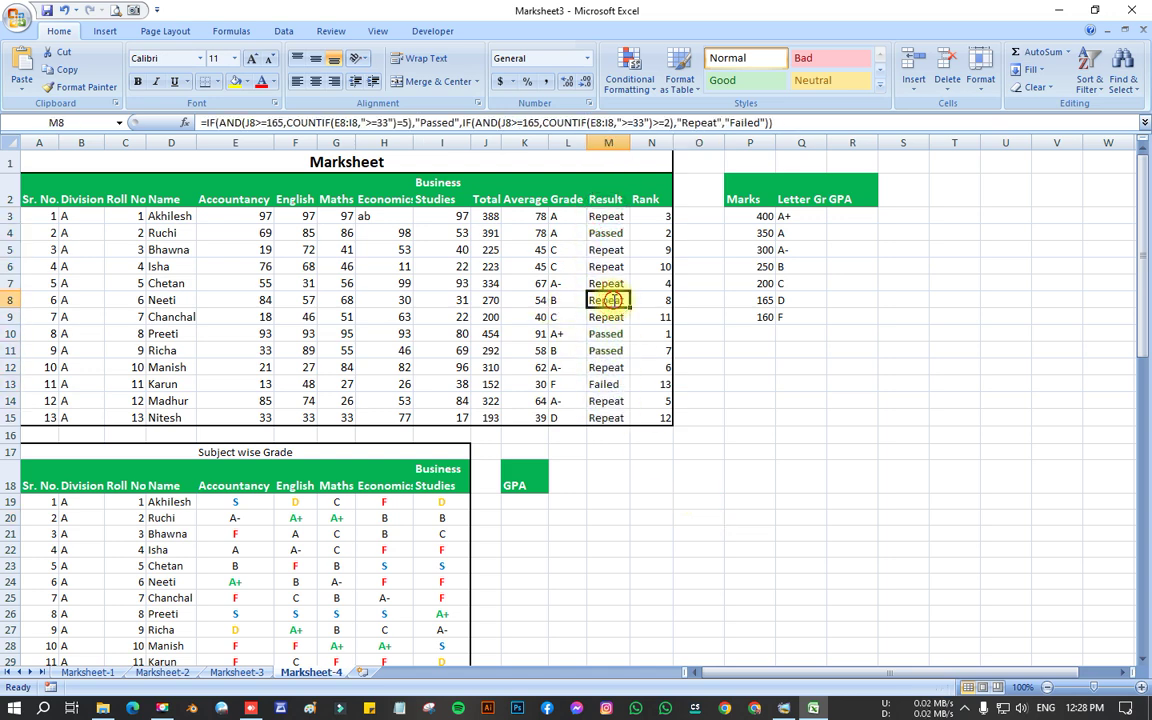
pyautogui.doubleClick(607, 300)
pyautogui.press('Escape')
# - Change the font colour of the Passed formatting rule for M3:M15 to the standard green and apply the edited rule
pyautogui.moveTo(604, 217); pyautogui.dragTo(622, 419)
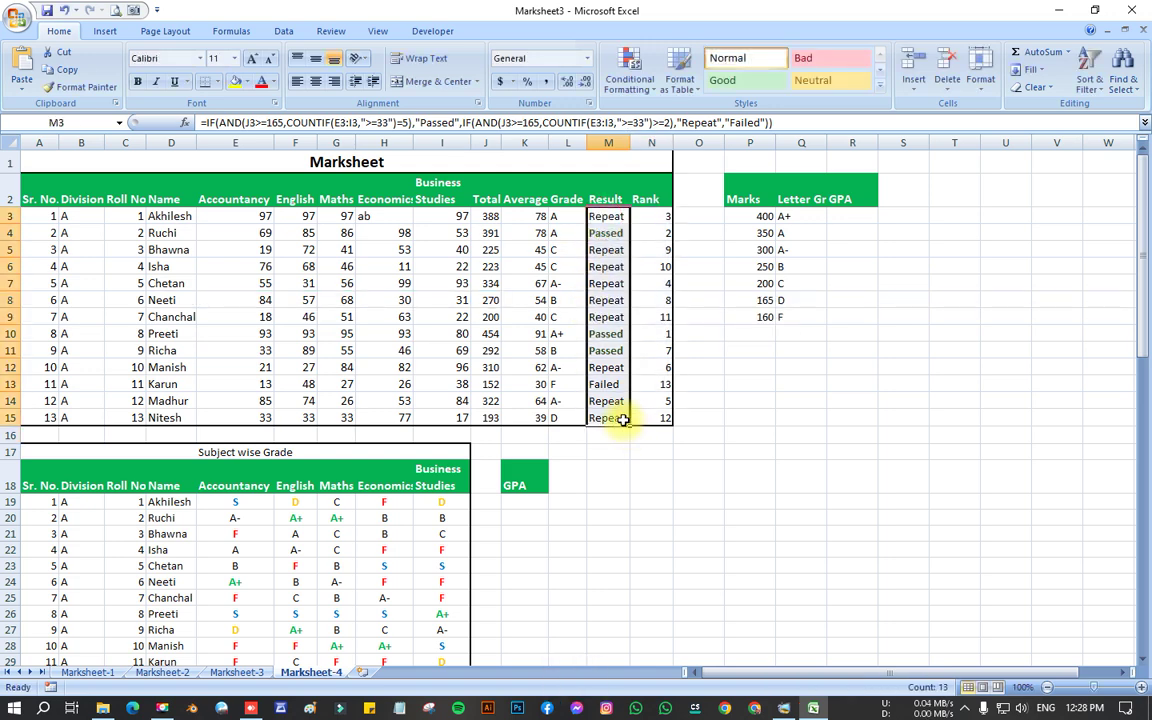
pyautogui.click(628, 78)
pyautogui.click(648, 322)
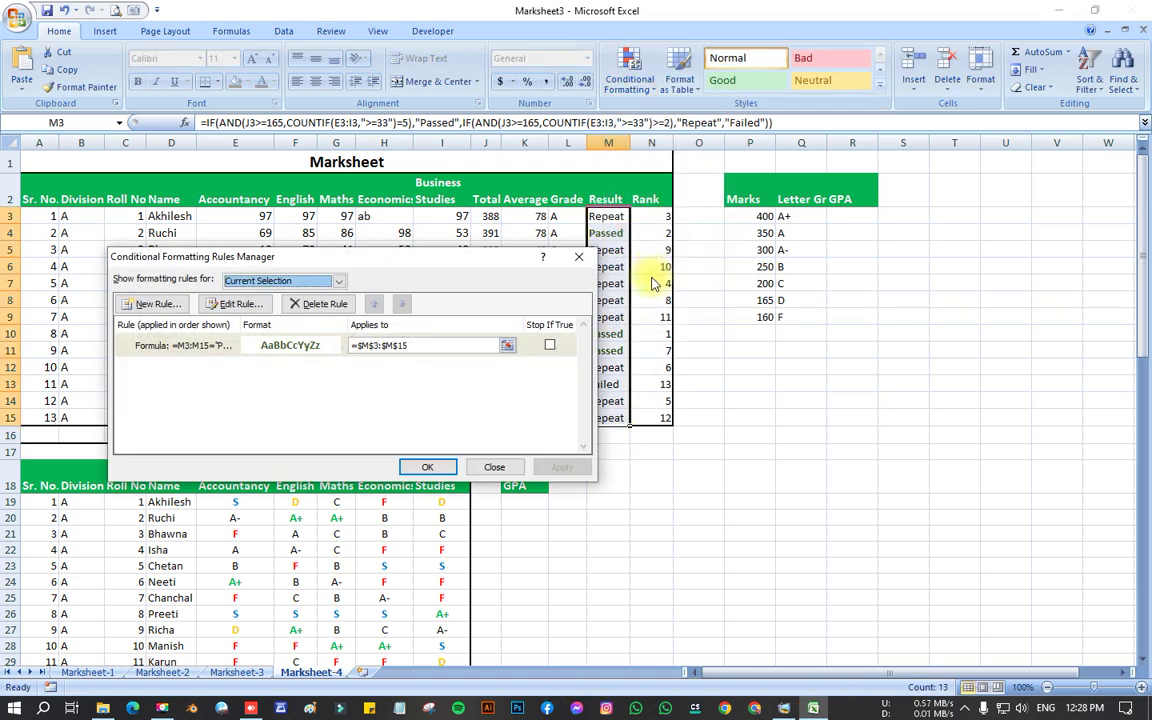
pyautogui.doubleClick(207, 346)
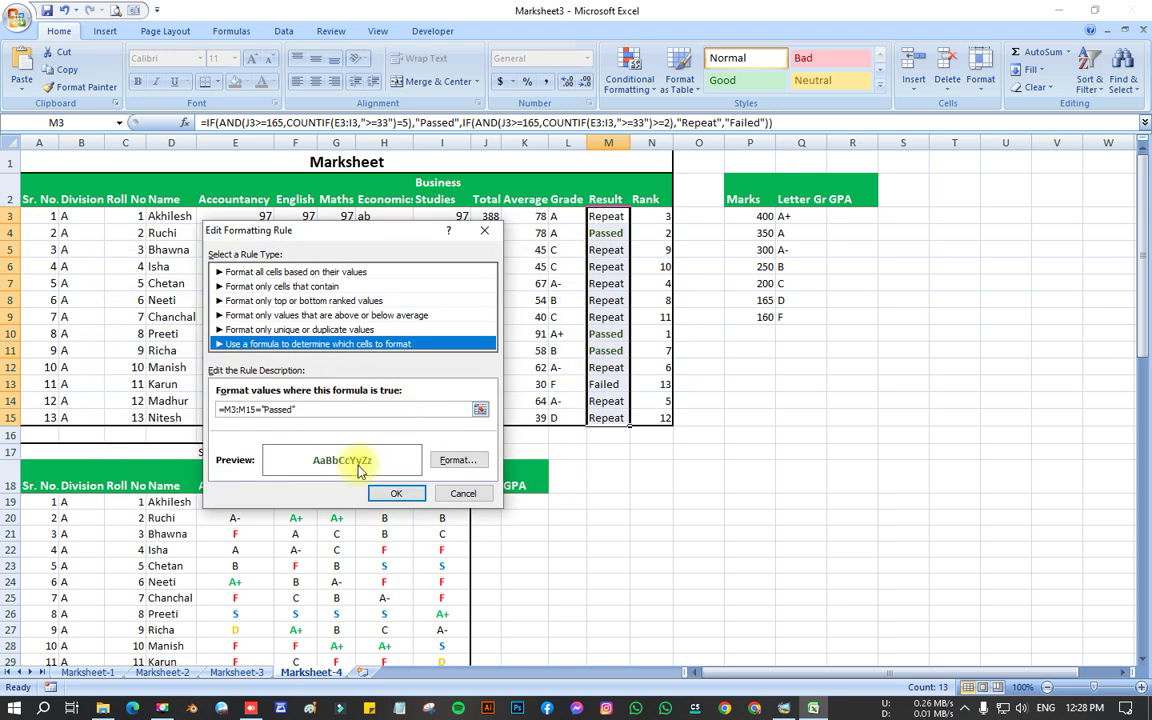
pyautogui.click(456, 460)
pyautogui.click(449, 328)
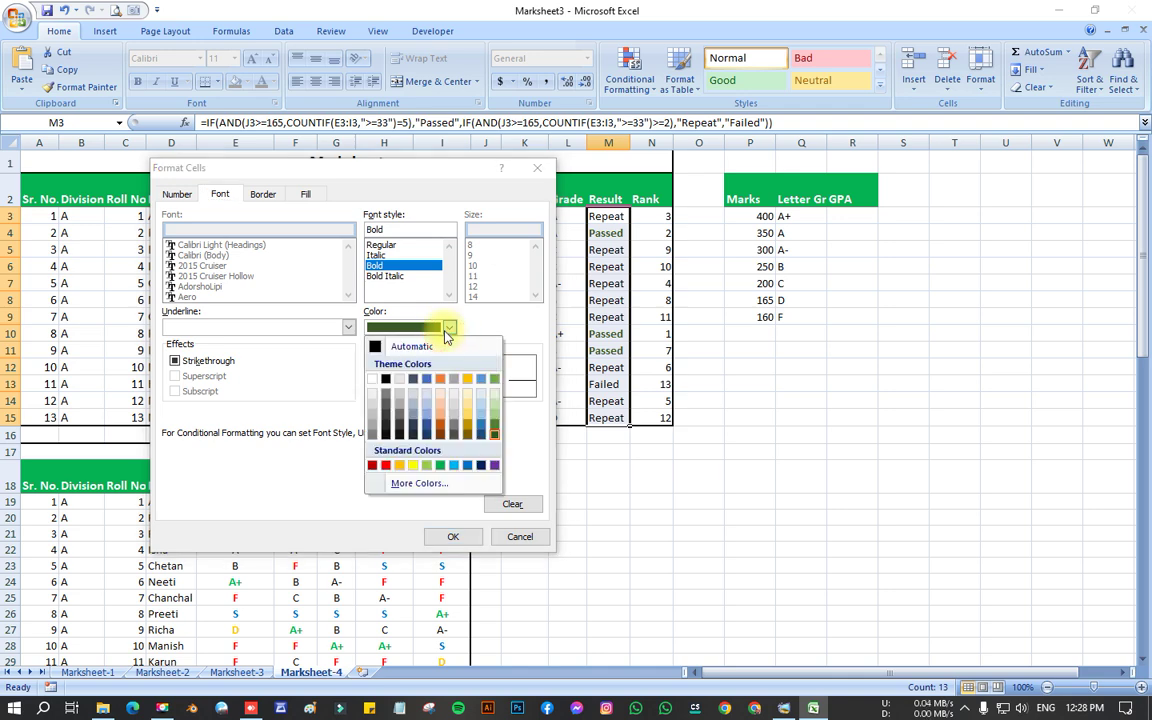
pyautogui.click(441, 466)
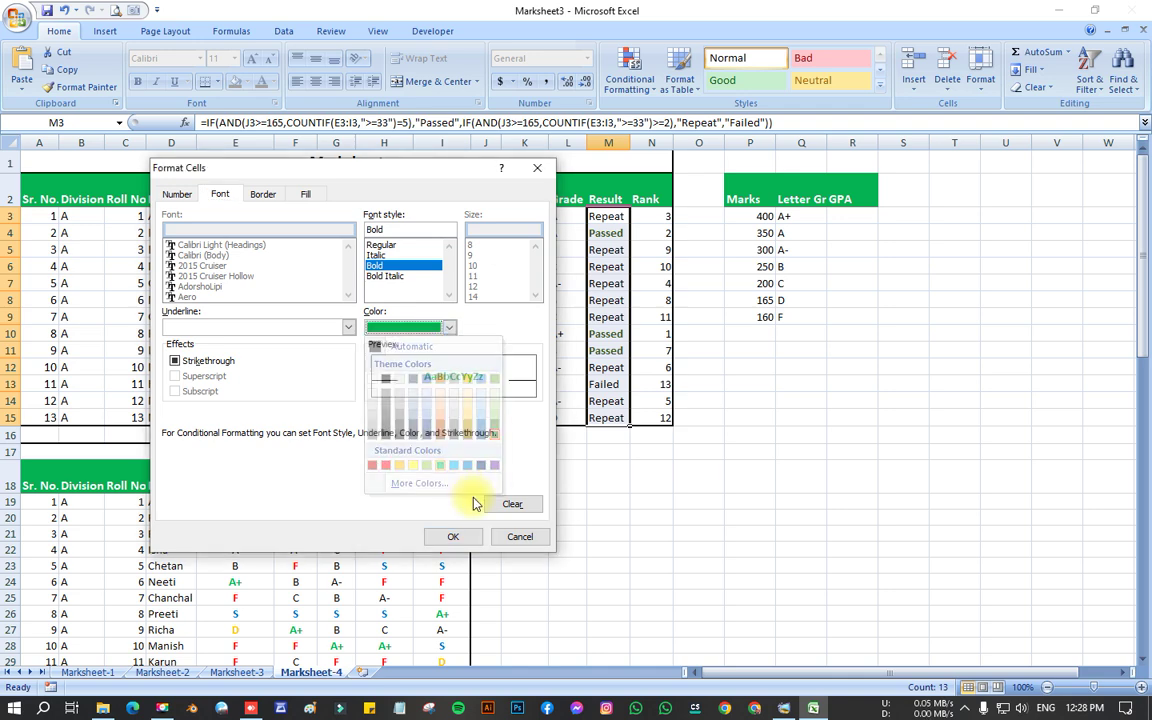
pyautogui.click(453, 537)
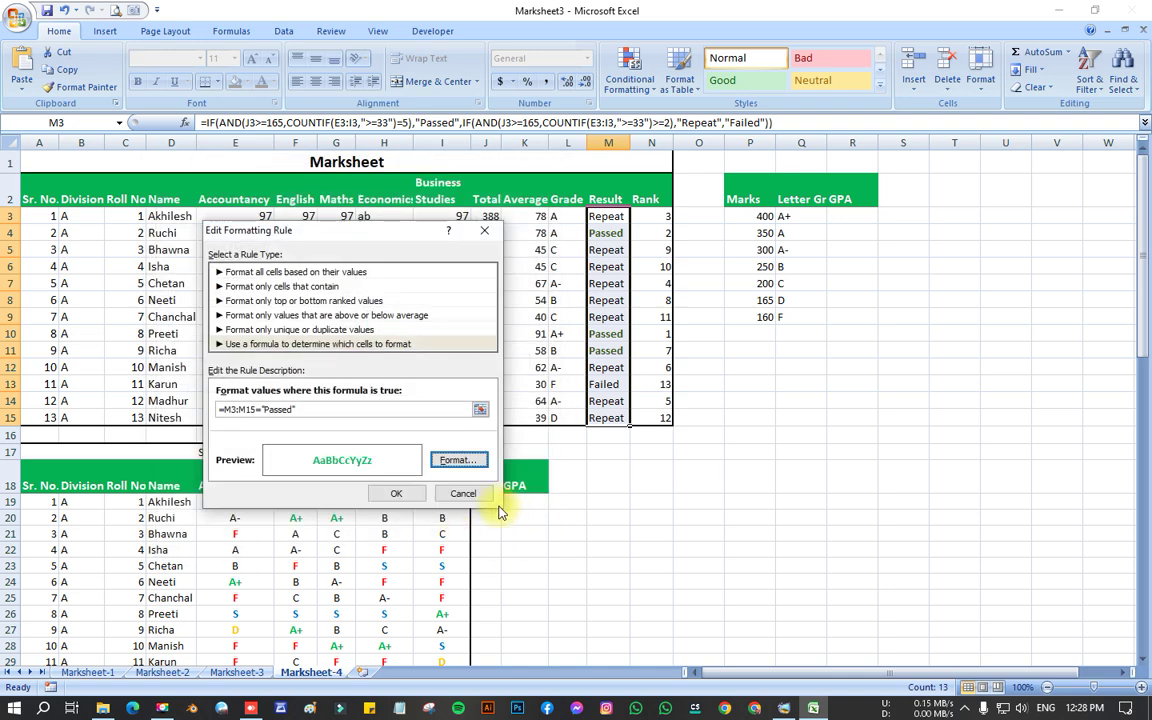
pyautogui.click(414, 490)
pyautogui.click(430, 466)
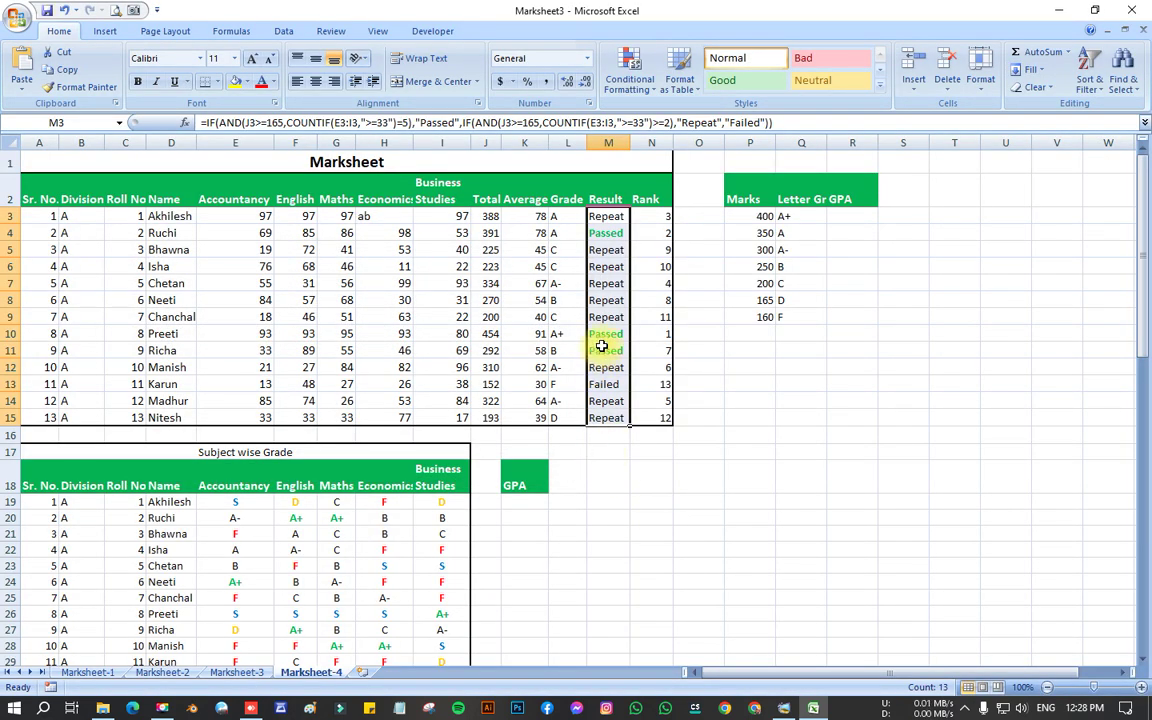
# - Start a new formula-based conditional formatting rule for M3:M15 with the formula =$M$3:$M$15="Repeat"
pyautogui.click(630, 75)
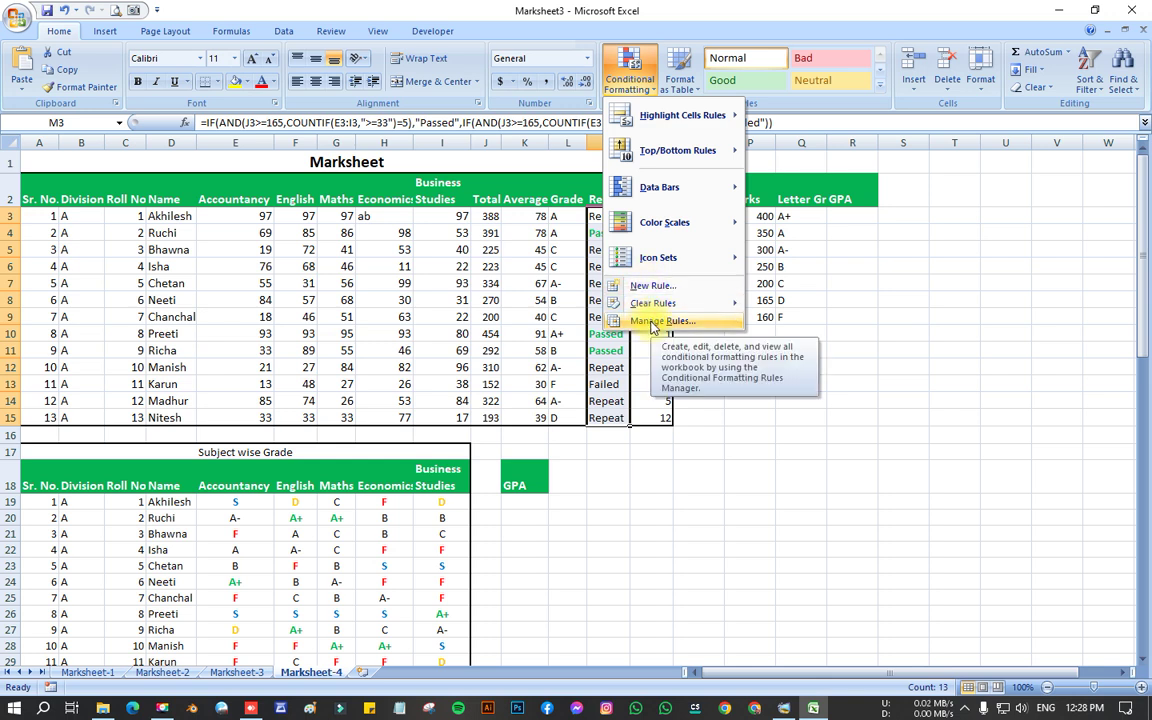
pyautogui.click(645, 287)
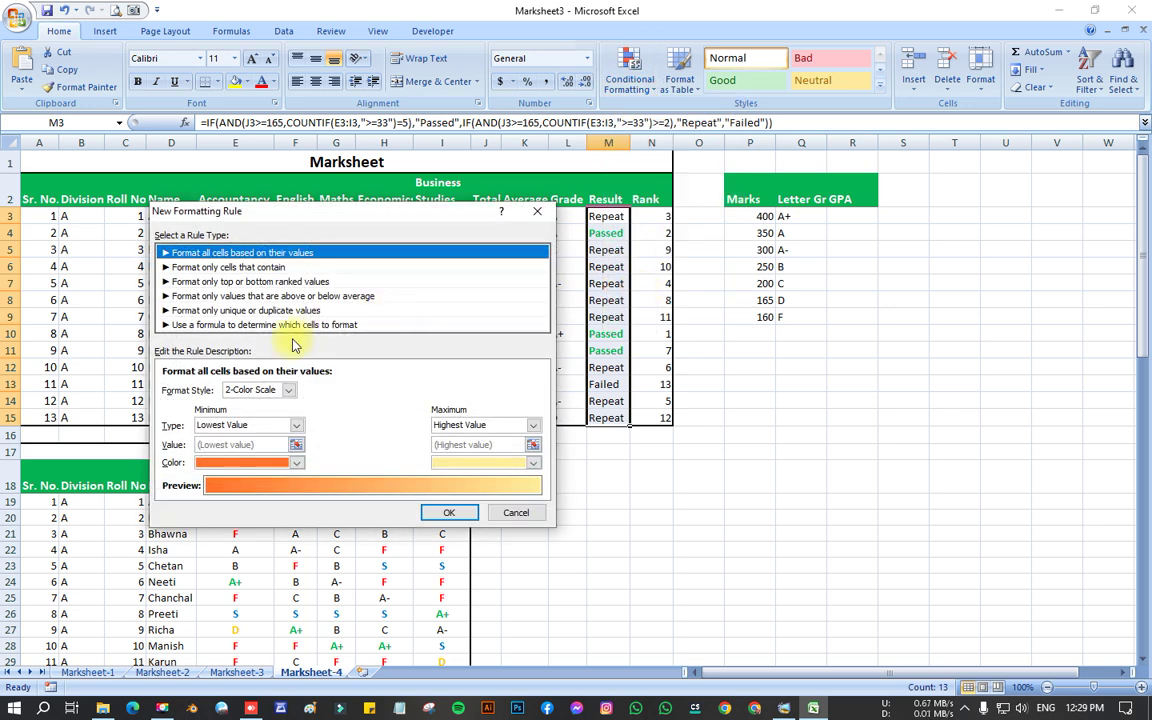
pyautogui.click(278, 326)
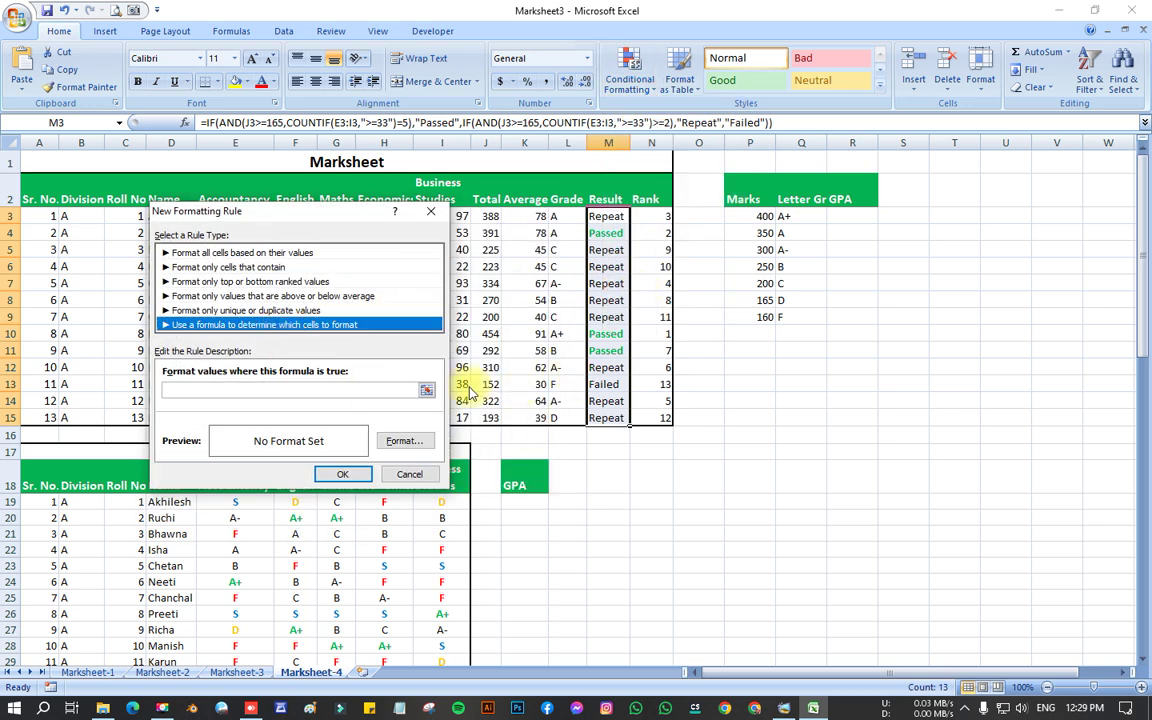
pyautogui.click(426, 389)
pyautogui.moveTo(614, 216); pyautogui.dragTo(609, 418)
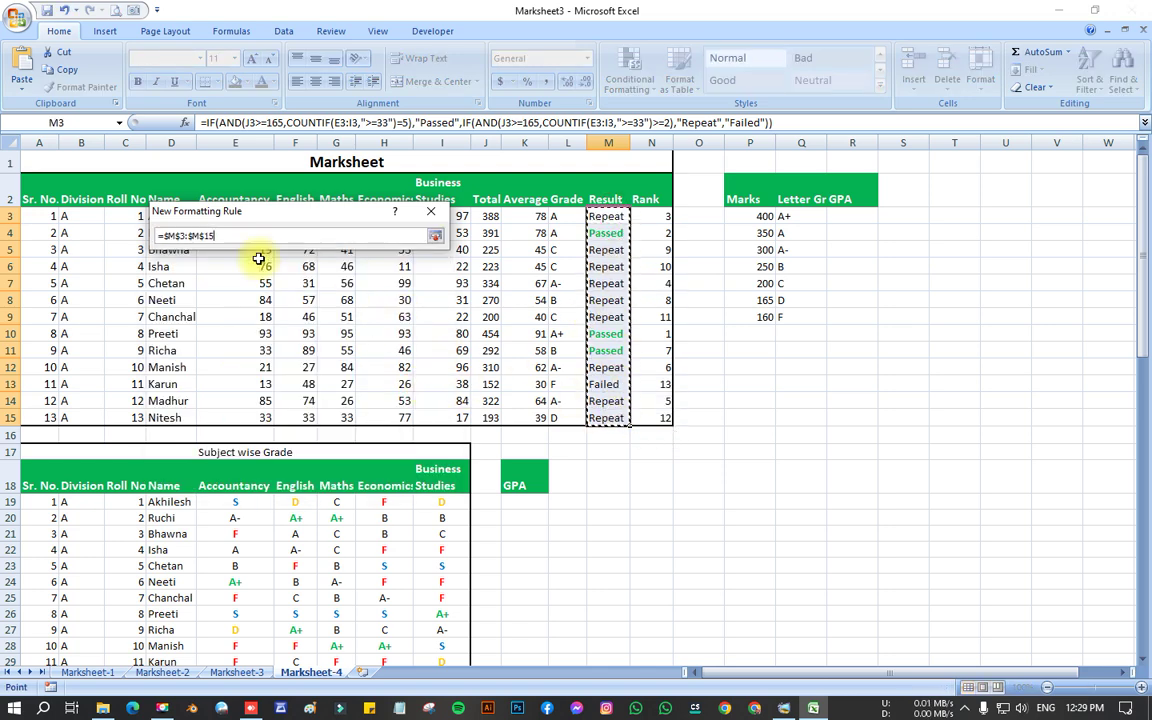
pyautogui.write('="Repeat')
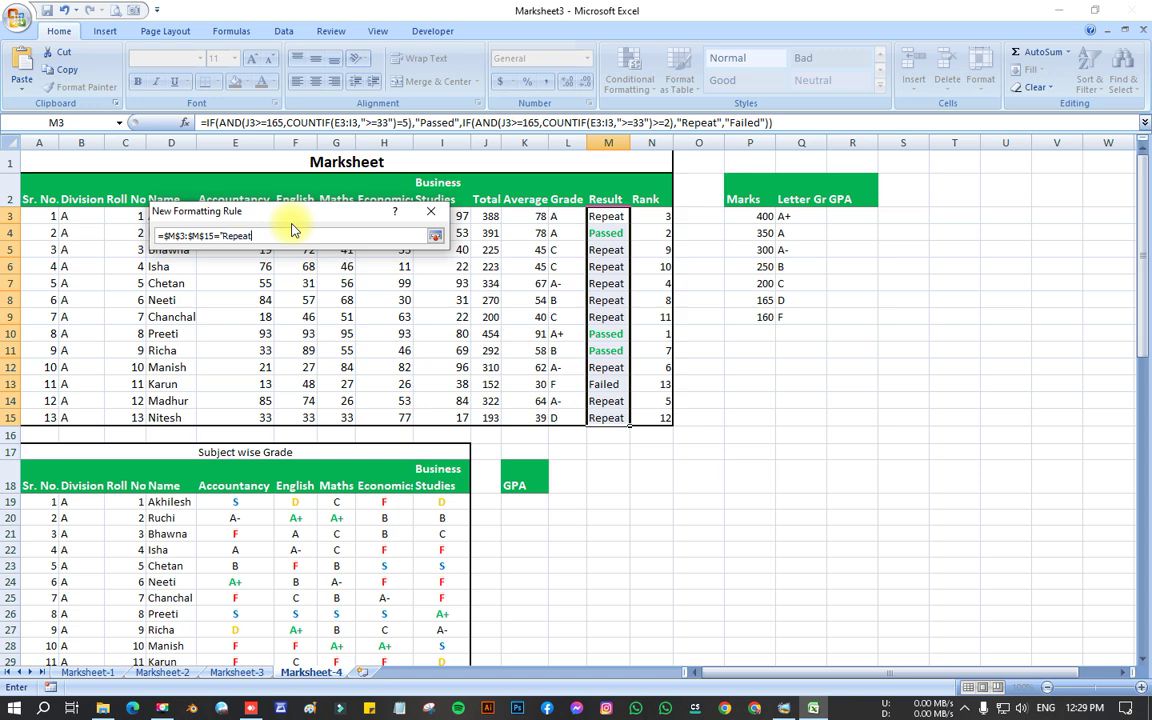
pyautogui.click(435, 236)
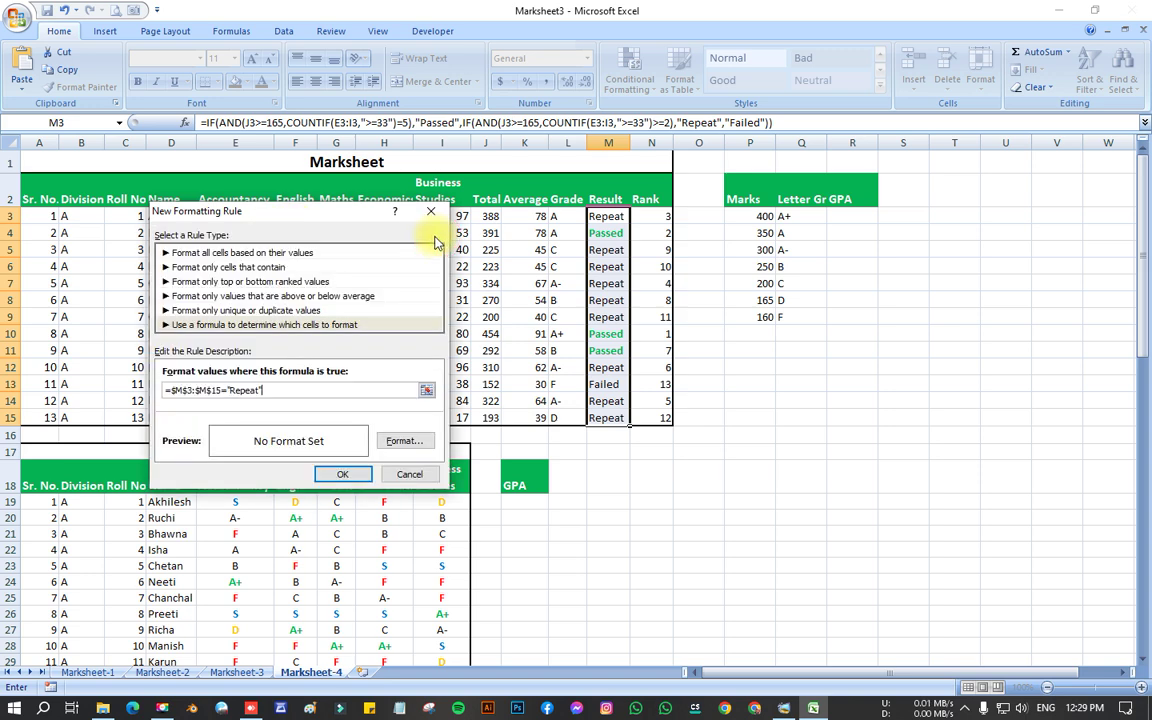
# - Make both references in the new rule's formula relative, so it reads =M3:M15="Repeat"
pyautogui.click(172, 391)
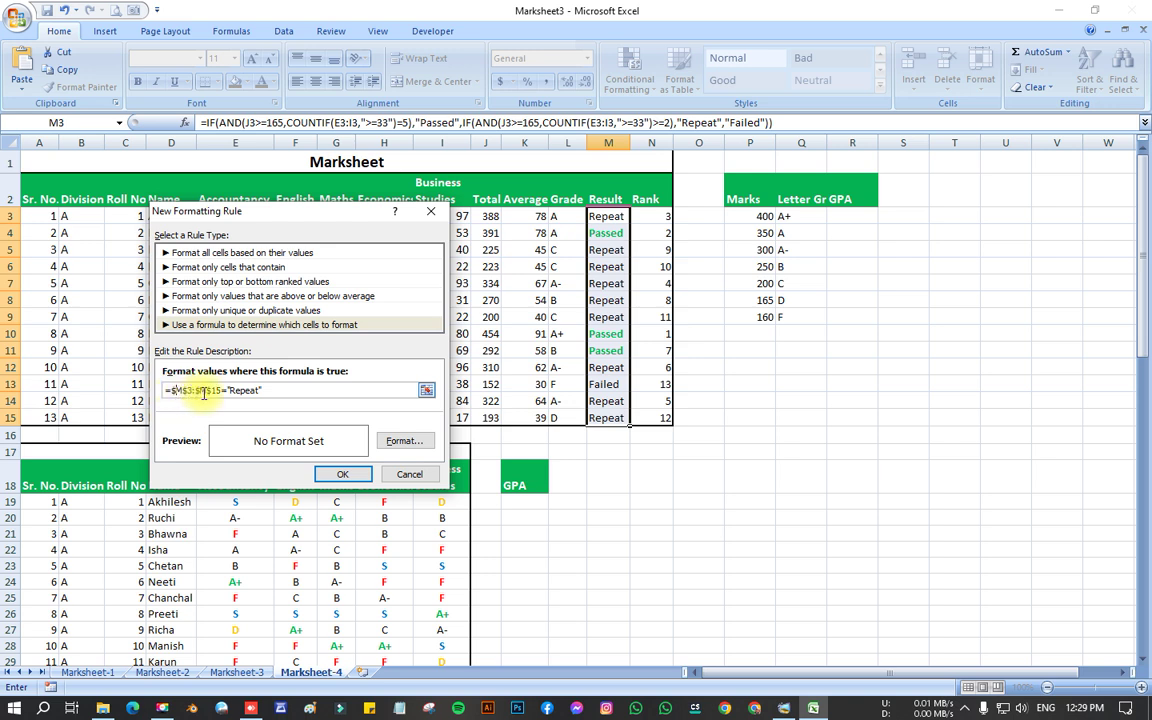
pyautogui.press('F4')
pyautogui.press('F4')
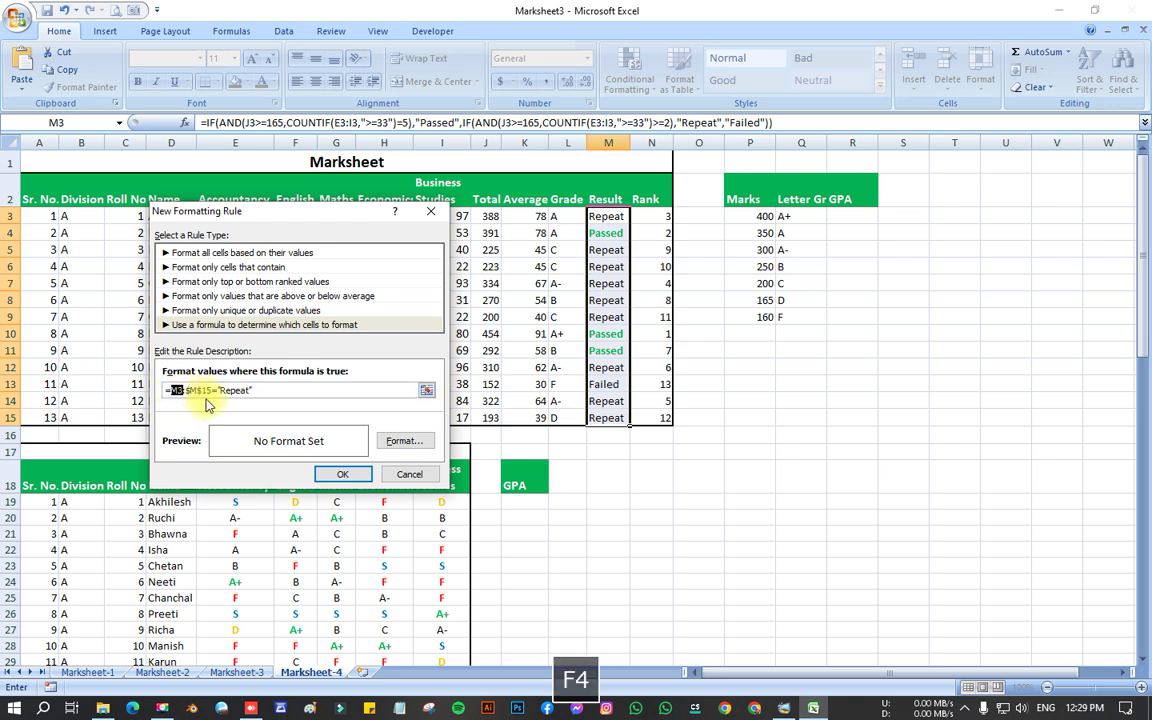
pyautogui.click(195, 391)
pyautogui.press('F4')
pyautogui.press('F4')
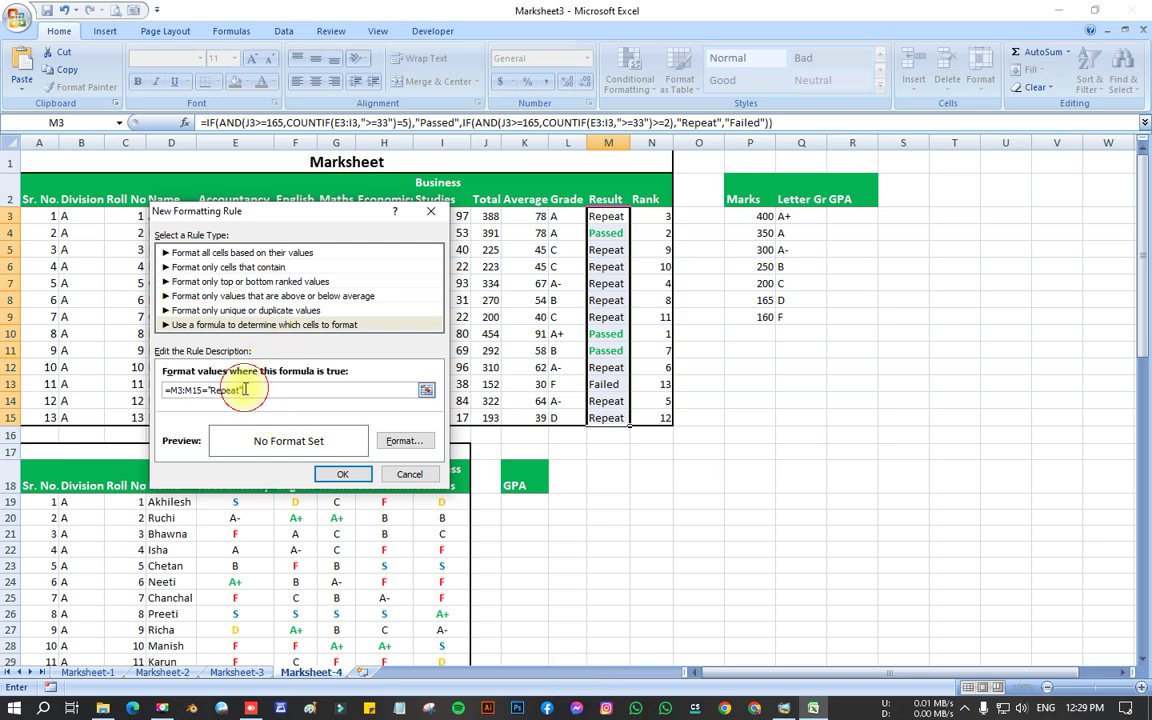
# - Set the Repeat rule's format to bold text in the theme's gold colour, after trying orange and a lighter gold
pyautogui.click(409, 447)
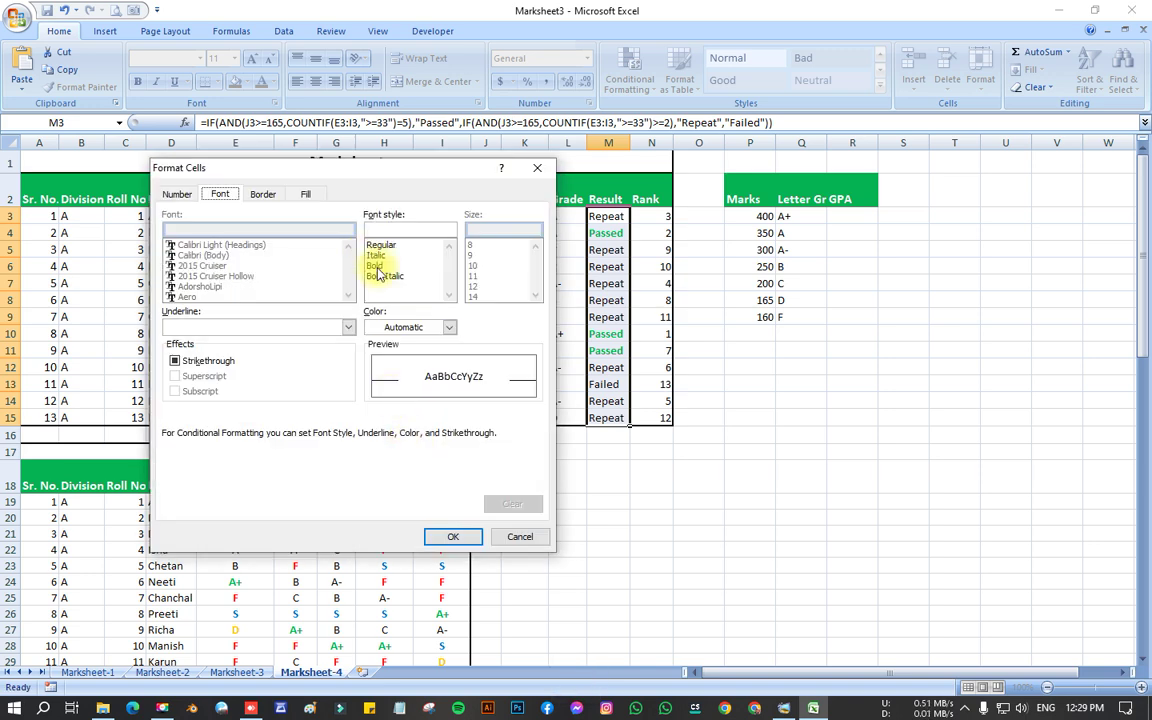
pyautogui.click(377, 266)
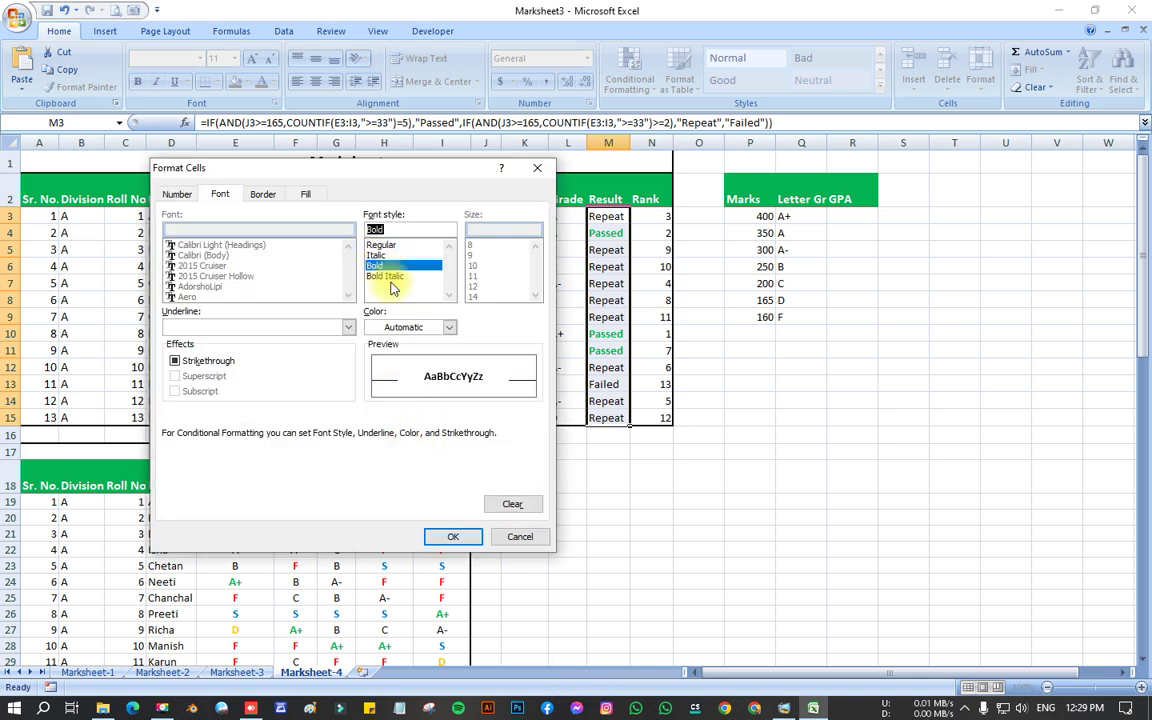
pyautogui.click(445, 329)
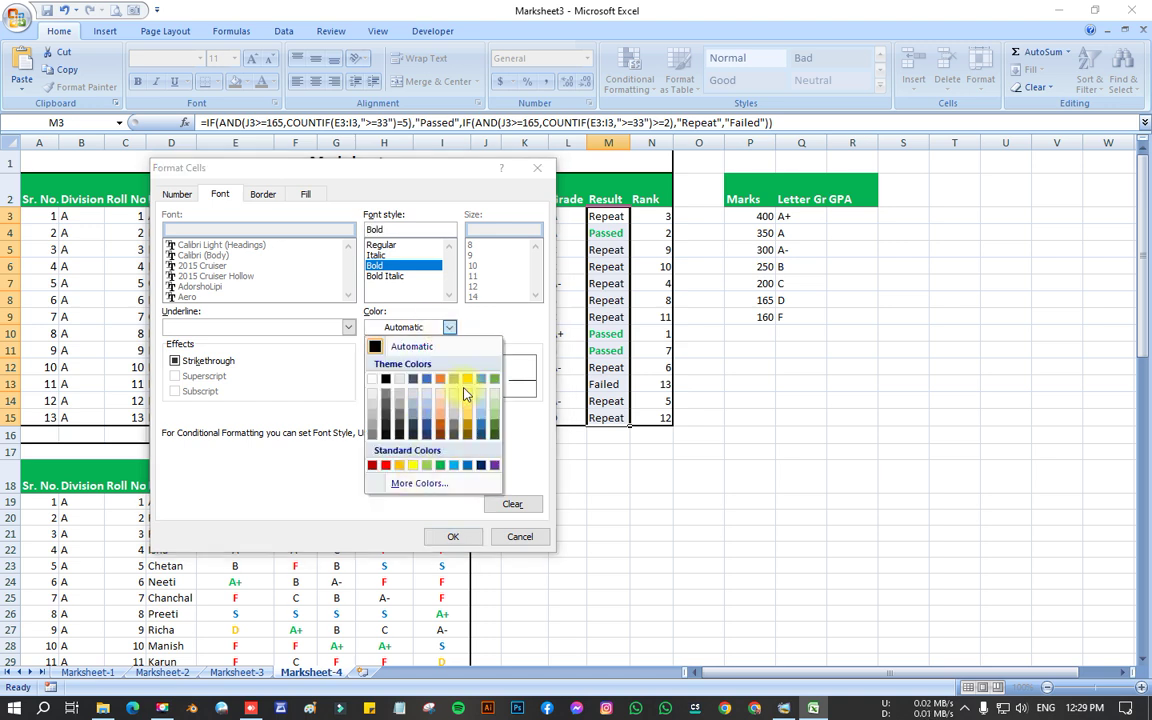
pyautogui.click(445, 381)
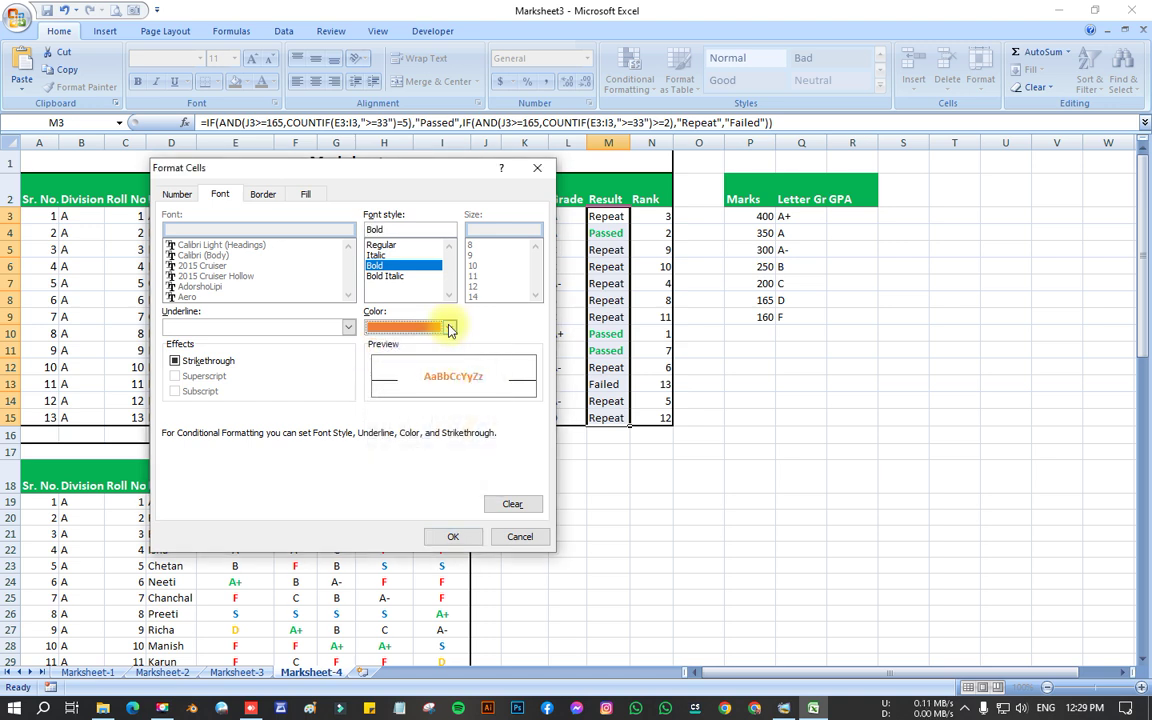
pyautogui.click(449, 329)
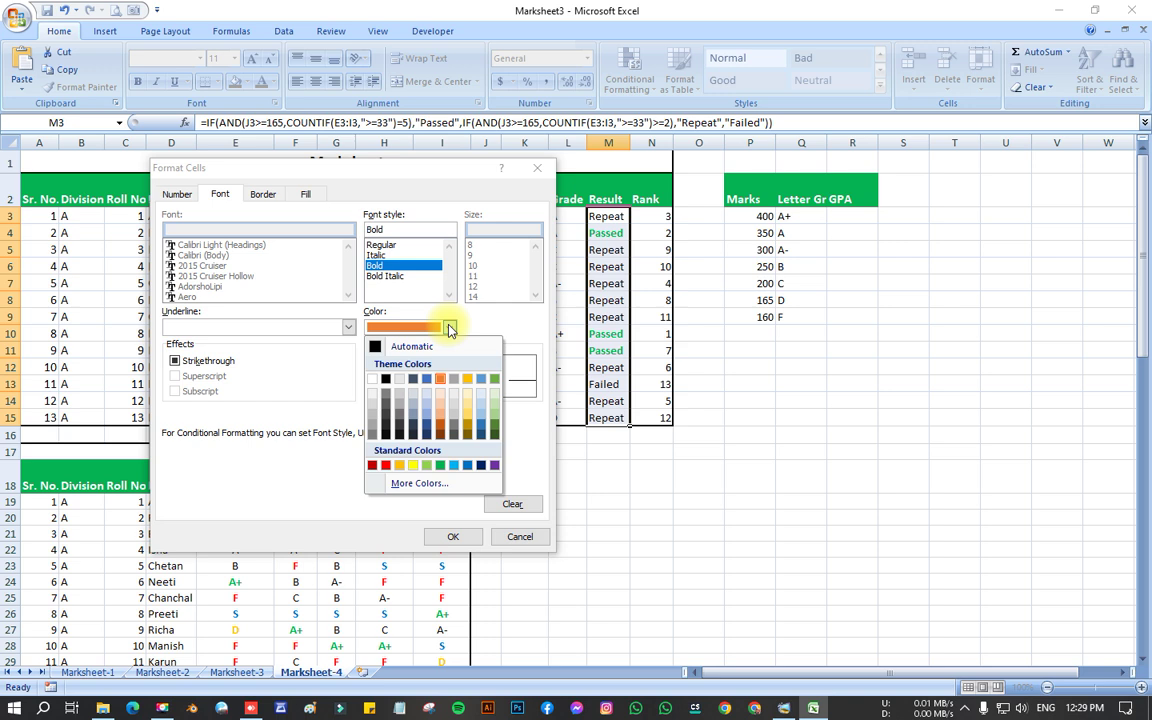
pyautogui.click(467, 410)
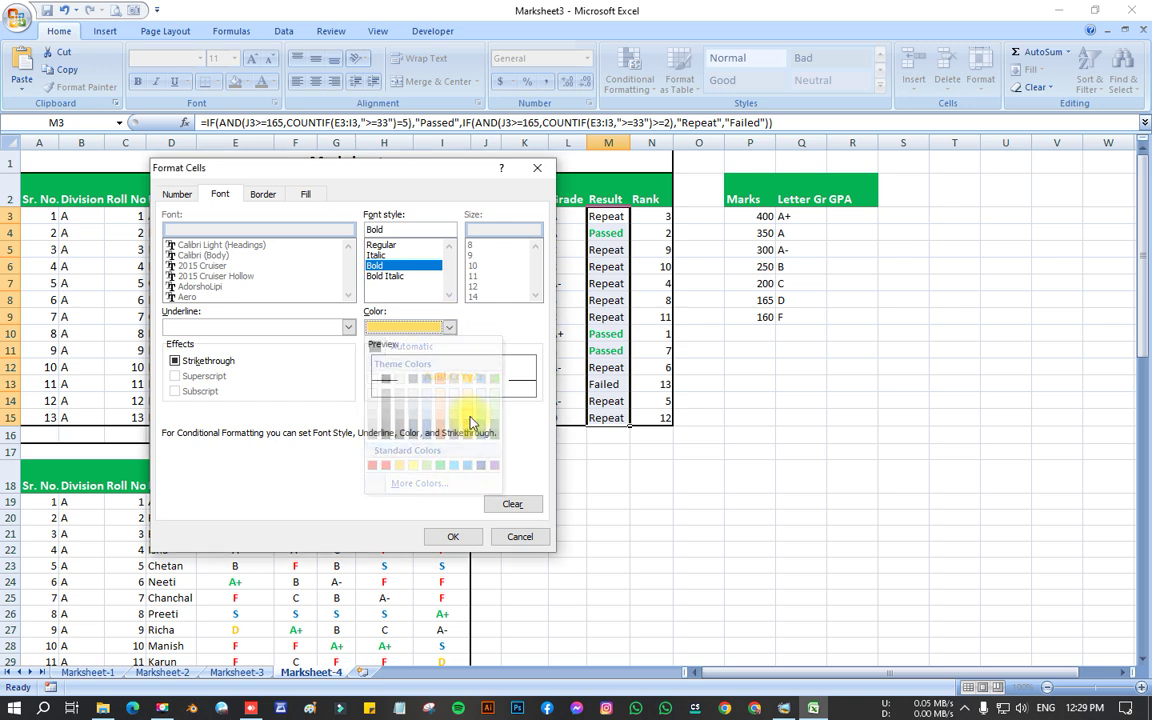
pyautogui.click(449, 327)
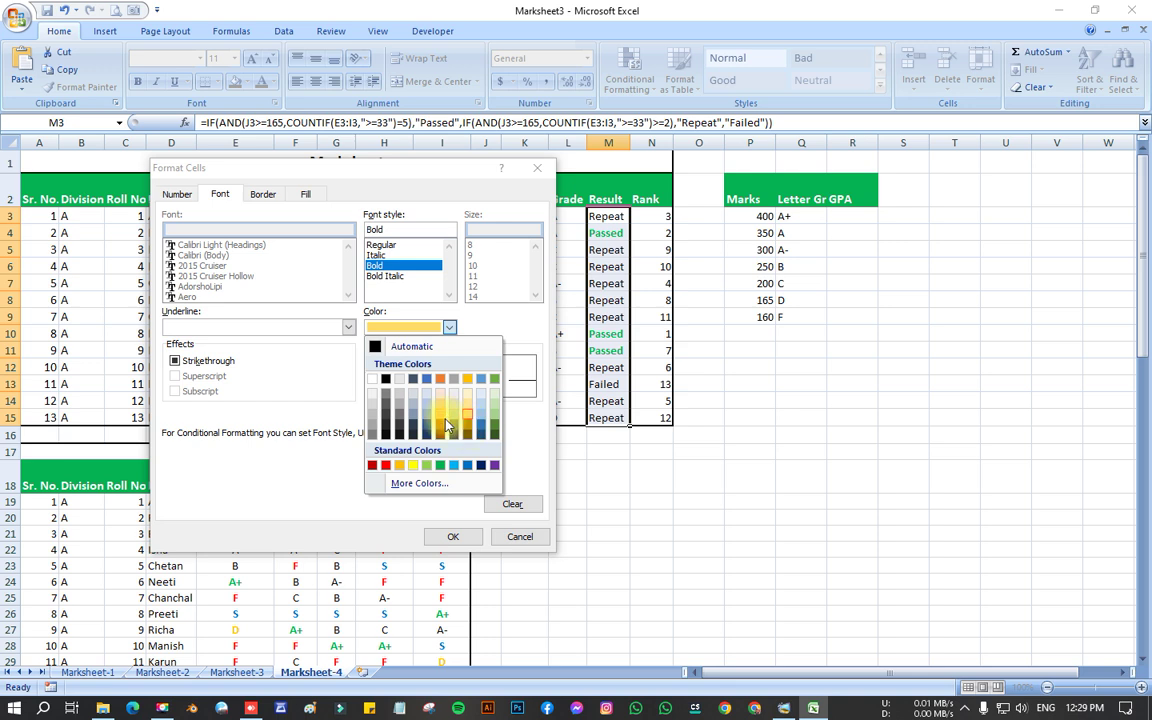
pyautogui.click(467, 378)
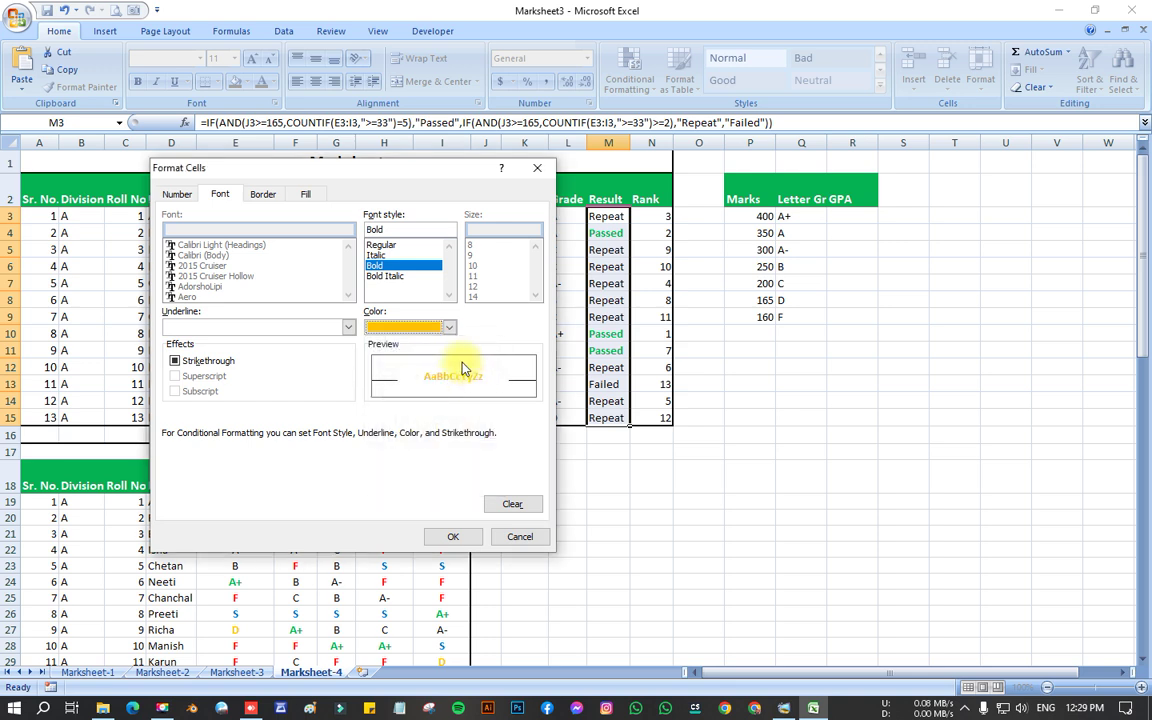
pyautogui.click(449, 327)
pyautogui.click(452, 381)
pyautogui.click(456, 538)
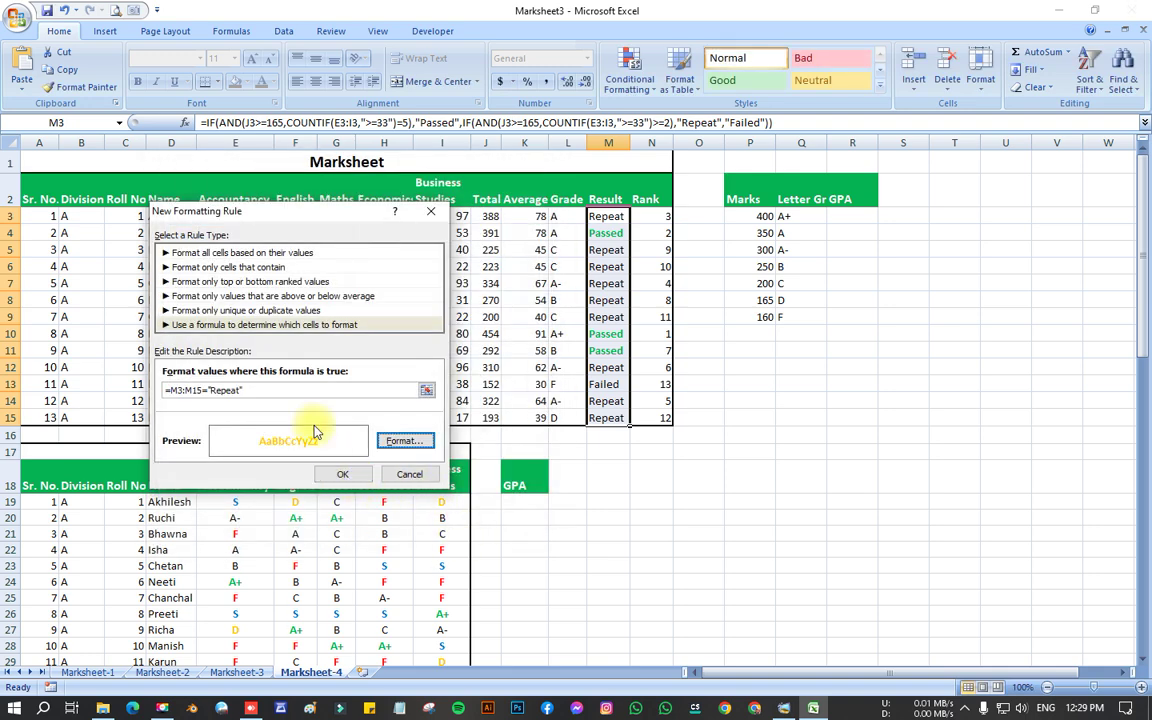
# - Copy the Repeat rule's formula for reuse and apply the new rule to M3:M15
pyautogui.moveTo(265, 390); pyautogui.dragTo(165, 390)
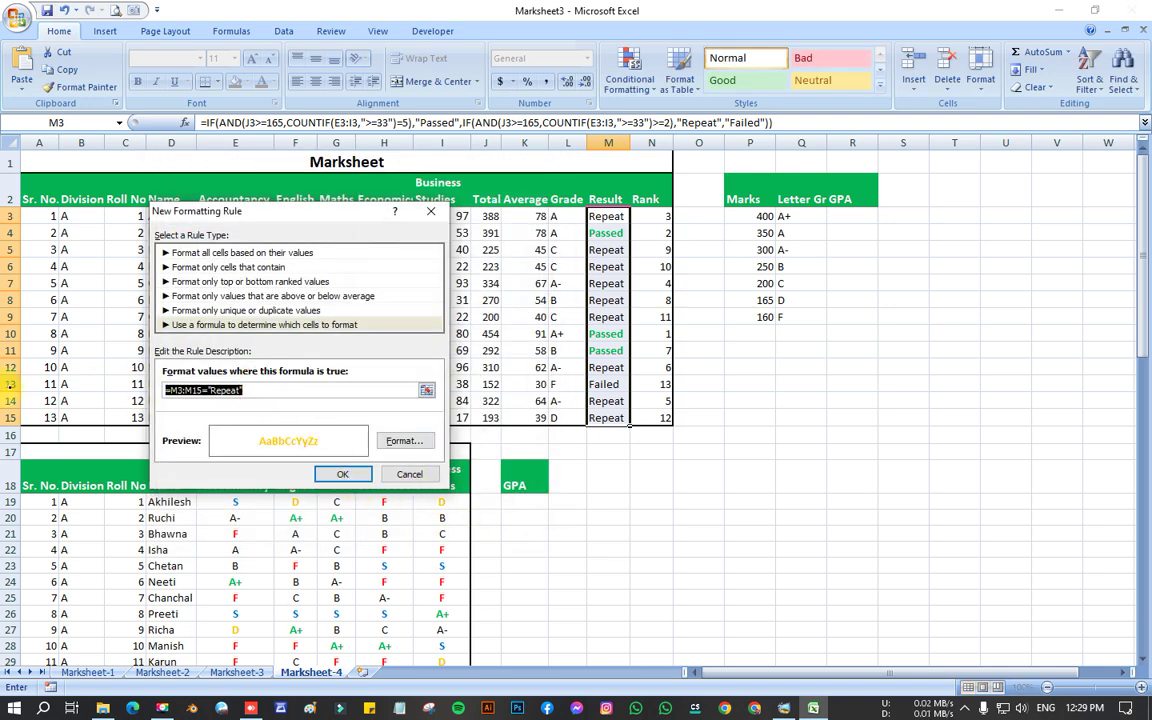
pyautogui.hotkey('ctrl', 'c')
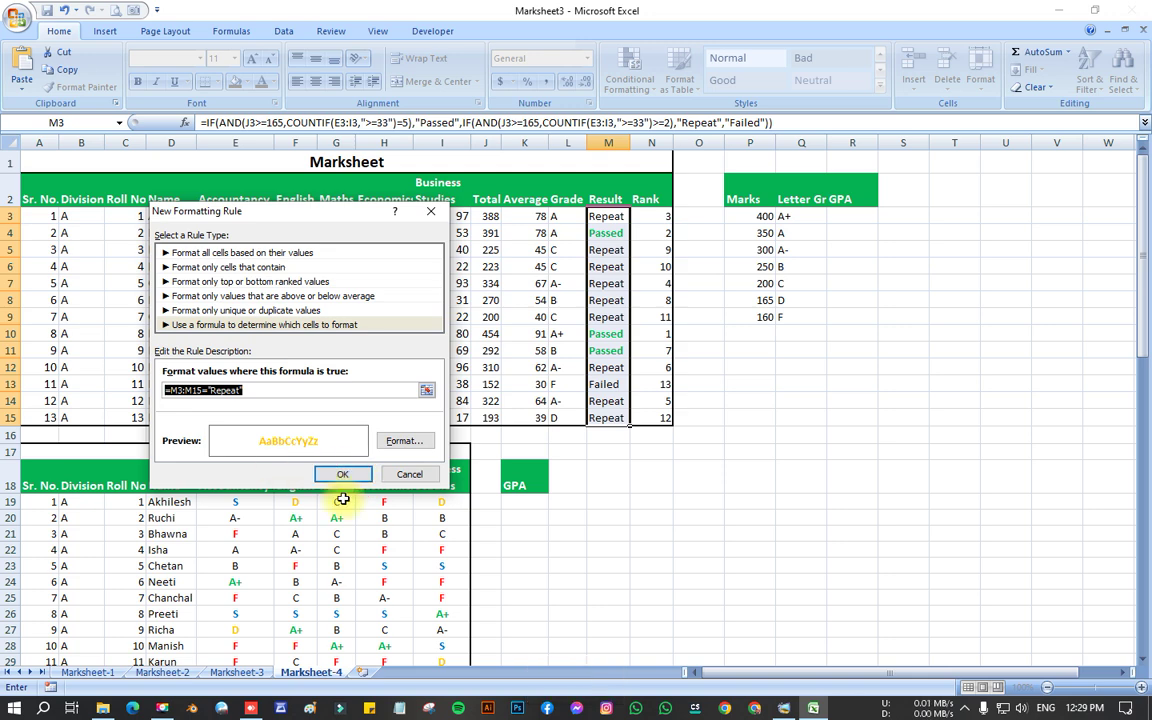
pyautogui.click(345, 475)
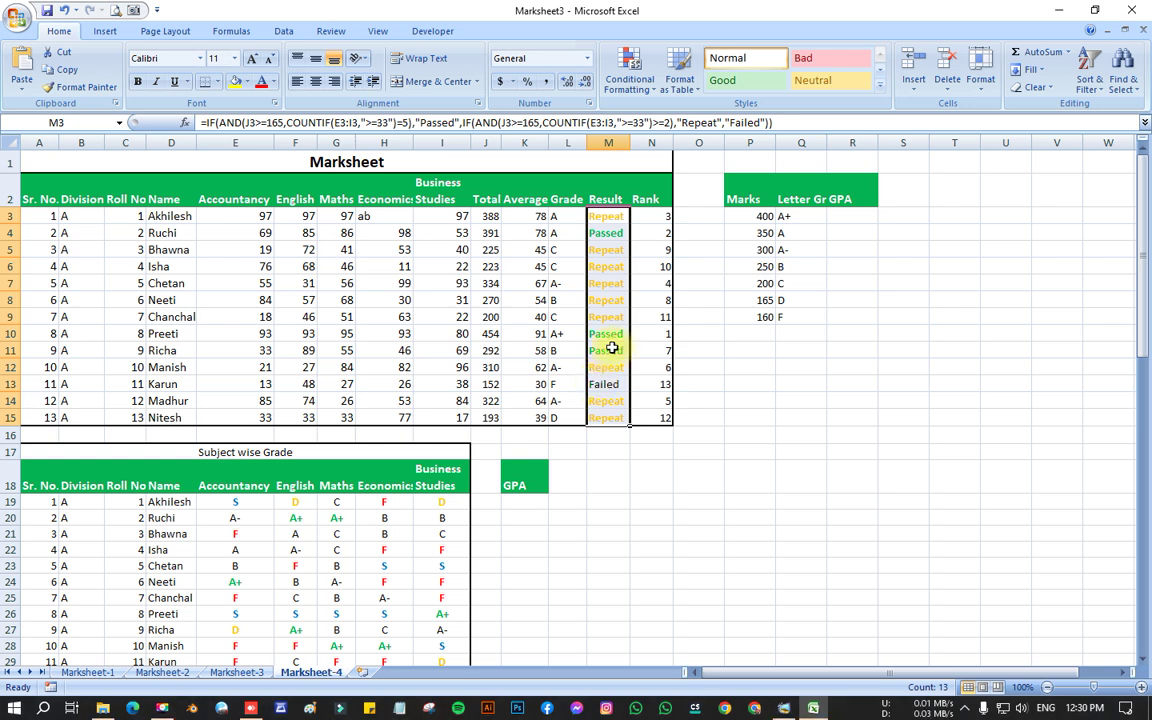
# - Start another formula-based conditional formatting rule for M3:M15 with the formula =M3:M15="Failed"
pyautogui.click(630, 88)
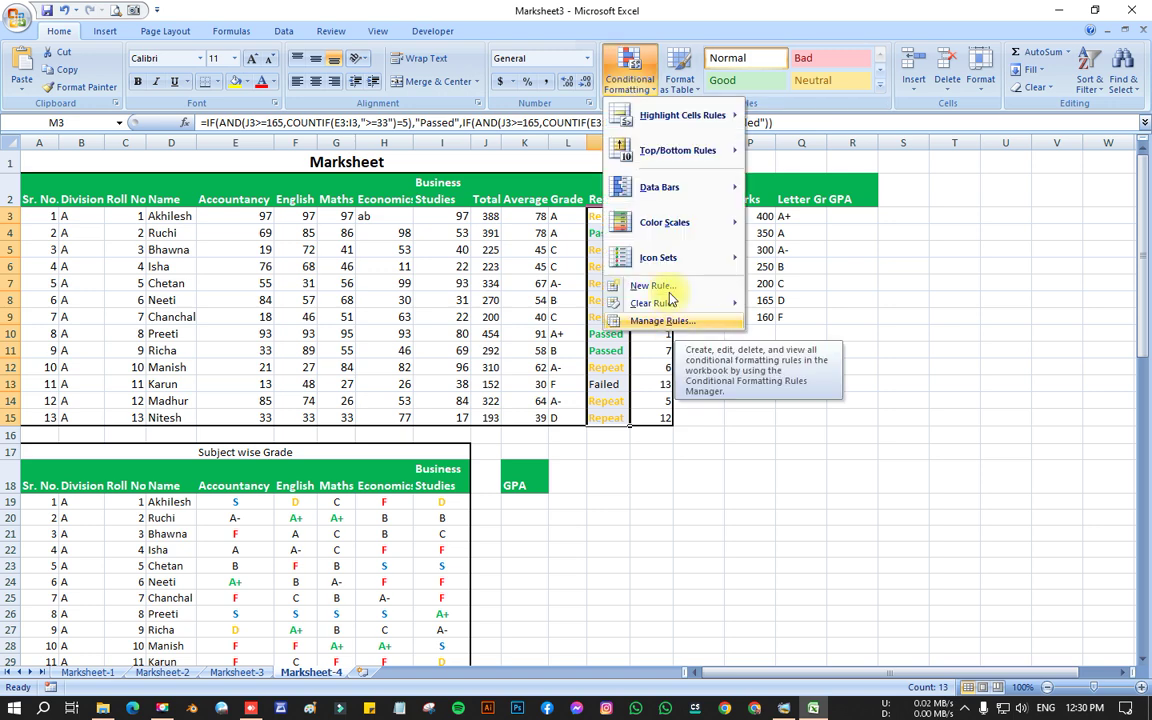
pyautogui.click(662, 287)
pyautogui.click(210, 307)
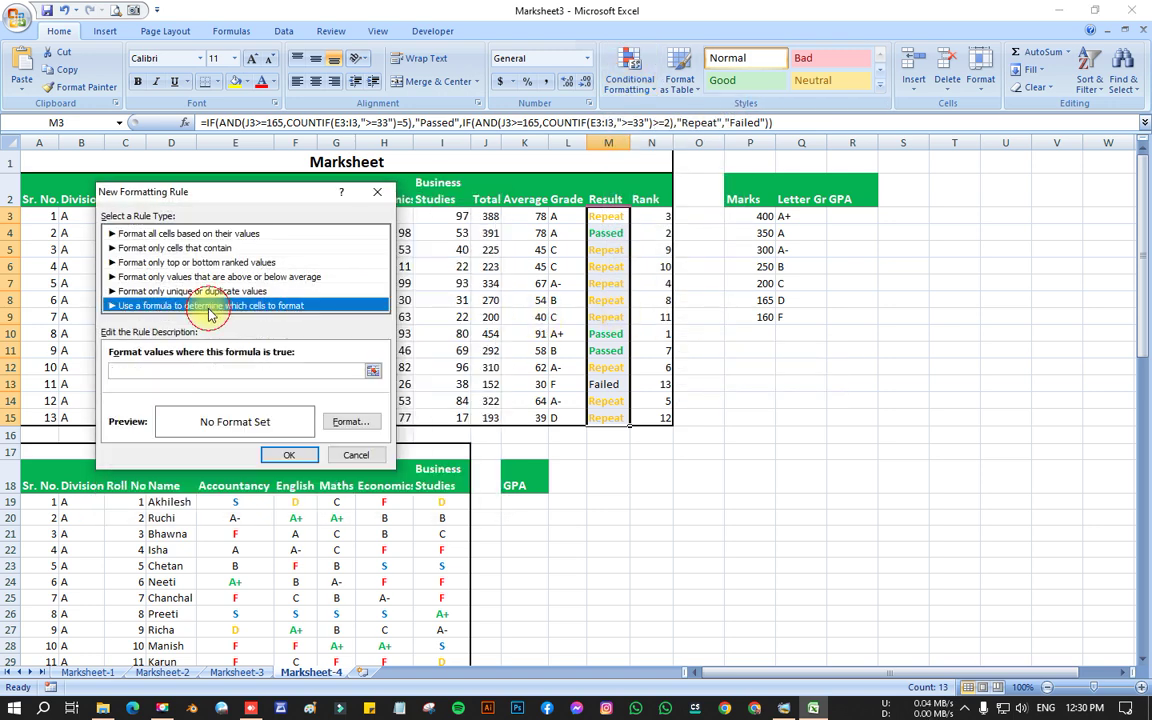
pyautogui.click(303, 368)
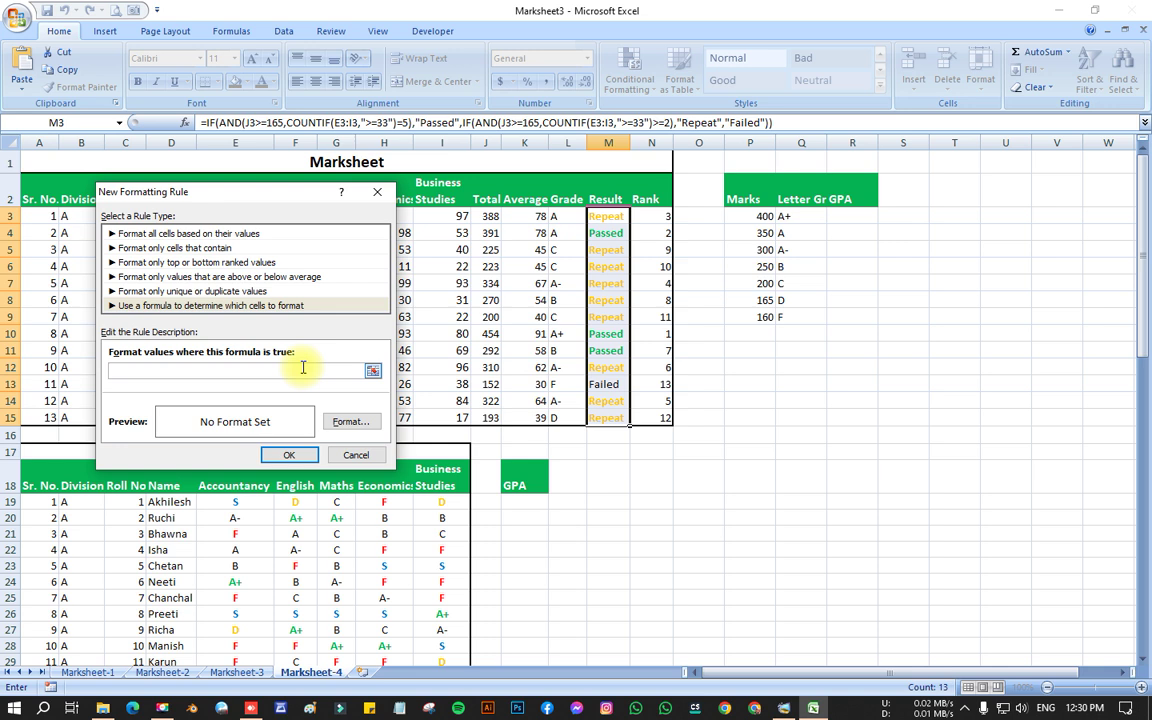
pyautogui.hotkey('ctrl', 'v')
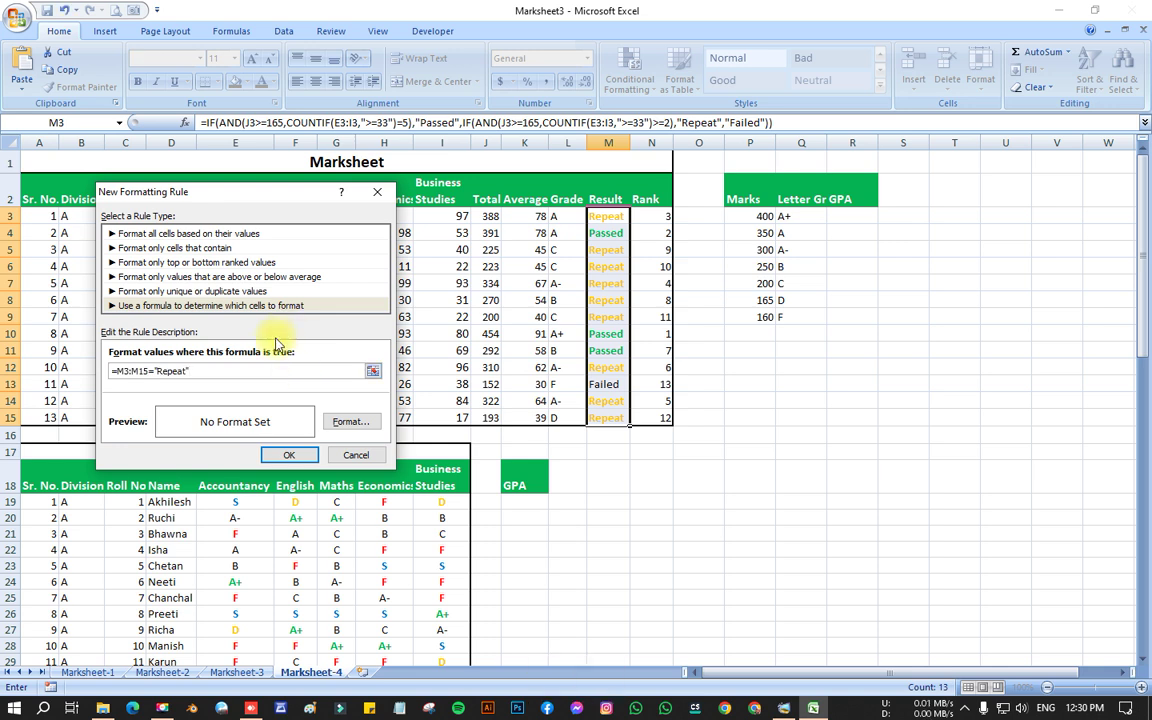
pyautogui.moveTo(186, 371); pyautogui.dragTo(158, 367)
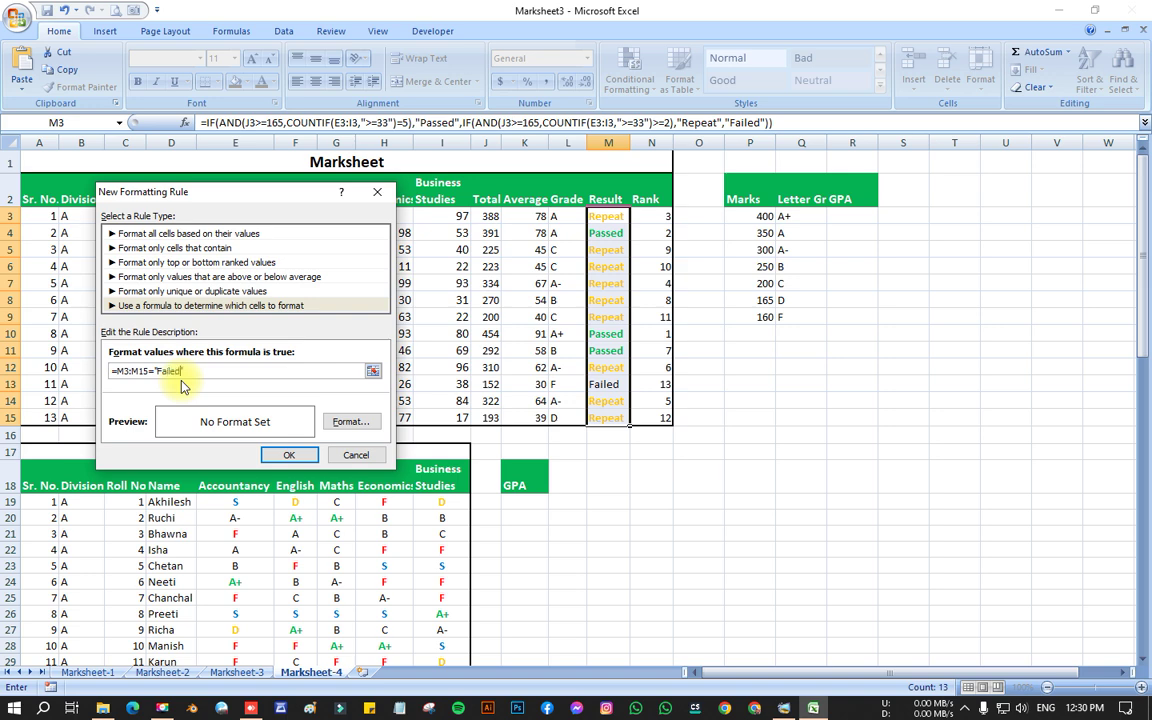
pyautogui.write('Failed')
# - Set the Failed rule's format to bold text in standard red and apply the rule
pyautogui.click(349, 423)
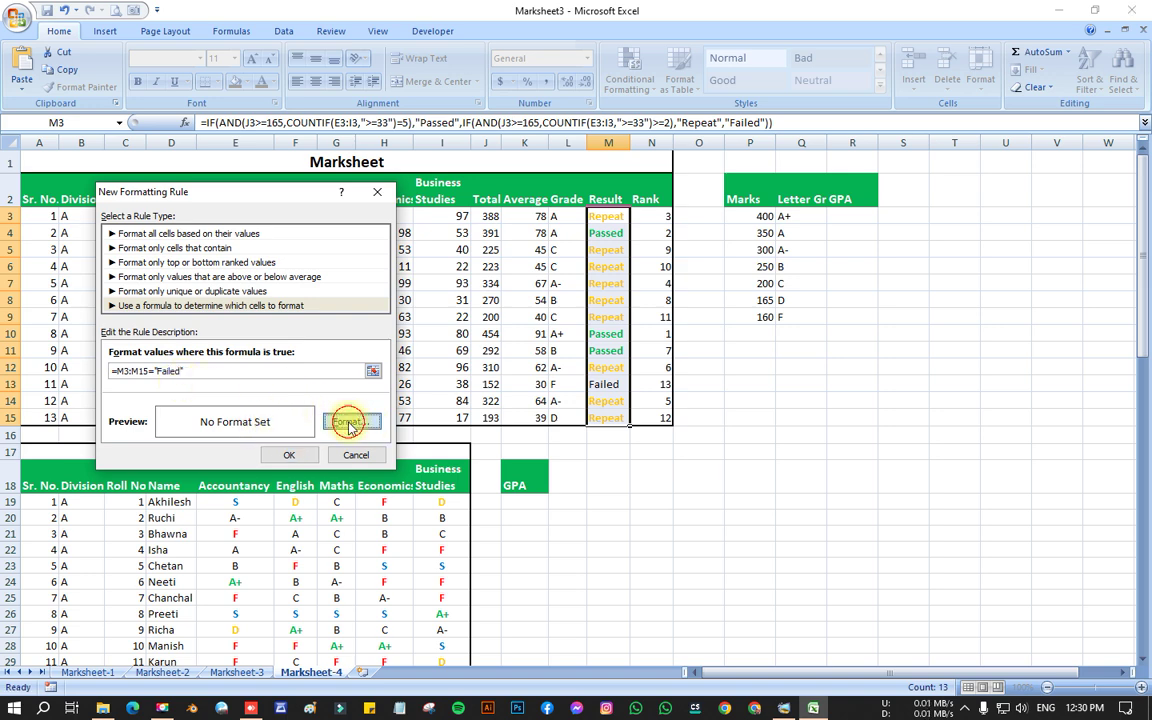
pyautogui.click(394, 307)
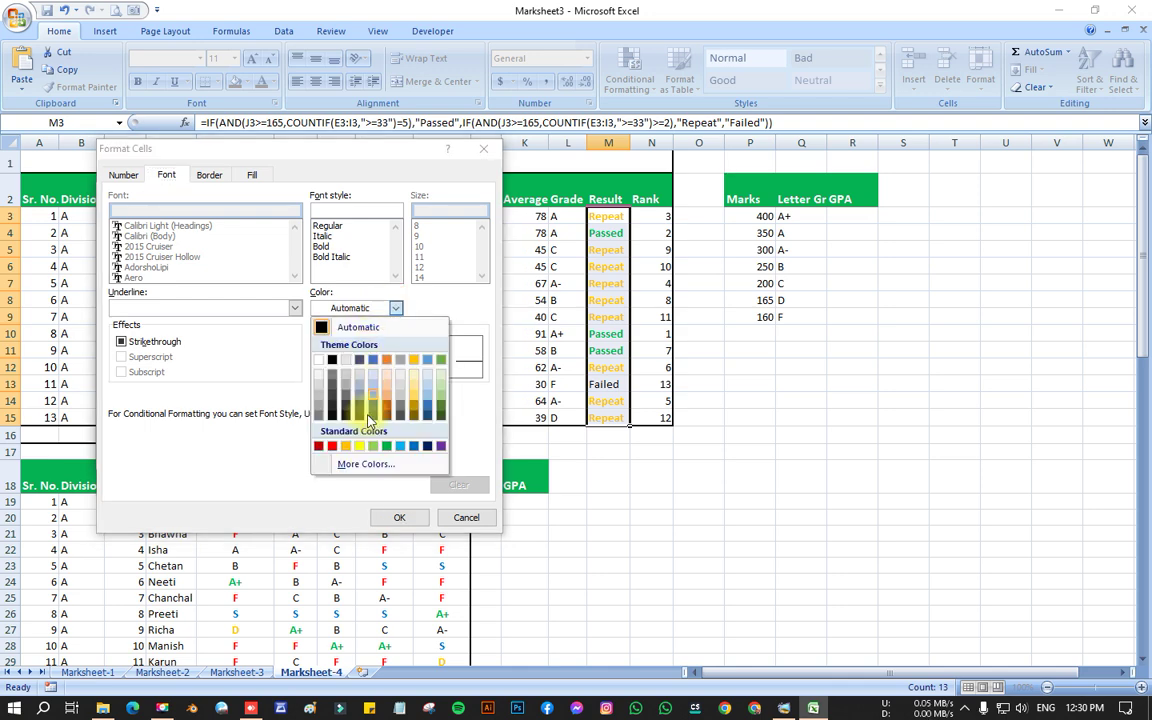
pyautogui.click(332, 446)
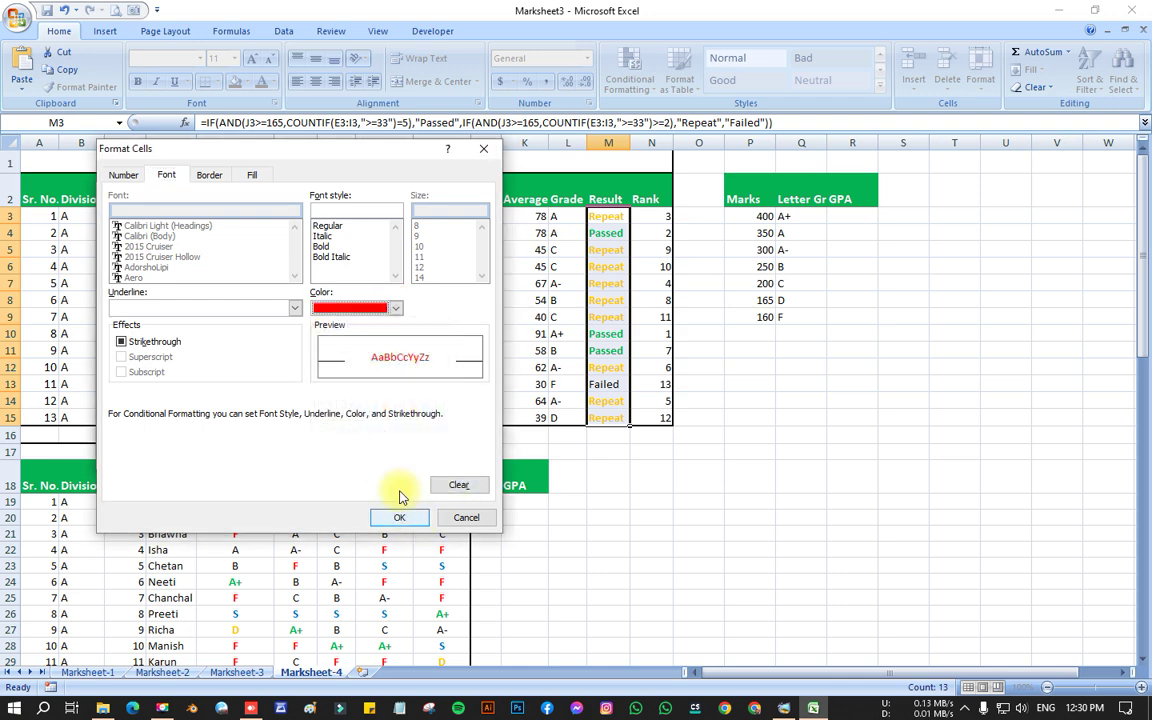
pyautogui.click(321, 246)
pyautogui.click(400, 517)
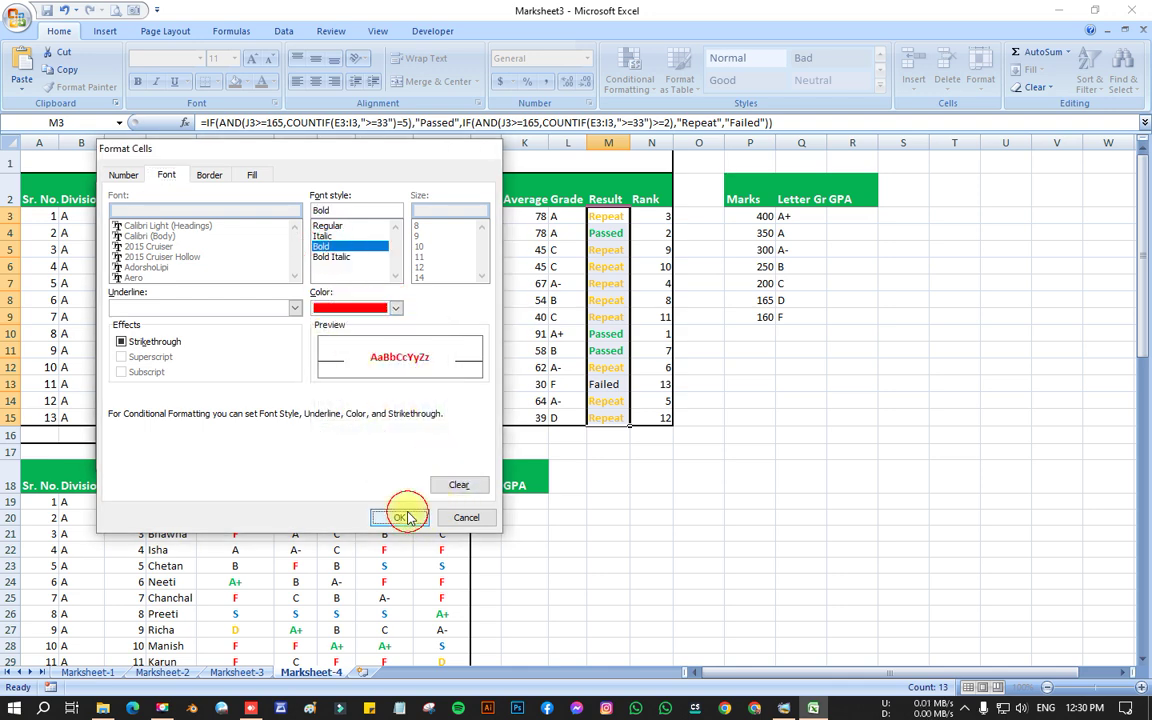
pyautogui.click(290, 453)
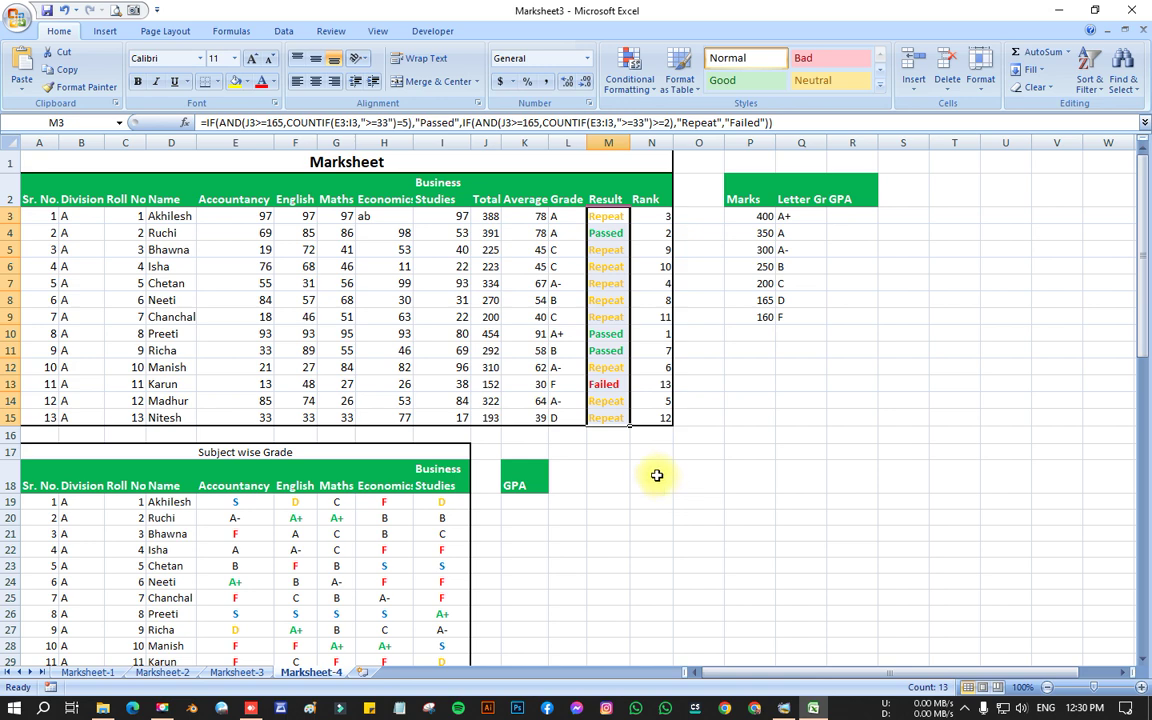
pyautogui.click(655, 485)
pyautogui.click(605, 218)
pyautogui.moveTo(605, 218); pyautogui.dragTo(605, 416)
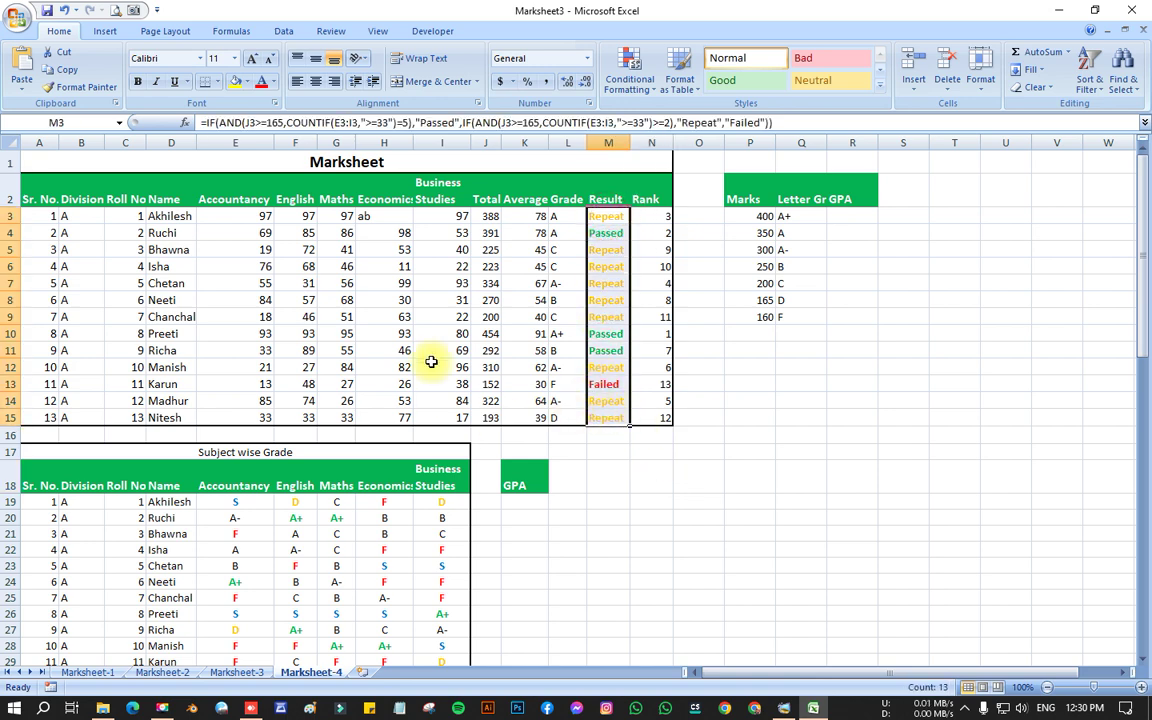
# - Lower the row 9 marks to test the result colouring: English (F9) to 20 and Maths (G9) to 29
pyautogui.click(301, 317)
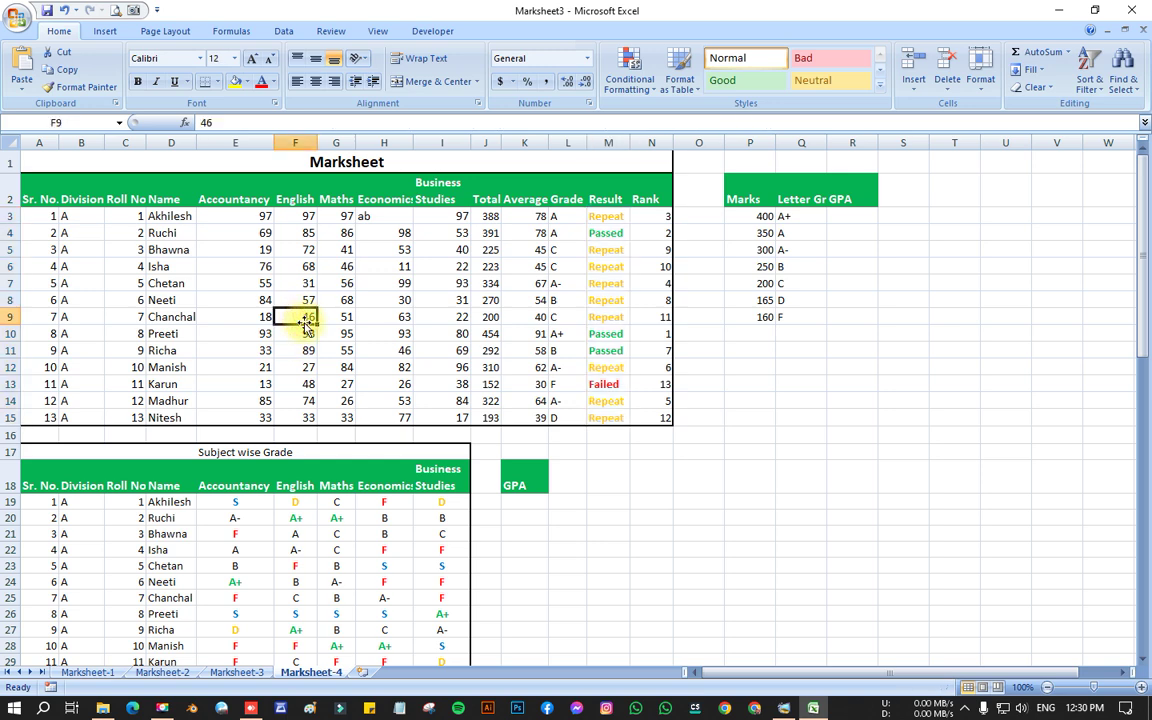
pyautogui.write('20')
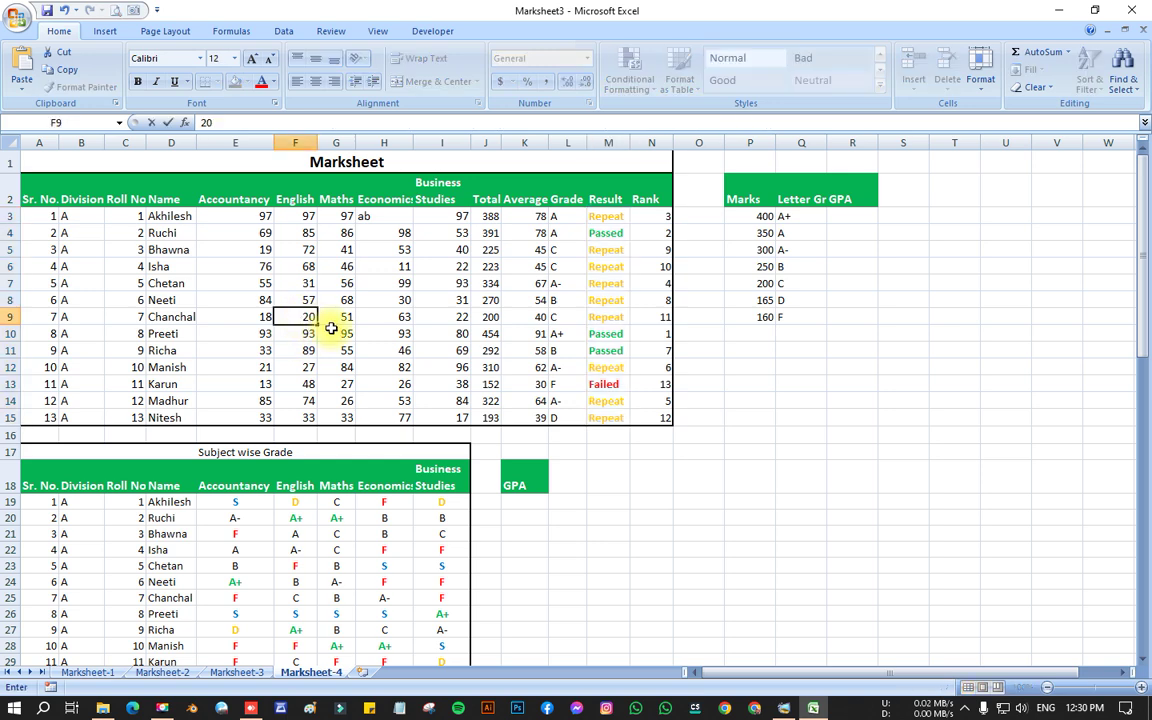
pyautogui.press('Return')
pyautogui.press('Right')
pyautogui.click(336, 317)
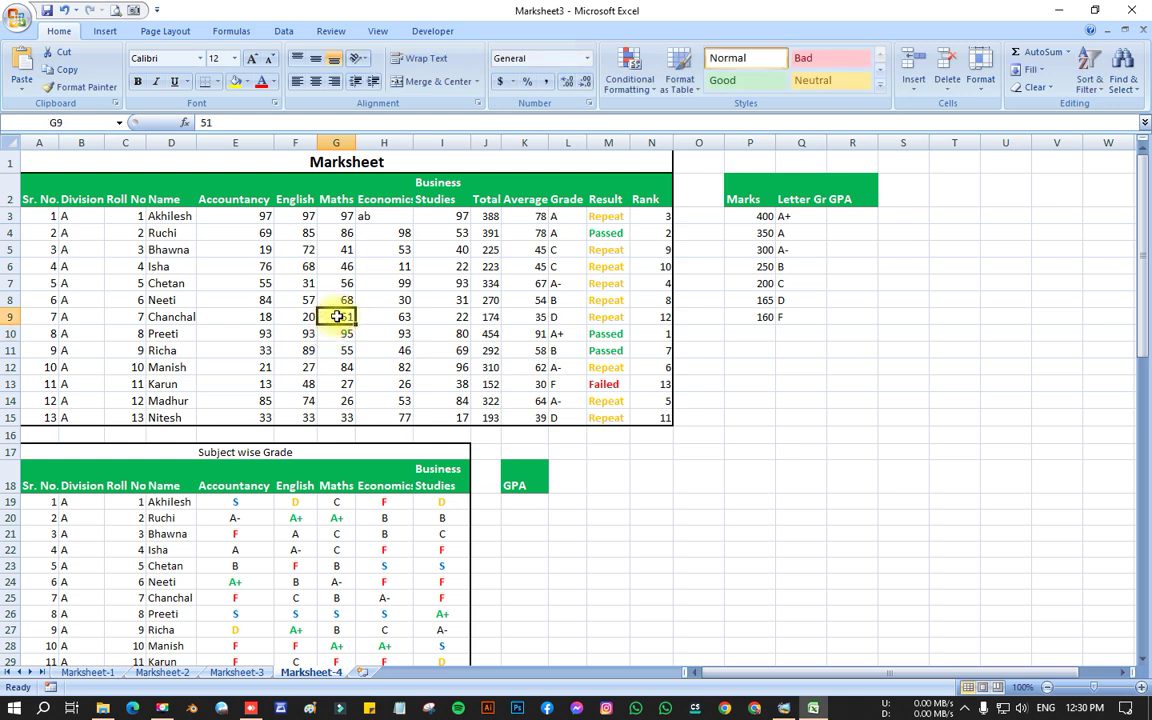
pyautogui.write('29')
pyautogui.click(372, 349)
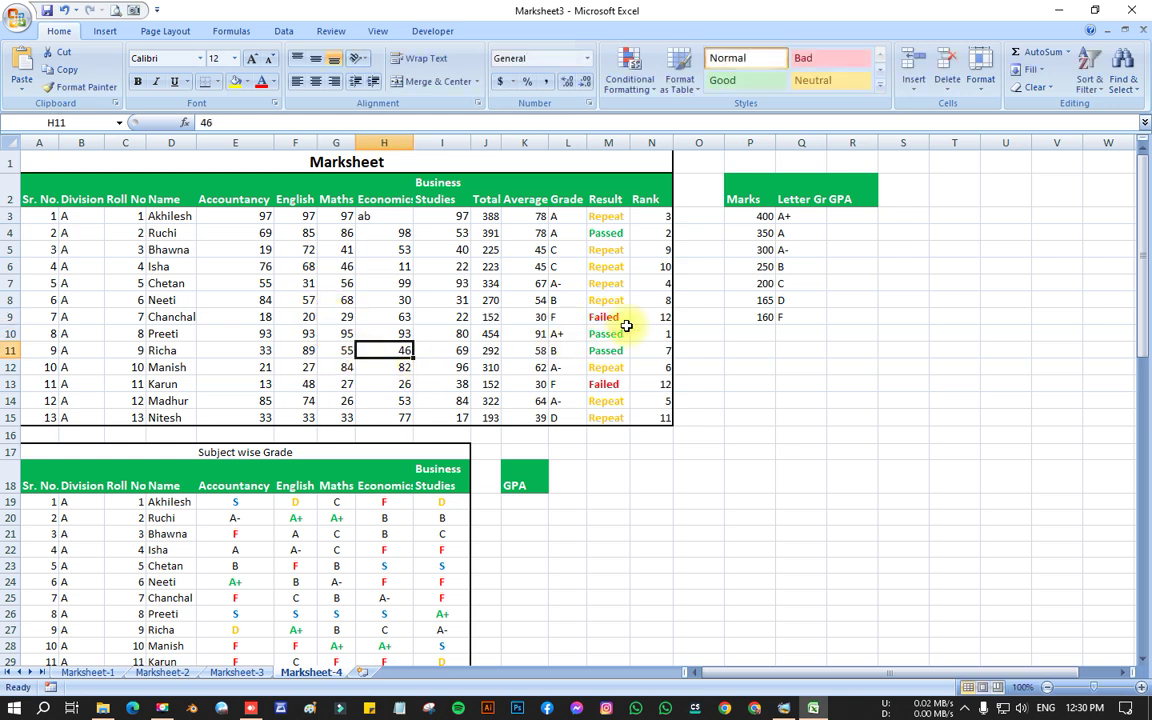
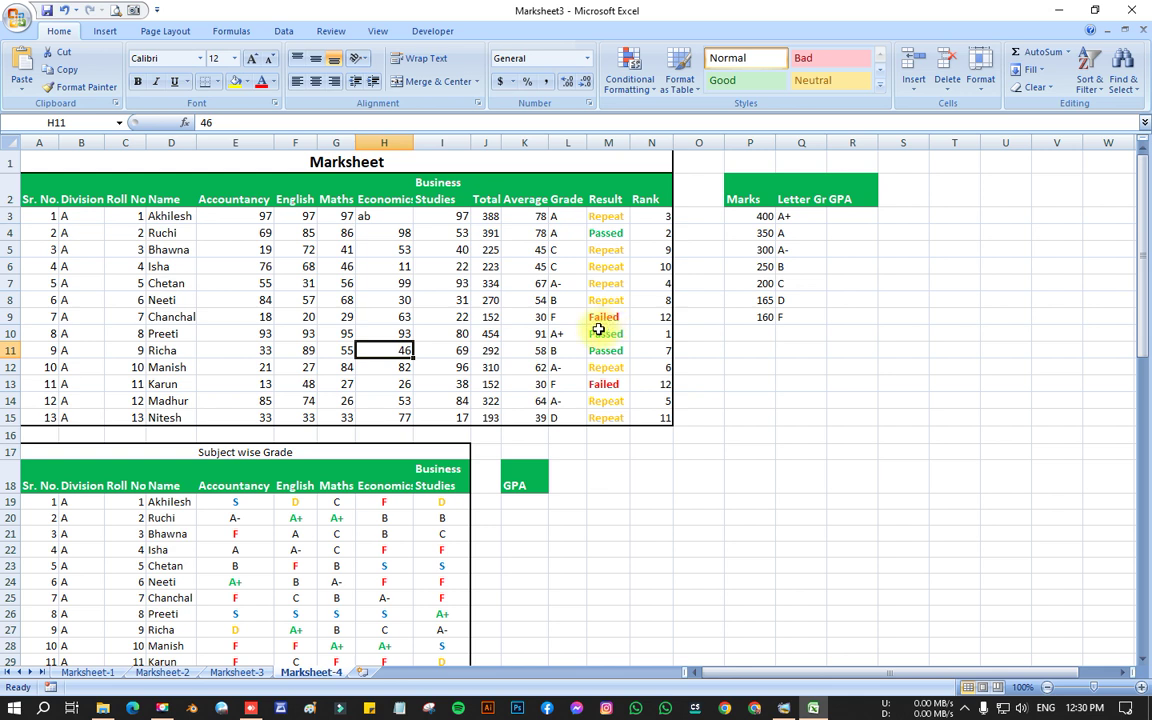
# - Enter the labels Passed, Repeat and Failed in cells P11 to P13, below the marks and letter grade table
pyautogui.click(746, 346)
pyautogui.write('Pa')
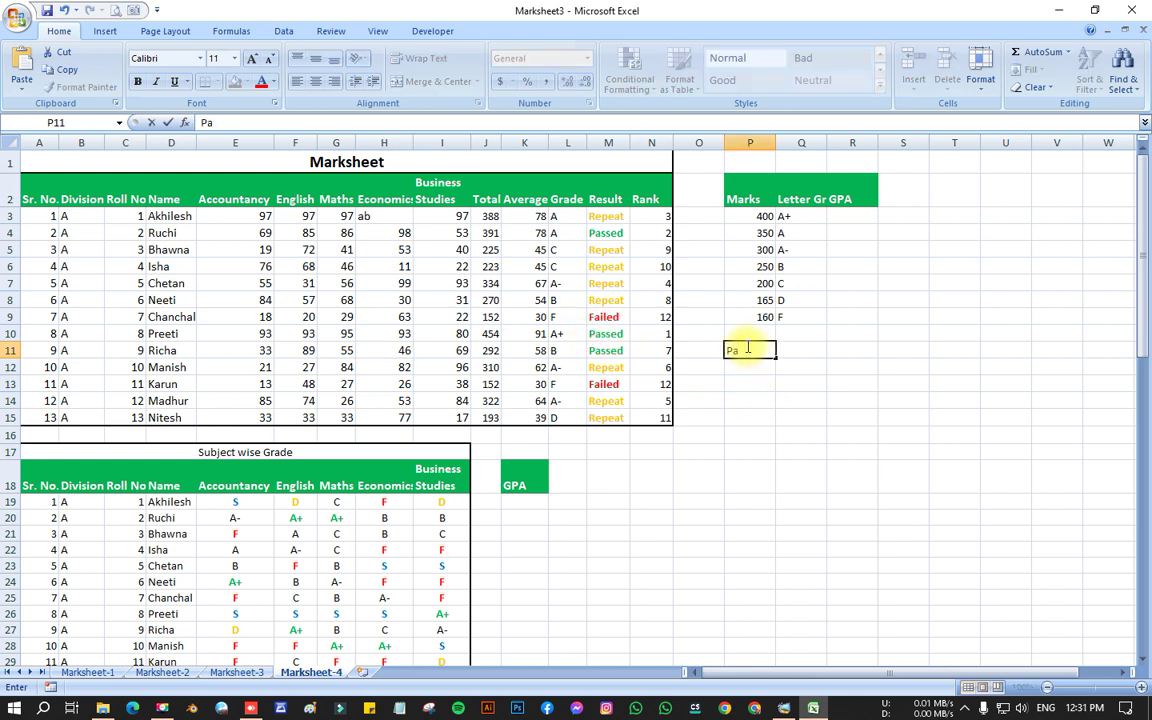
pyautogui.write('ssed')
pyautogui.press('Return')
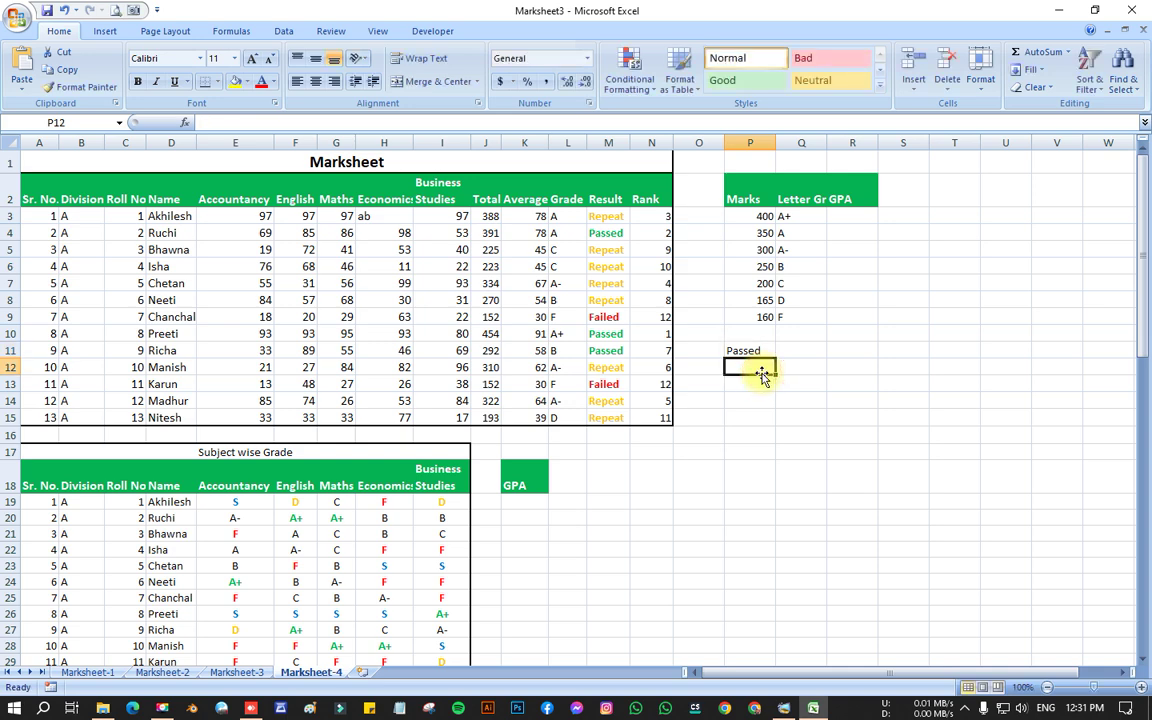
pyautogui.write('Repeat')
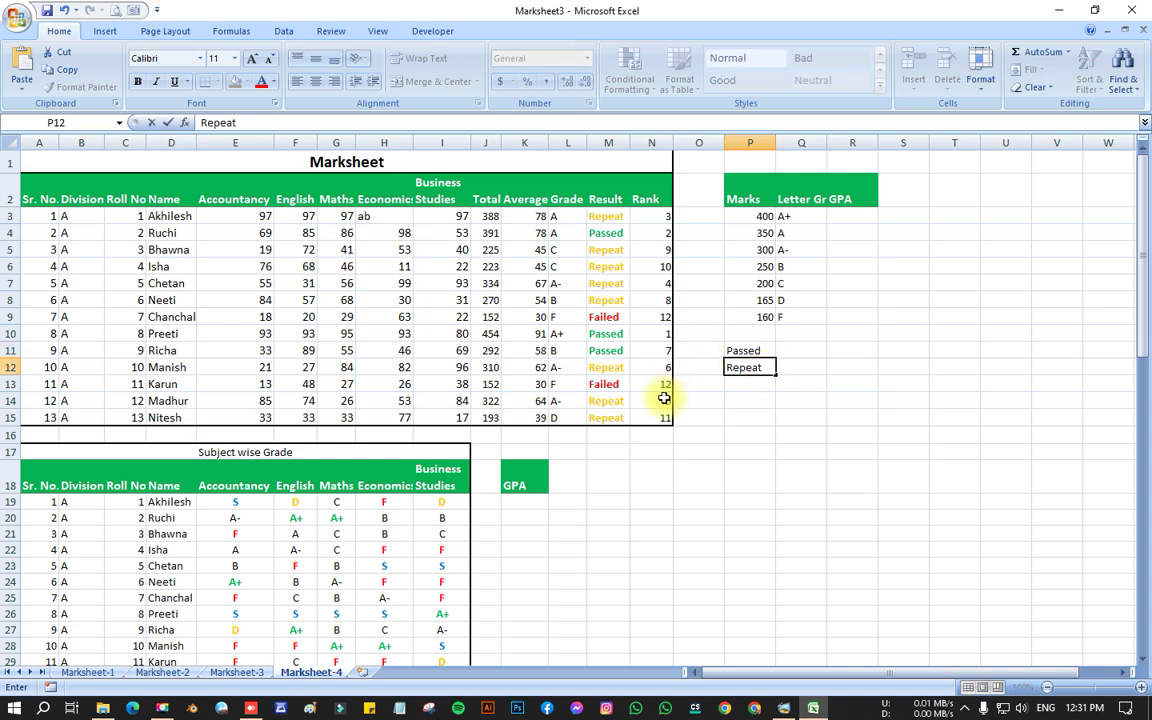
pyautogui.press('Return')
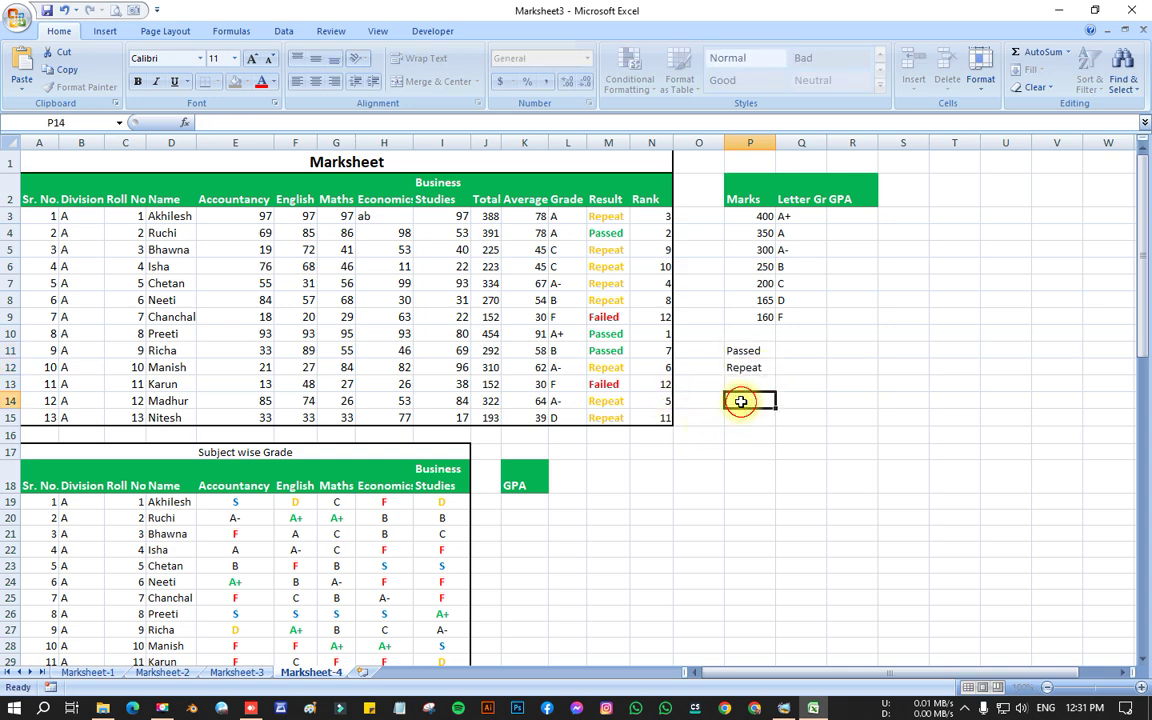
pyautogui.write('Failed')
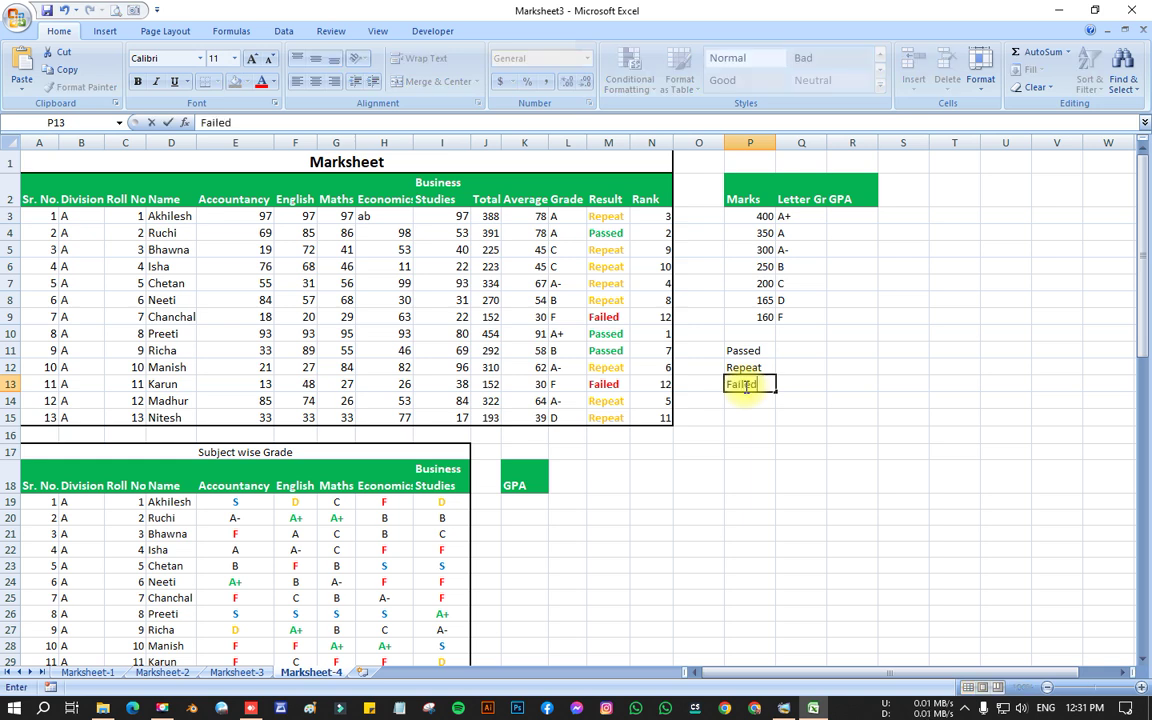
pyautogui.click(797, 416)
pyautogui.click(789, 354)
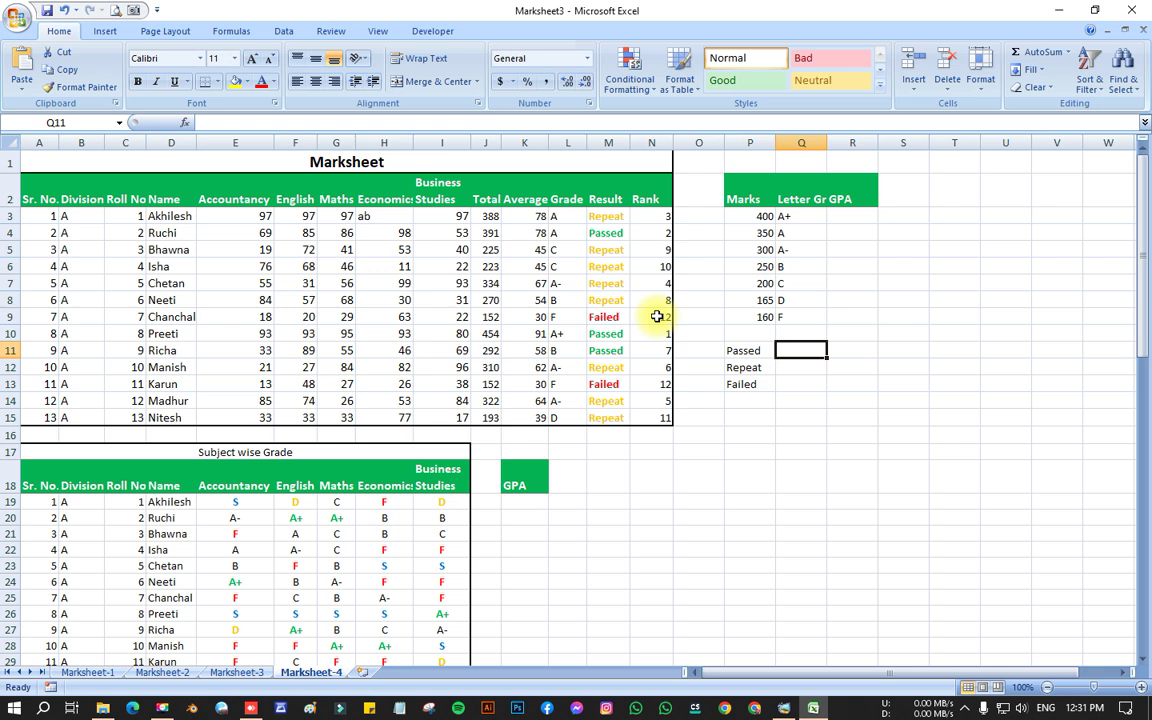
pyautogui.moveTo(606, 230); pyautogui.dragTo(605, 368)
pyautogui.click(870, 420)
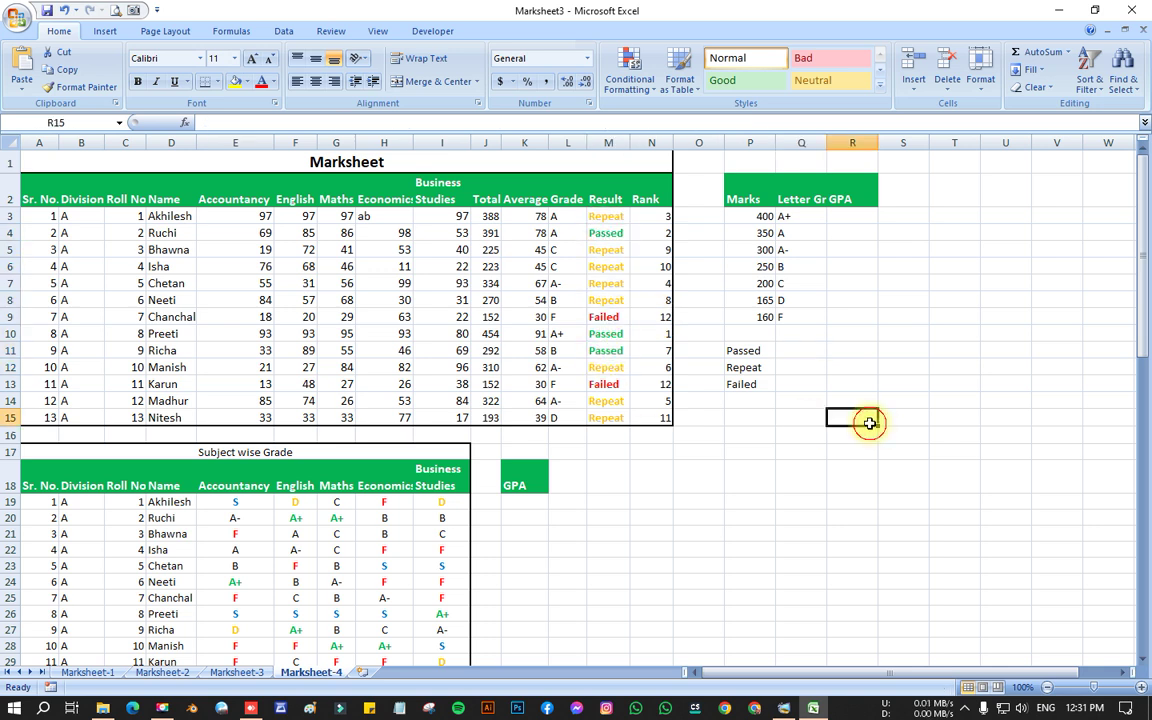
# - Enter the formula =COUNT(M3:M15) in Q11, beside the Passed label
pyautogui.click(799, 352)
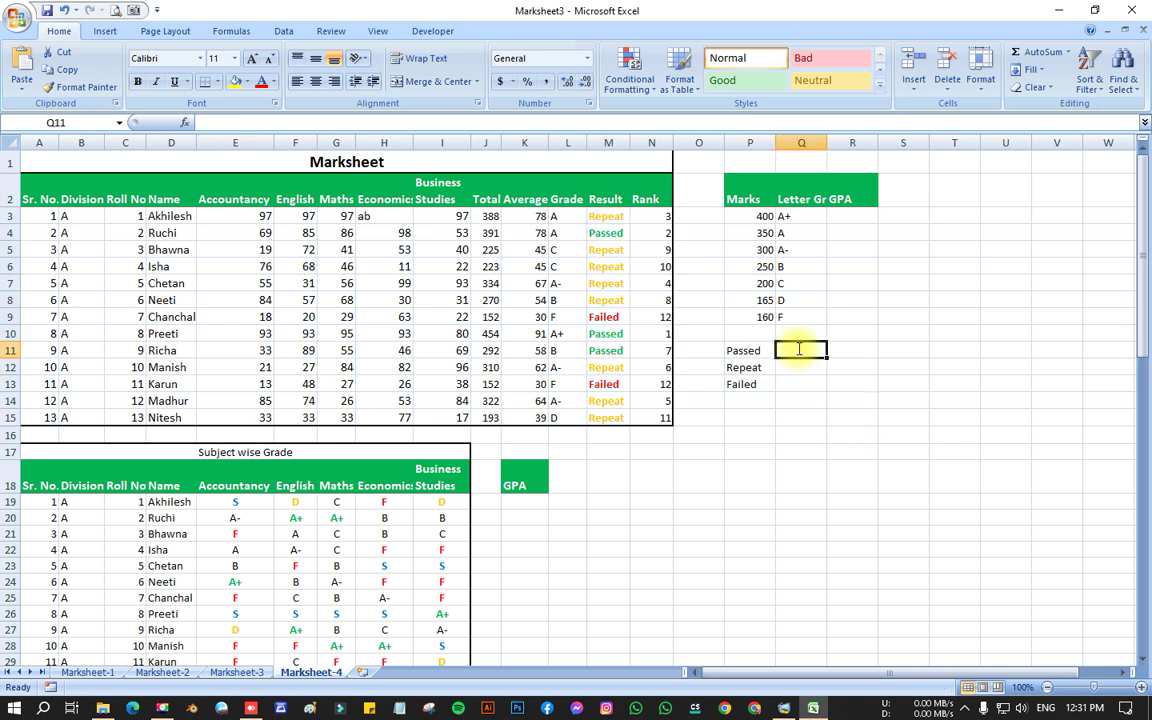
pyautogui.write('=count')
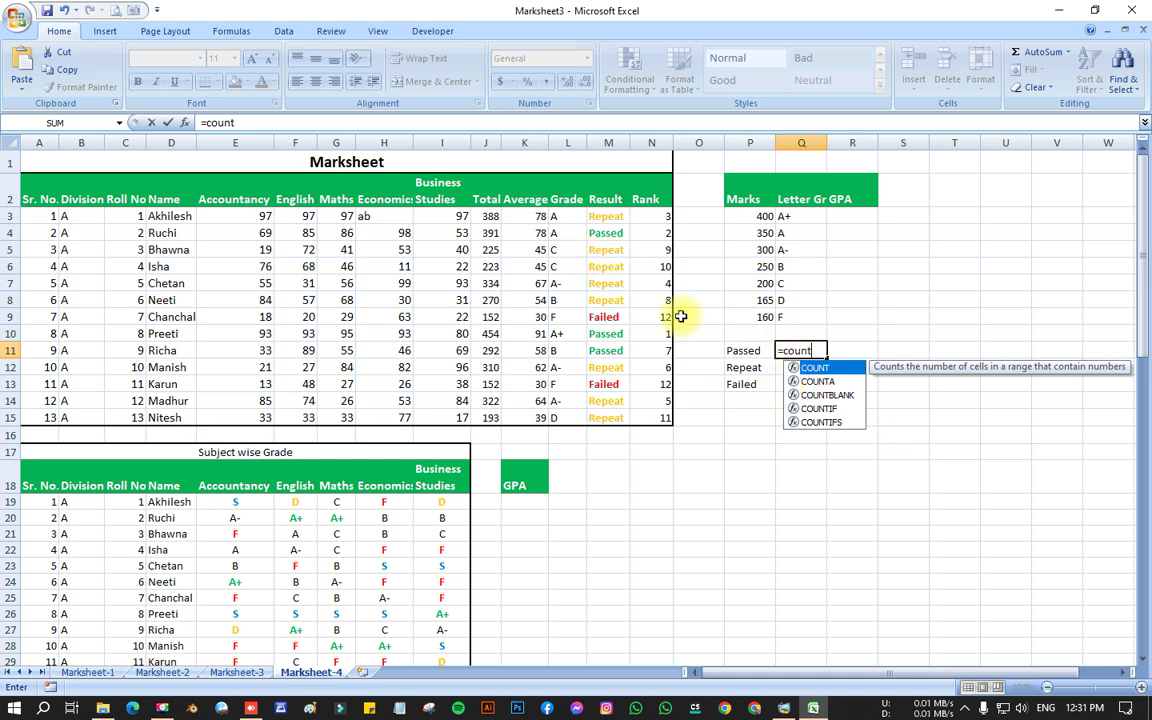
pyautogui.moveTo(609, 216); pyautogui.dragTo(605, 418)
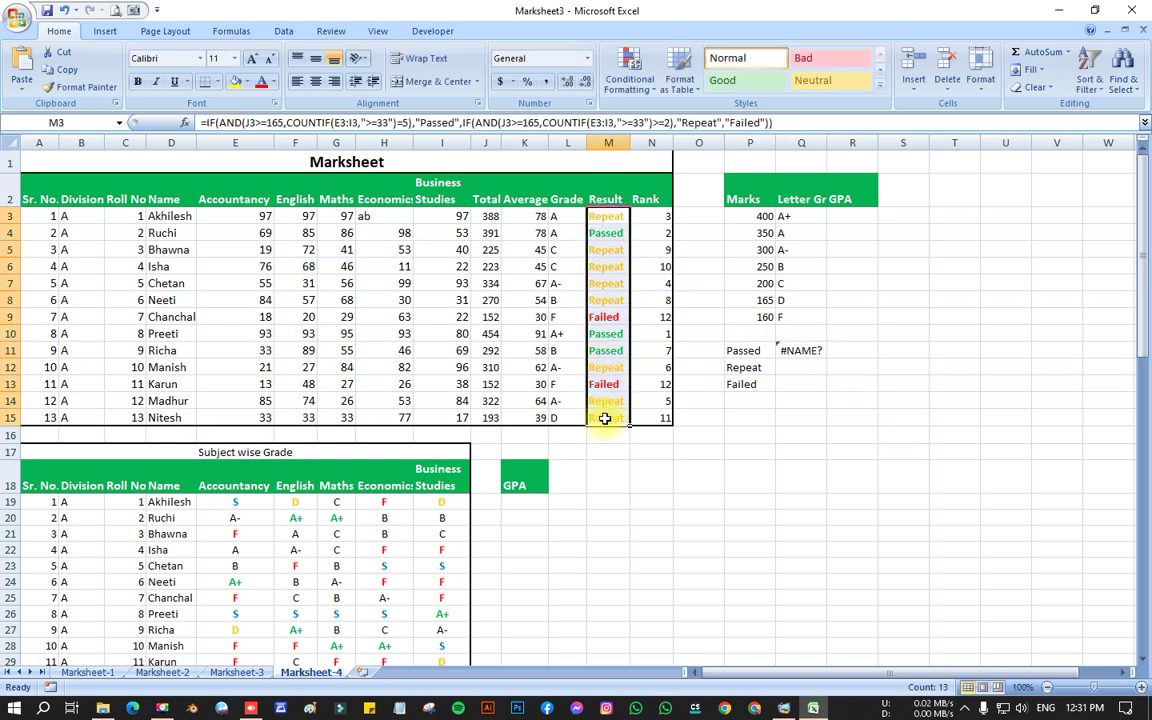
pyautogui.click(795, 350)
pyautogui.click(317, 122)
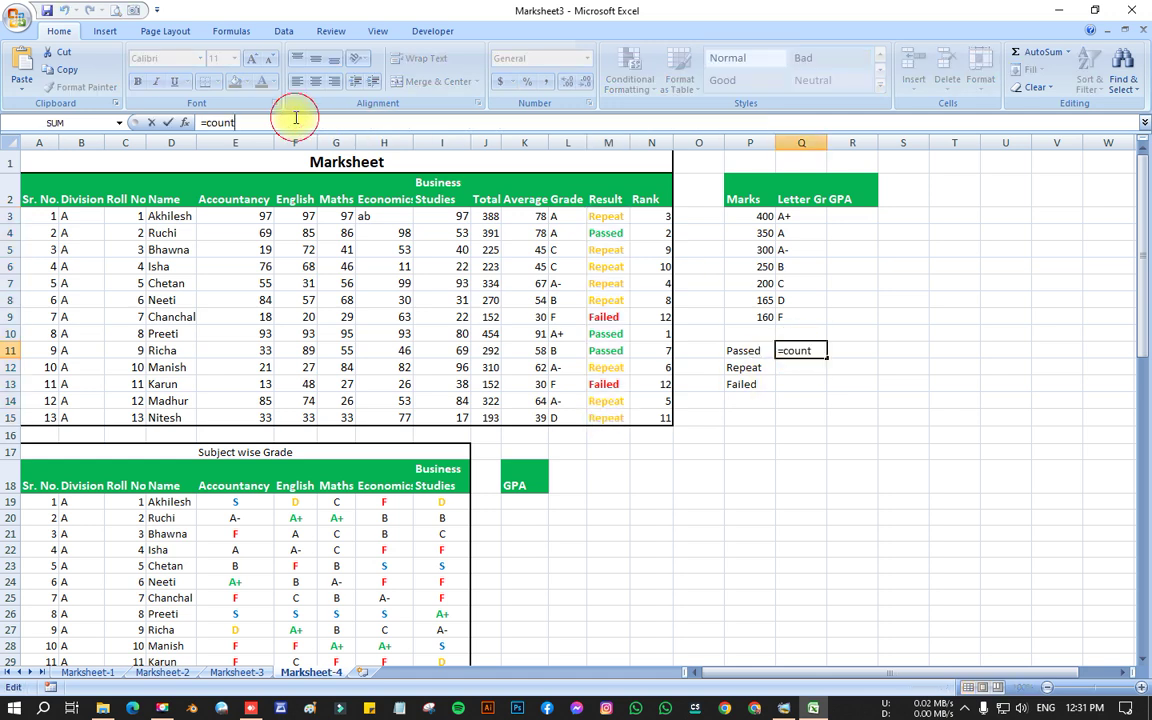
pyautogui.write('(')
pyautogui.moveTo(600, 218); pyautogui.dragTo(603, 414)
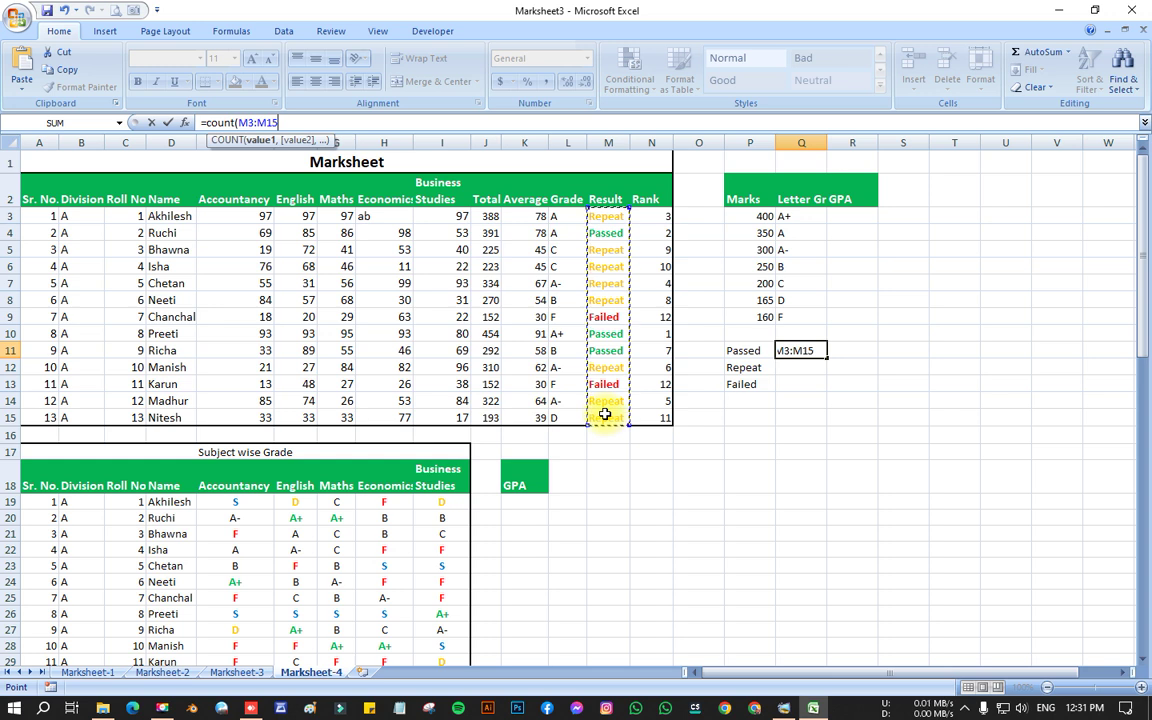
pyautogui.write(')')
pyautogui.press('Return')
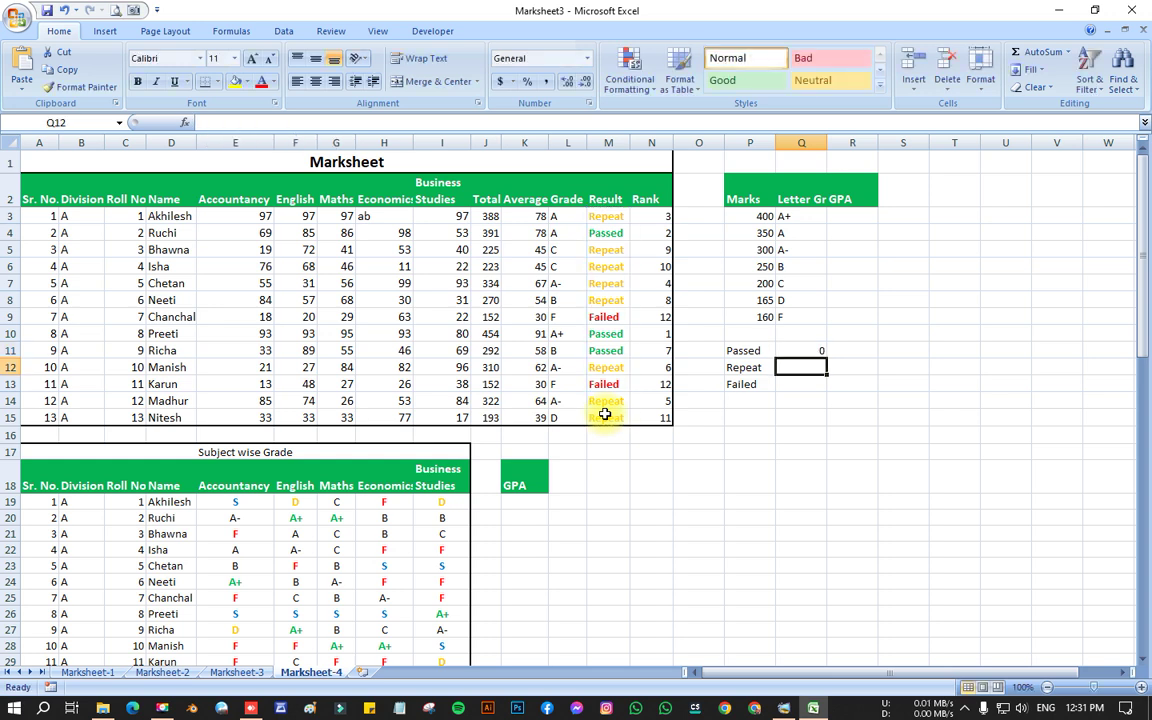
# - Change the Passed count formula in Q11 to =COUNT(N3:N15), so that it counts the Rank column
pyautogui.click(795, 353)
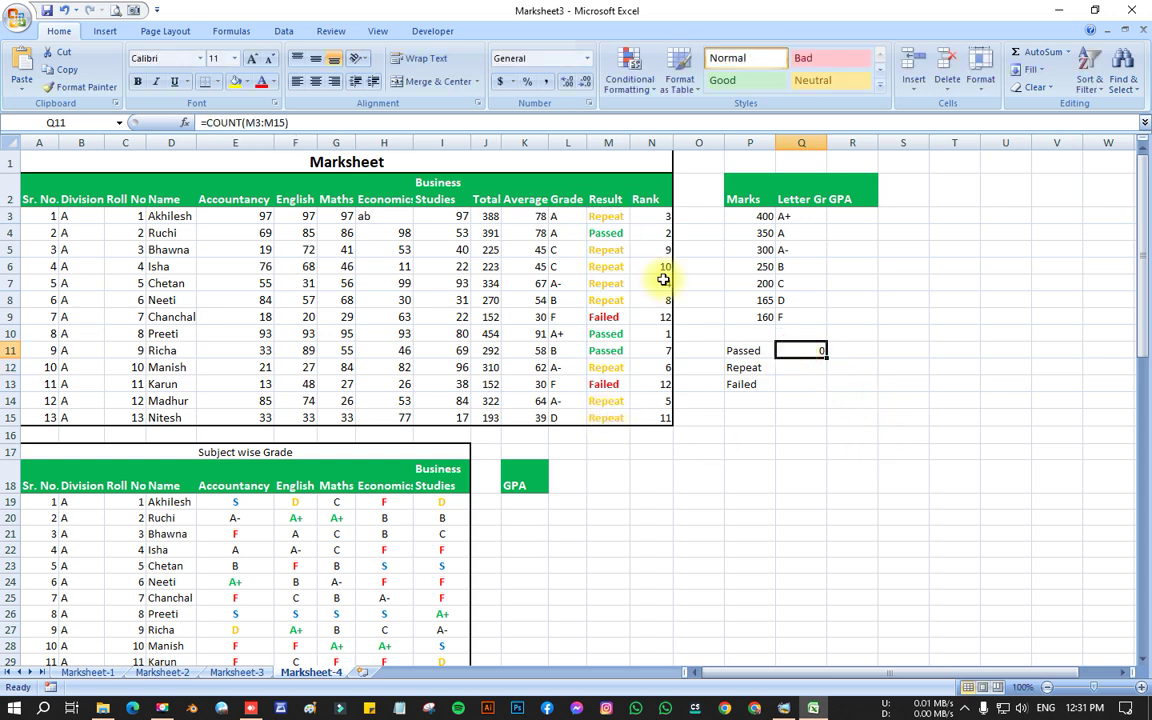
pyautogui.moveTo(602, 216); pyautogui.dragTo(601, 416)
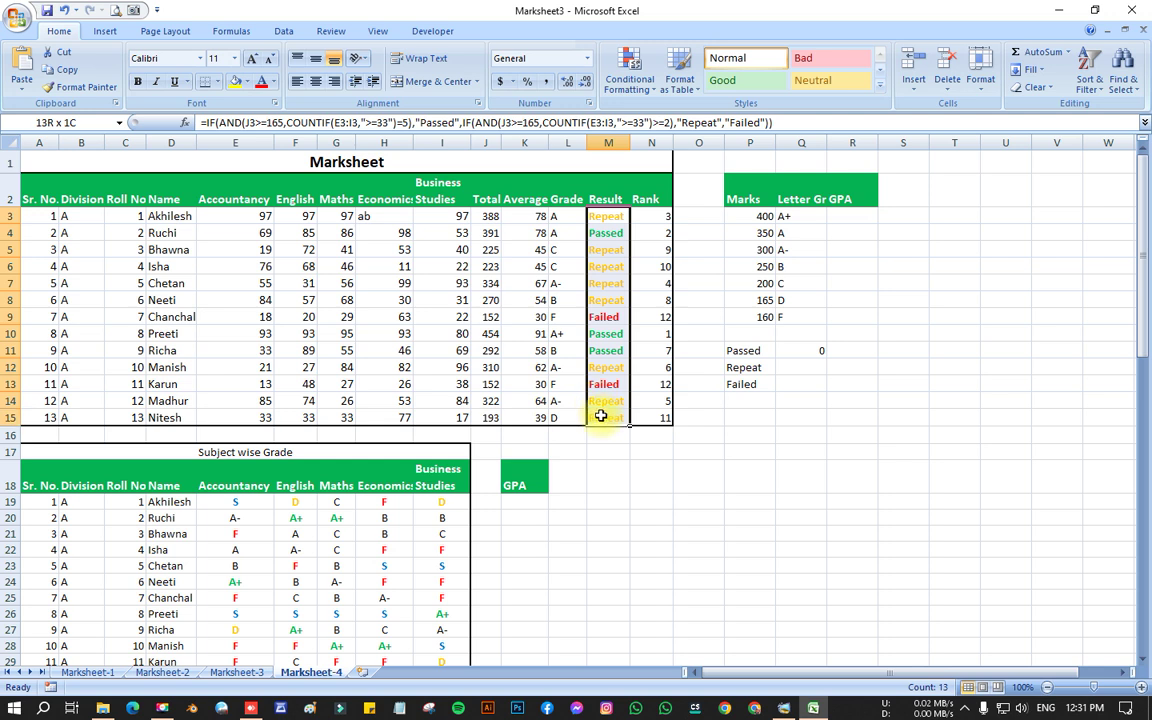
pyautogui.click(800, 354)
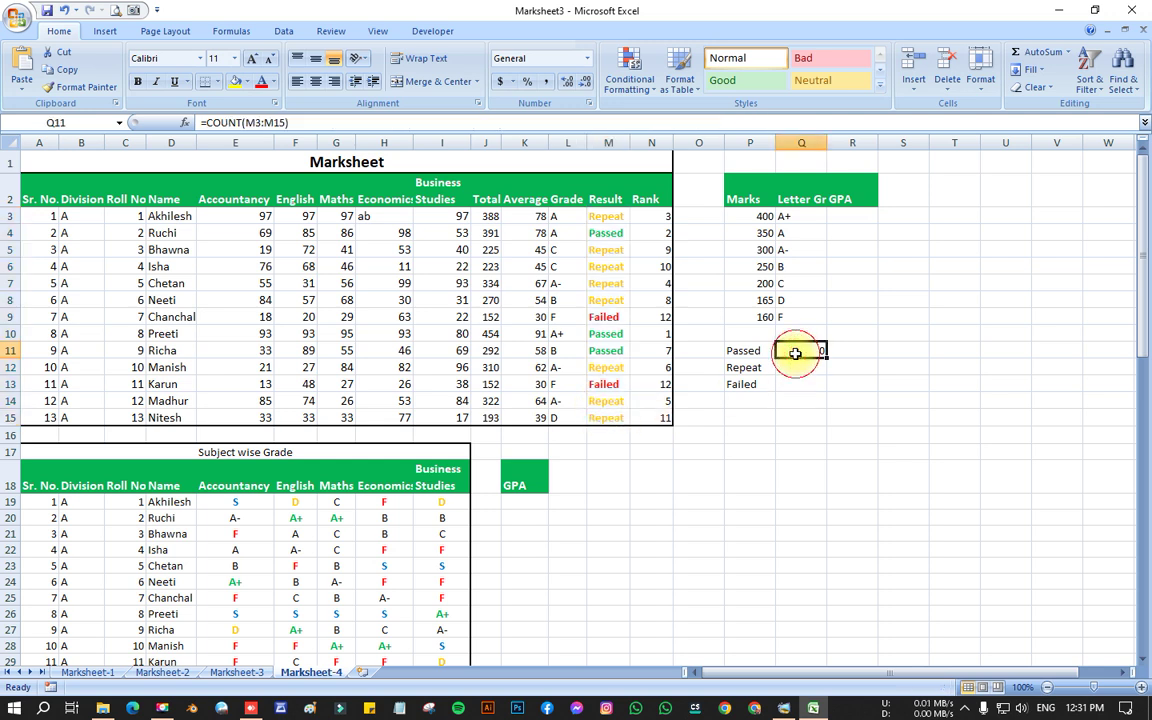
pyautogui.click(288, 122)
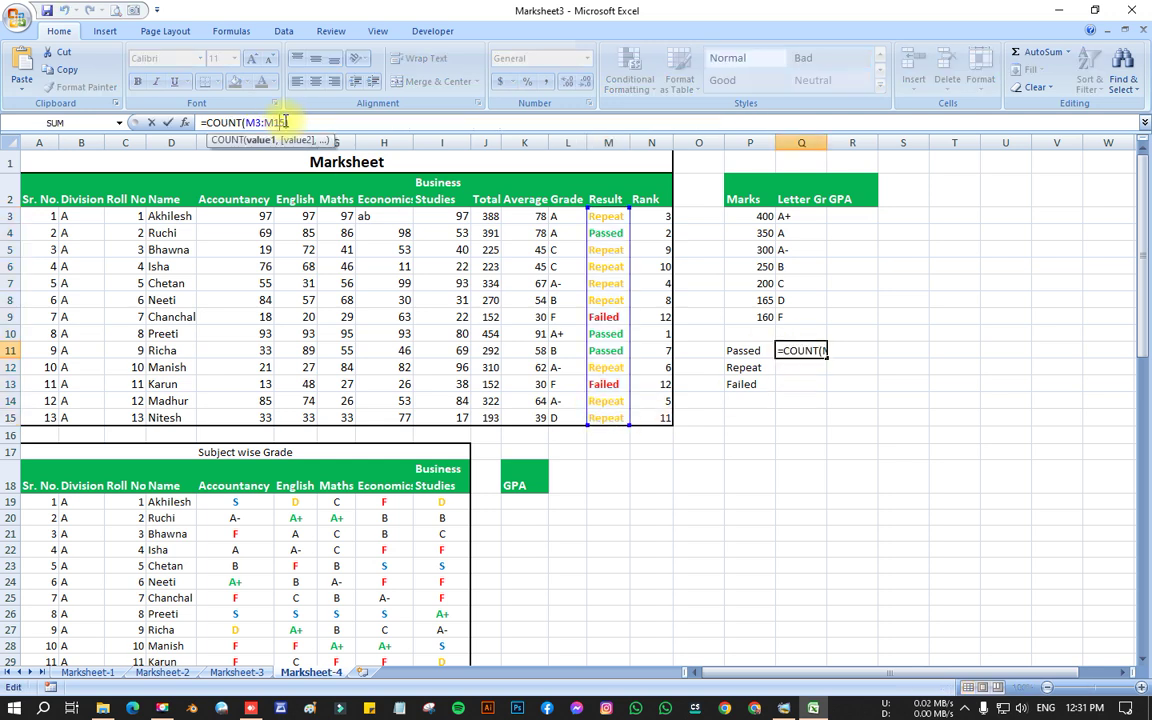
pyautogui.moveTo(288, 122); pyautogui.dragTo(248, 122)
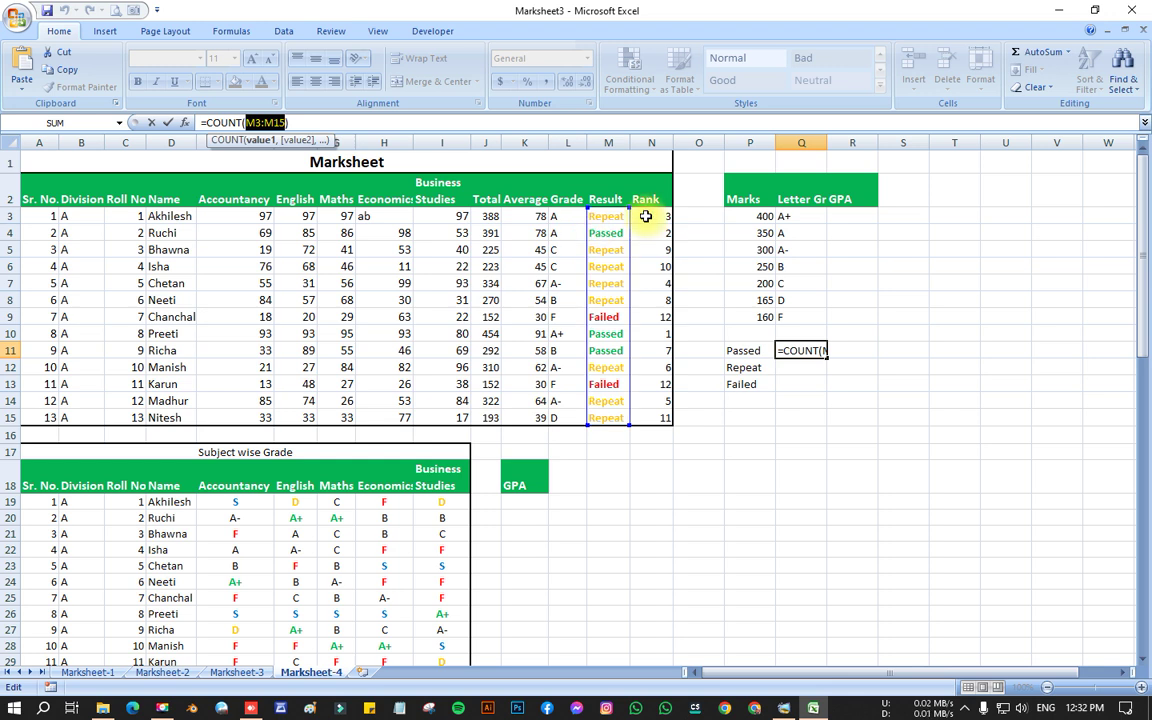
pyautogui.moveTo(648, 216); pyautogui.dragTo(649, 416)
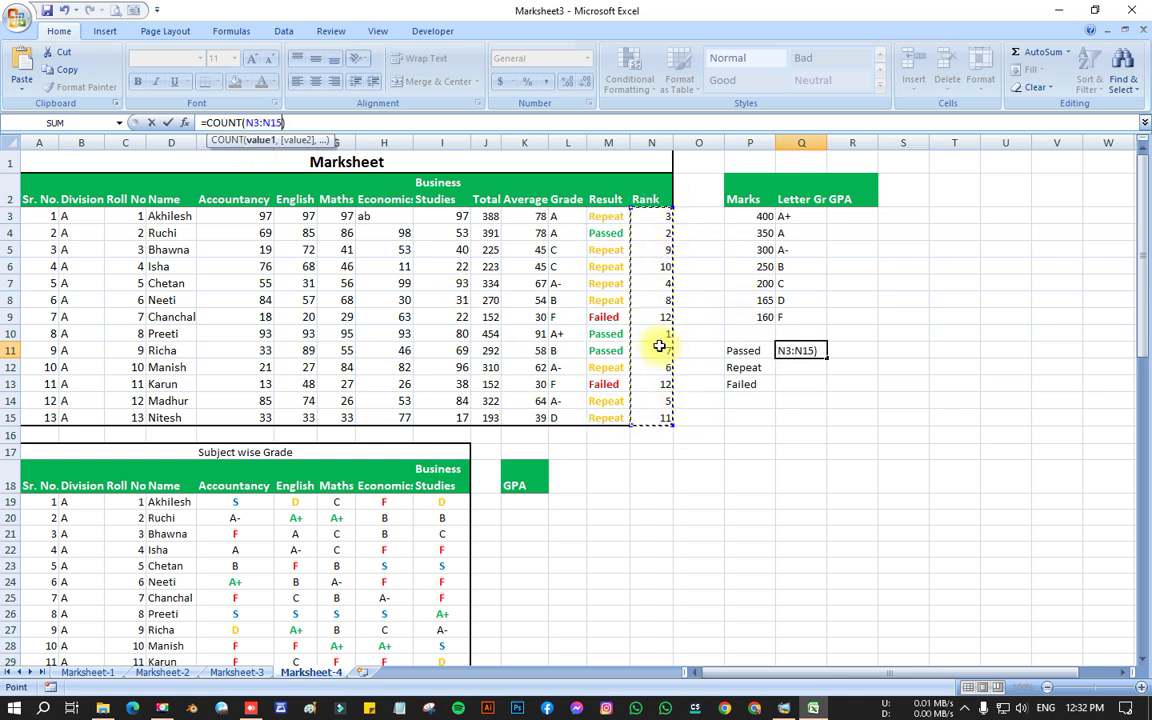
pyautogui.click(322, 121)
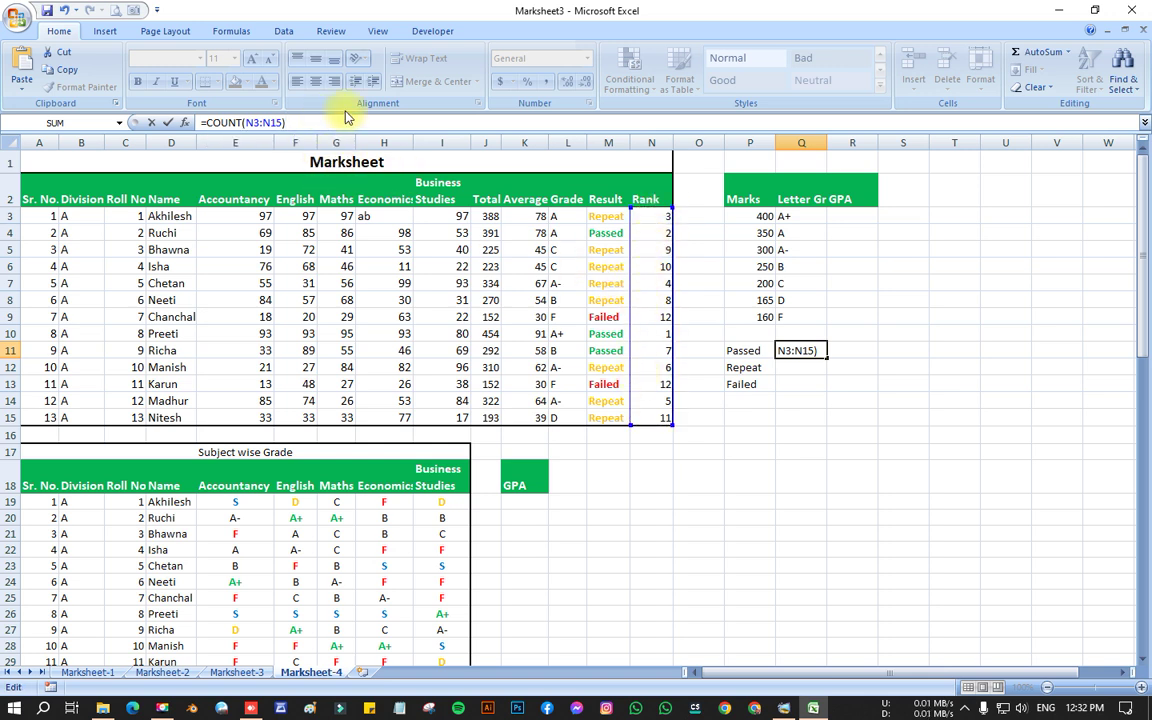
pyautogui.hotkey('ctrl', 'Return')
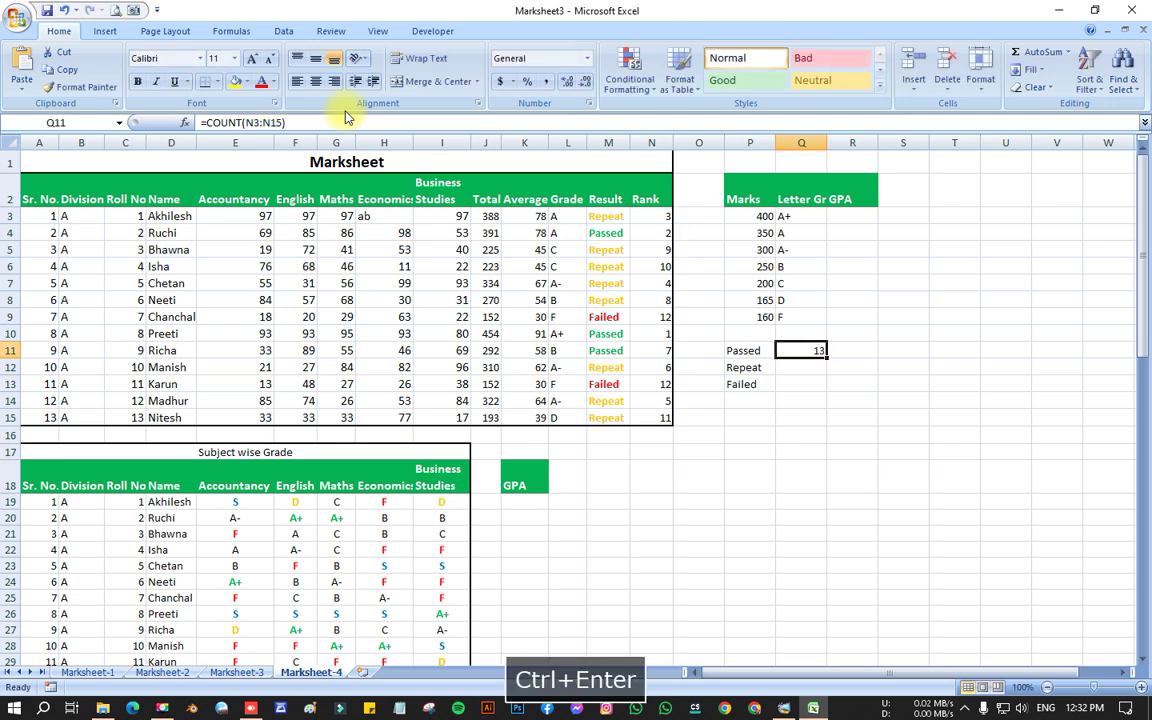
# - Examine the Rank cells N3 to N15 one by one and compare them with the results in M3:M15
pyautogui.click(641, 215)
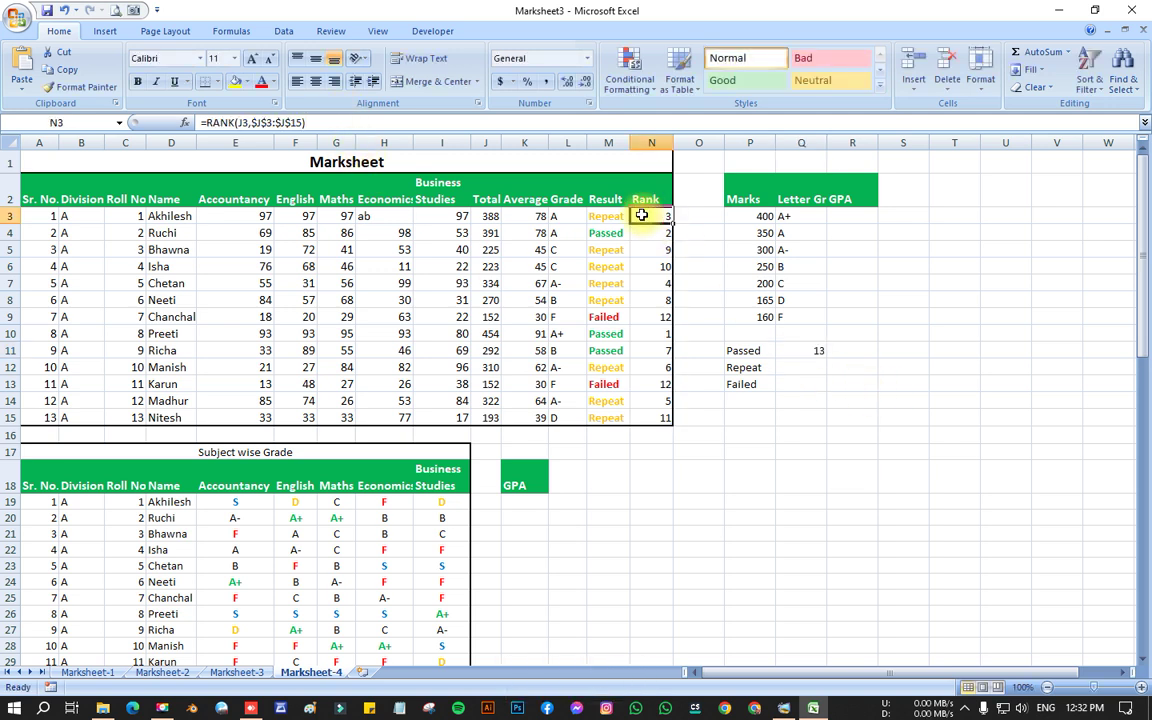
pyautogui.press('Return')
pyautogui.press('Down')
pyautogui.press('Down')
pyautogui.press('Down')
pyautogui.press('Down')
pyautogui.press('Down')
pyautogui.press('Down')
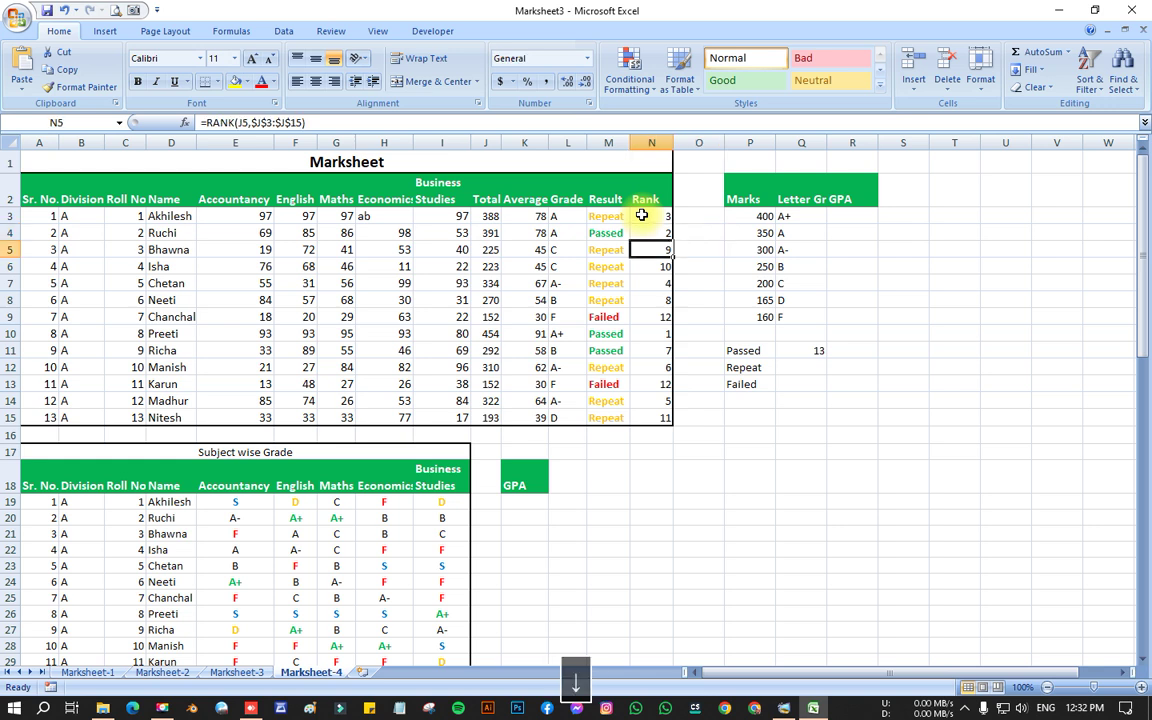
pyautogui.press('Down')
pyautogui.press('Down')
pyautogui.press('Down')
pyautogui.press('Down')
pyautogui.press('Down')
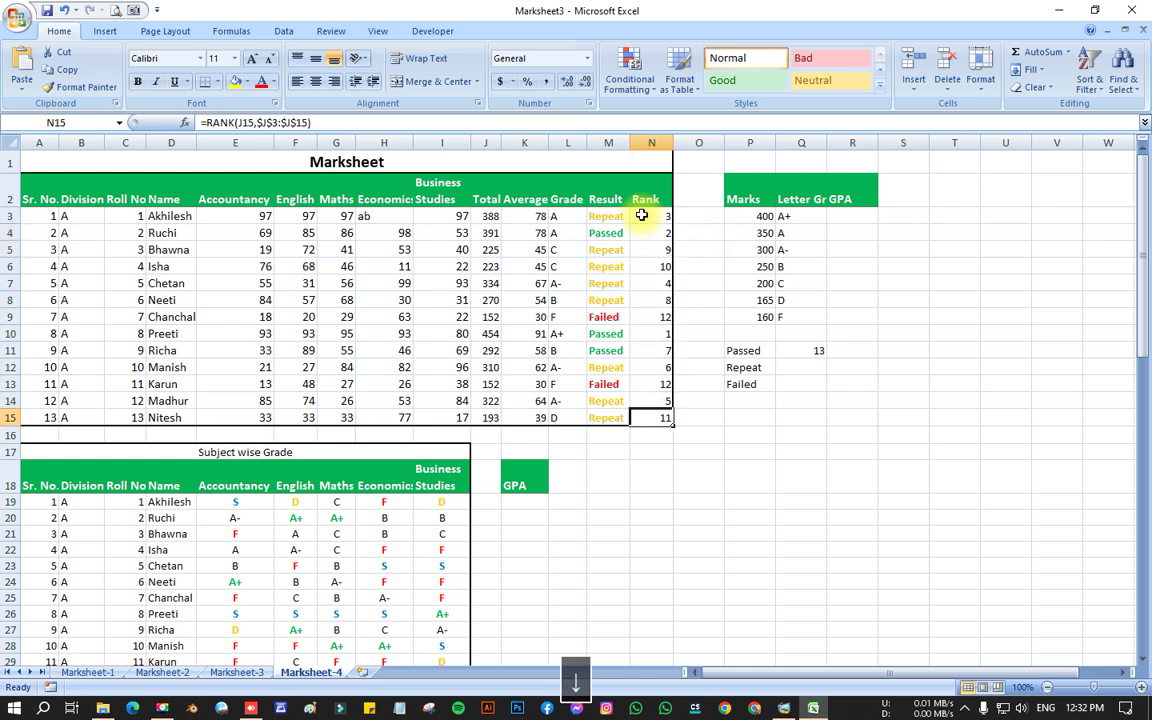
pyautogui.click(801, 350)
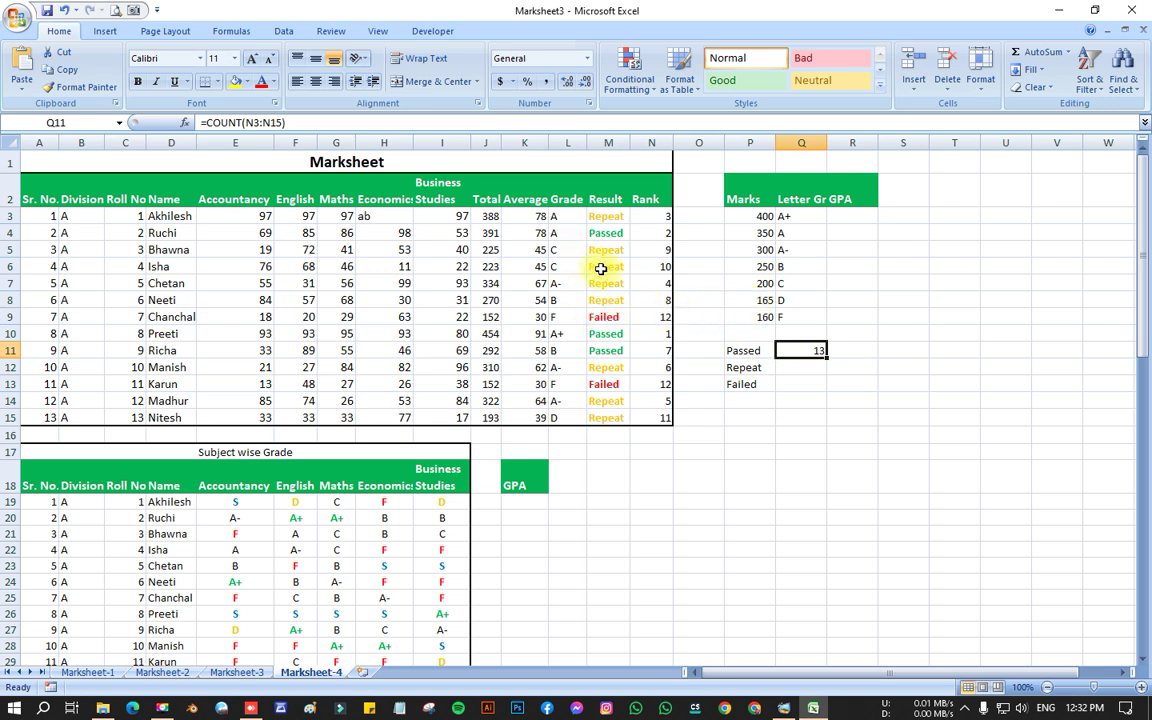
pyautogui.moveTo(607, 218); pyautogui.dragTo(603, 413)
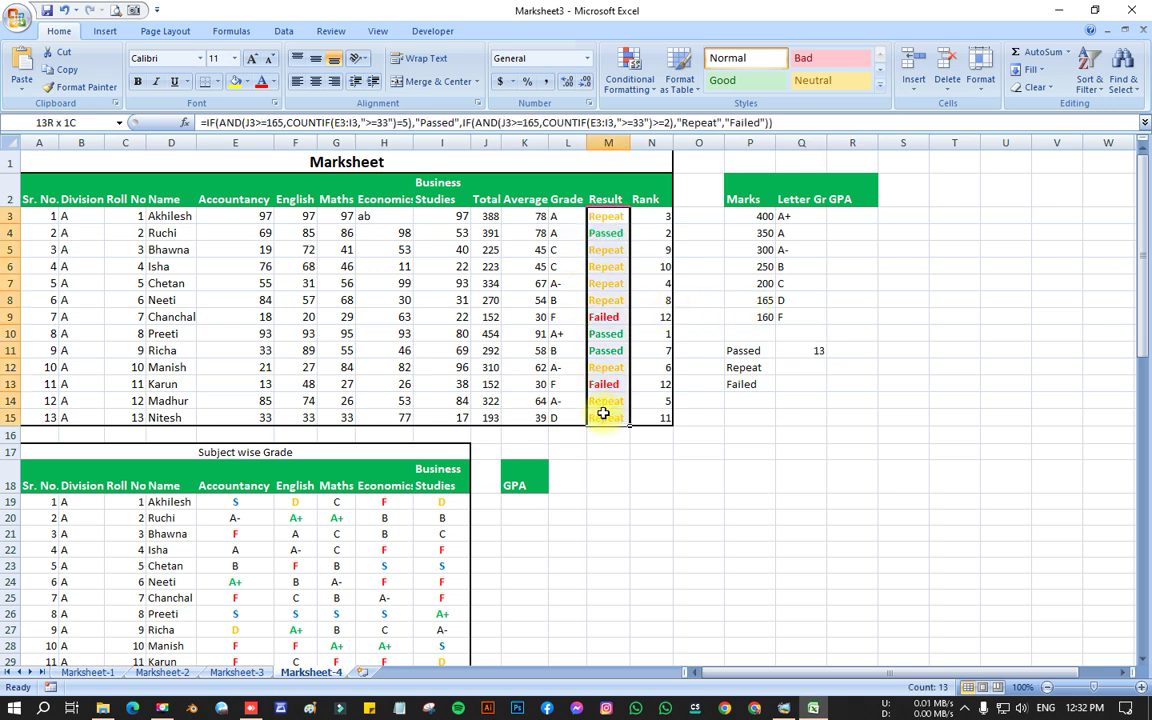
# - Copy the formula text =COUNT(N3:N15) from Q11 into R11
pyautogui.click(803, 350)
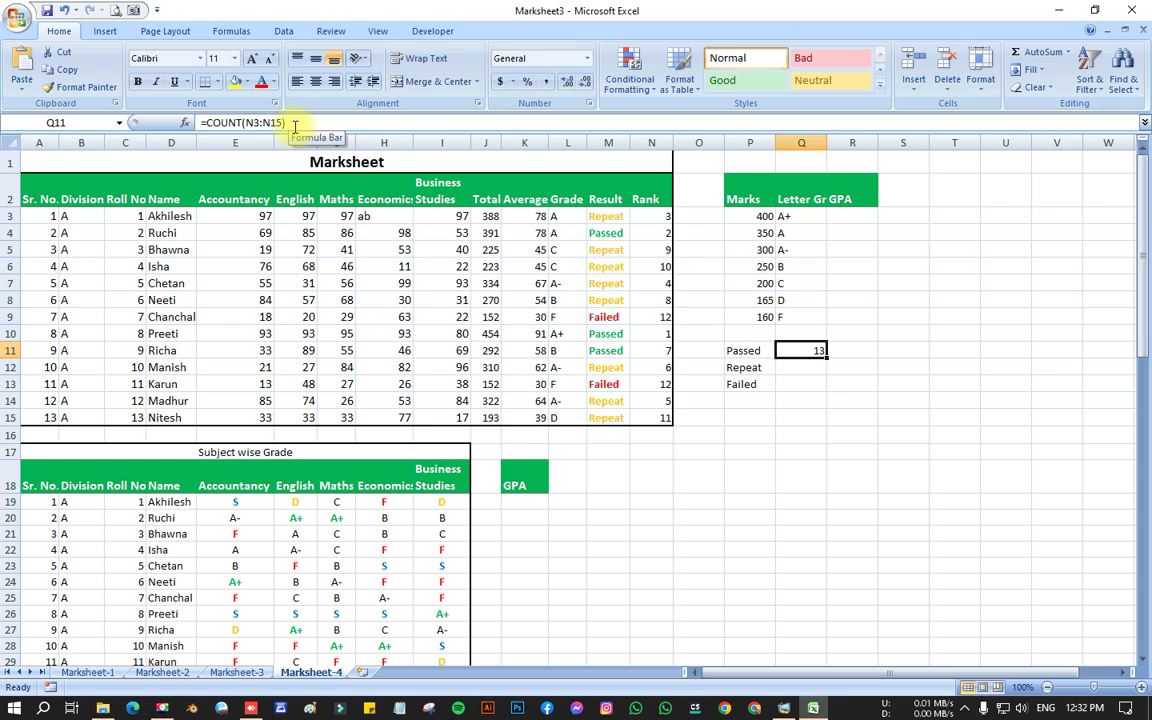
pyautogui.click(241, 122)
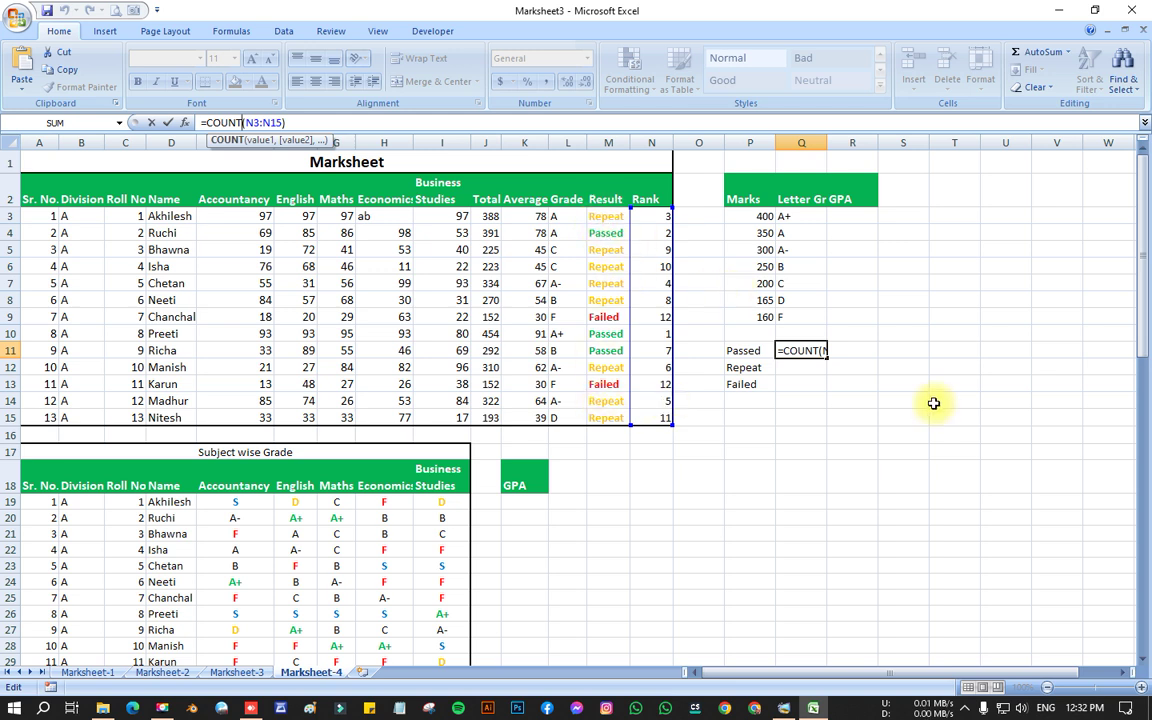
pyautogui.moveTo(318, 124); pyautogui.dragTo(77, 122)
pyautogui.hotkey('ctrl', 'c')
pyautogui.press('Escape')
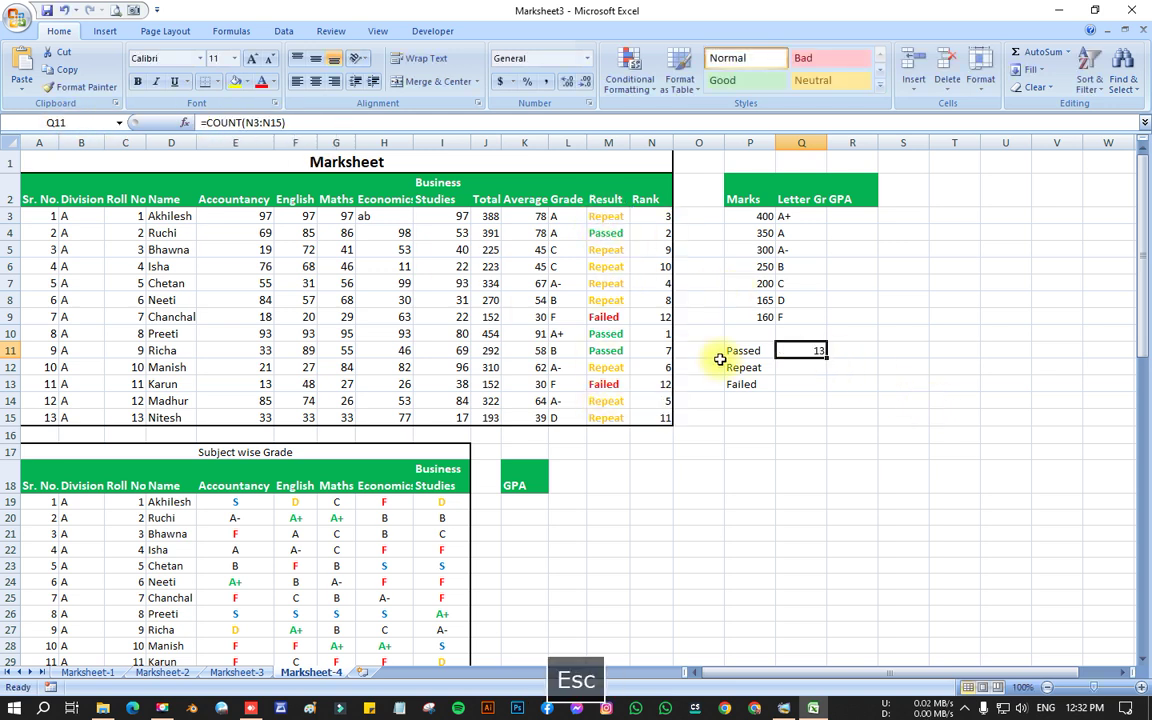
pyautogui.click(852, 347)
pyautogui.hotkey('ctrl', 'v')
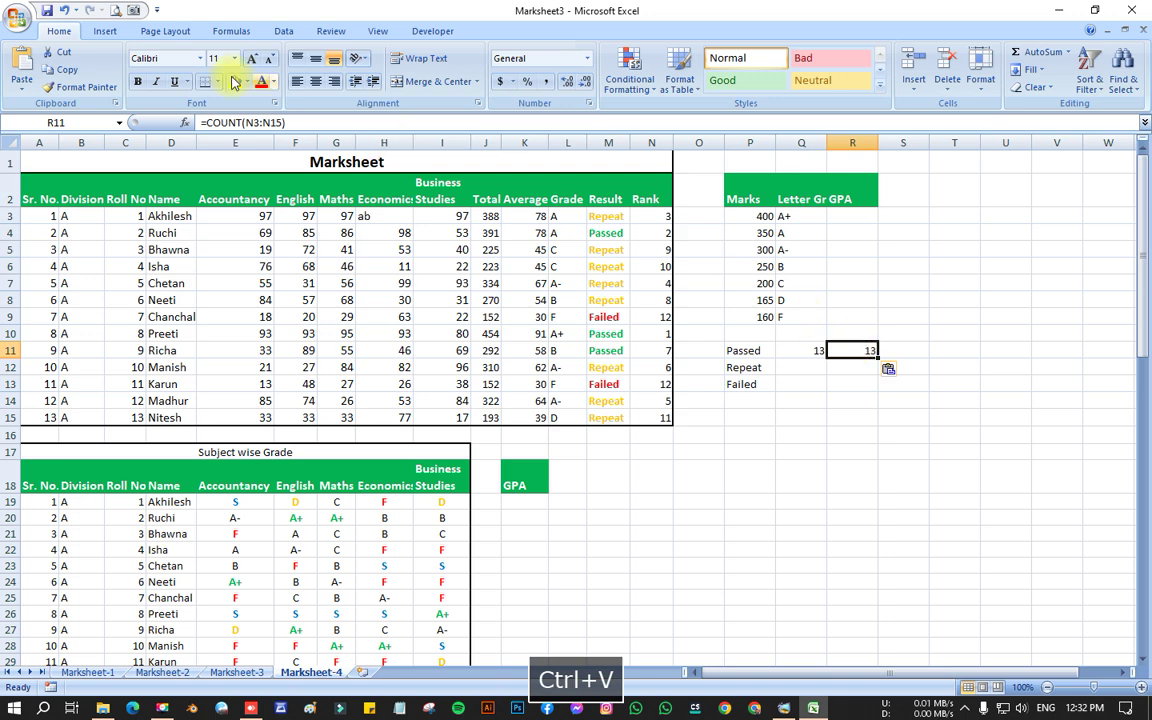
# - Change the formula in R11 to =COUNTA(M3:M15), so that it counts the Result column
pyautogui.click(248, 122)
pyautogui.write('A')
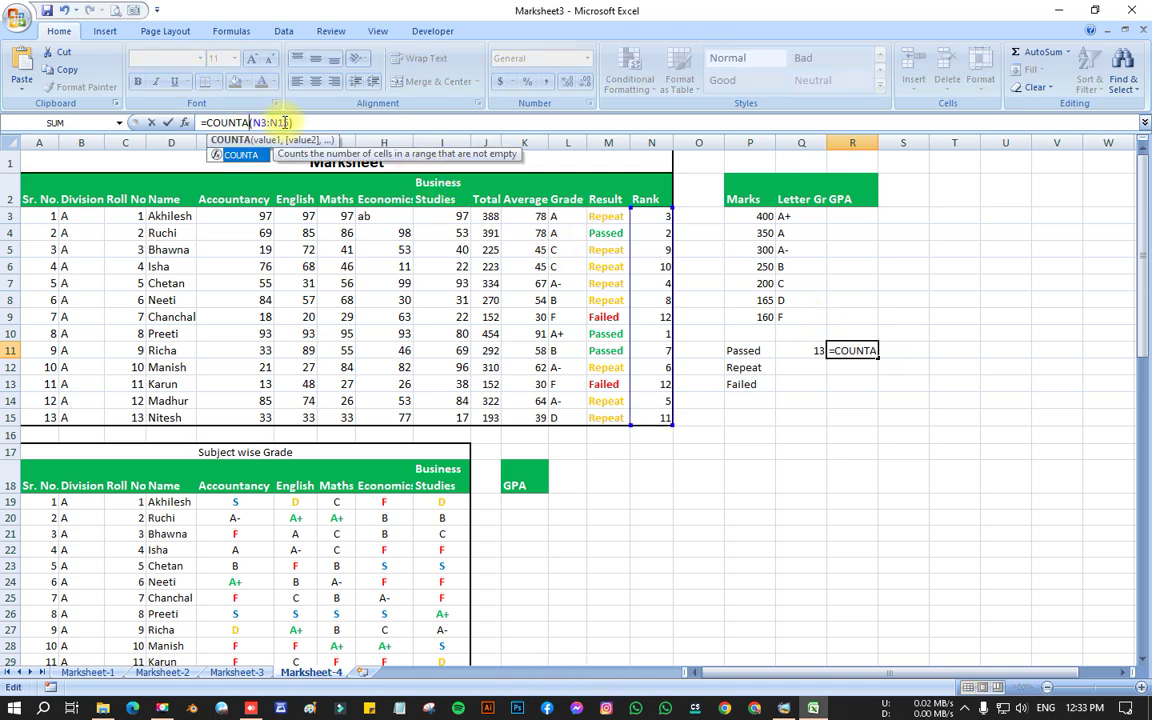
pyautogui.moveTo(287, 121); pyautogui.dragTo(253, 122)
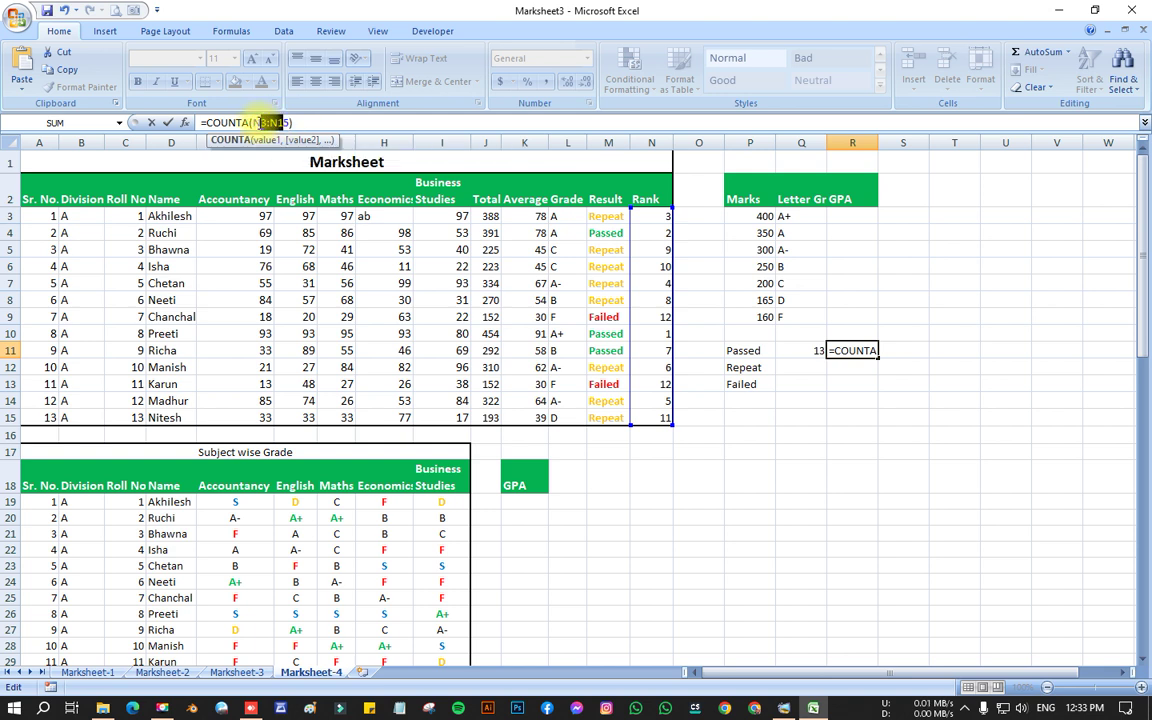
pyautogui.moveTo(289, 122); pyautogui.dragTo(253, 122)
pyautogui.moveTo(607, 214); pyautogui.dragTo(610, 416)
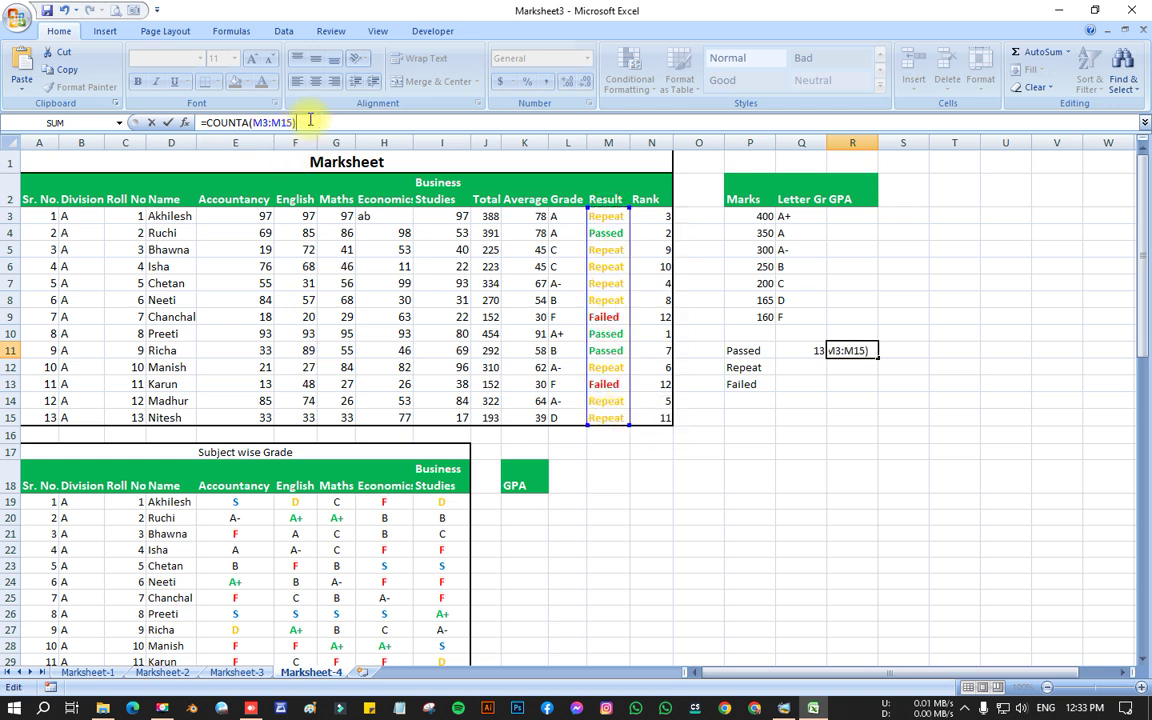
pyautogui.press('Return')
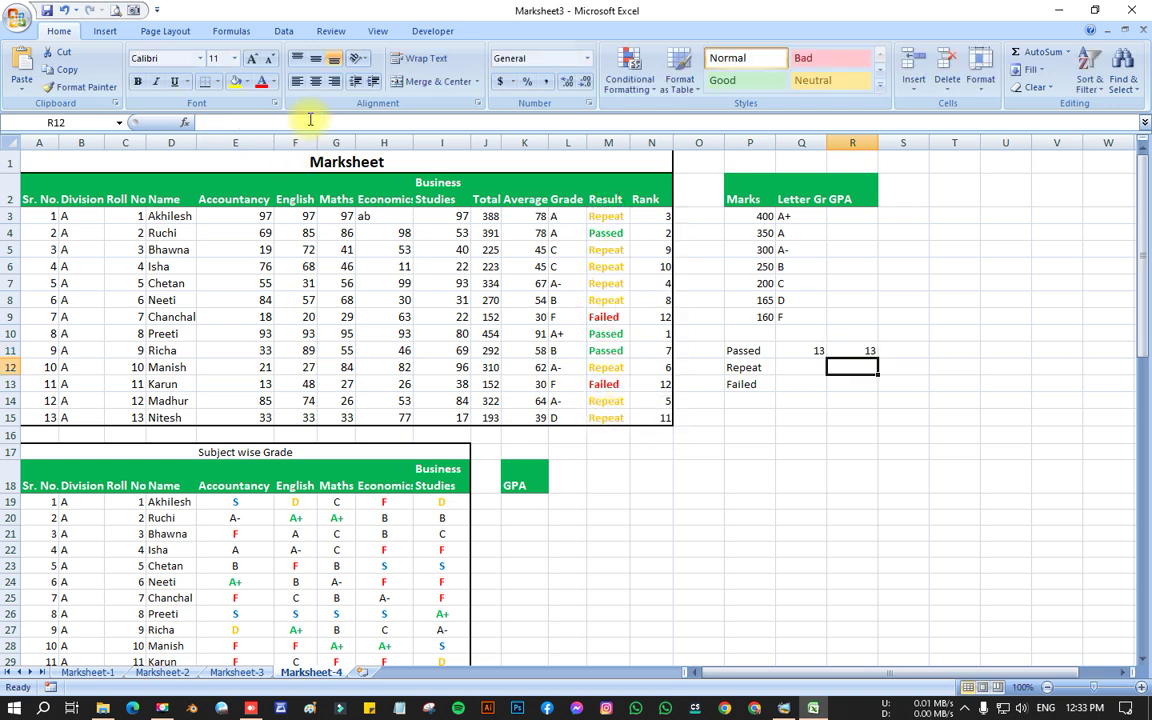
# - Check Q11's formula and switch the one in R11 to =COUNT(M3:M15) for comparison
pyautogui.click(802, 350)
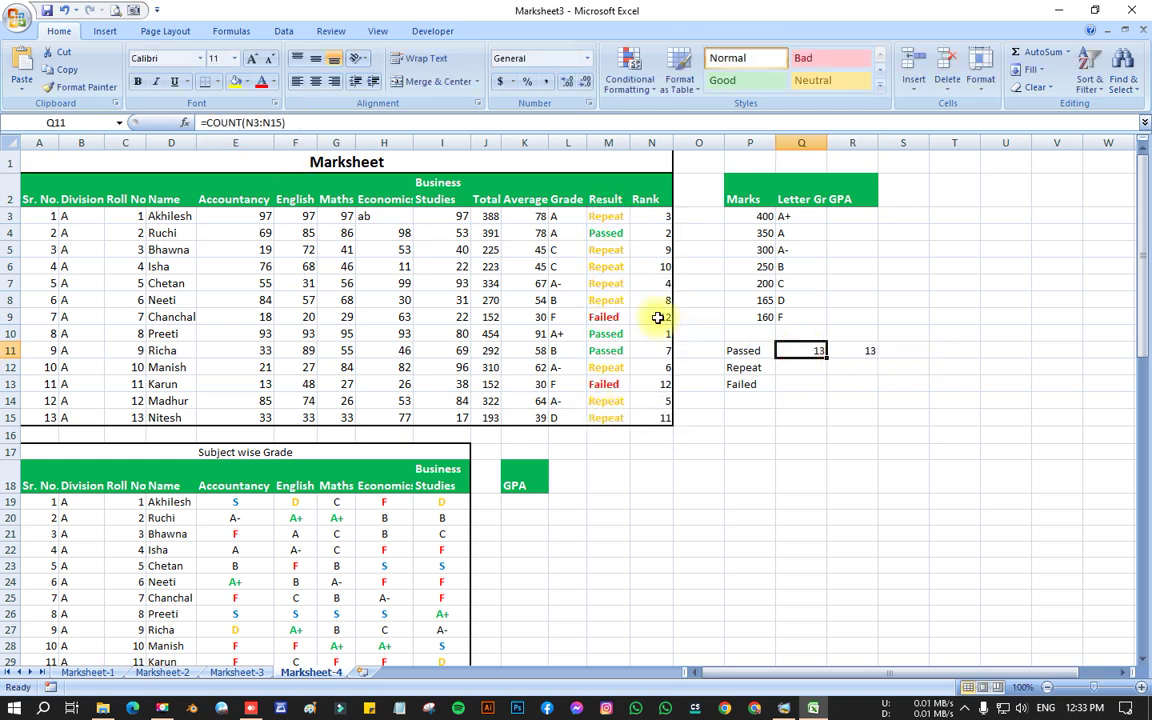
pyautogui.click(856, 349)
pyautogui.click(248, 123)
pyautogui.press('BackSpace')
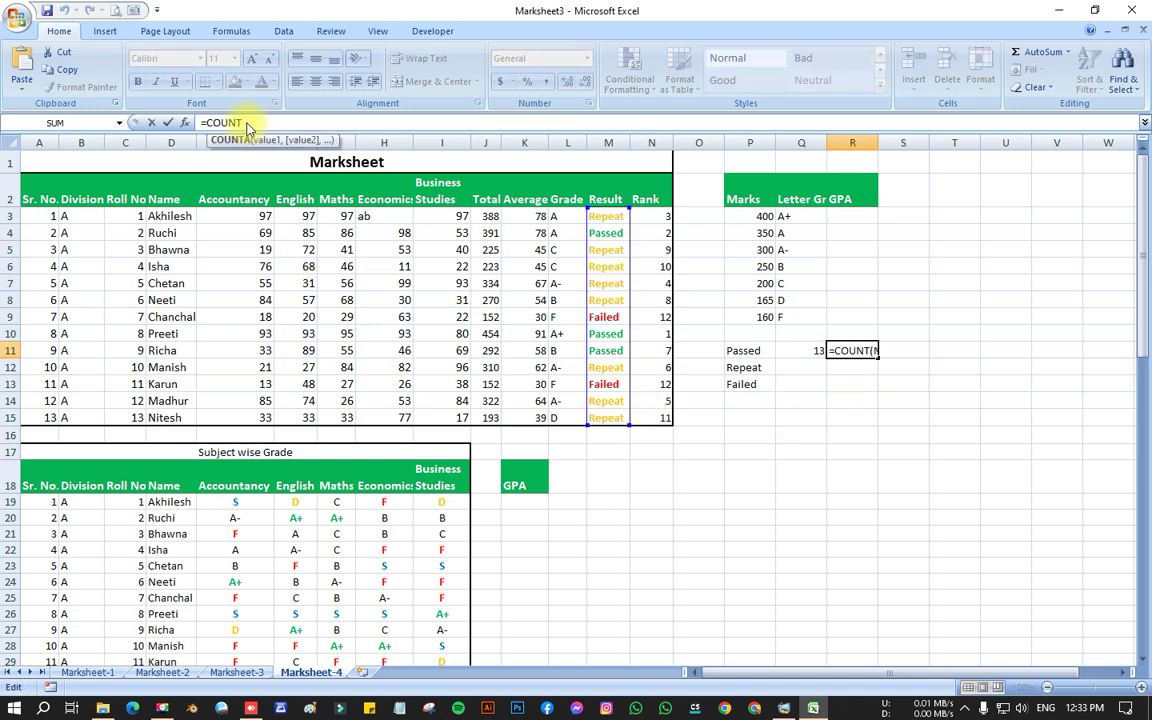
pyautogui.press('Return')
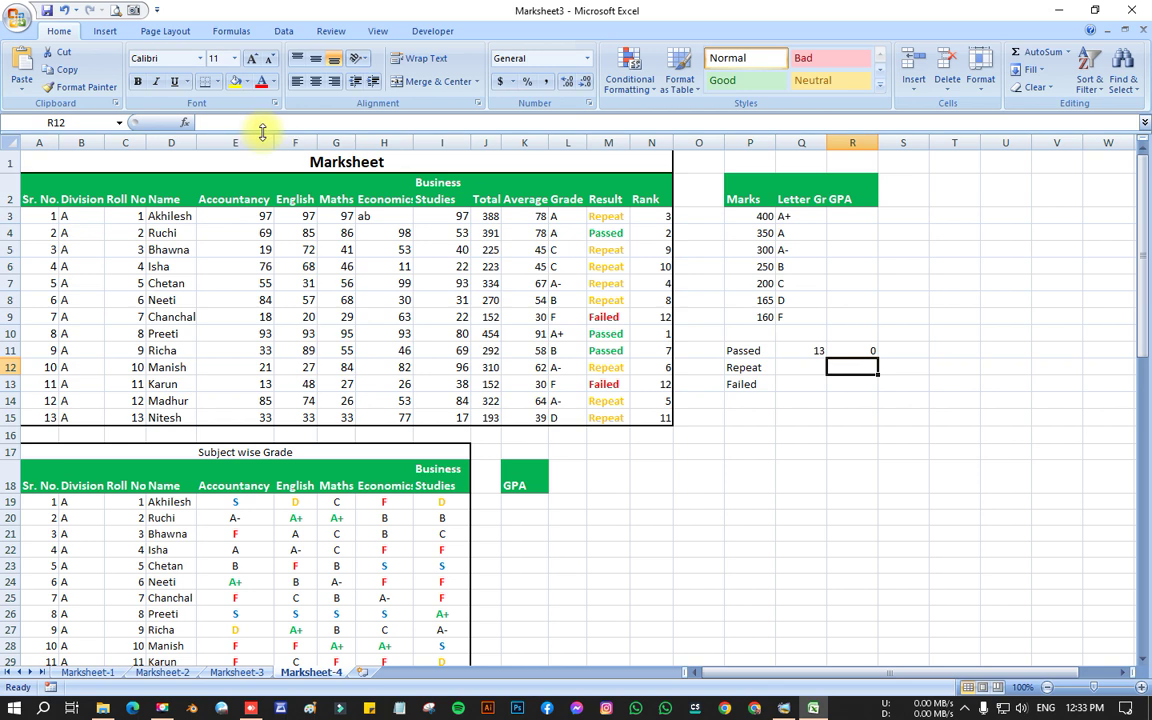
# - Switch the function in R11 back to COUNTA for the range M3:M15
pyautogui.click(850, 350)
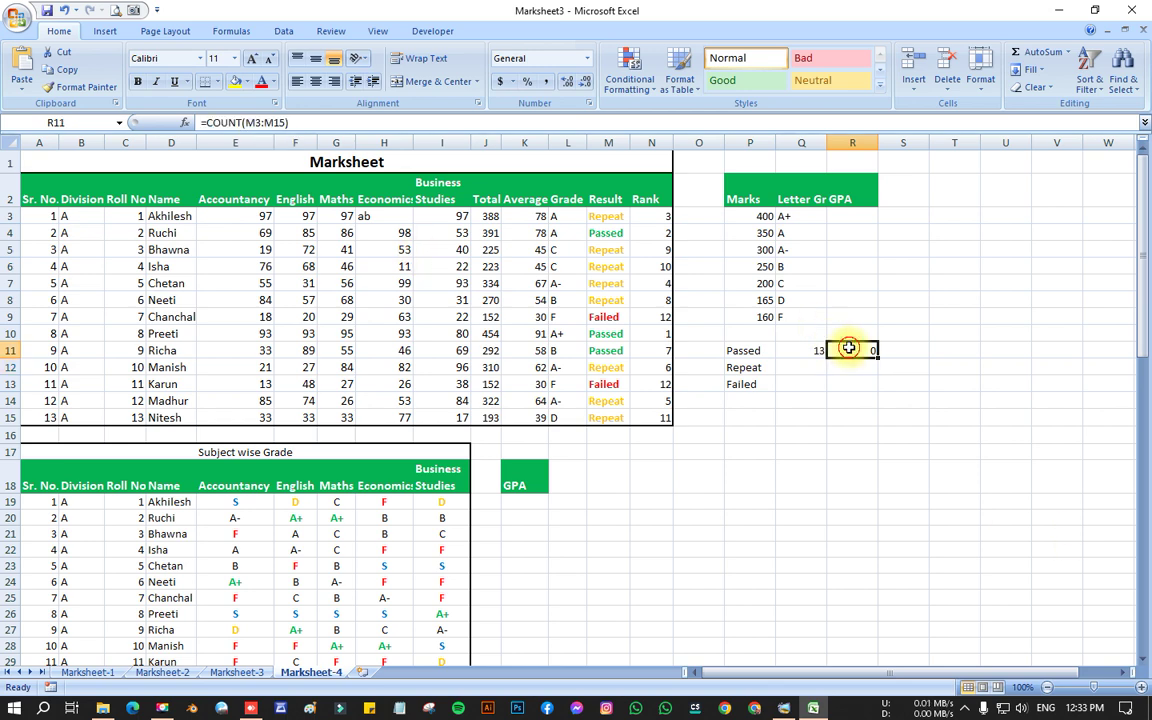
pyautogui.click(250, 122)
pyautogui.write('A')
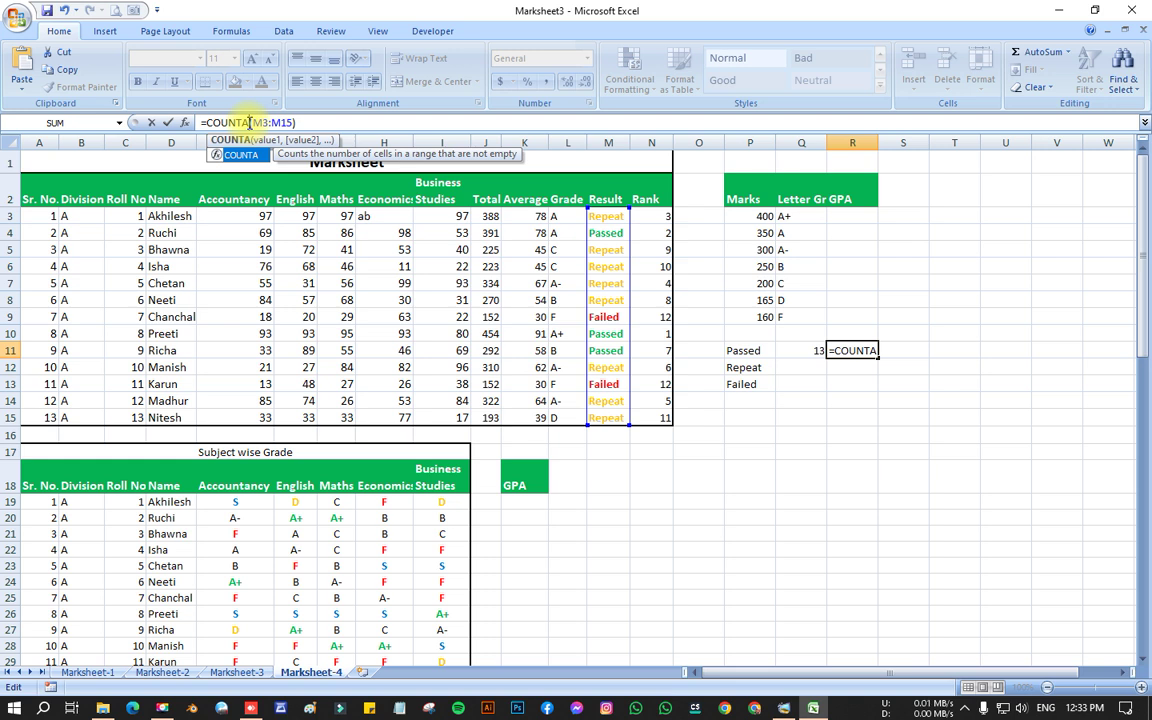
pyautogui.press('Return')
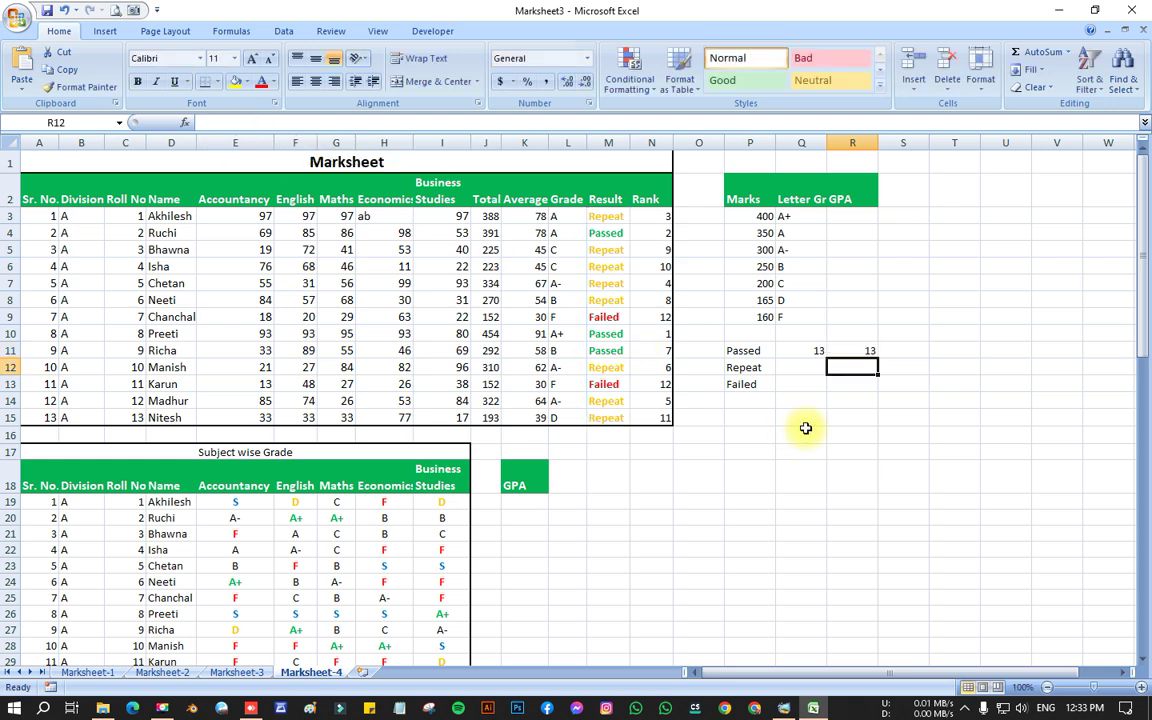
# - Compare the counts in Q11 and R11, and clear the COUNTA formula from R11
pyautogui.click(788, 350)
pyautogui.moveTo(788, 350); pyautogui.dragTo(841, 350)
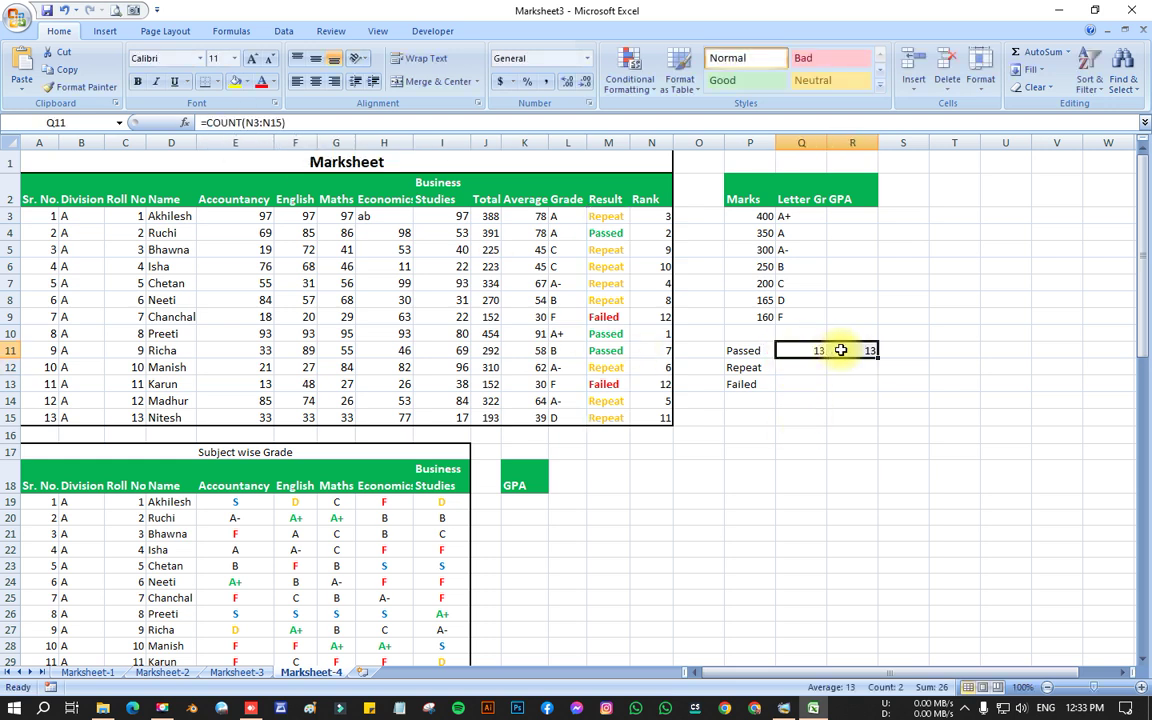
pyautogui.click(842, 350)
pyautogui.press('Delete')
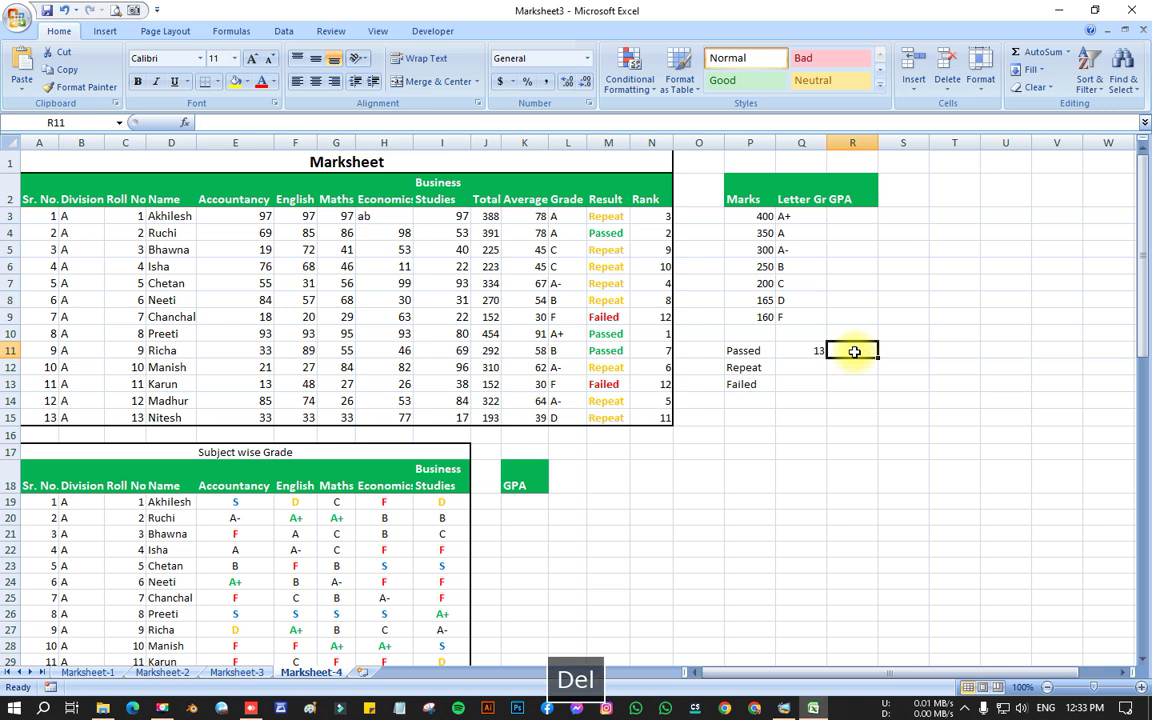
# - Set the range of the COUNT formula in Q11 to the results in M3:M15
pyautogui.click(791, 355)
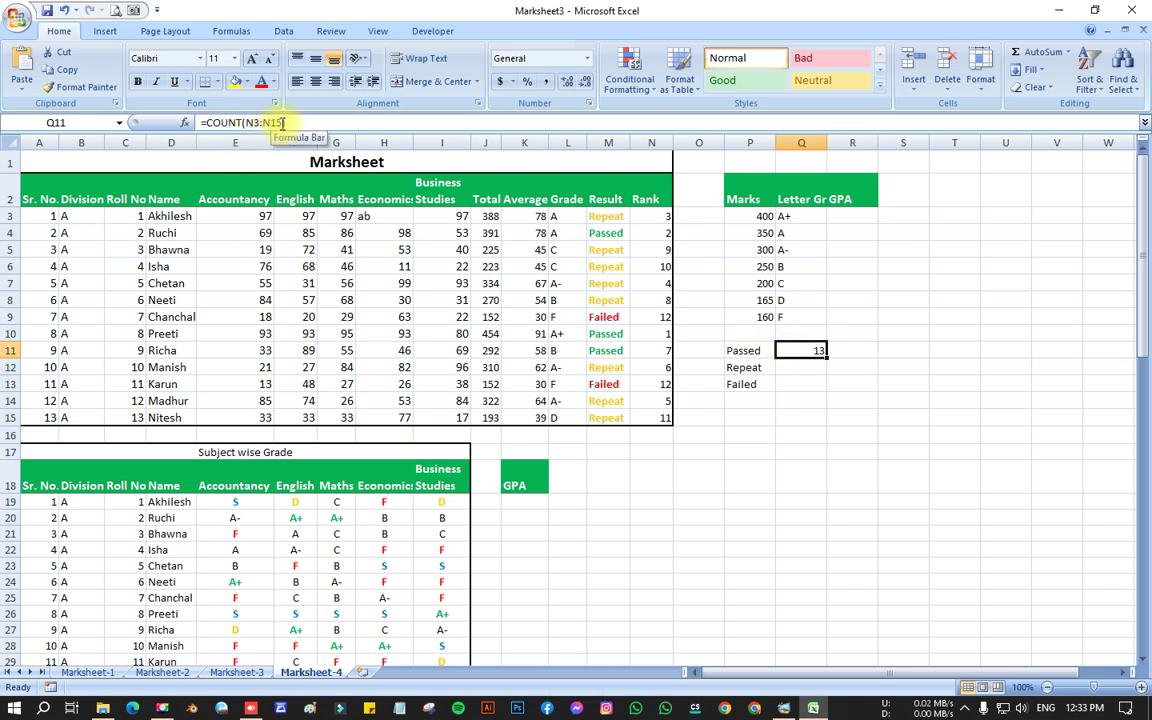
pyautogui.moveTo(283, 122); pyautogui.dragTo(249, 122)
pyautogui.moveTo(604, 216); pyautogui.dragTo(602, 410)
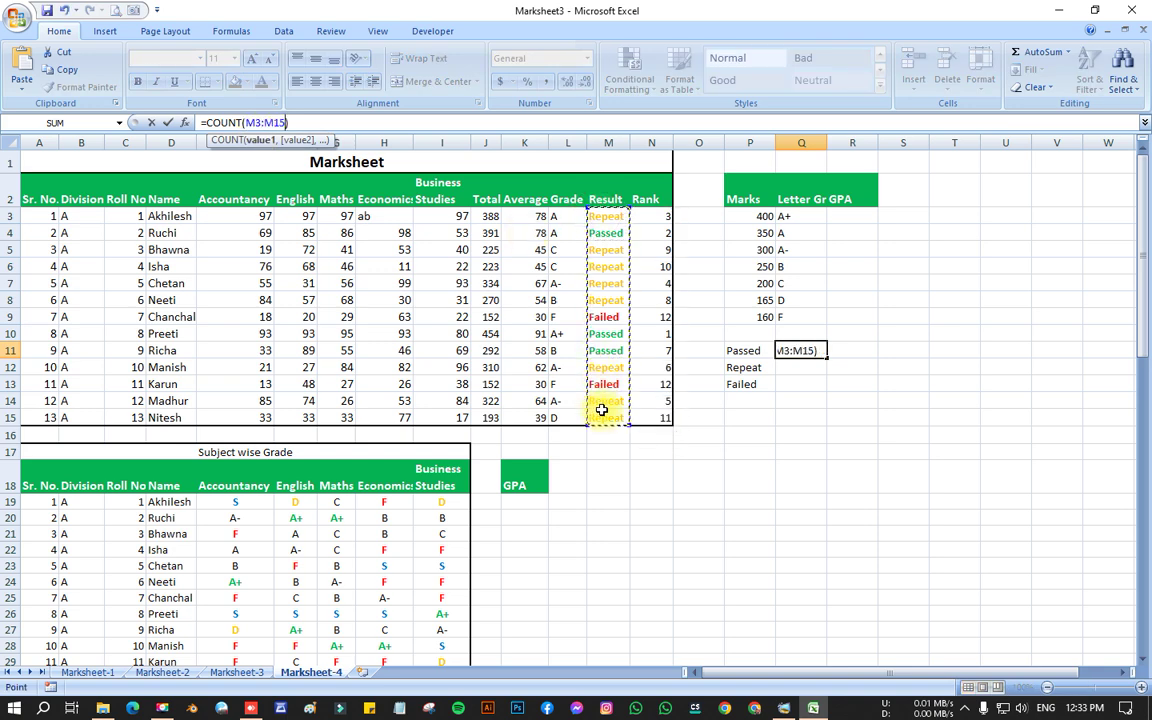
pyautogui.press('Return')
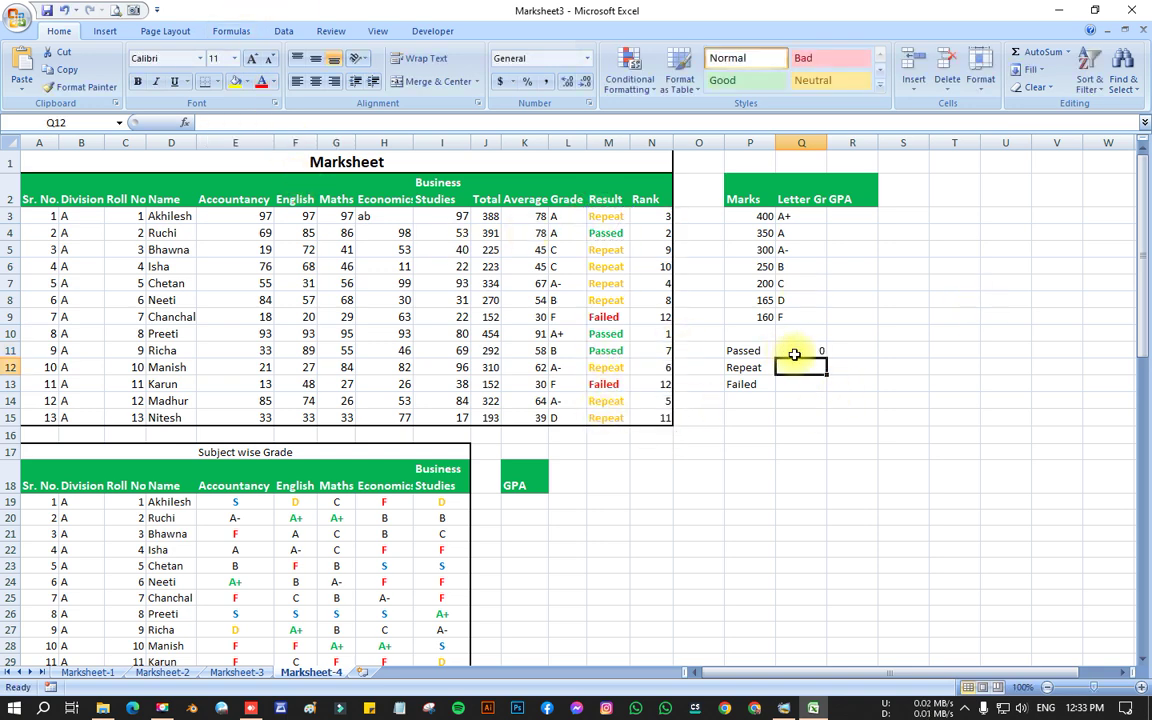
# - Change Q11's COUNT formula to =COUNTIF(M3:M15,"Passed")
pyautogui.click(800, 351)
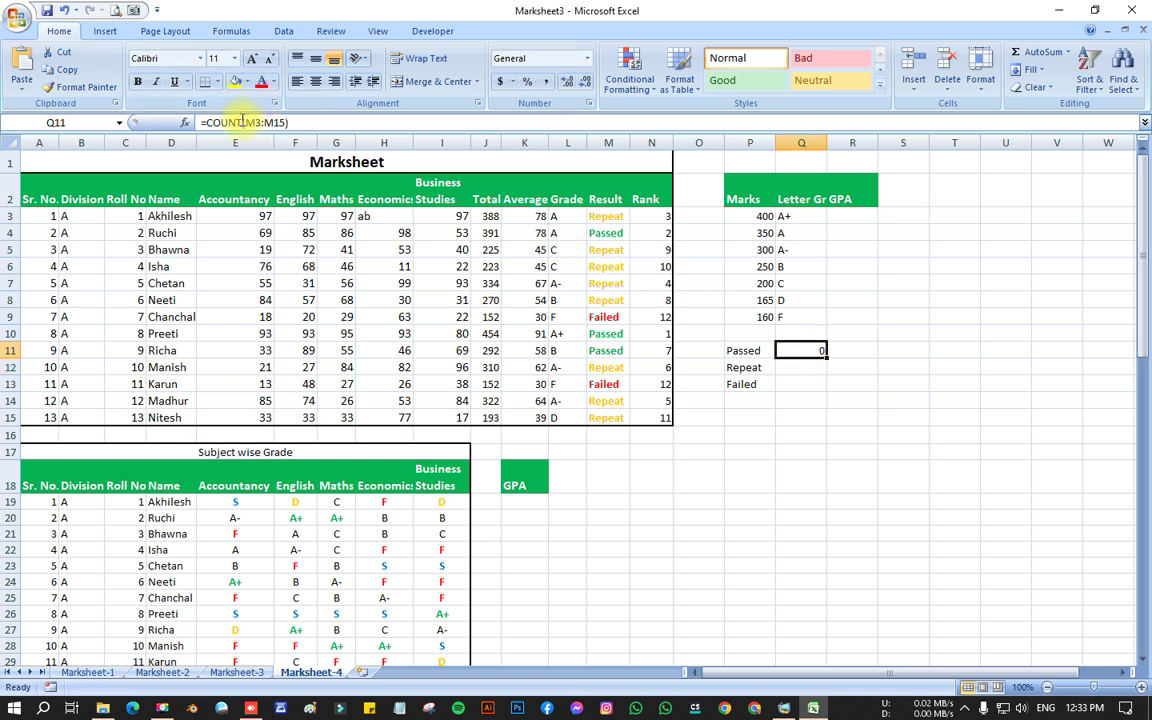
pyautogui.click(242, 121)
pyautogui.write('IF')
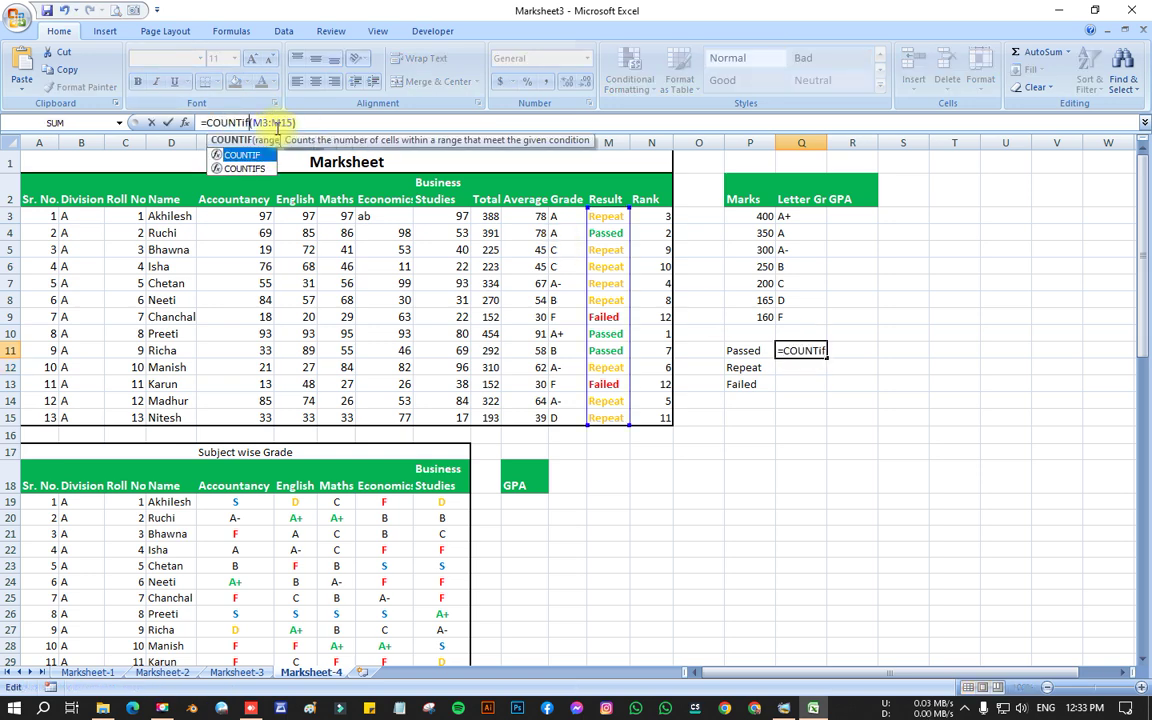
pyautogui.click(291, 122)
pyautogui.click(293, 122)
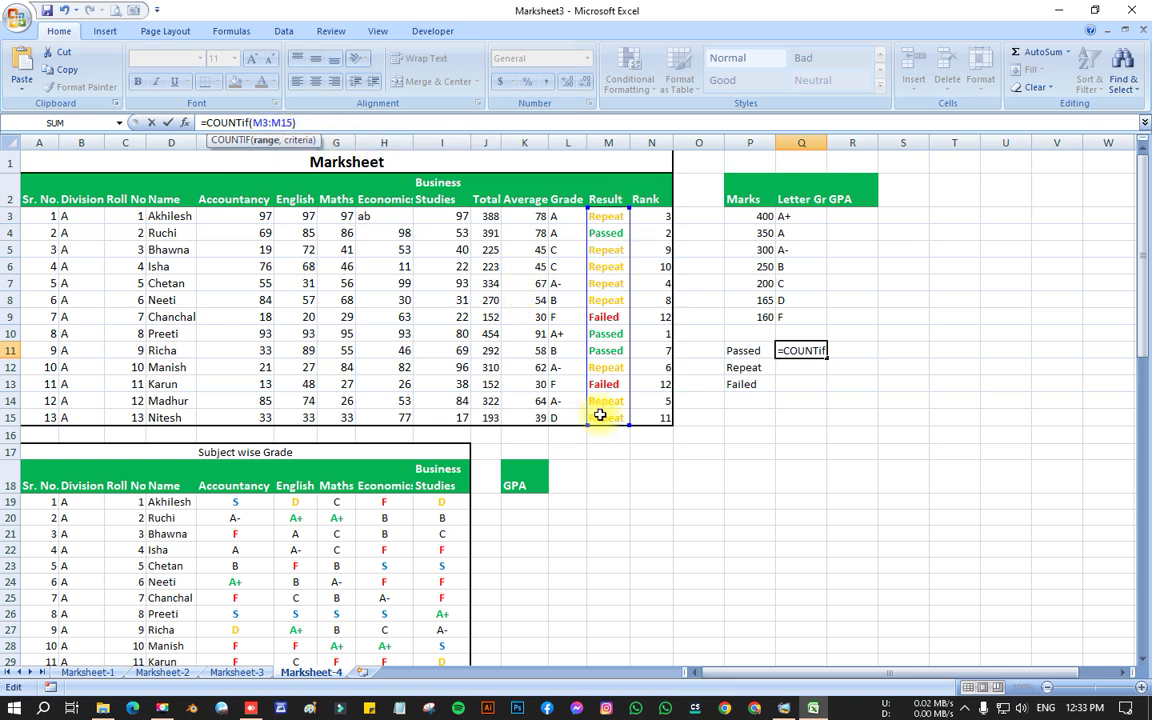
pyautogui.write(',')
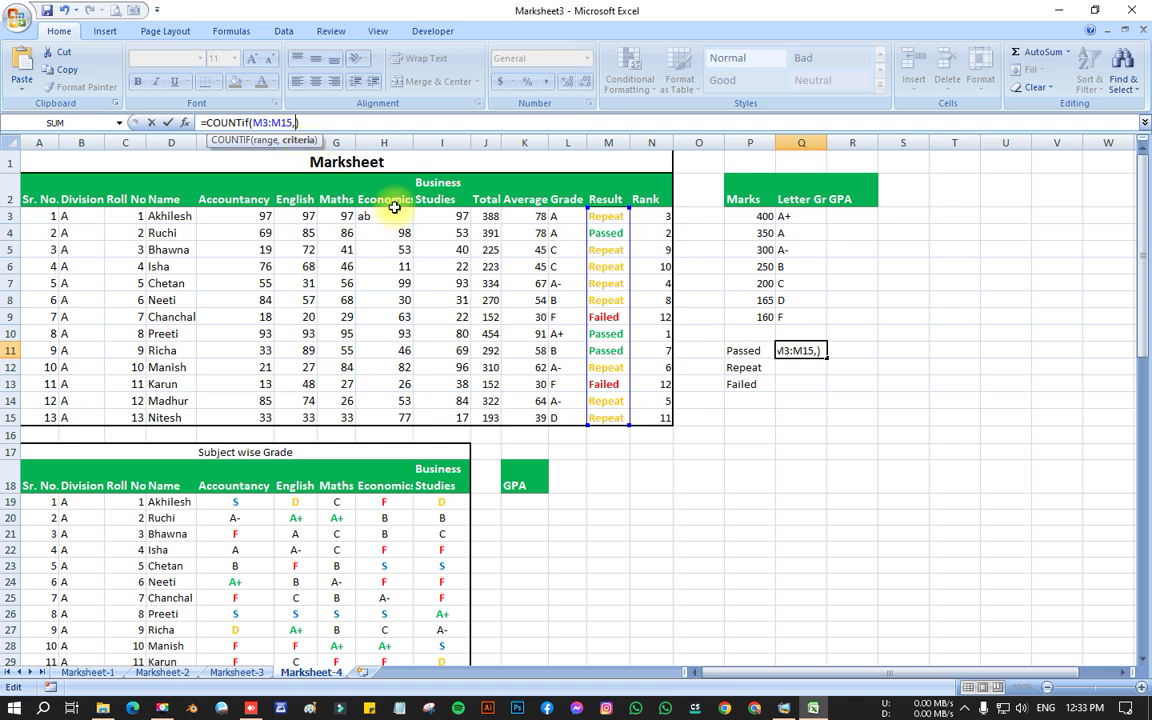
pyautogui.write('"')
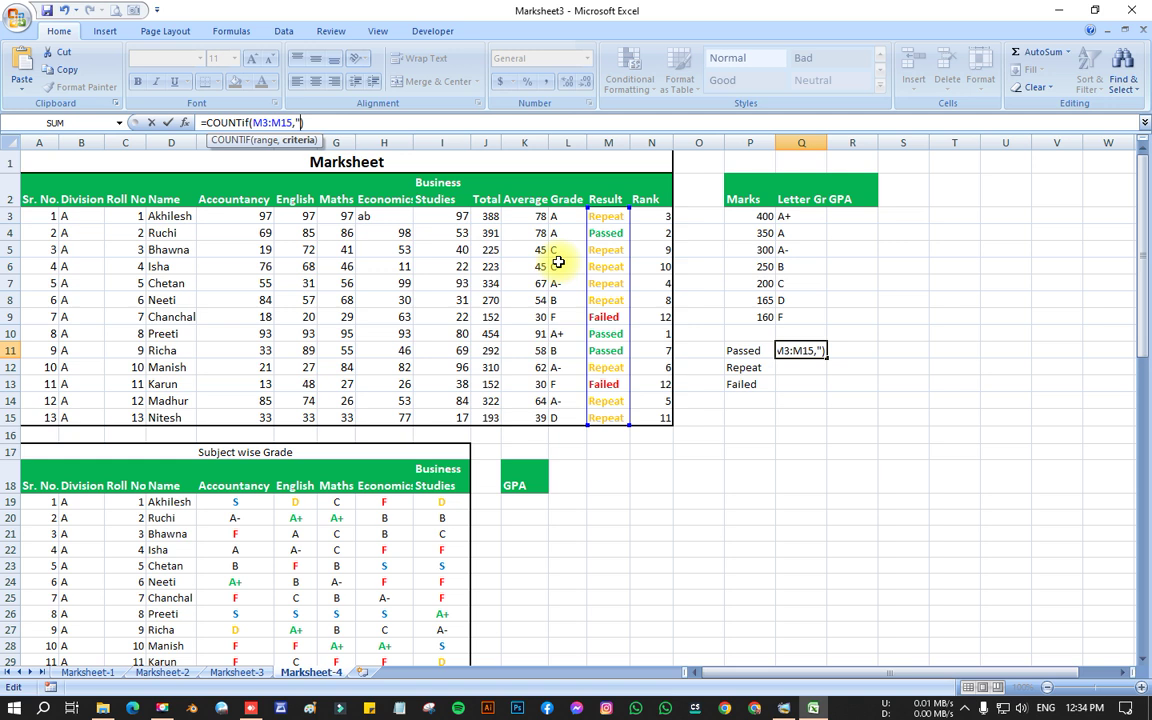
pyautogui.write('Passed")')
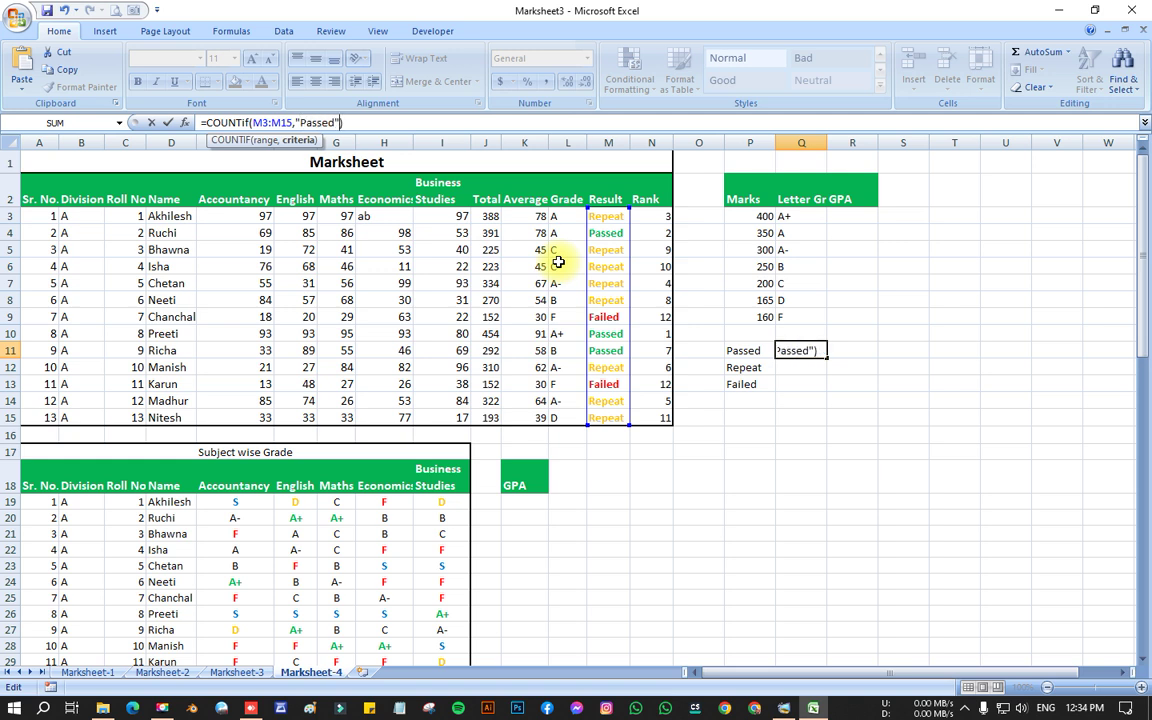
pyautogui.press('Return')
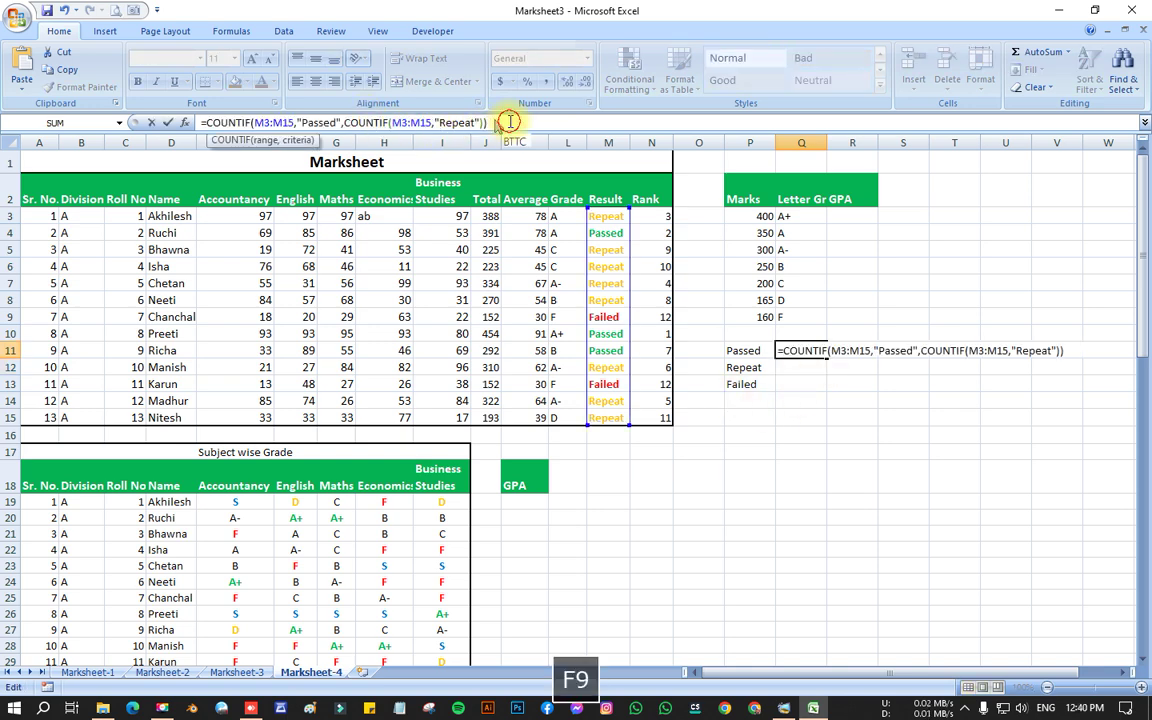
# - Remove the nested COUNTIF for "Repeat" from Q11's formula and copy the remaining formula text into Q12
pyautogui.moveTo(314, 123); pyautogui.dragTo(343, 124)
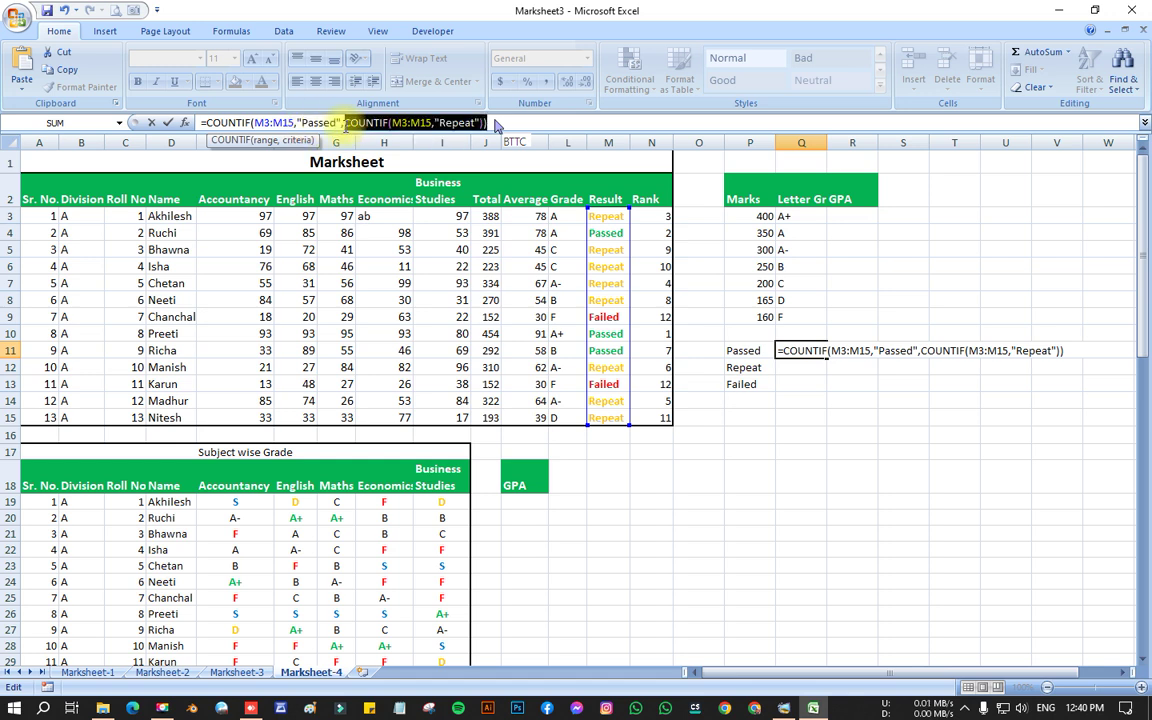
pyautogui.press('Delete')
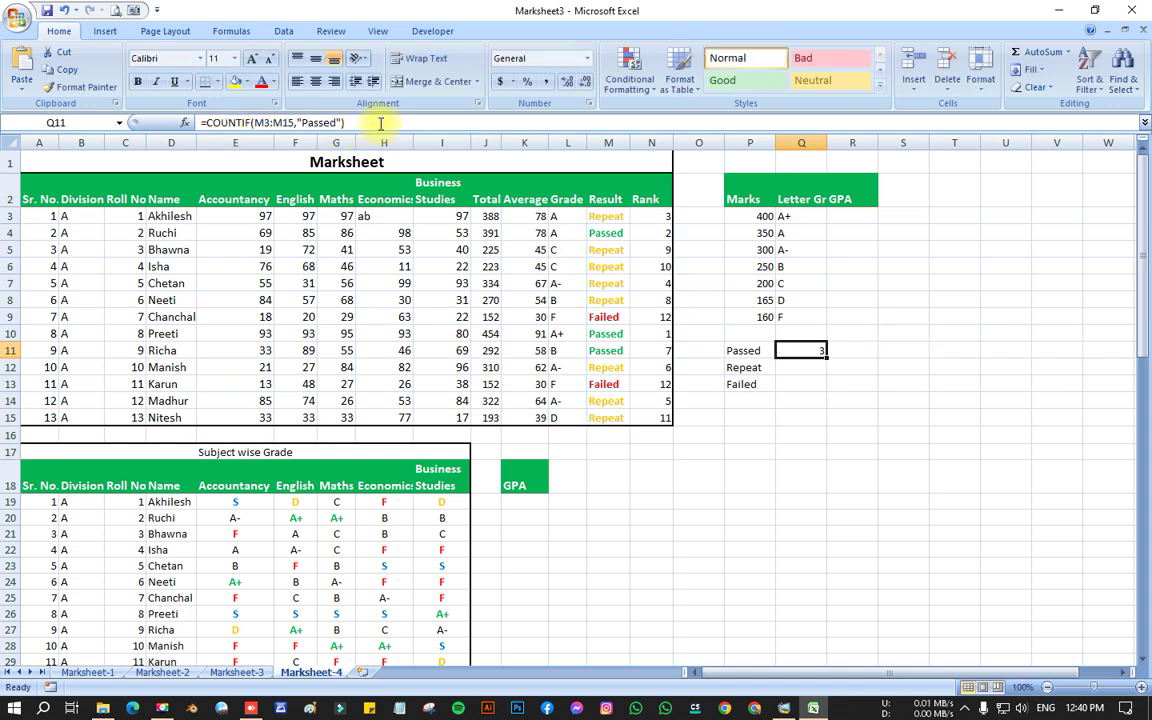
pyautogui.moveTo(366, 123); pyautogui.dragTo(27, 135)
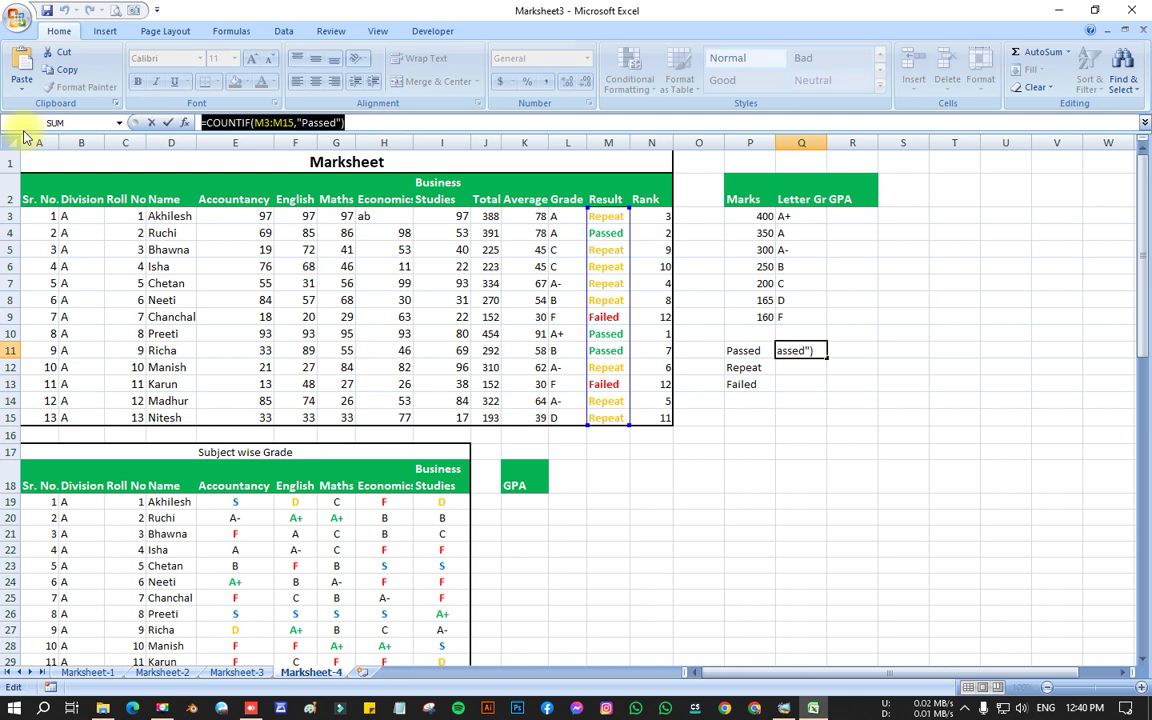
pyautogui.hotkey('ctrl', 'c')
pyautogui.press('Return')
pyautogui.click(320, 122)
pyautogui.hotkey('ctrl', 'v')
# - Replace the criterion in Q12's COUNTIF formula with "Repeat"
pyautogui.moveTo(337, 122); pyautogui.dragTo(304, 122)
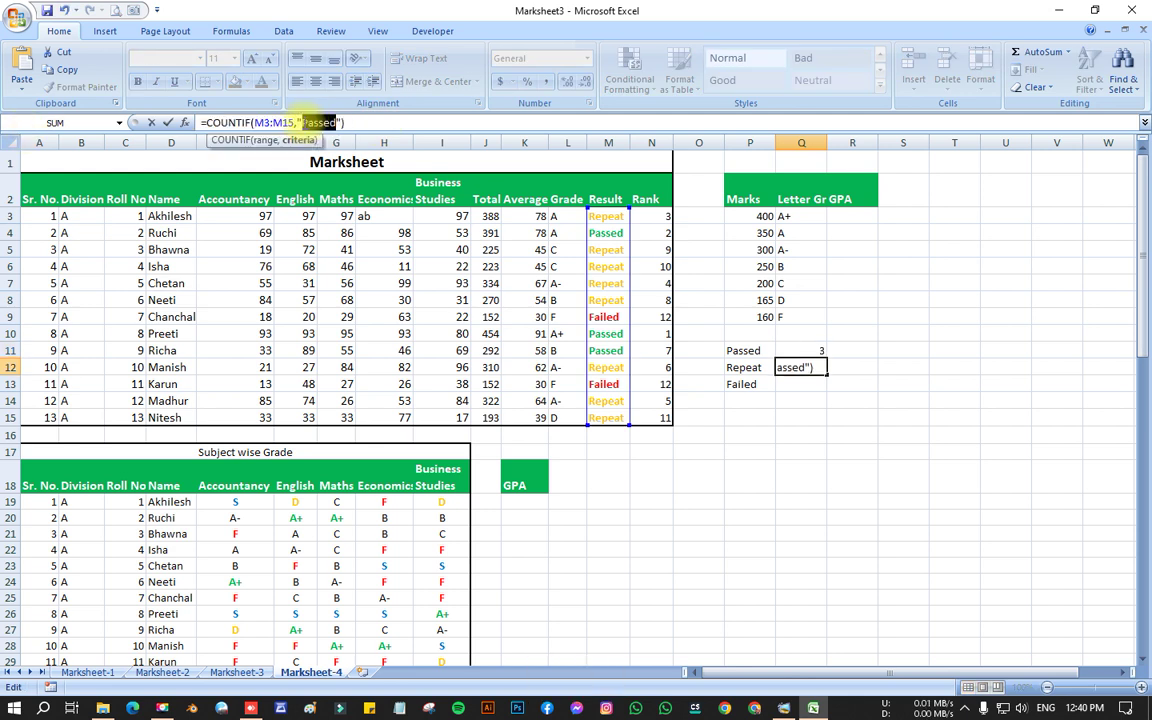
pyautogui.press('BackSpace')
pyautogui.write('rEPE')
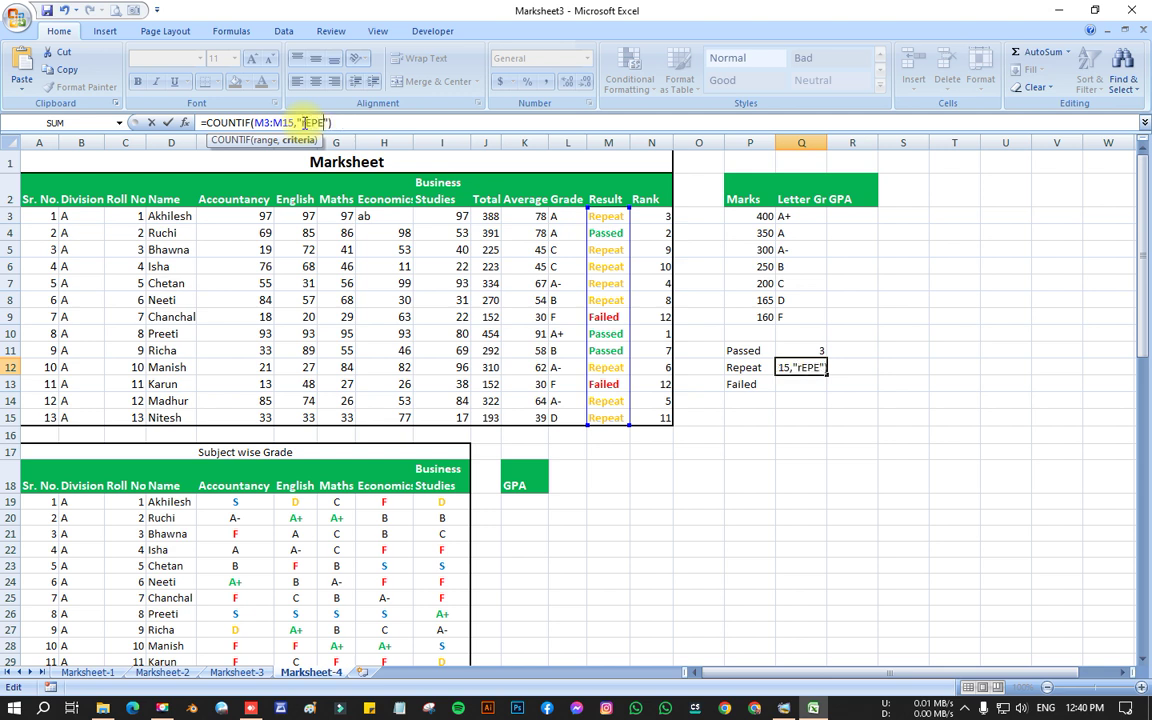
pyautogui.press('BackSpace')
pyautogui.press('BackSpace')
pyautogui.press('BackSpace')
pyautogui.write('peat')
pyautogui.click(362, 122)
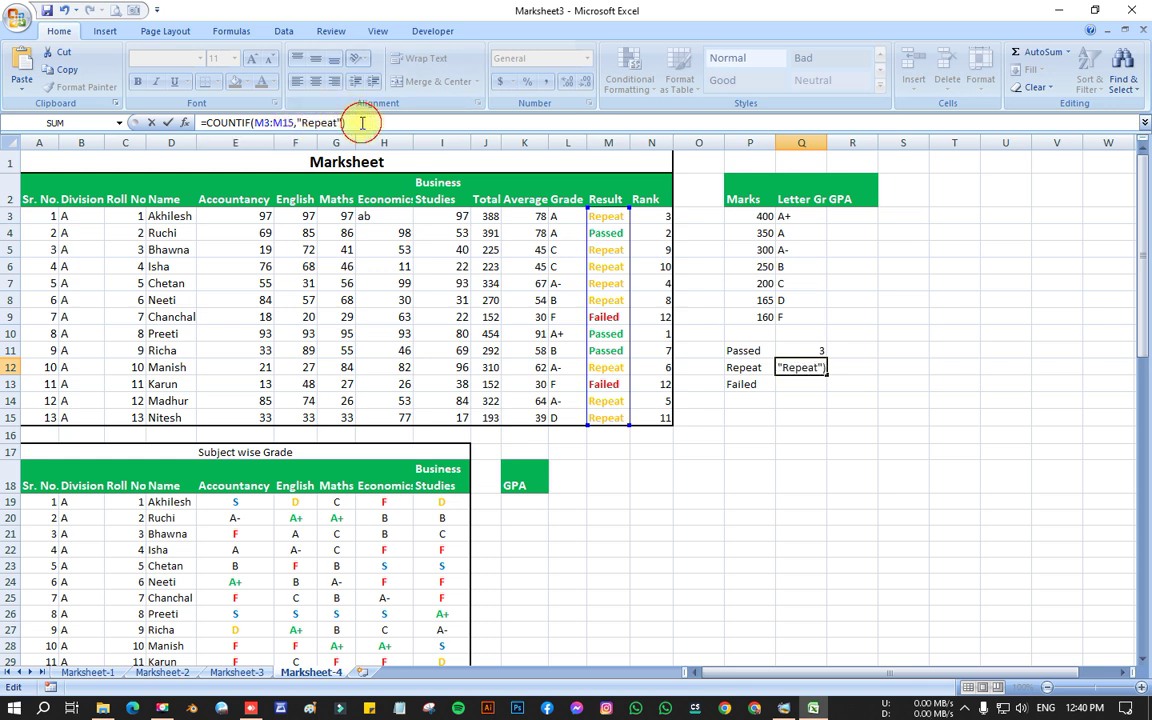
pyautogui.press('Return')
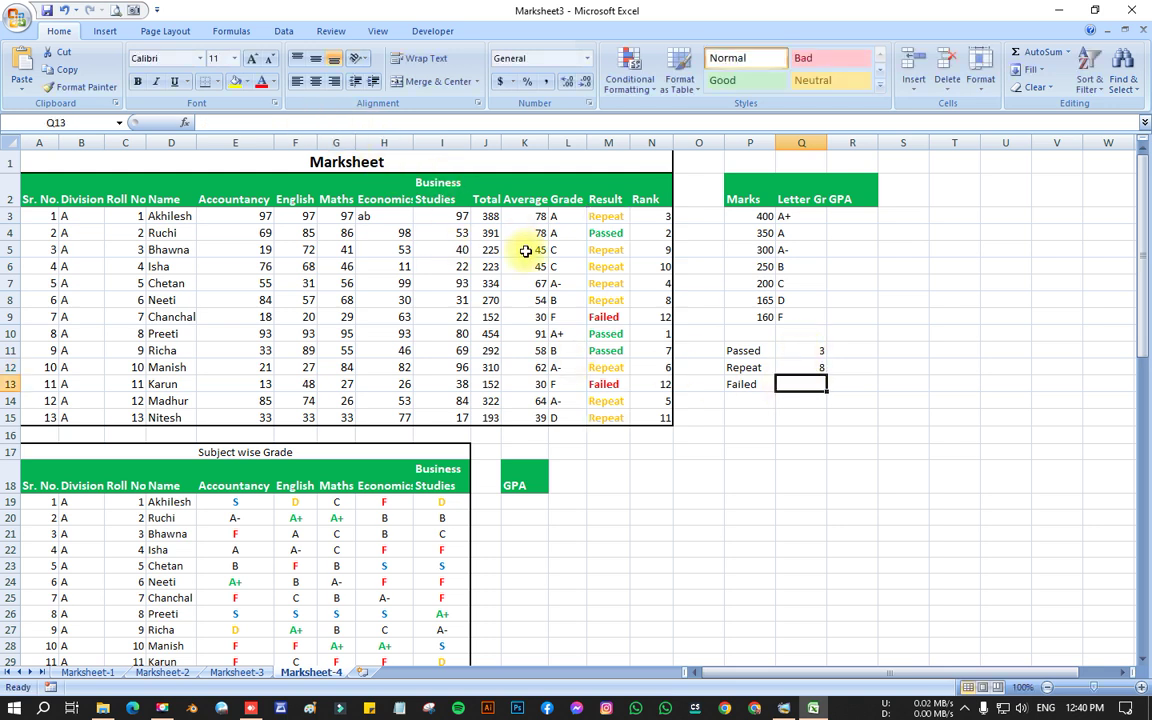
# - Enter =COUNTIF(M3:M15,"Failed") in Q13, reusing the copied formula
pyautogui.hotkey('ctrl', 'v')
pyautogui.moveTo(336, 122); pyautogui.dragTo(304, 121)
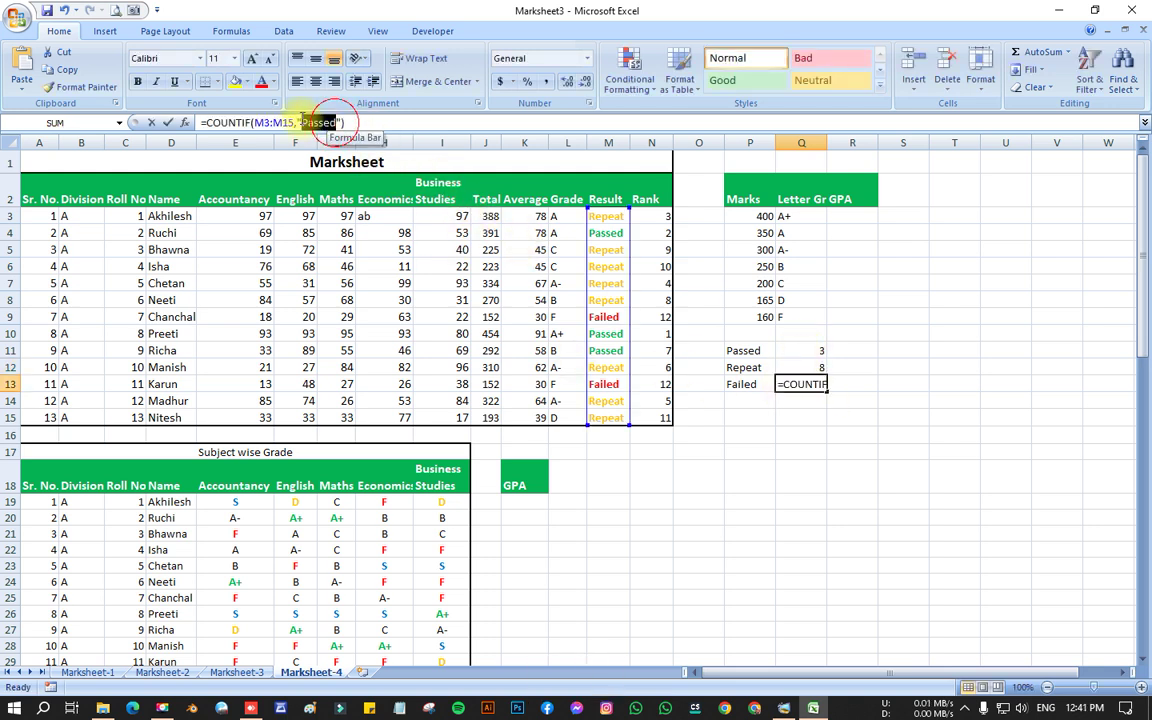
pyautogui.press('BackSpace')
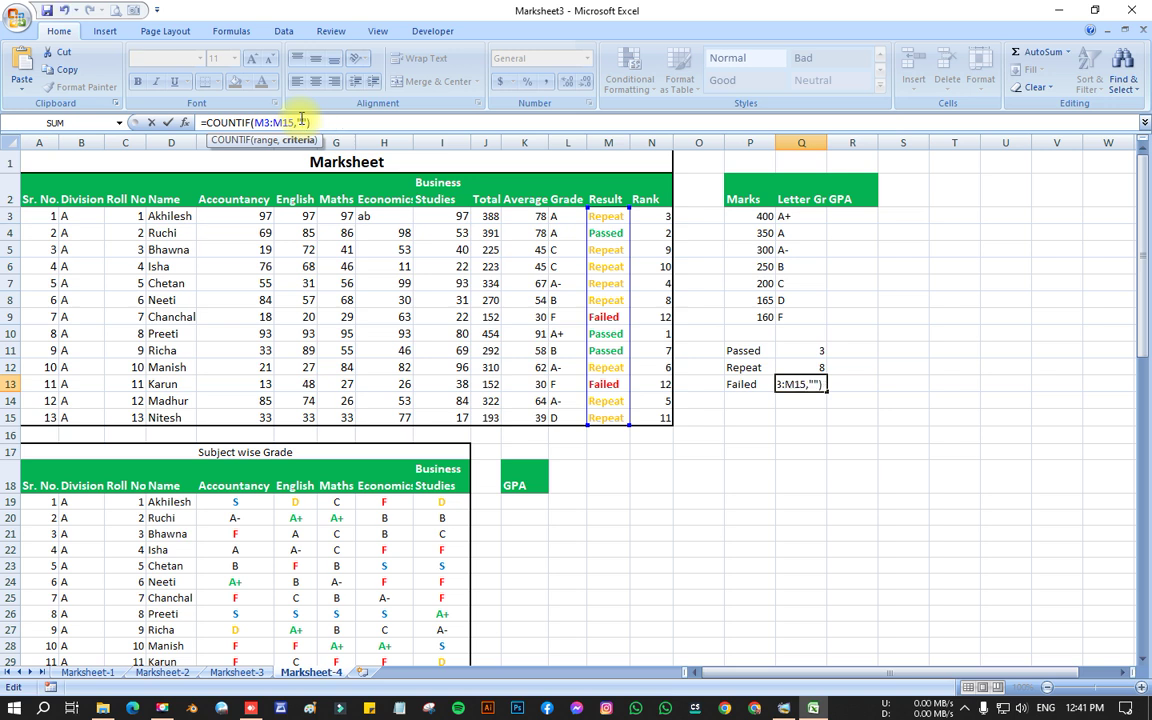
pyautogui.write('Failed')
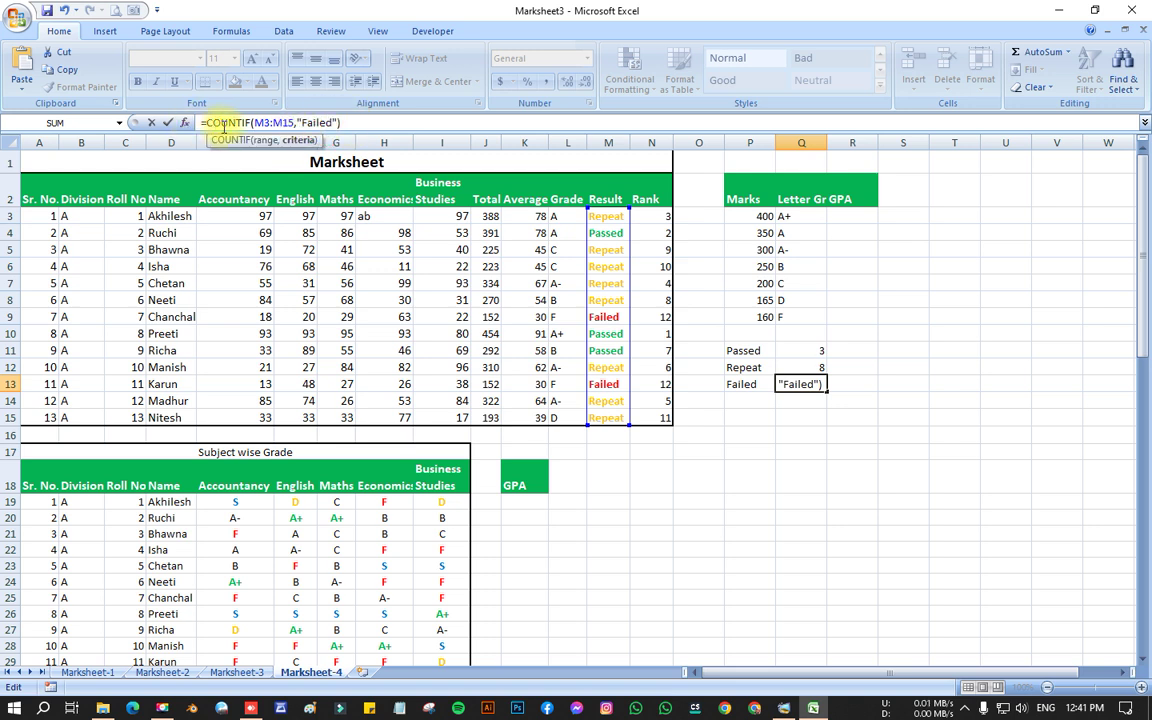
pyautogui.moveTo(205, 122); pyautogui.dragTo(250, 124)
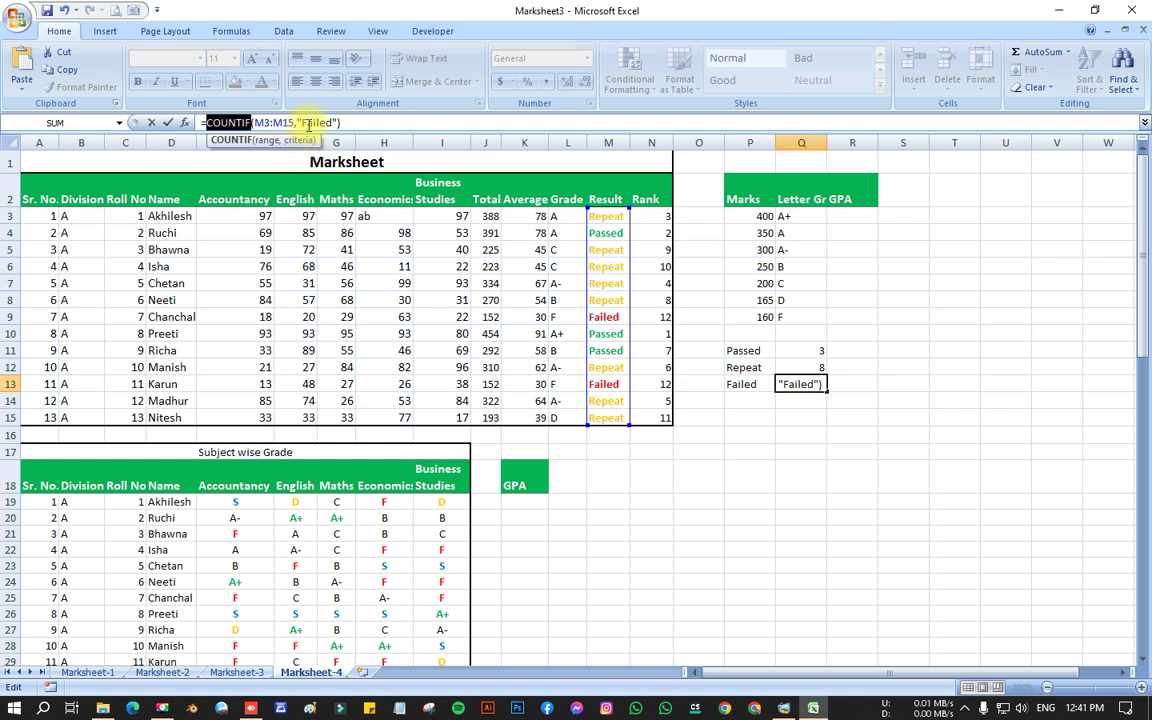
pyautogui.click(347, 121)
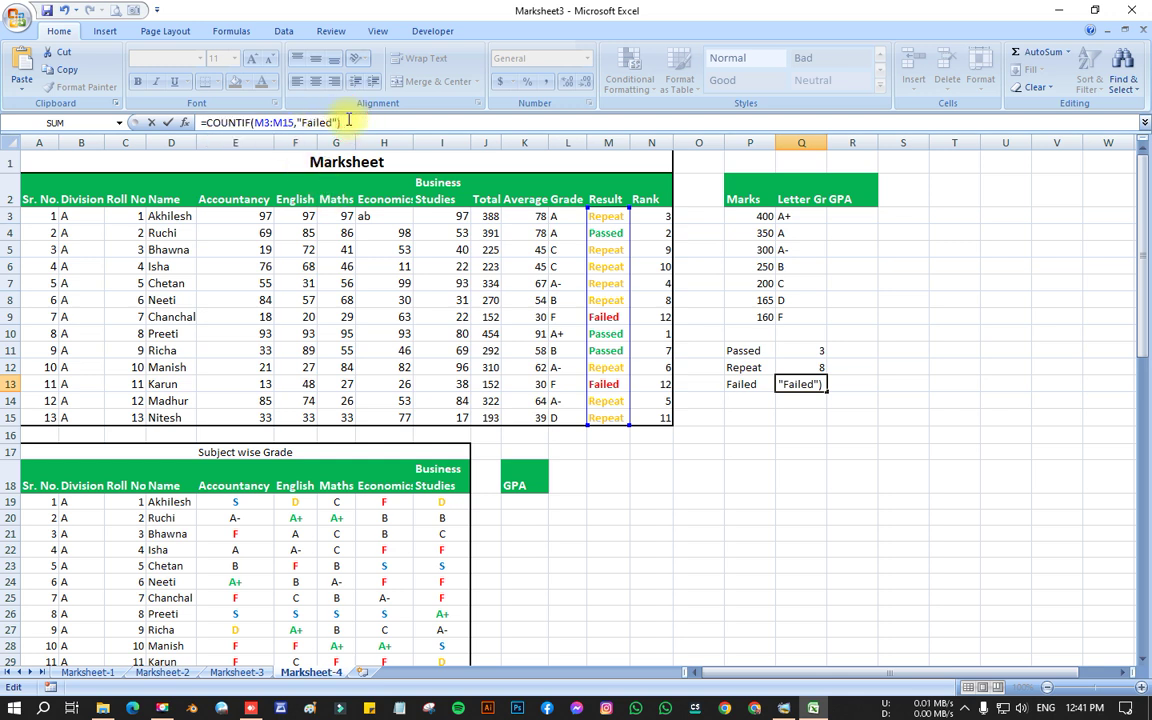
pyautogui.hotkey('ctrl', 'Return')
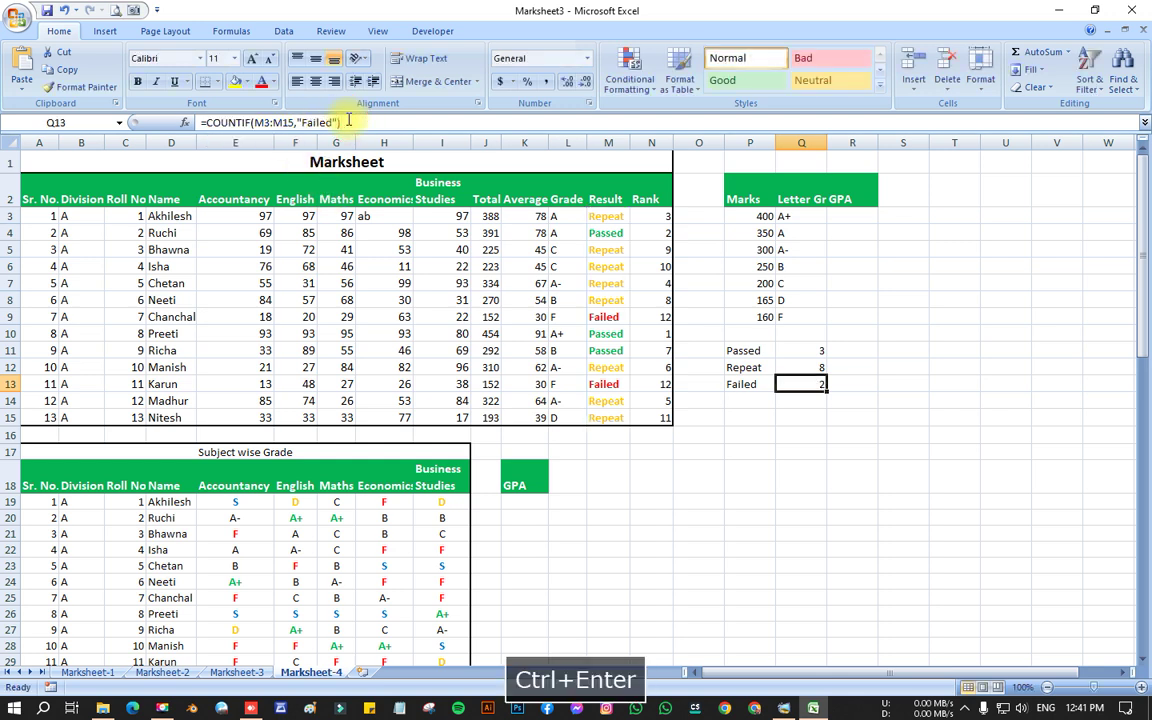
# - Review the COUNTIF formulas for Passed, Repeat and Failed in Q11:Q13
pyautogui.click(815, 417)
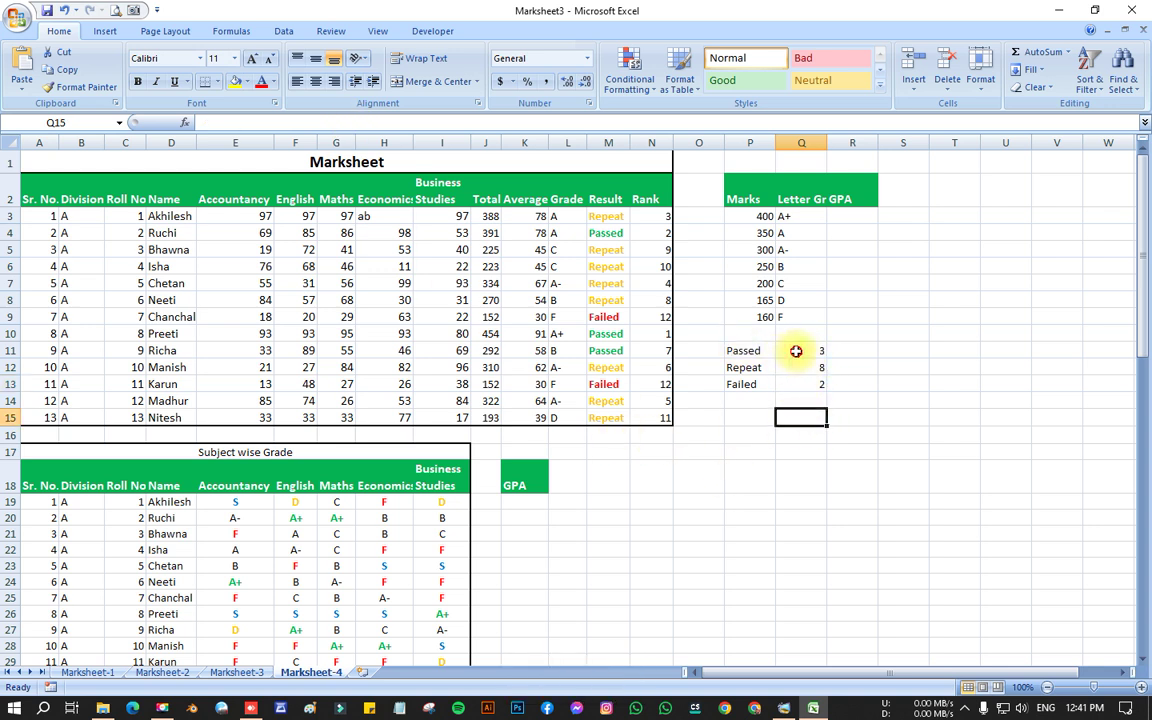
pyautogui.click(795, 351)
pyautogui.click(809, 367)
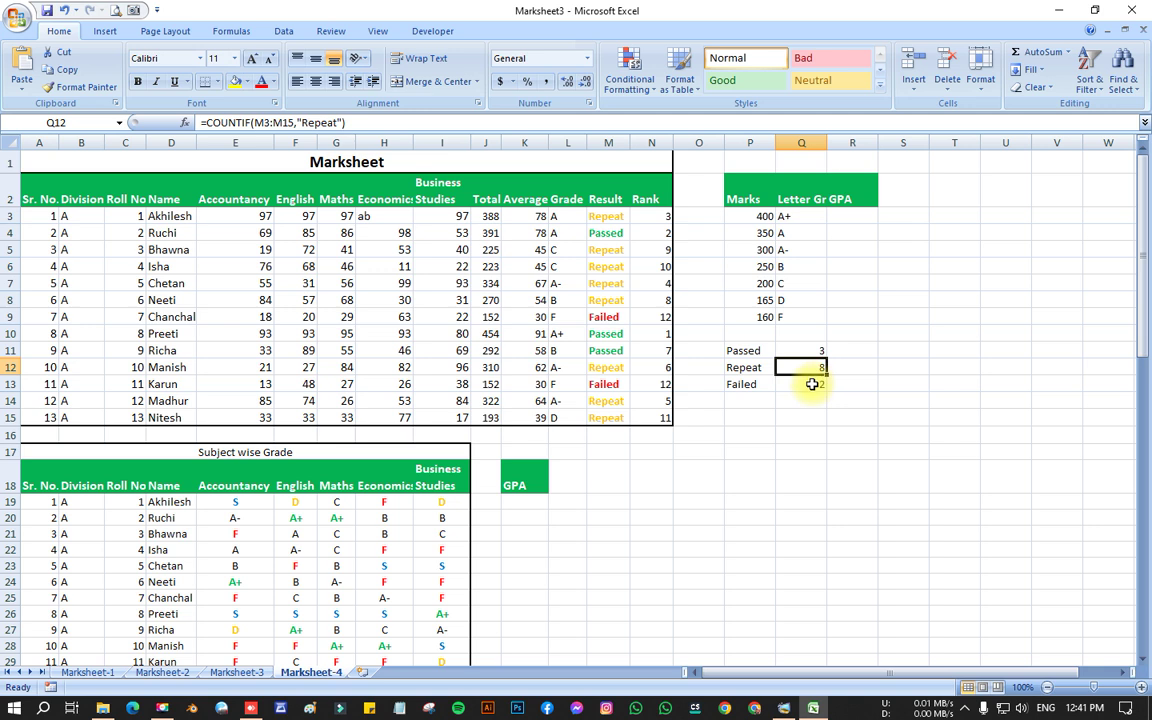
pyautogui.click(812, 384)
pyautogui.click(805, 351)
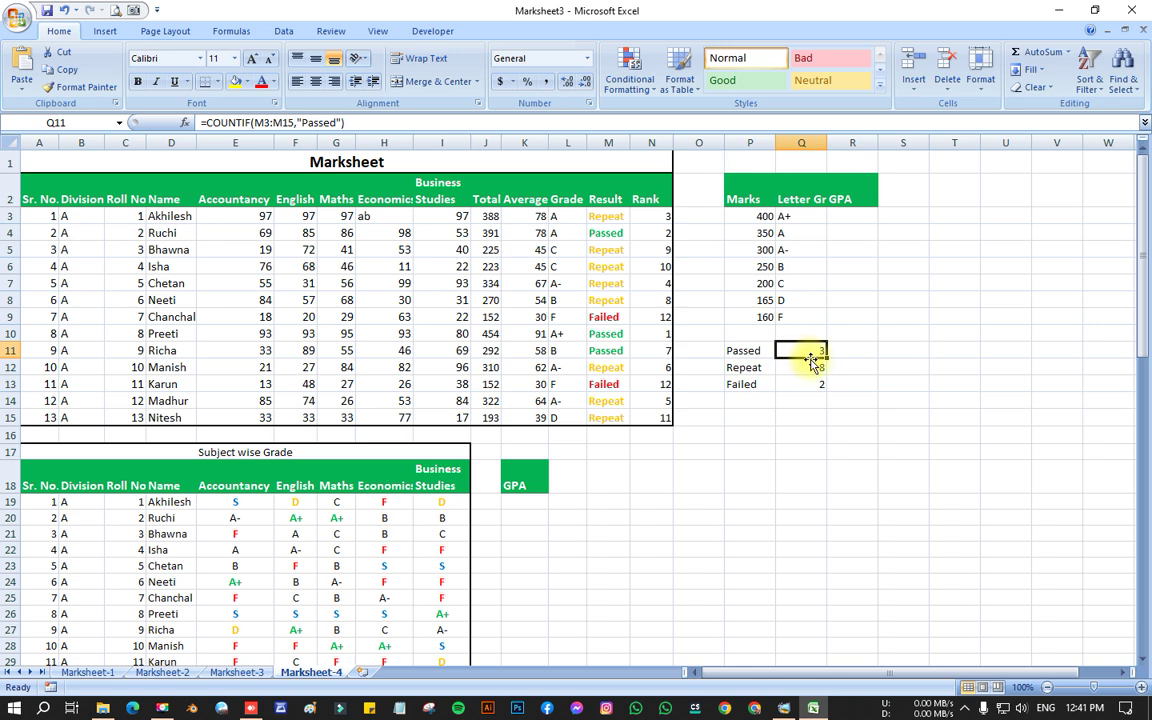
# - Examine the ranks in N3:N15 one by one in ascending order of rank
pyautogui.moveTo(660, 216); pyautogui.dragTo(647, 418)
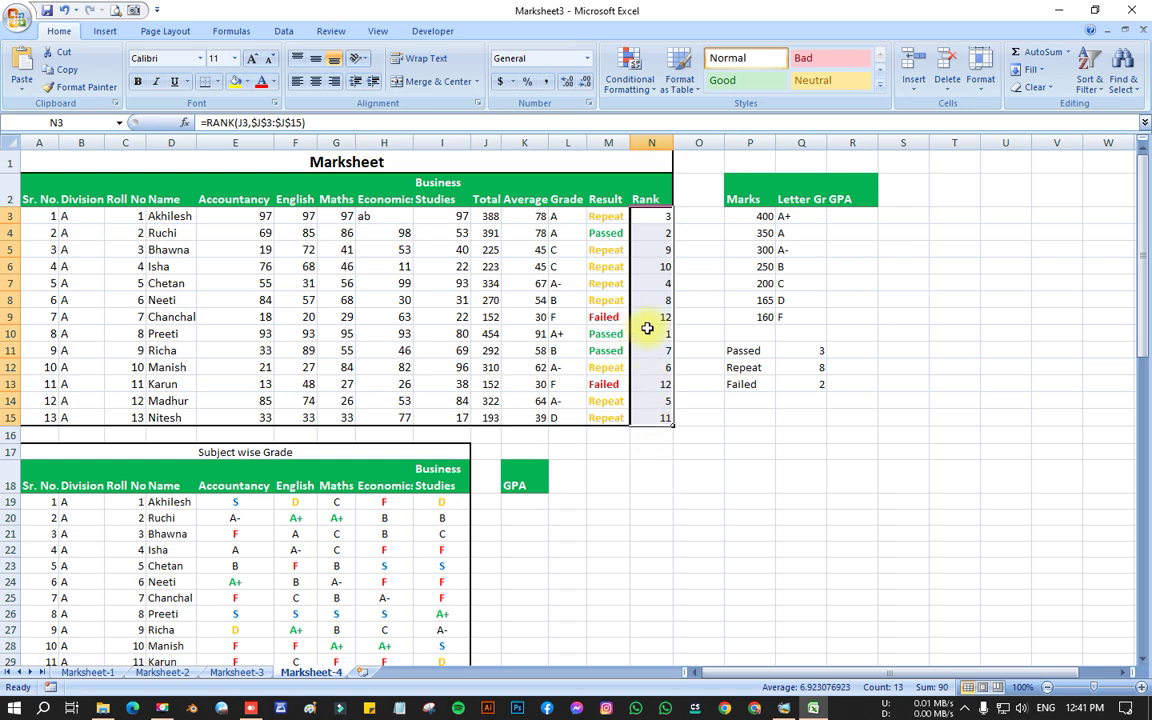
pyautogui.click(658, 249)
pyautogui.click(656, 333)
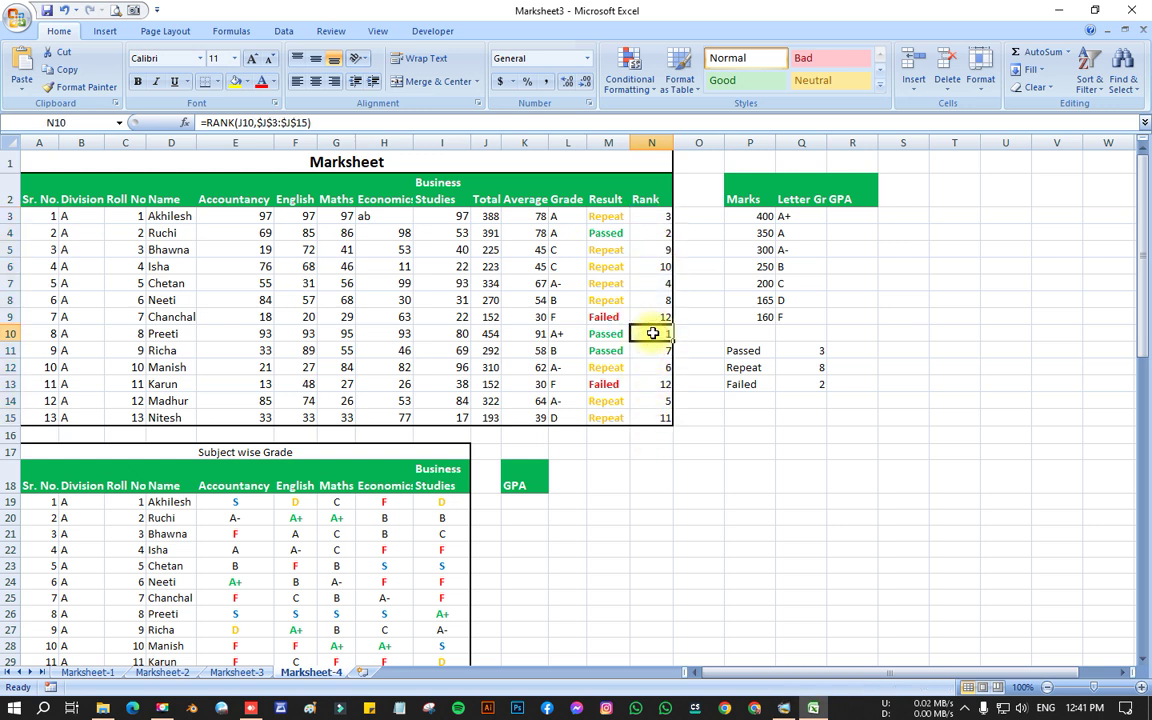
pyautogui.click(652, 232)
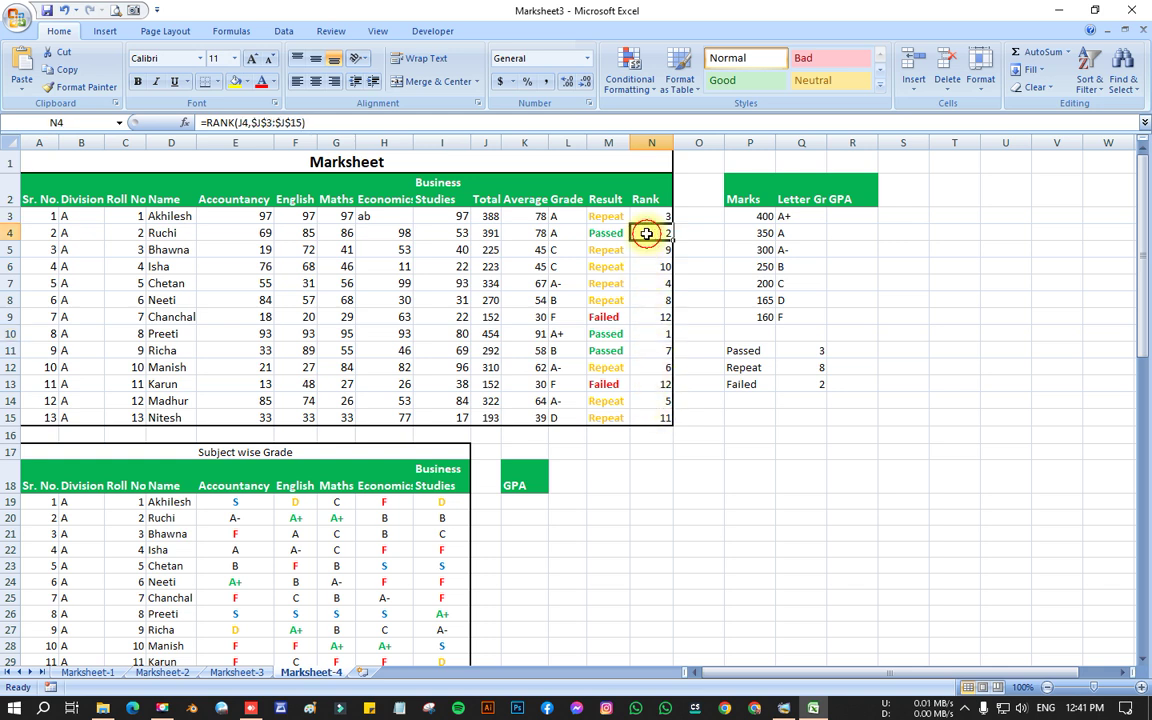
pyautogui.click(652, 216)
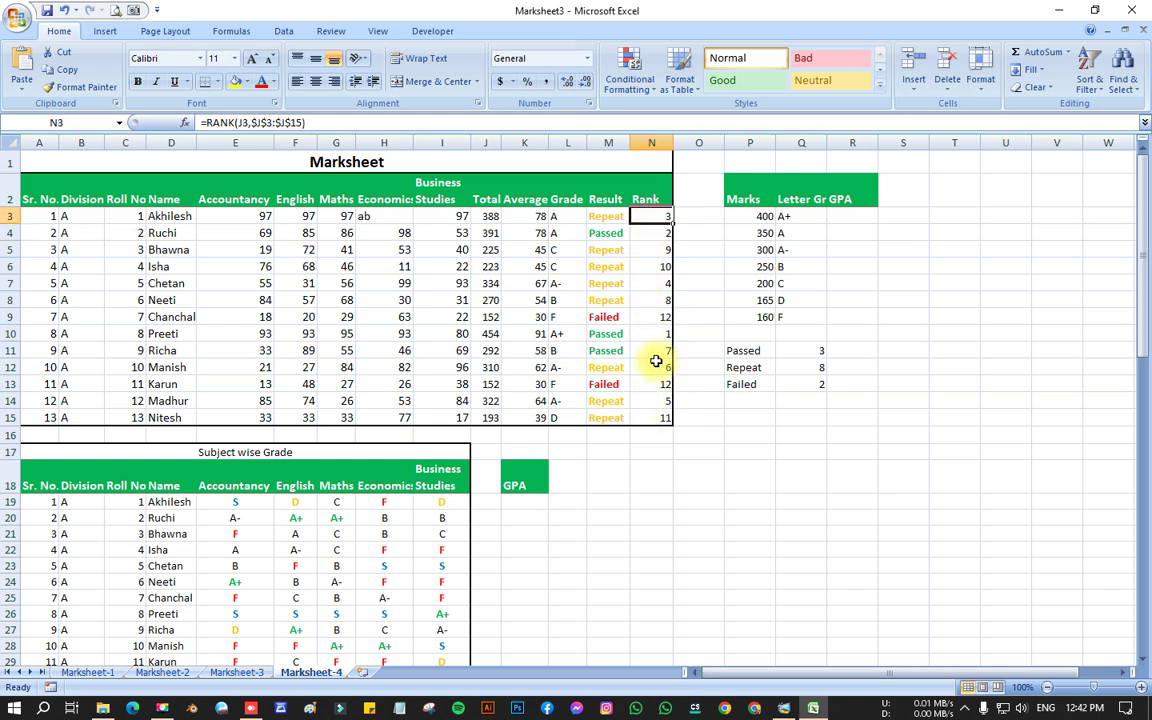
pyautogui.click(656, 283)
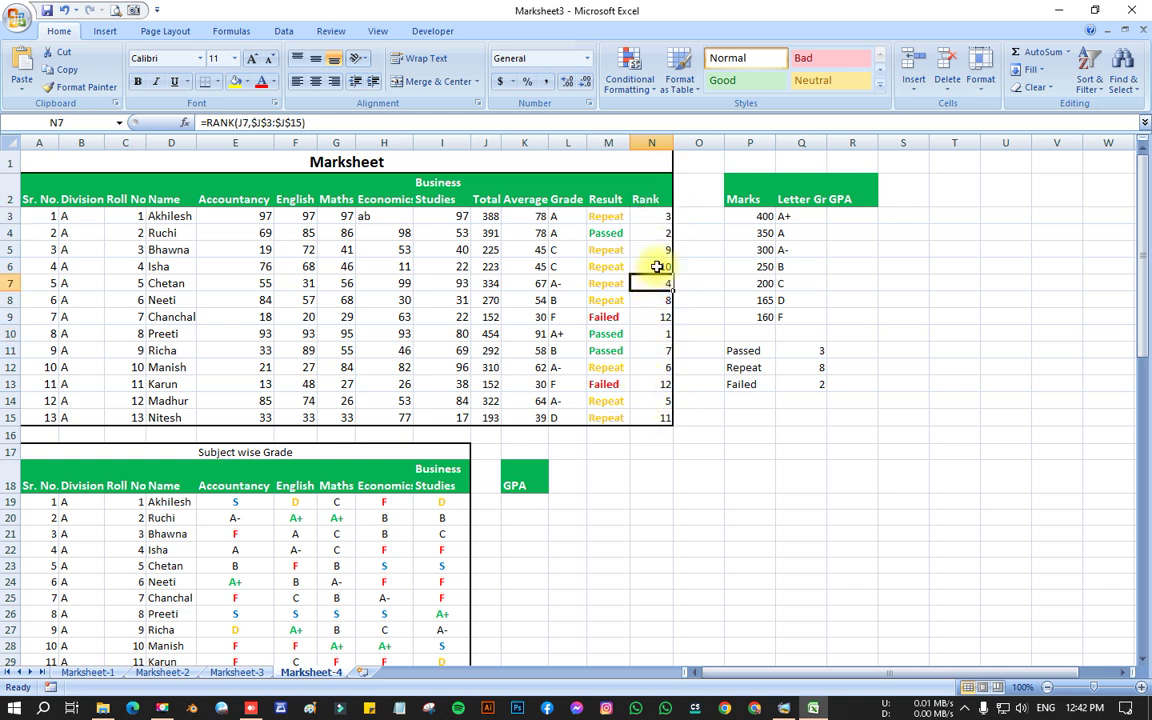
pyautogui.click(653, 401)
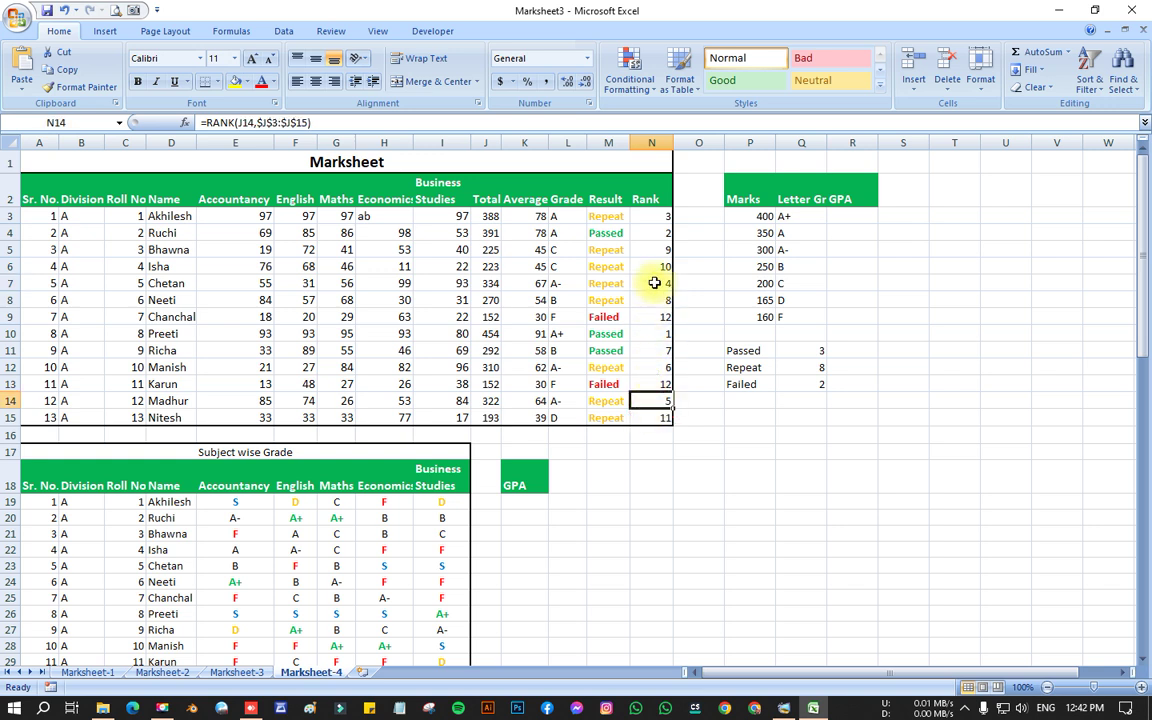
pyautogui.click(651, 367)
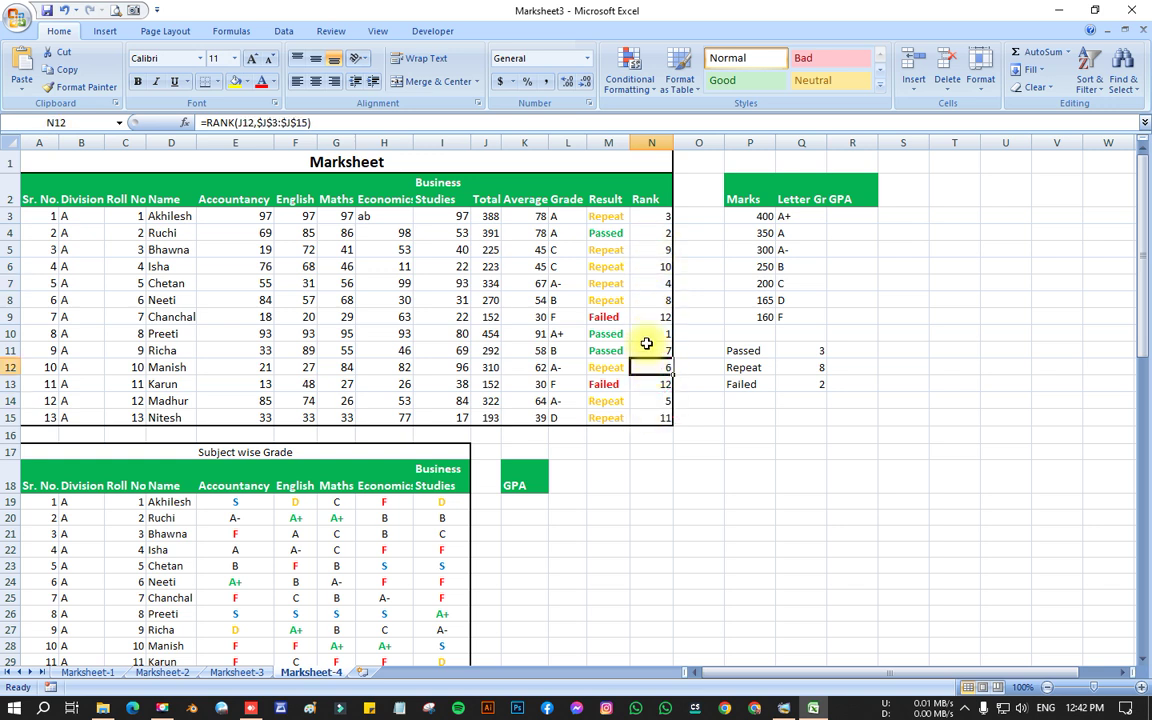
pyautogui.click(650, 350)
pyautogui.click(652, 299)
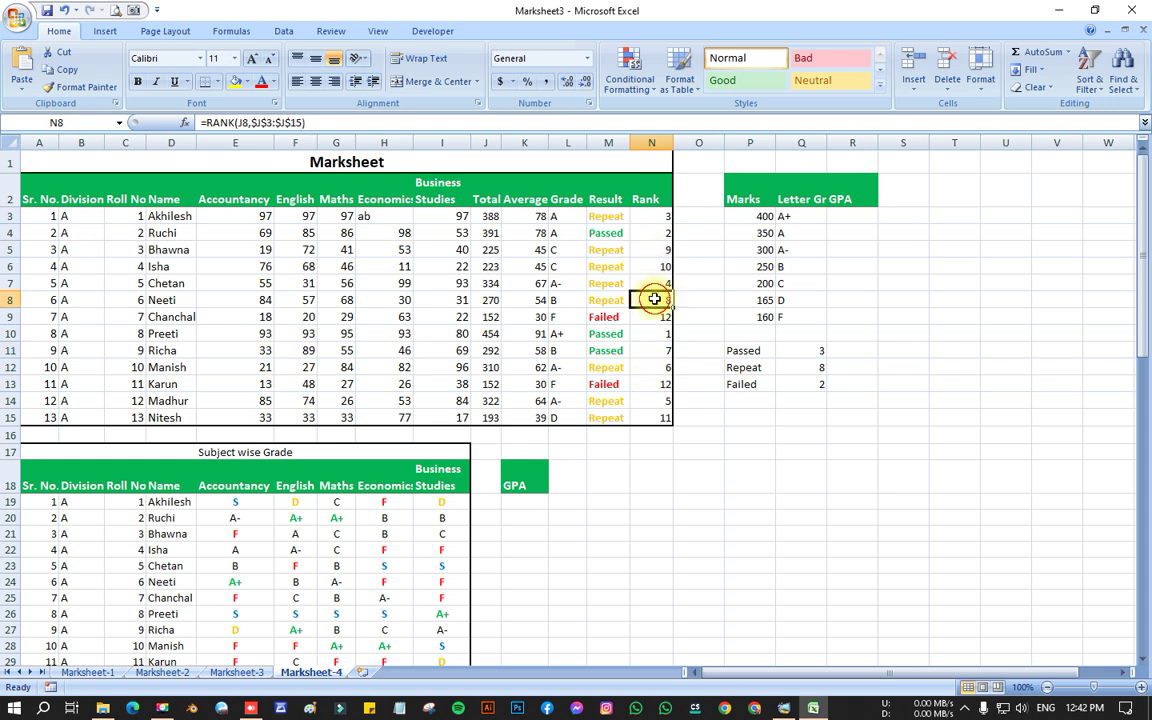
pyautogui.click(653, 250)
pyautogui.click(653, 268)
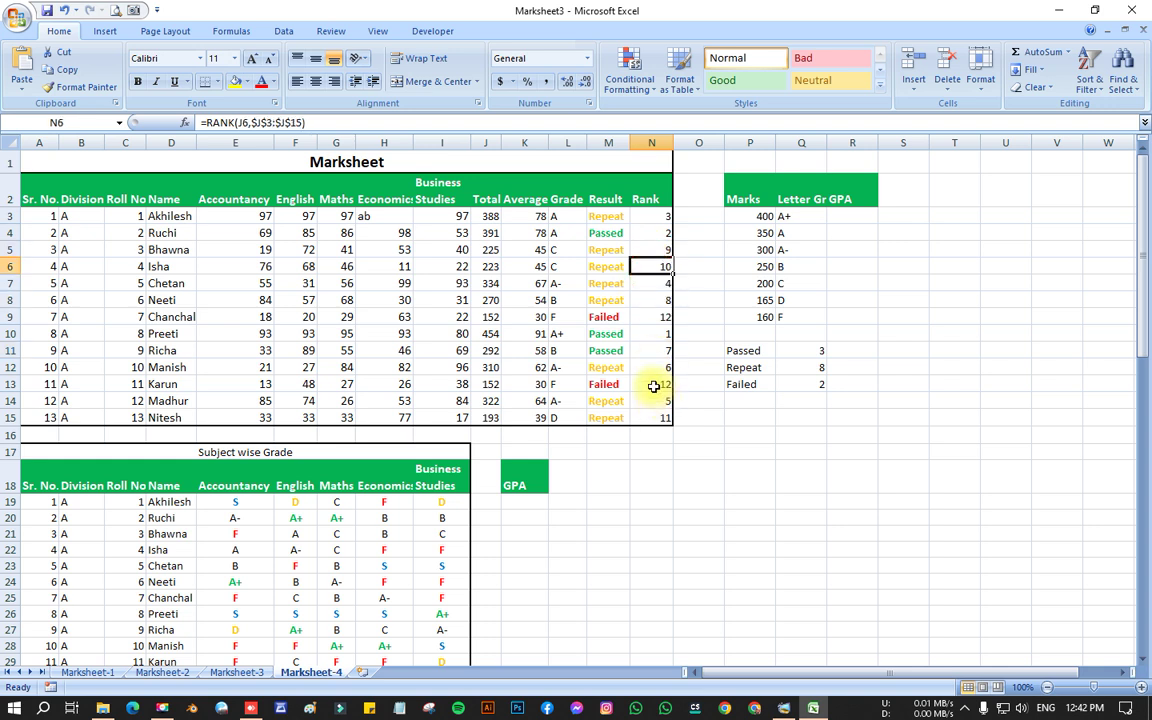
pyautogui.click(652, 386)
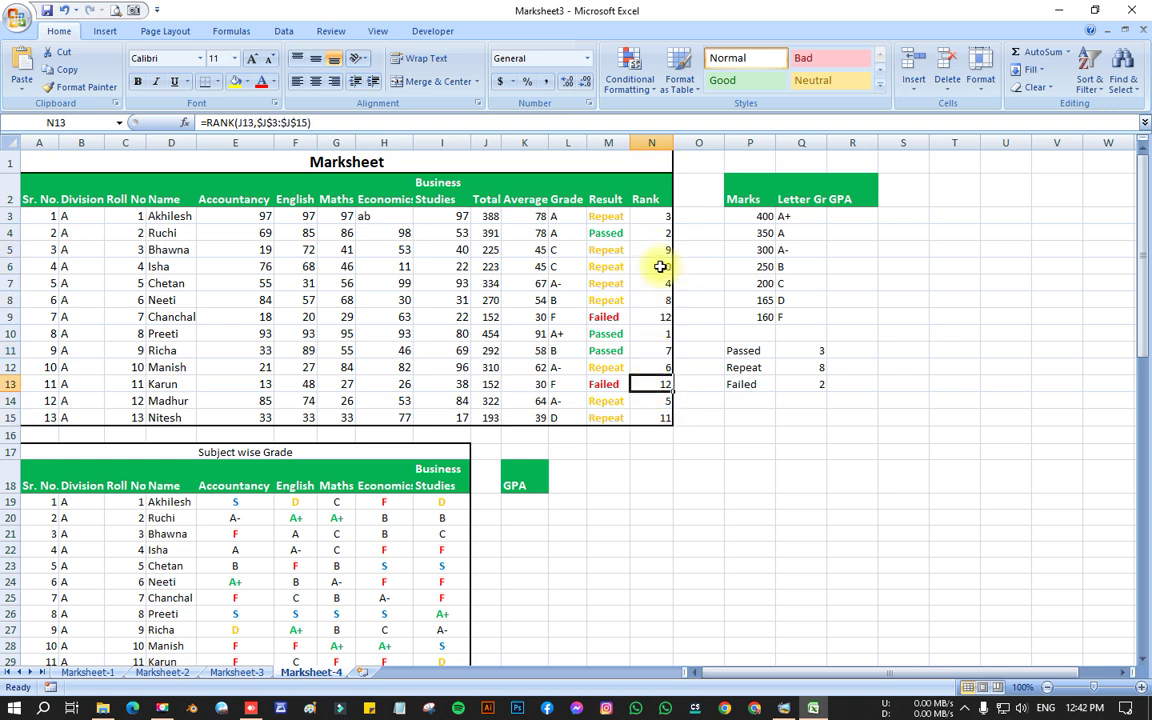
# - Compare the ranks in N9 and N13, and select the whole rank range N3:N15
pyautogui.moveTo(653, 216); pyautogui.dragTo(649, 432)
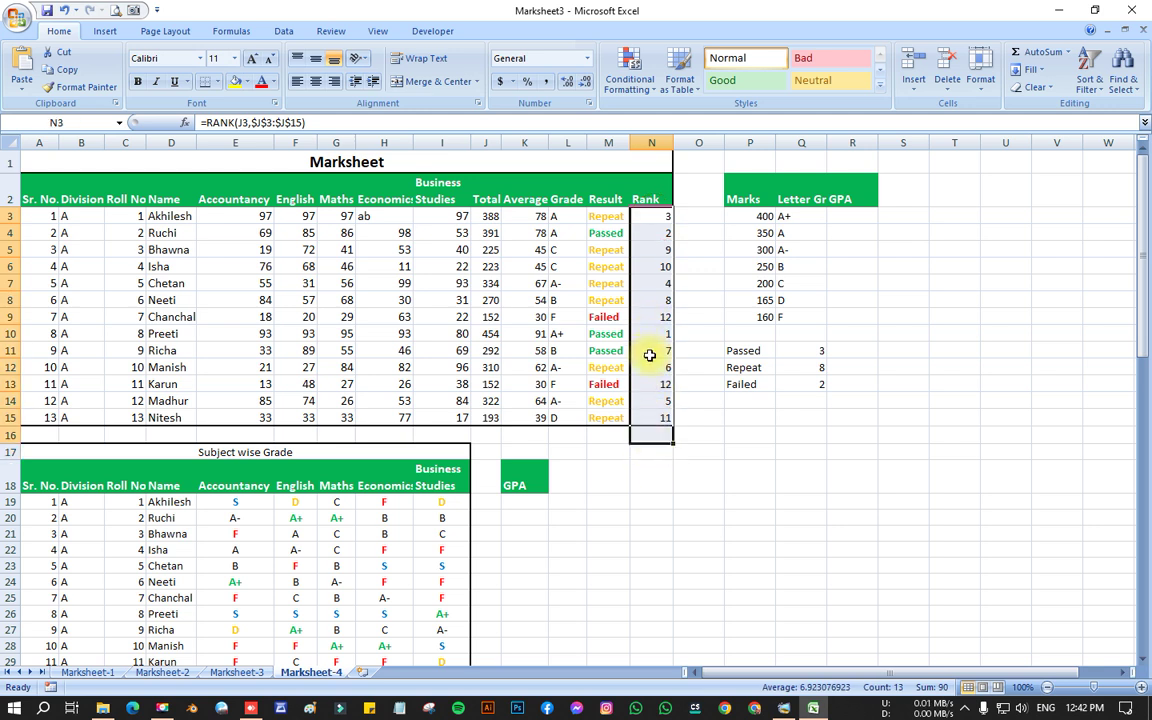
pyautogui.click(650, 388)
pyautogui.click(650, 318)
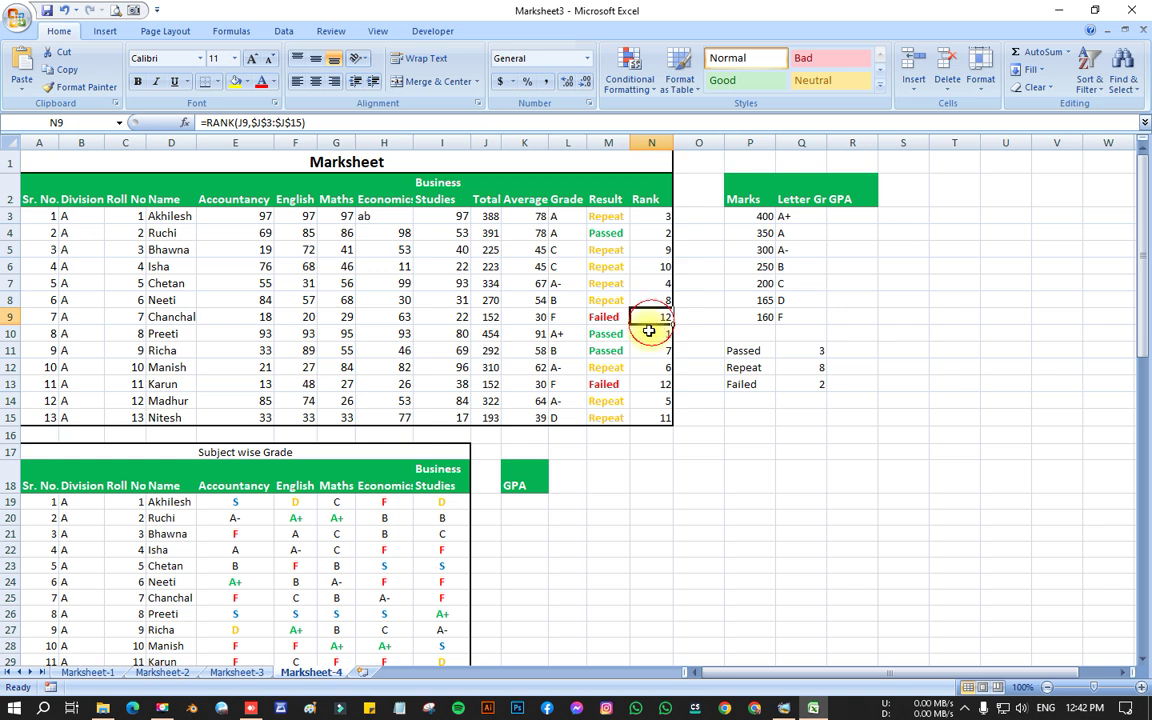
pyautogui.click(650, 369)
pyautogui.click(651, 317)
pyautogui.click(651, 384)
pyautogui.click(651, 317)
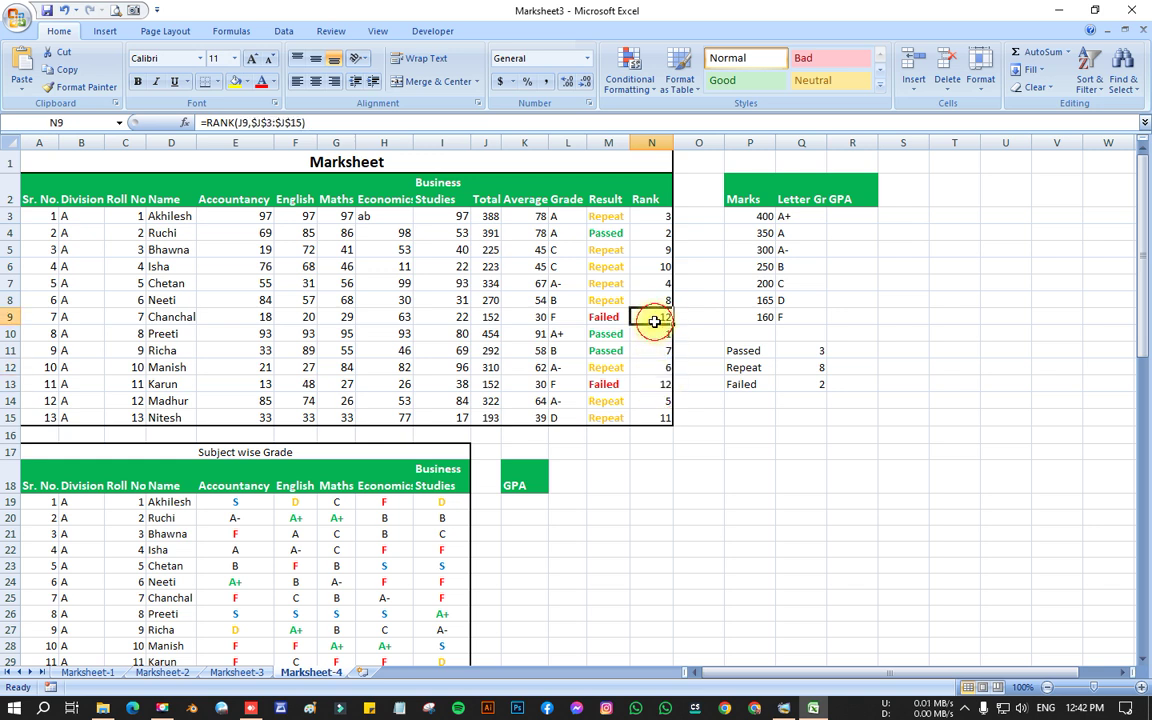
pyautogui.click(651, 371)
pyautogui.click(646, 316)
pyautogui.click(657, 384)
pyautogui.click(646, 318)
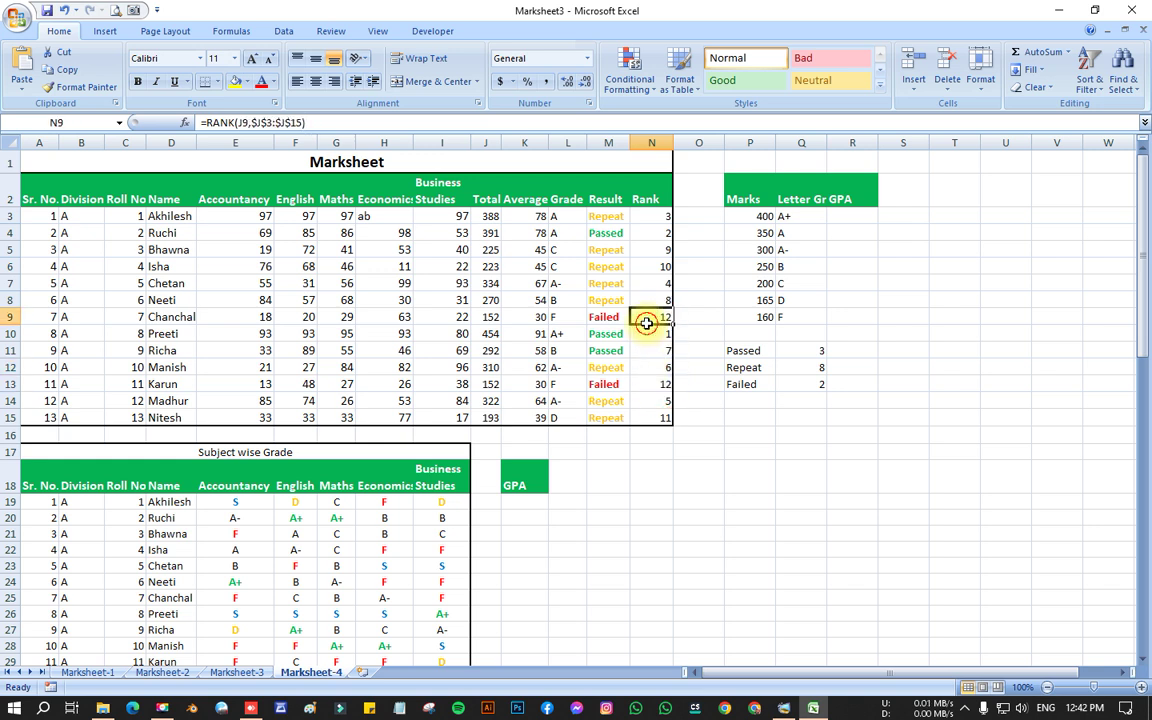
pyautogui.click(644, 372)
pyautogui.click(651, 317)
pyautogui.click(651, 384)
pyautogui.click(651, 317)
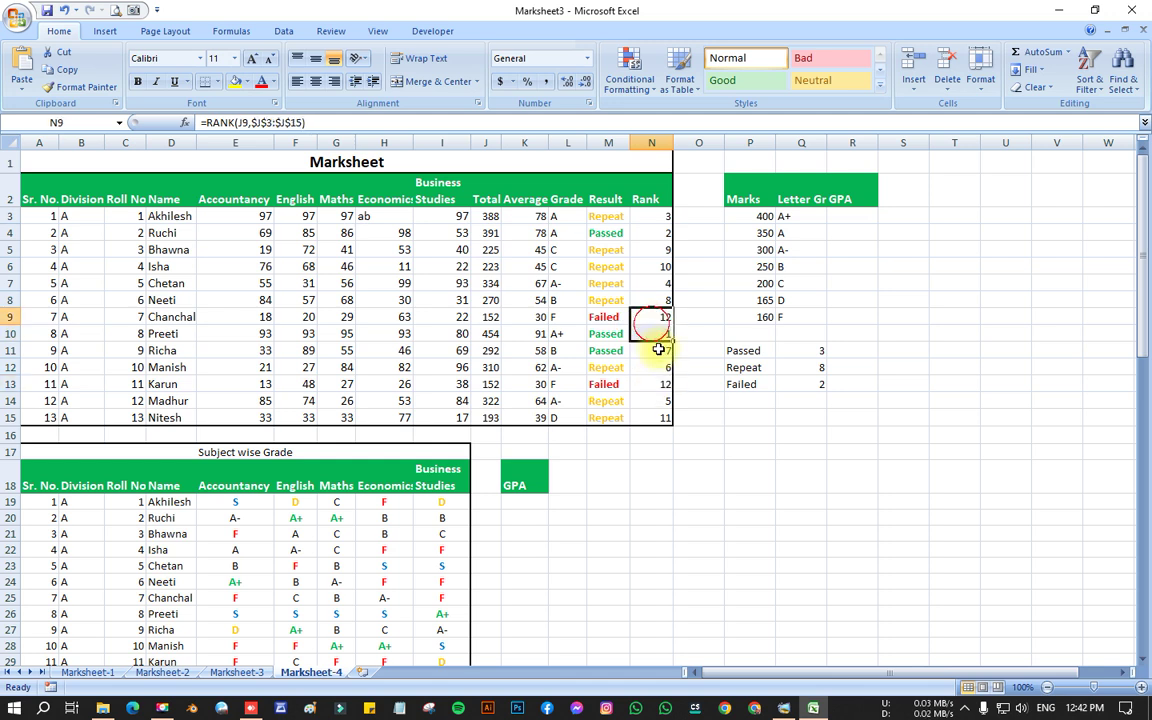
pyautogui.moveTo(651, 317); pyautogui.dragTo(651, 416)
pyautogui.moveTo(660, 218); pyautogui.dragTo(662, 416)
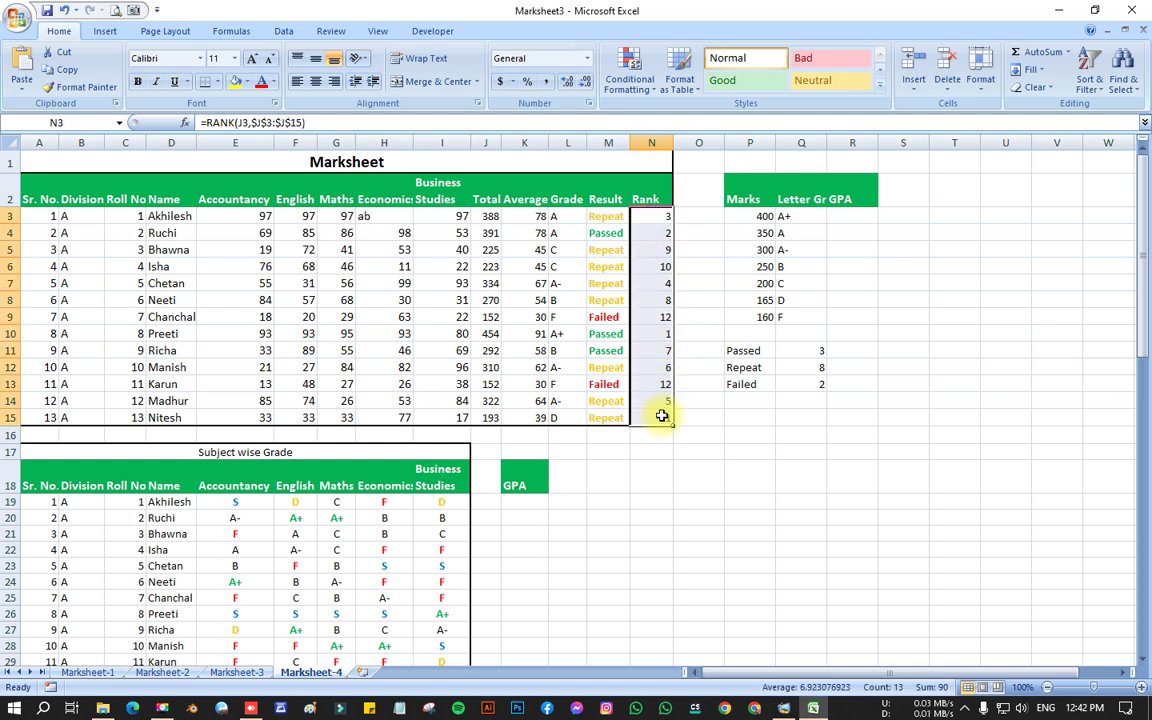